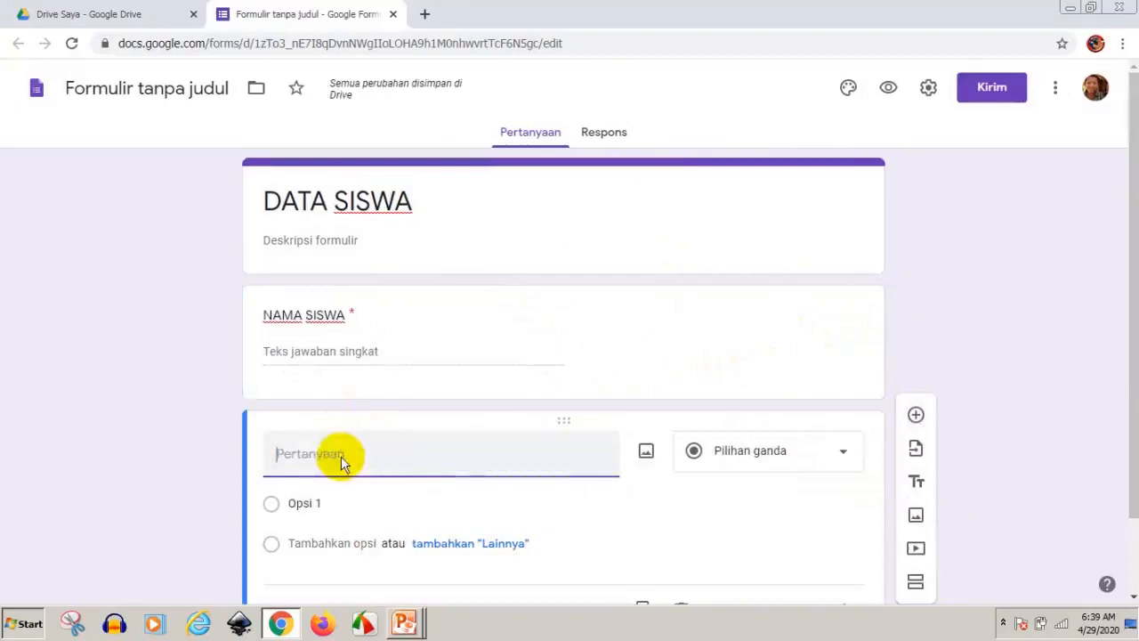
- Title the new multiple-choice question KELAS and give it the options 9A, 9B and 9C
{"action": "type", "text": "KELAS"}
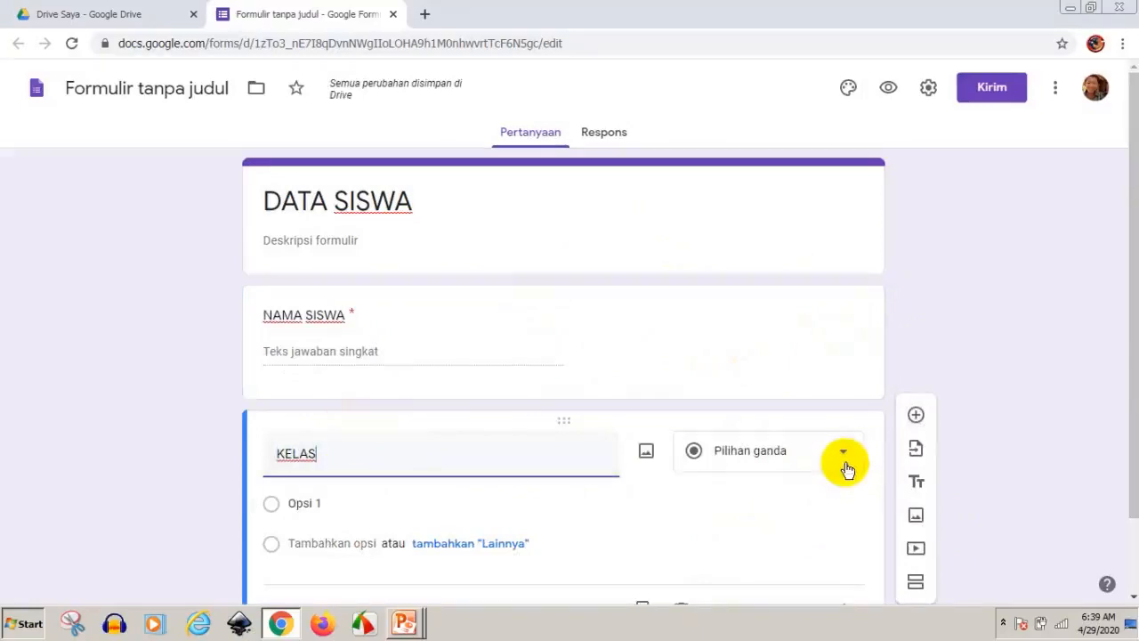
{"action": "left_click", "coordinate": [303, 503]}
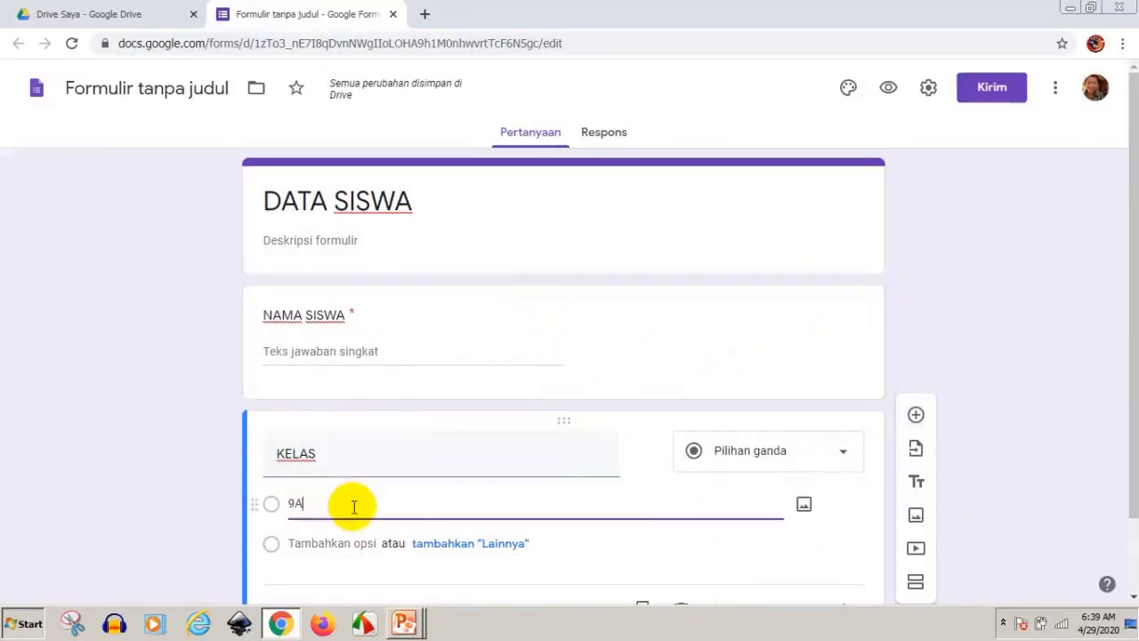
{"action": "type", "text": "9A"}
{"action": "left_click", "coordinate": [340, 543]}
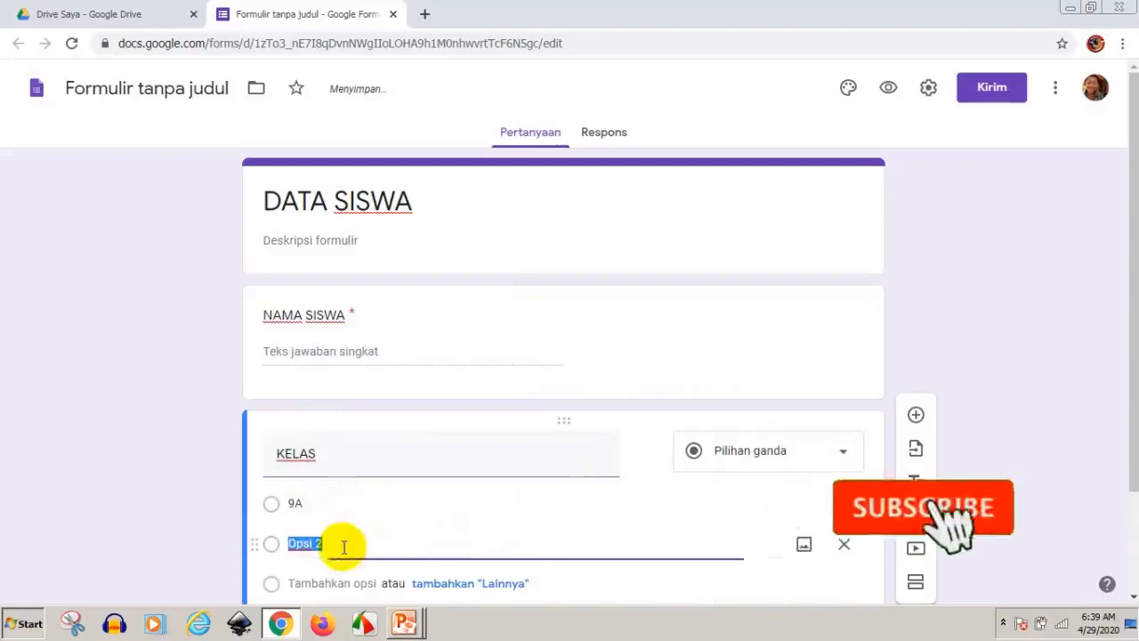
{"action": "type", "text": "9"}
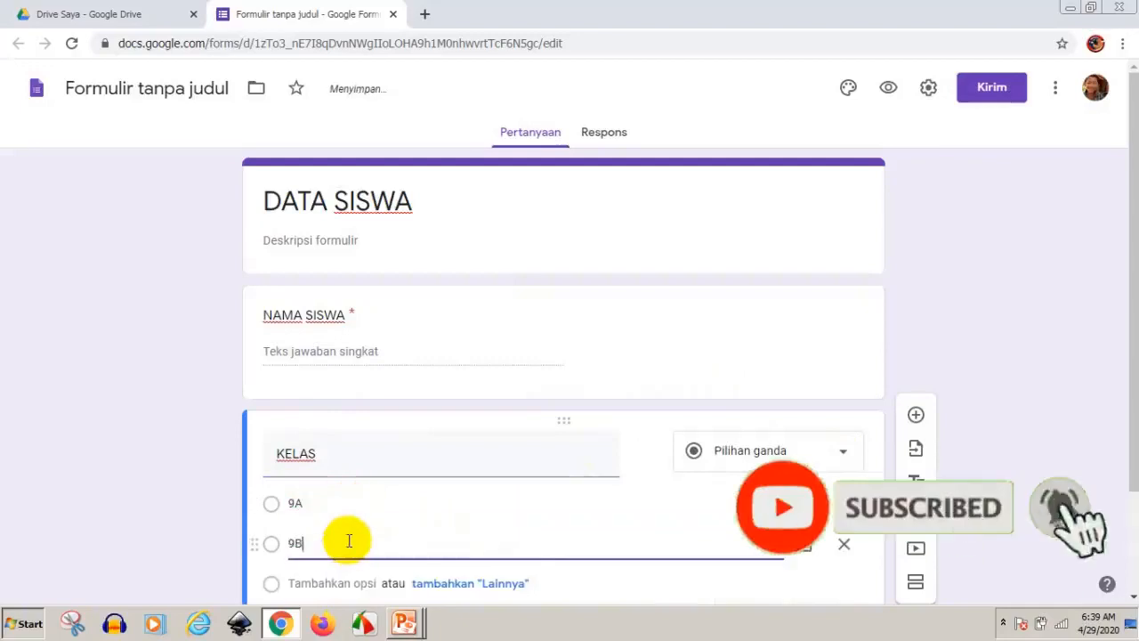
{"action": "type", "text": "B"}
{"action": "left_click", "coordinate": [331, 583]}
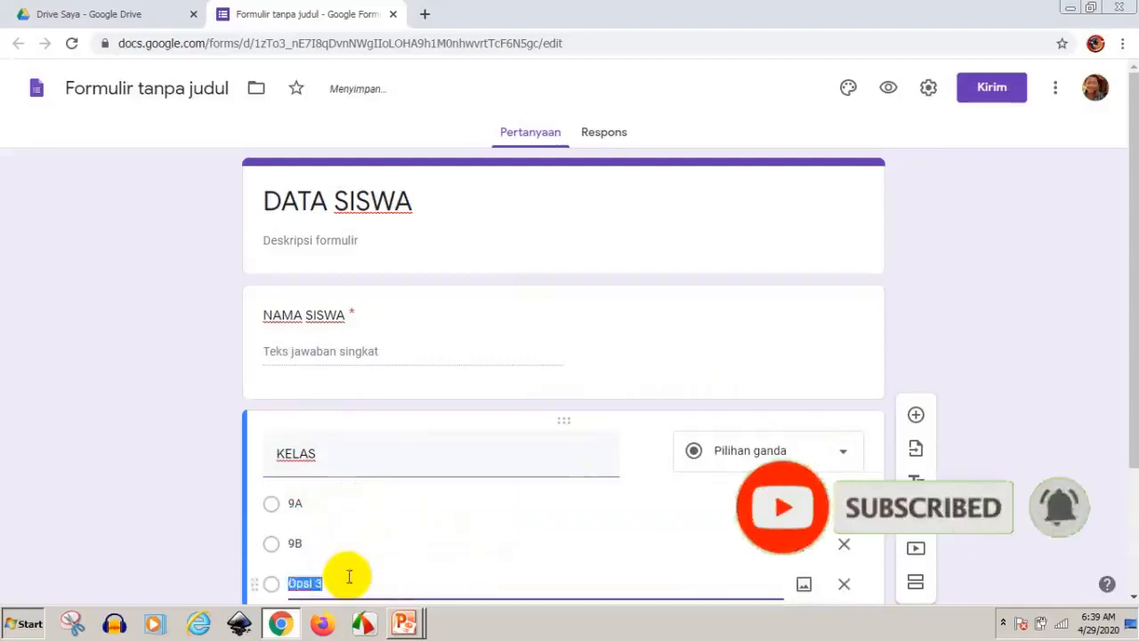
{"action": "type", "text": "9C"}
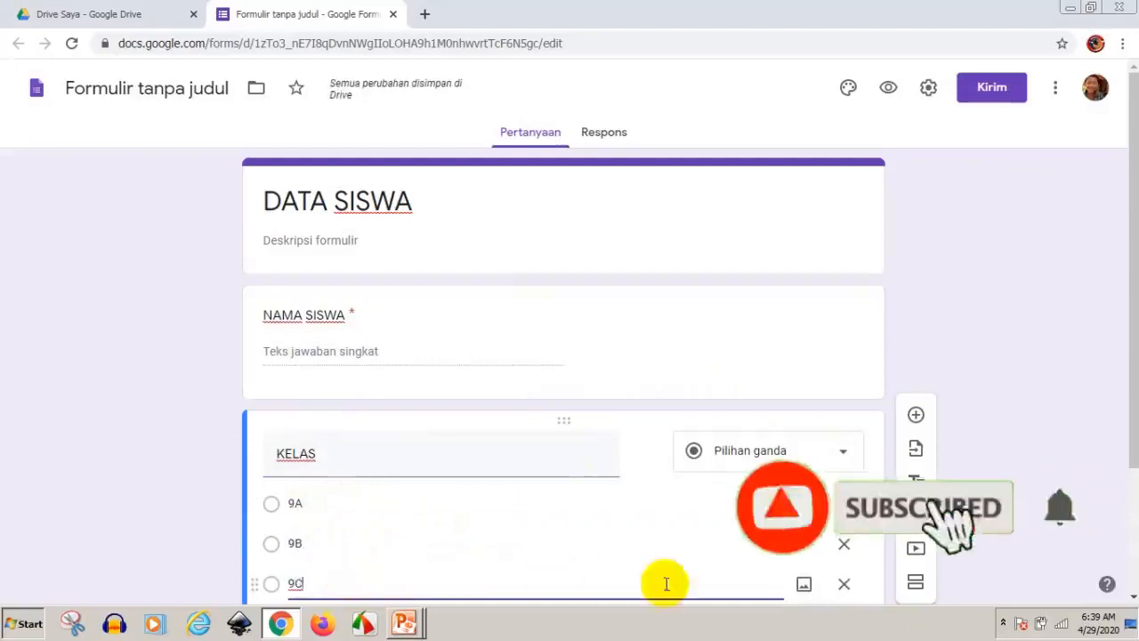
- Make the KELAS question required
{"action": "scroll", "coordinate": [666, 582], "scroll_direction": "down", "scroll_amount": 2}
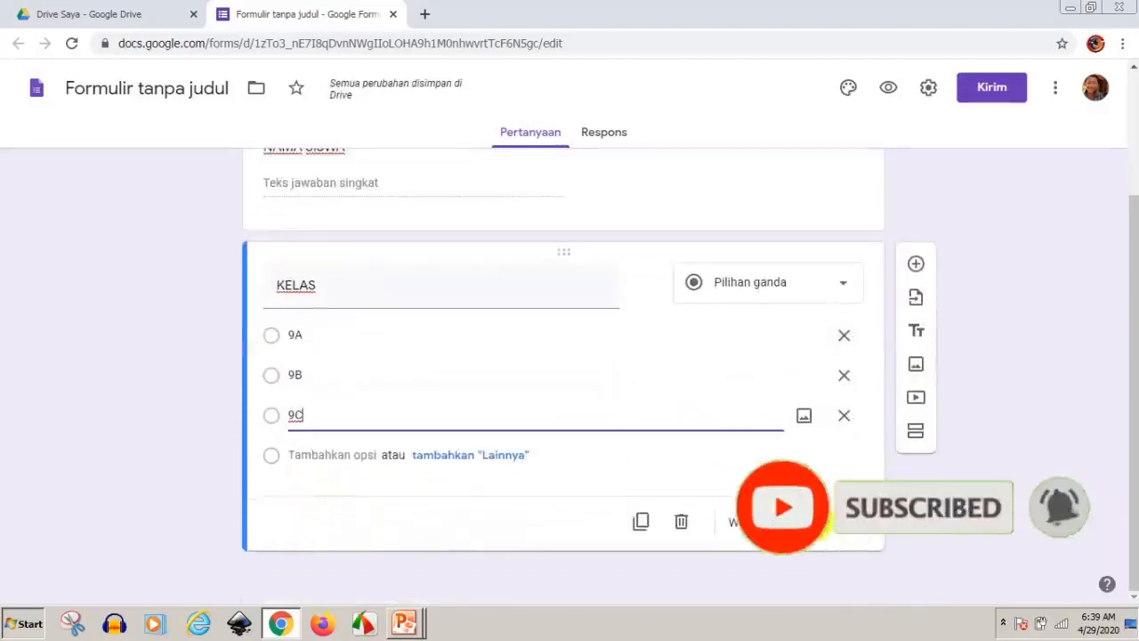
{"action": "left_click", "coordinate": [819, 528]}
{"action": "scroll", "coordinate": [819, 529], "scroll_direction": "up", "scroll_amount": 3}
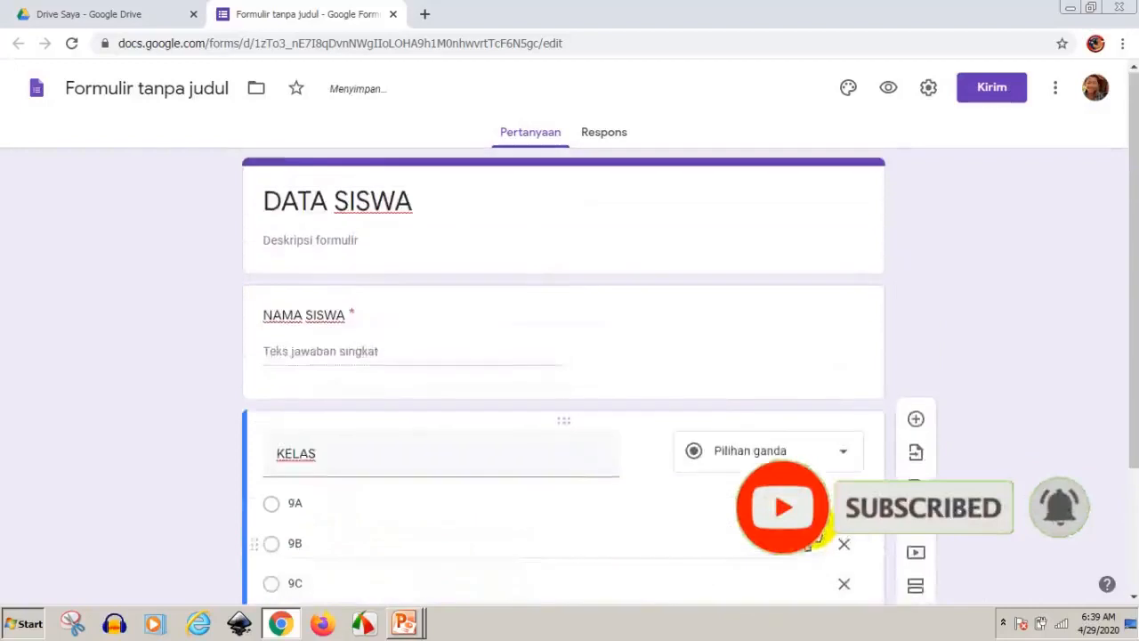
{"action": "left_click", "coordinate": [719, 357]}
{"action": "scroll", "coordinate": [831, 555], "scroll_direction": "down", "scroll_amount": 2}
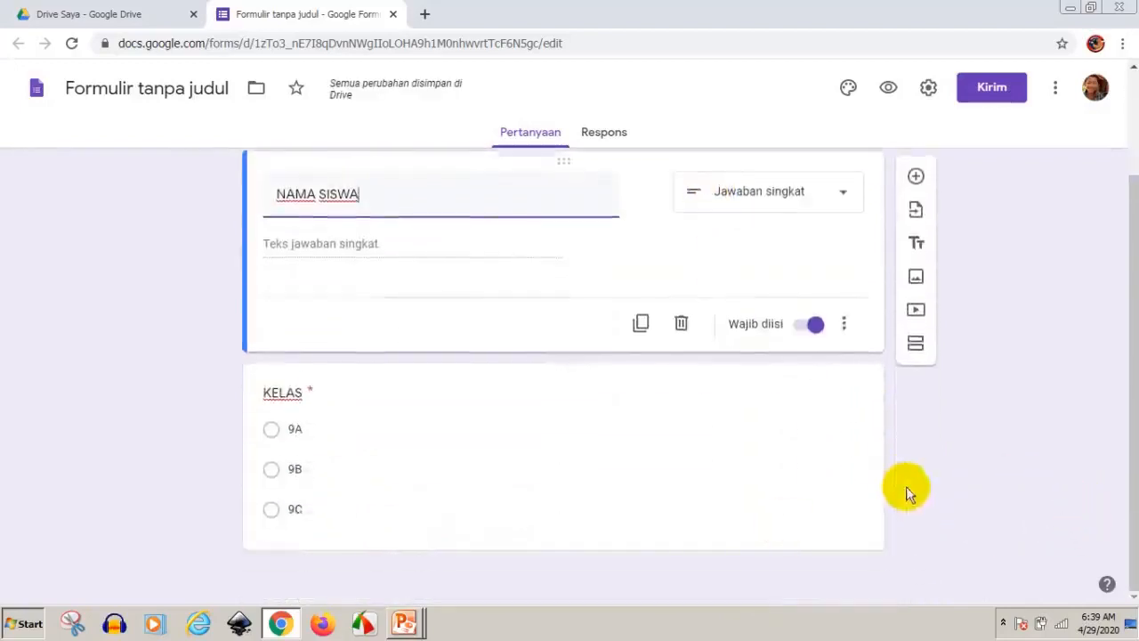
- Add a required short-answer question NOMOR ABSEN after KELAS and remove its response validation
{"action": "left_click", "coordinate": [746, 470]}
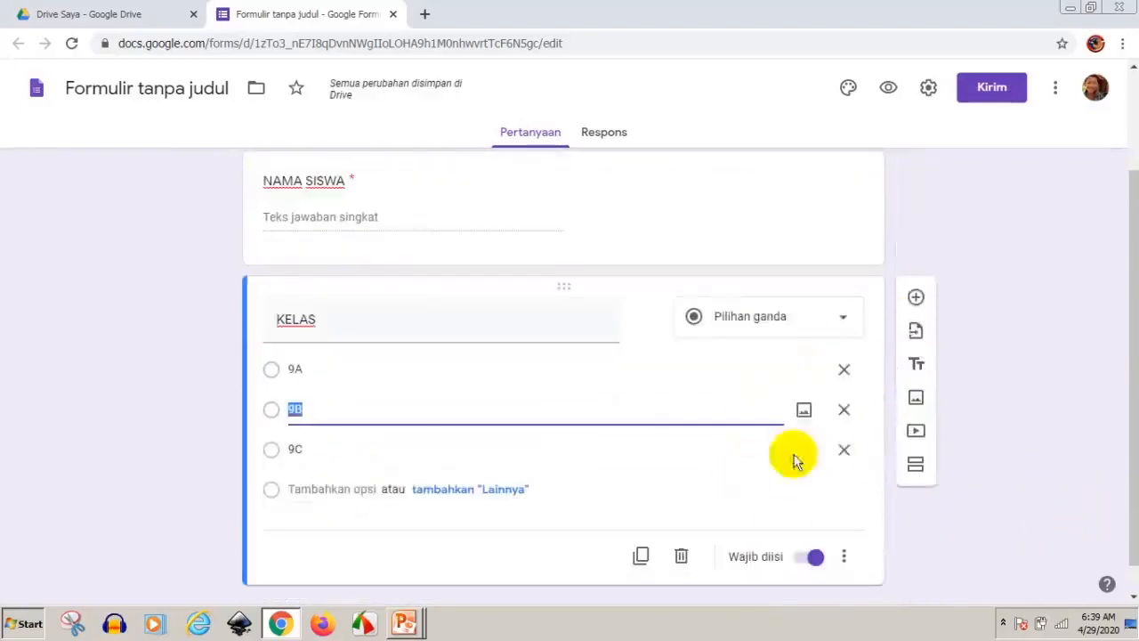
{"action": "left_click", "coordinate": [914, 299]}
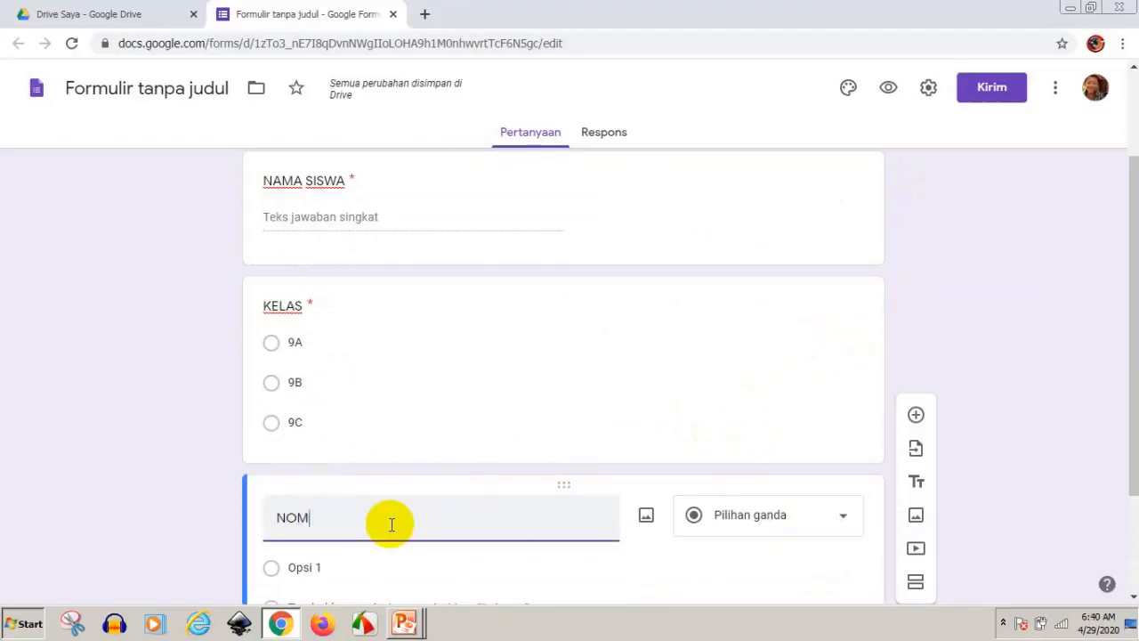
{"action": "type", "text": "NOMOR ABSEN"}
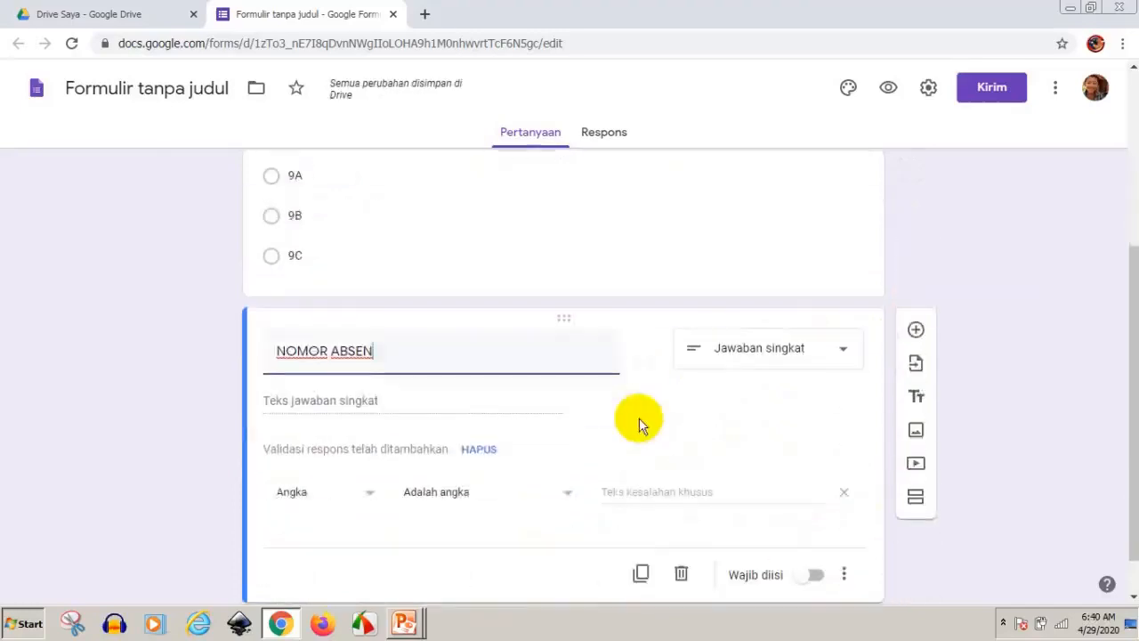
{"action": "left_click", "coordinate": [474, 448]}
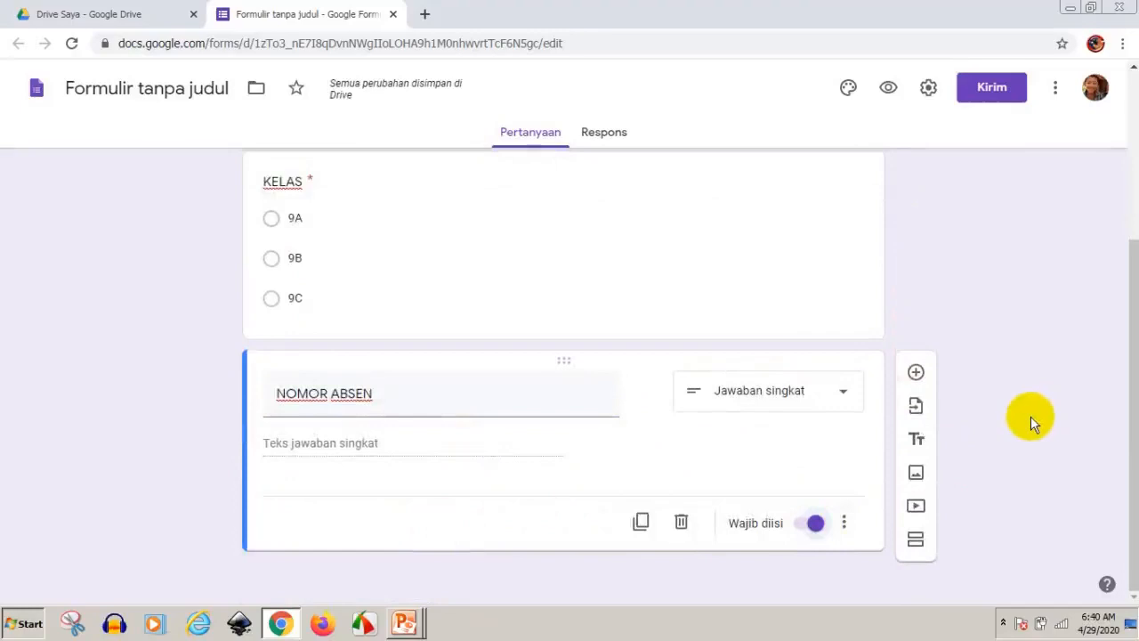
- Preview the form and submit a test response with a student's name, class 9A and NOMOR ABSEN 1, then close the preview
{"action": "scroll", "coordinate": [1031, 416], "scroll_direction": "up", "scroll_amount": 3}
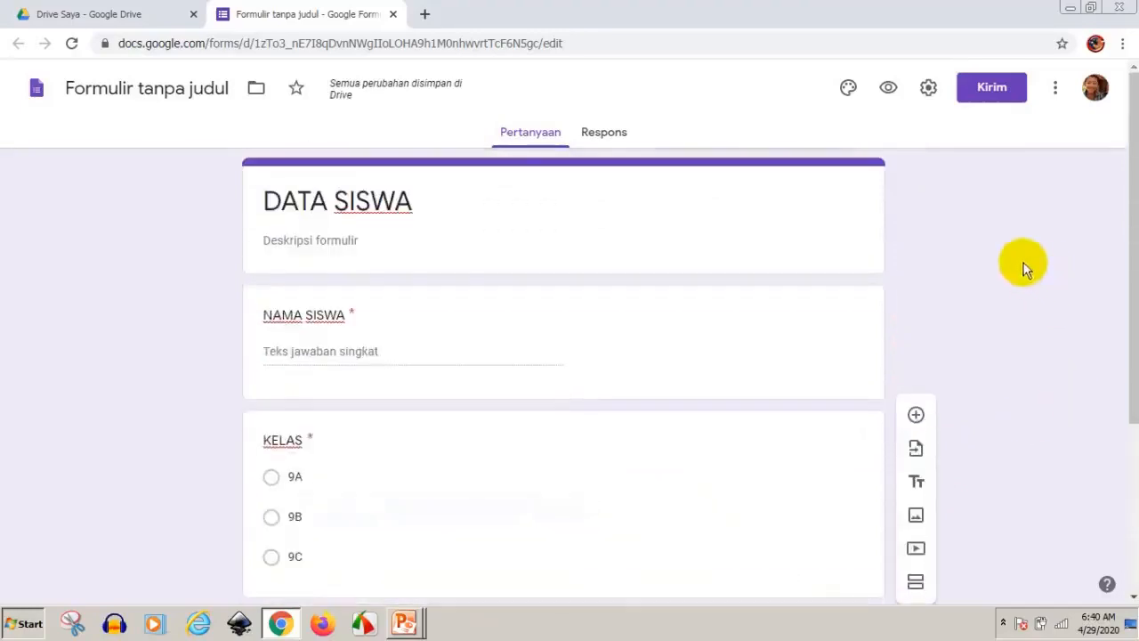
{"action": "left_click", "coordinate": [886, 92]}
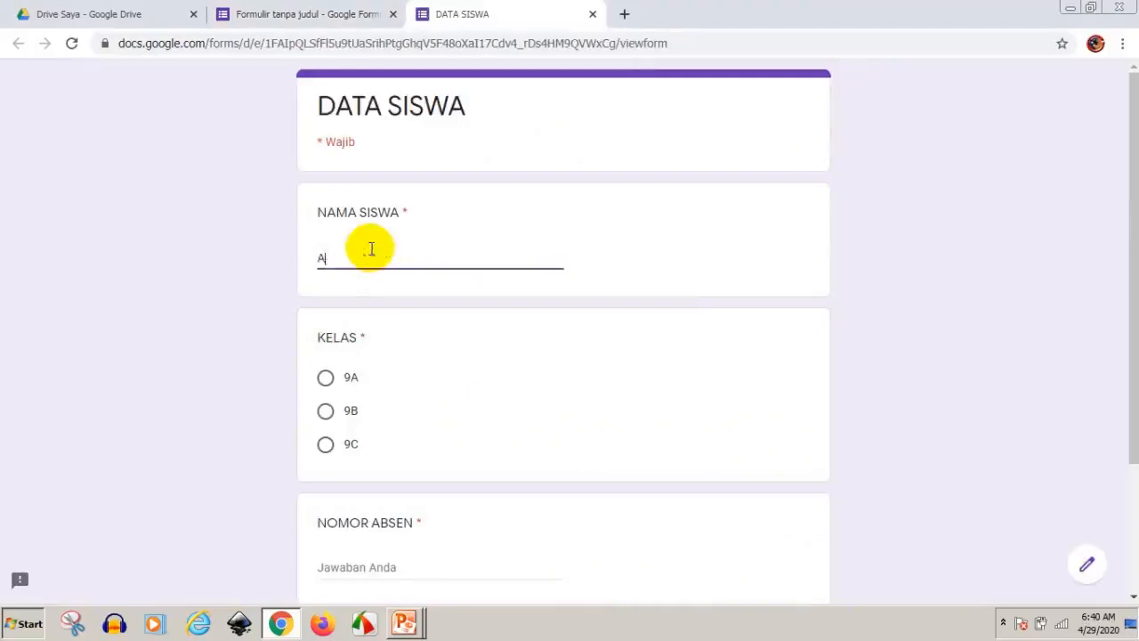
{"action": "left_click", "coordinate": [326, 378]}
{"action": "scroll", "coordinate": [427, 401], "scroll_direction": "down", "scroll_amount": 1}
{"action": "scroll", "coordinate": [435, 406], "scroll_direction": "down", "scroll_amount": 2}
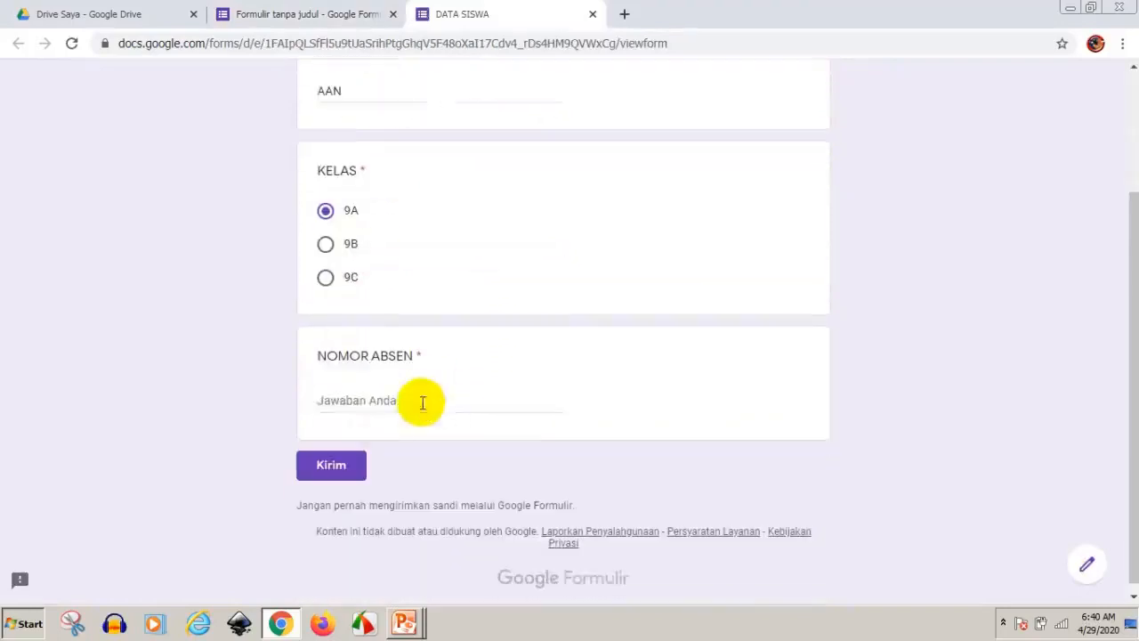
{"action": "left_click", "coordinate": [347, 401]}
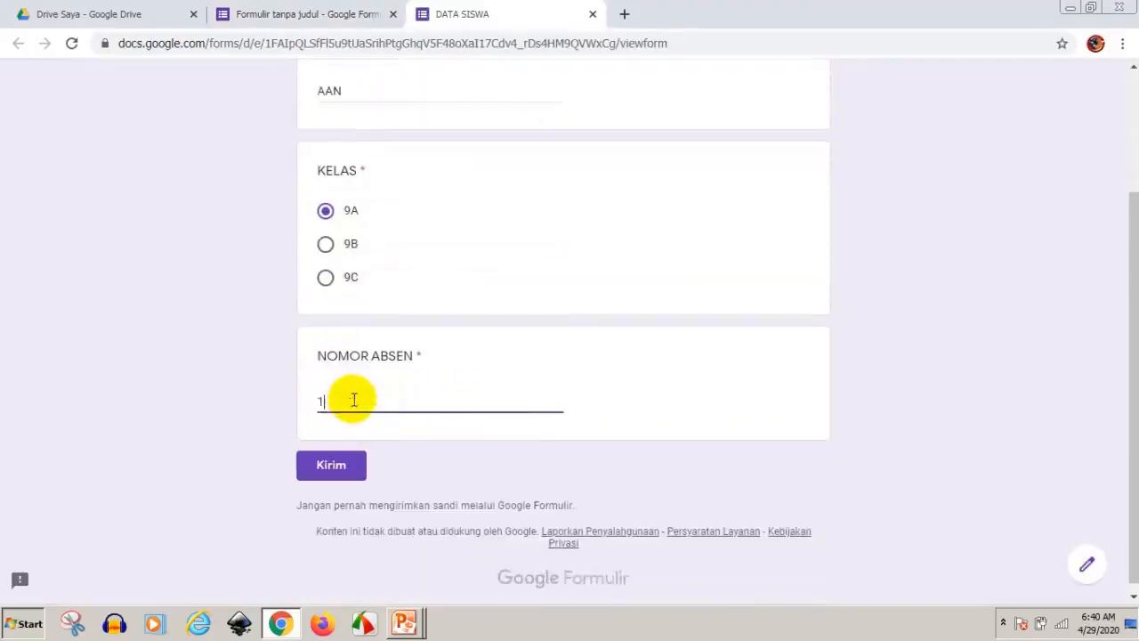
{"action": "left_click", "coordinate": [342, 465]}
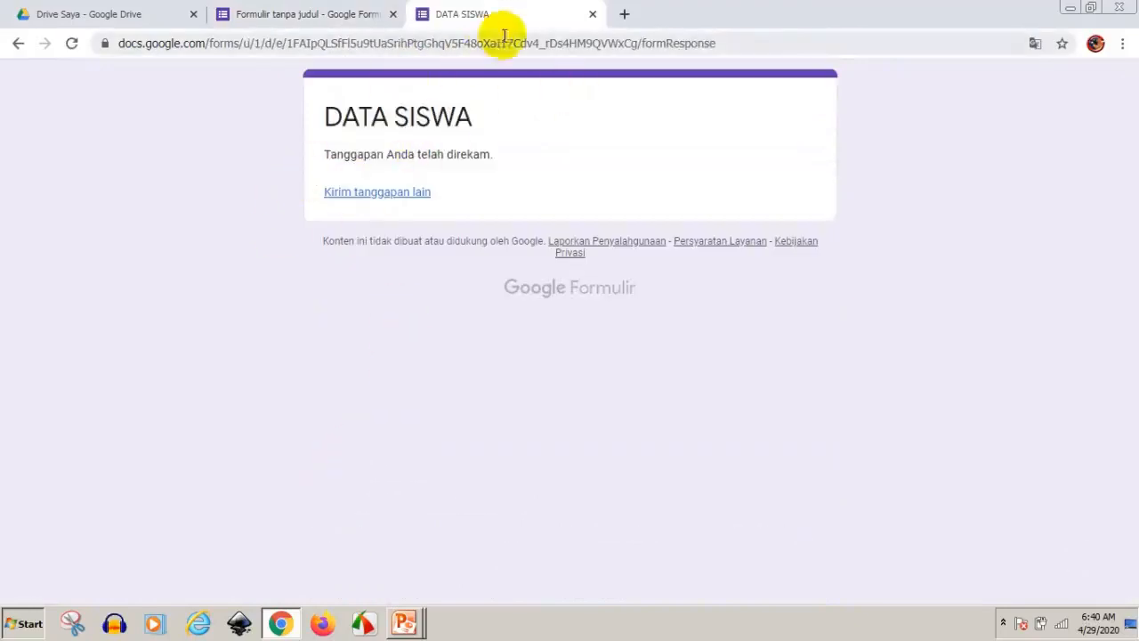
{"action": "left_click", "coordinate": [593, 14]}
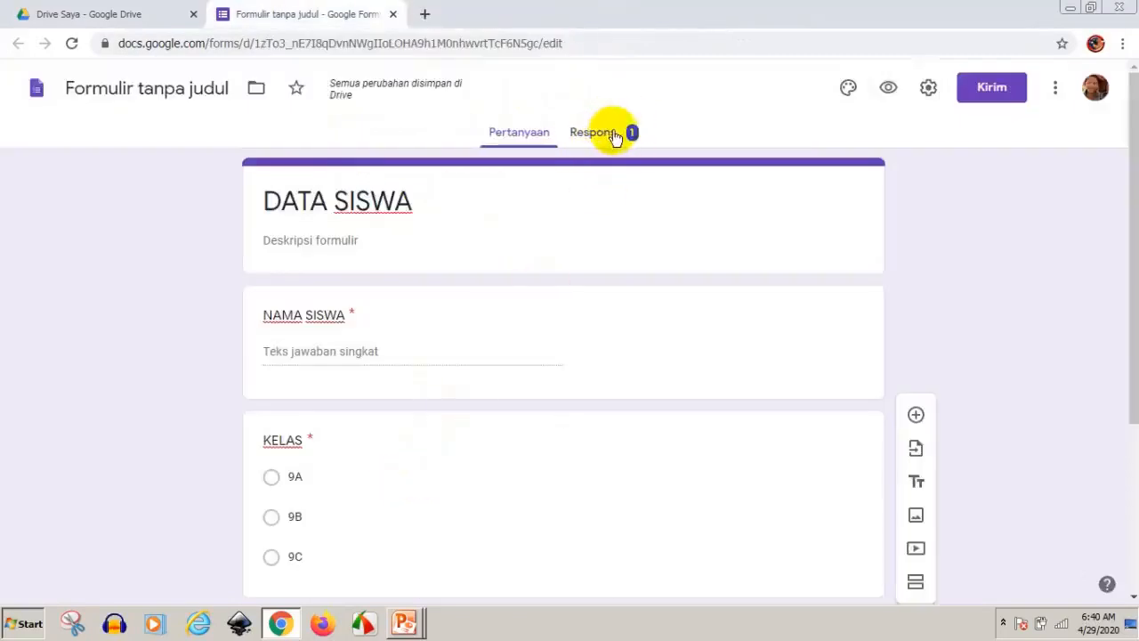
- Submit a second test response through the form preview with another student's name, class 9A and NOMOR ABSEN 2, and close the preview
{"action": "left_click", "coordinate": [886, 89]}
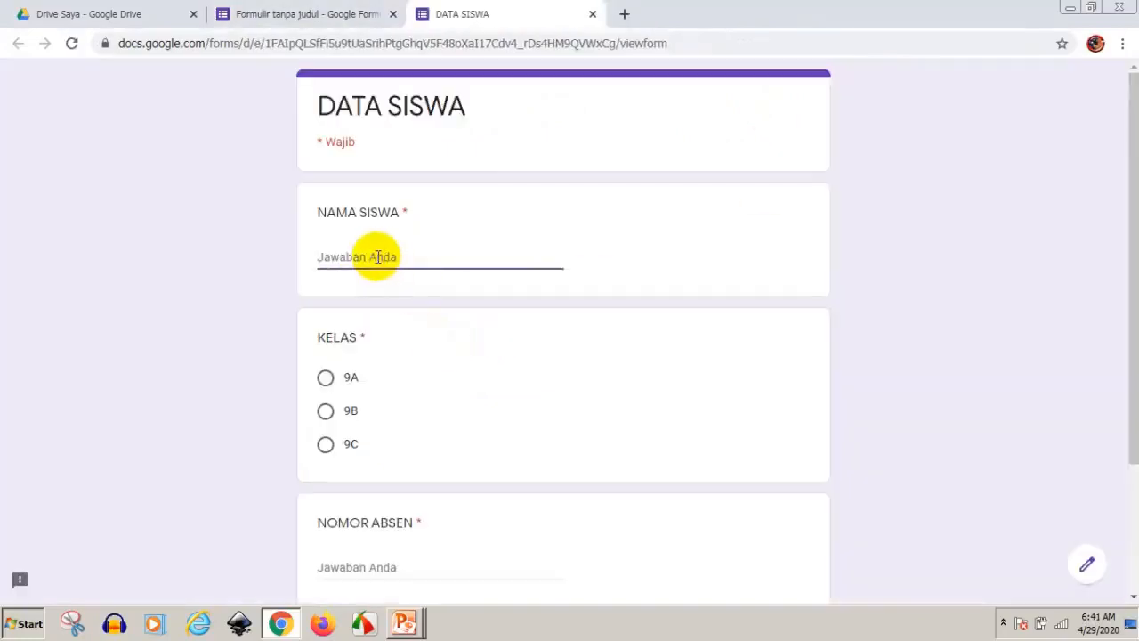
{"action": "left_click", "coordinate": [380, 257]}
{"action": "type", "text": "UUN"}
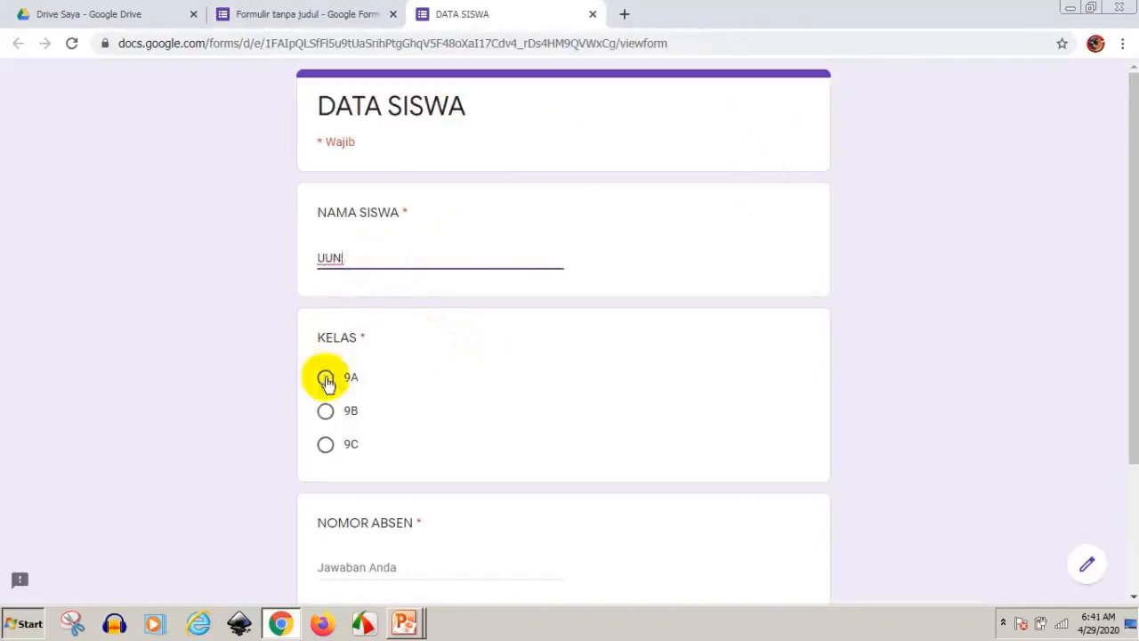
{"action": "left_click", "coordinate": [325, 378]}
{"action": "scroll", "coordinate": [445, 407], "scroll_direction": "down", "scroll_amount": 2}
{"action": "scroll", "coordinate": [445, 406], "scroll_direction": "down", "scroll_amount": 1}
{"action": "left_click", "coordinate": [356, 401]}
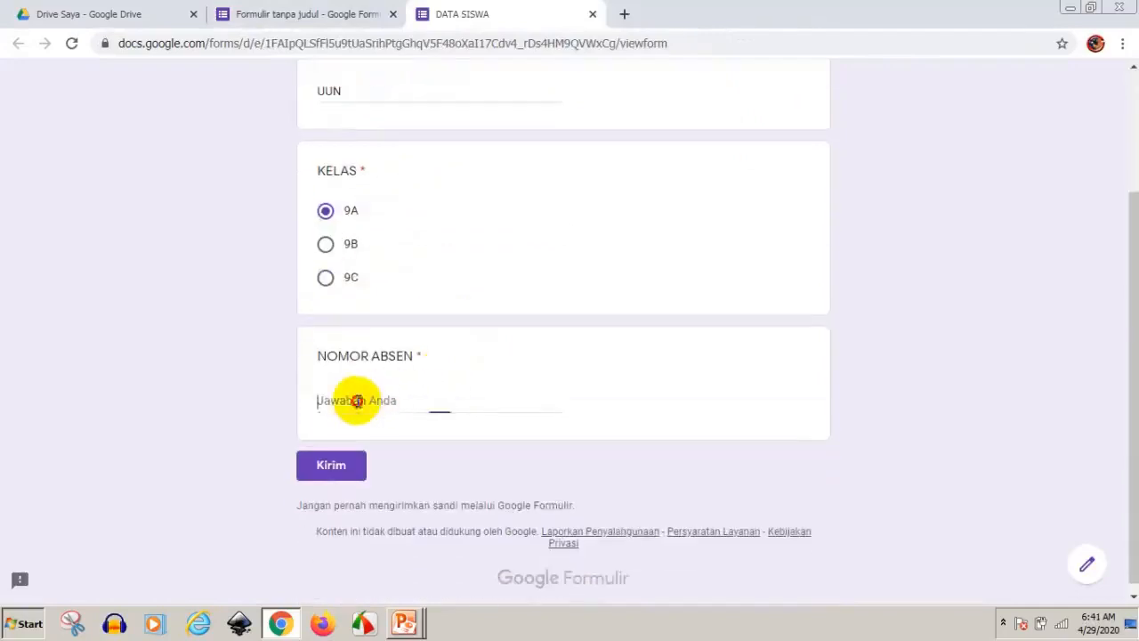
{"action": "type", "text": "2"}
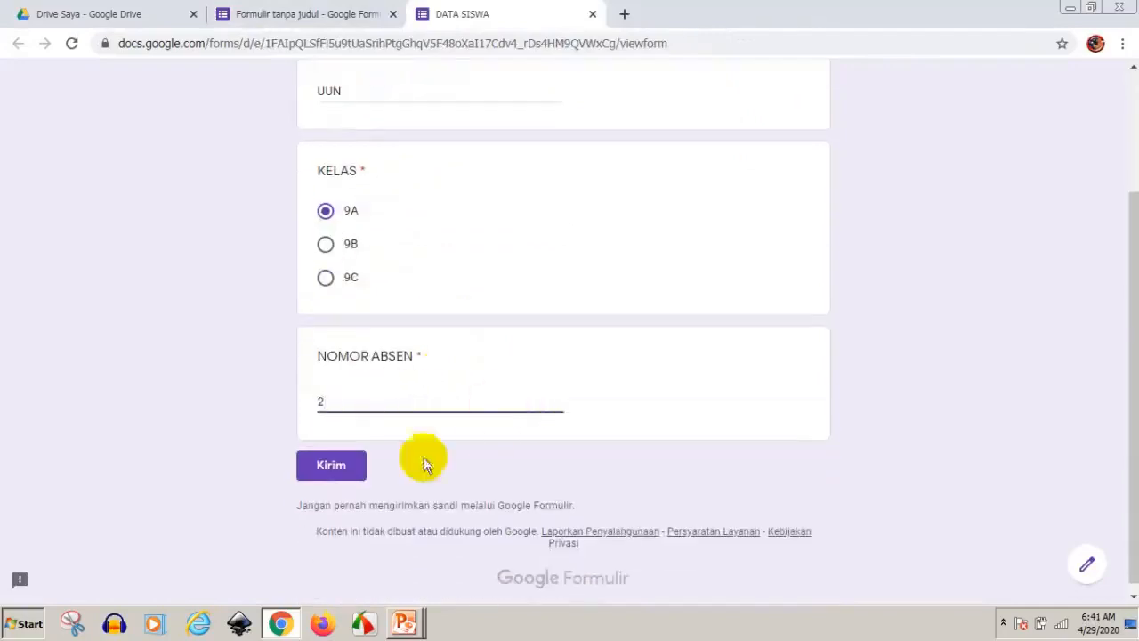
{"action": "left_click", "coordinate": [329, 469]}
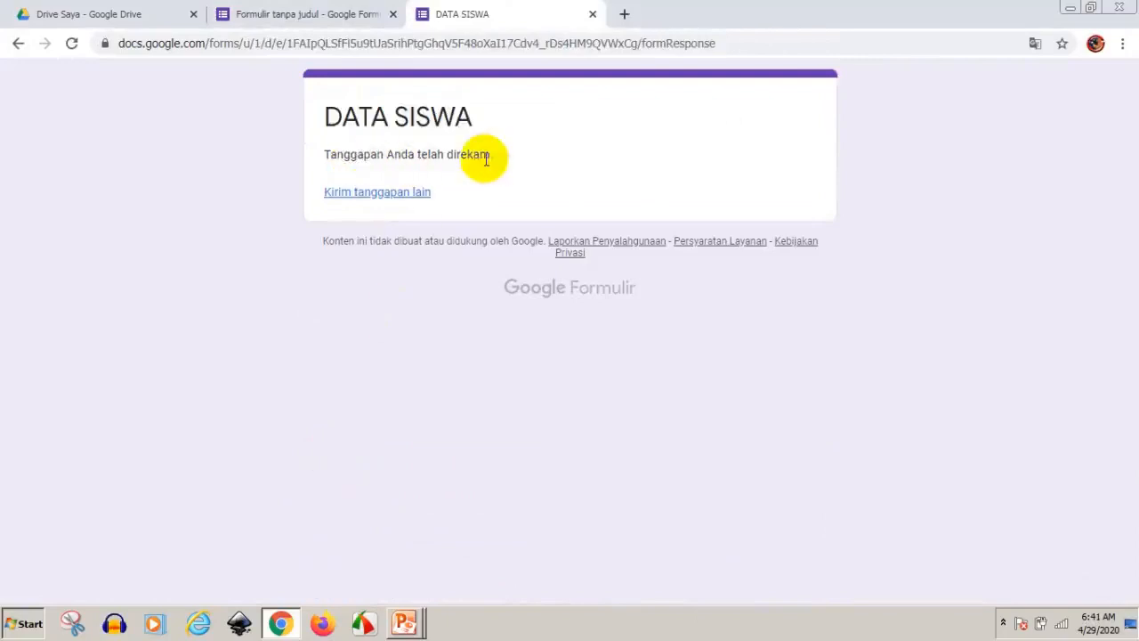
{"action": "left_click", "coordinate": [594, 16]}
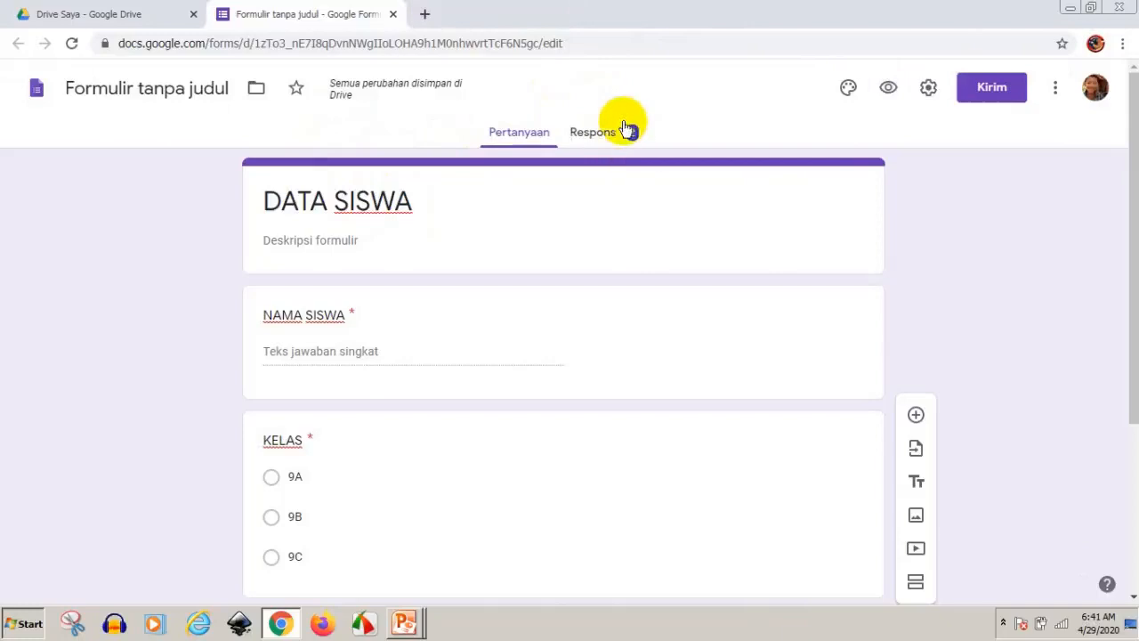
- Submit a third test response through the form preview with a student's name, class 9B and an attendance number, and close the preview
{"action": "left_click", "coordinate": [889, 92]}
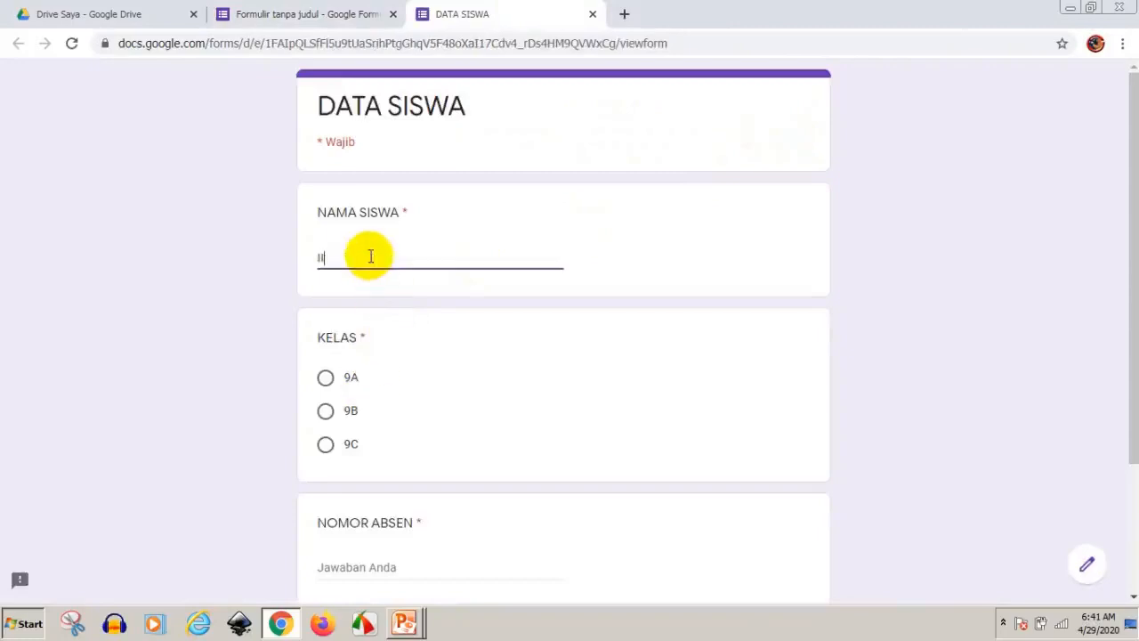
{"action": "left_click", "coordinate": [325, 412]}
{"action": "scroll", "coordinate": [431, 396], "scroll_direction": "down", "scroll_amount": 3}
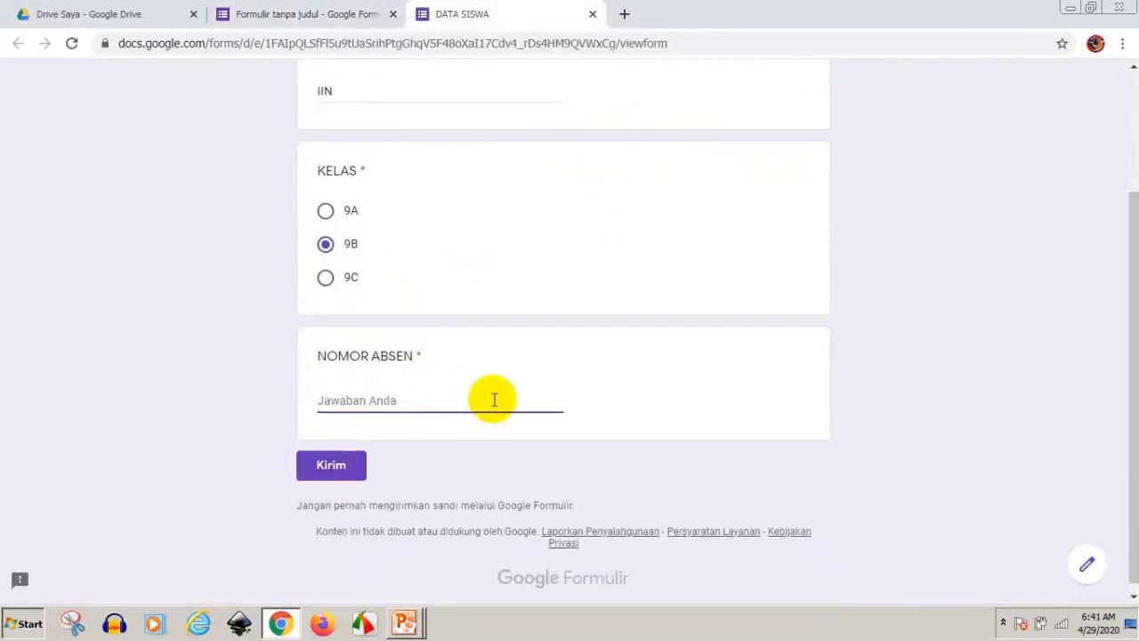
{"action": "left_click", "coordinate": [335, 469]}
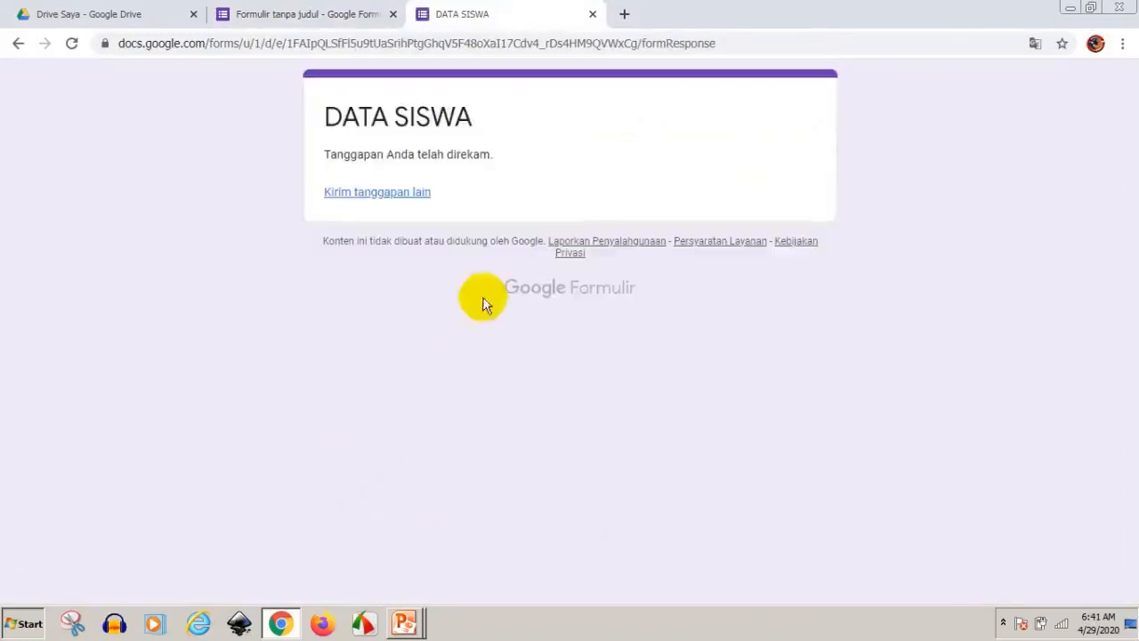
{"action": "left_click", "coordinate": [593, 16]}
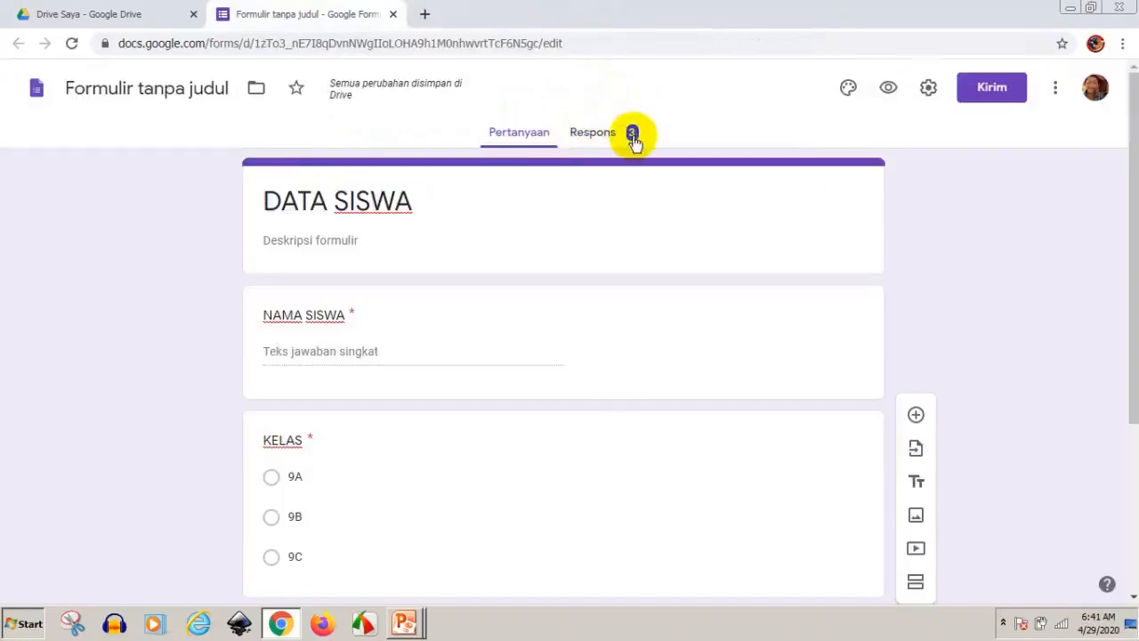
- Submit a fourth test response through the form preview with a student's name, class 9B and NOMOR ABSEN 14
{"action": "left_click", "coordinate": [887, 89]}
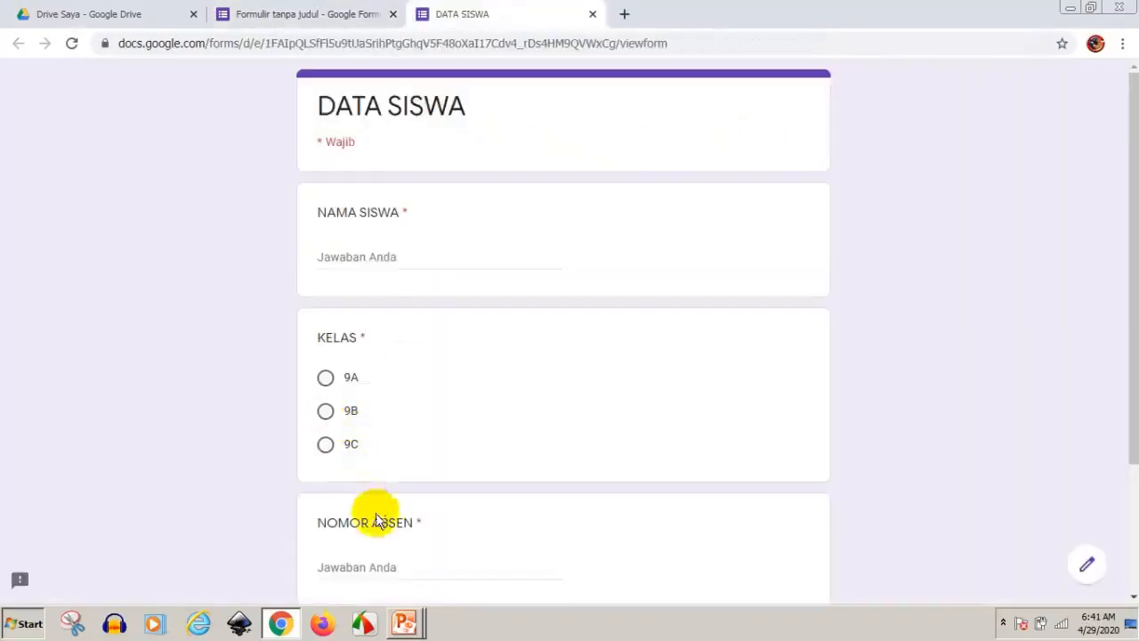
{"action": "left_click", "coordinate": [363, 257]}
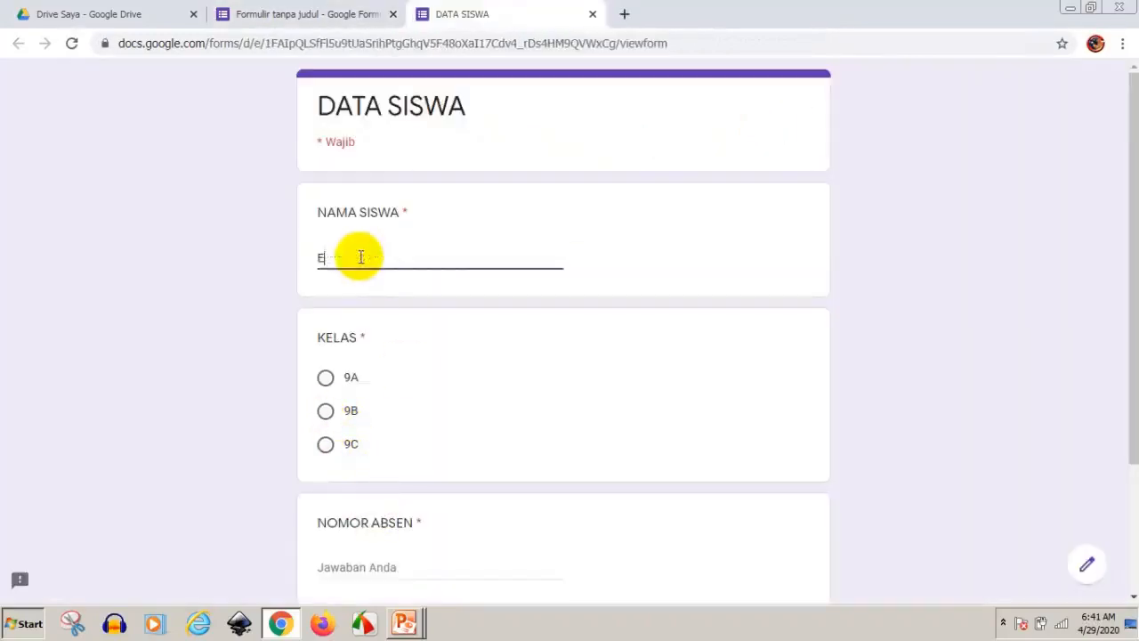
{"action": "left_click", "coordinate": [325, 411]}
{"action": "scroll", "coordinate": [460, 386], "scroll_direction": "down", "scroll_amount": 2}
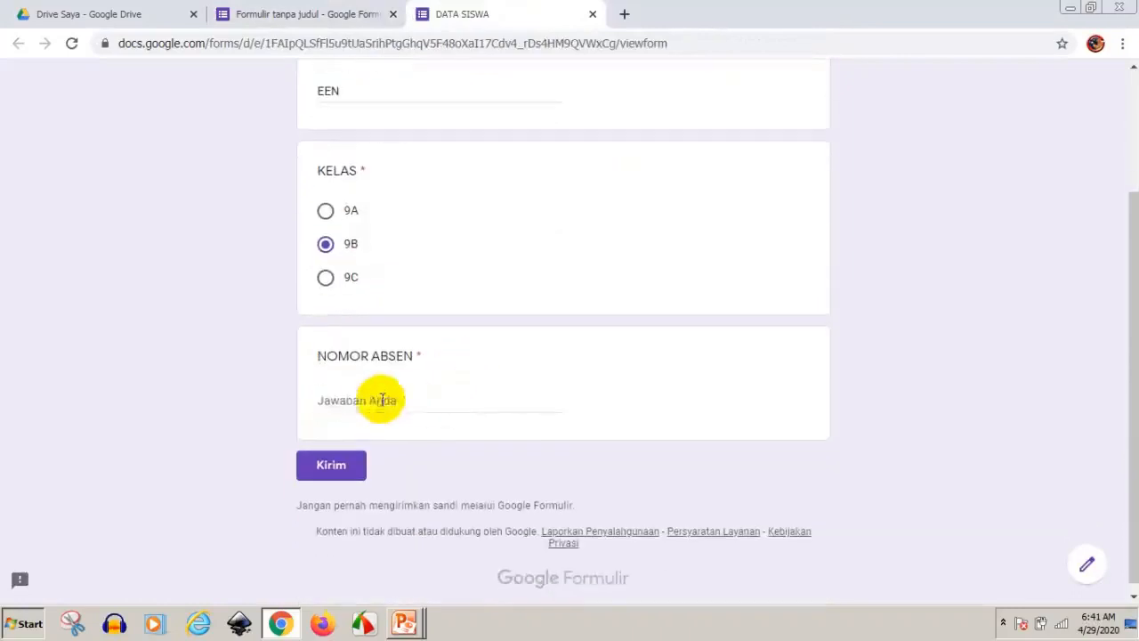
{"action": "left_click", "coordinate": [370, 402]}
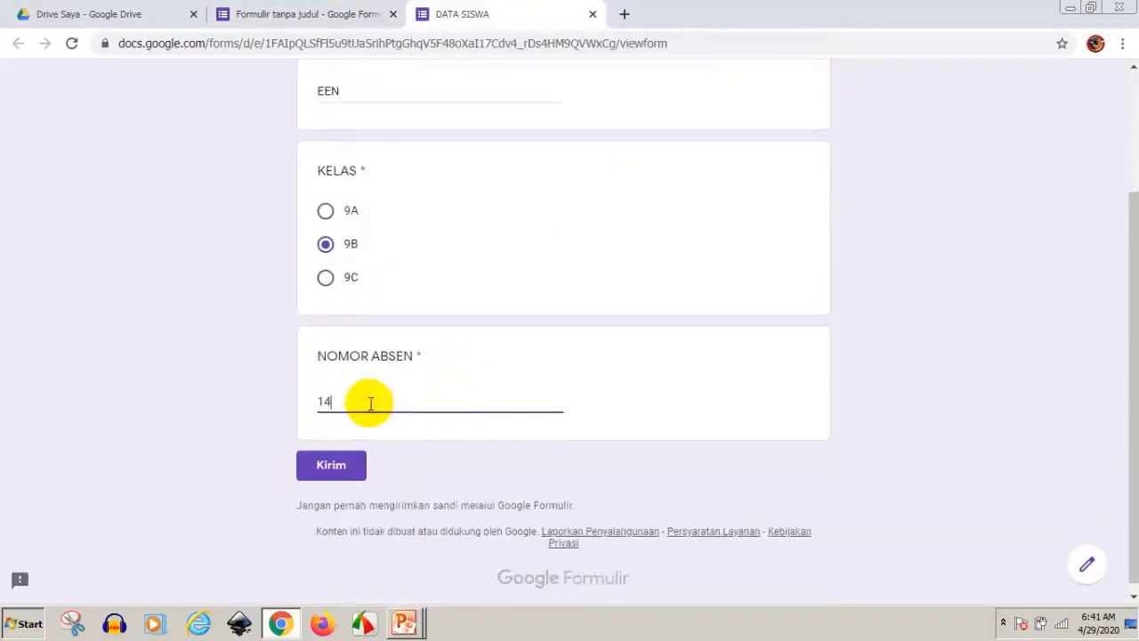
{"action": "type", "text": "14"}
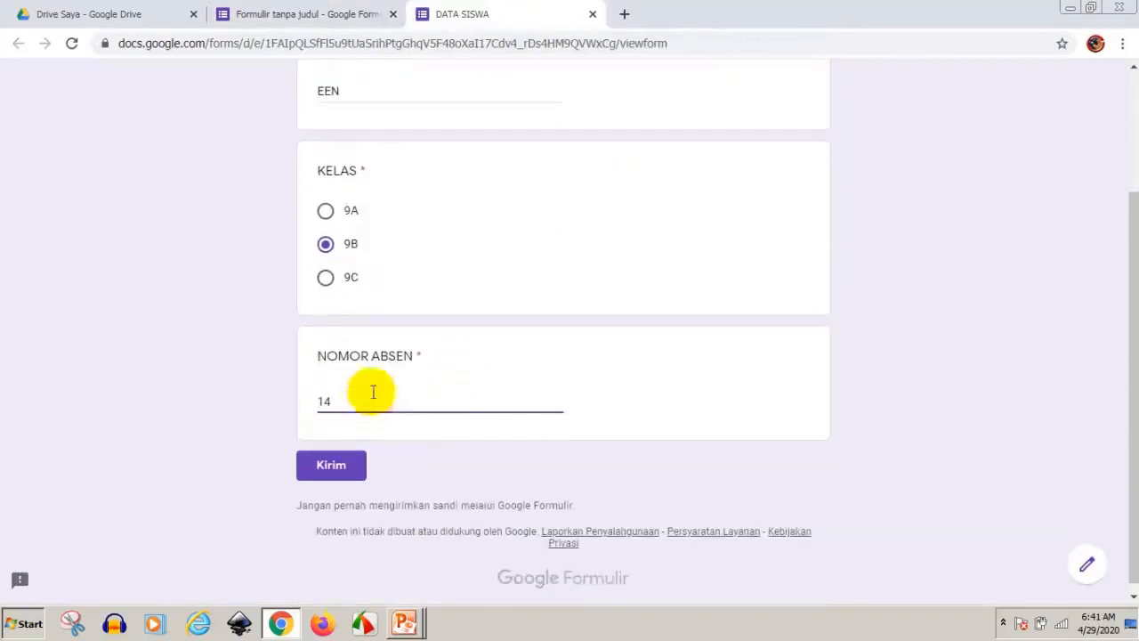
{"action": "left_click", "coordinate": [328, 463]}
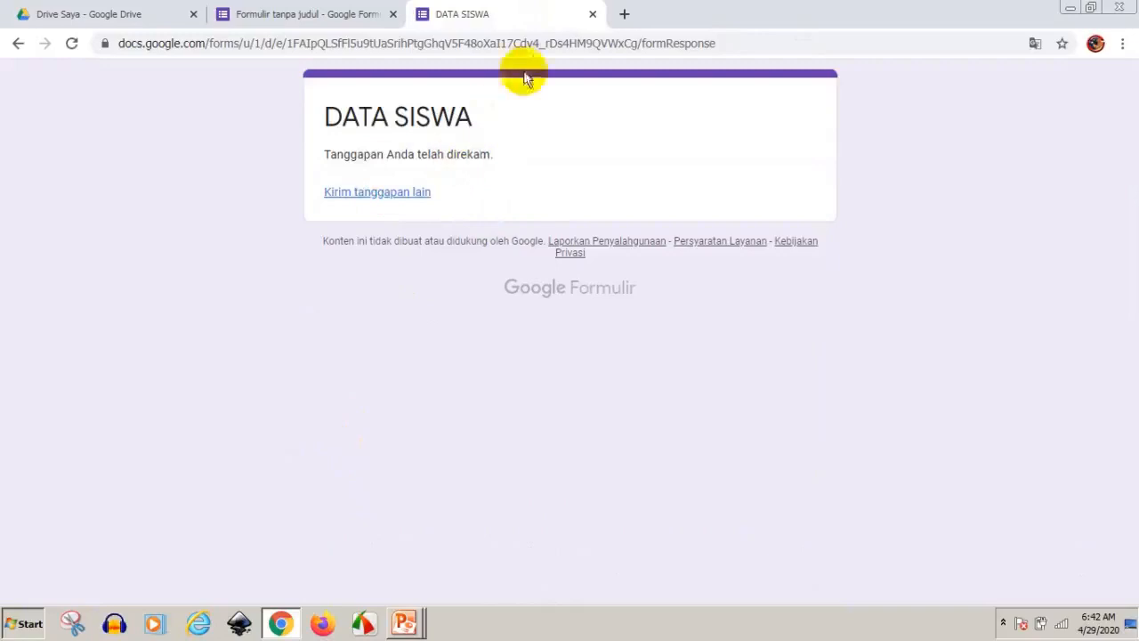
- Close the submitted preview and submit a fifth test response in a new preview with a student's name, class 9C and NOMOR ABSEN 2
{"action": "left_click", "coordinate": [593, 16]}
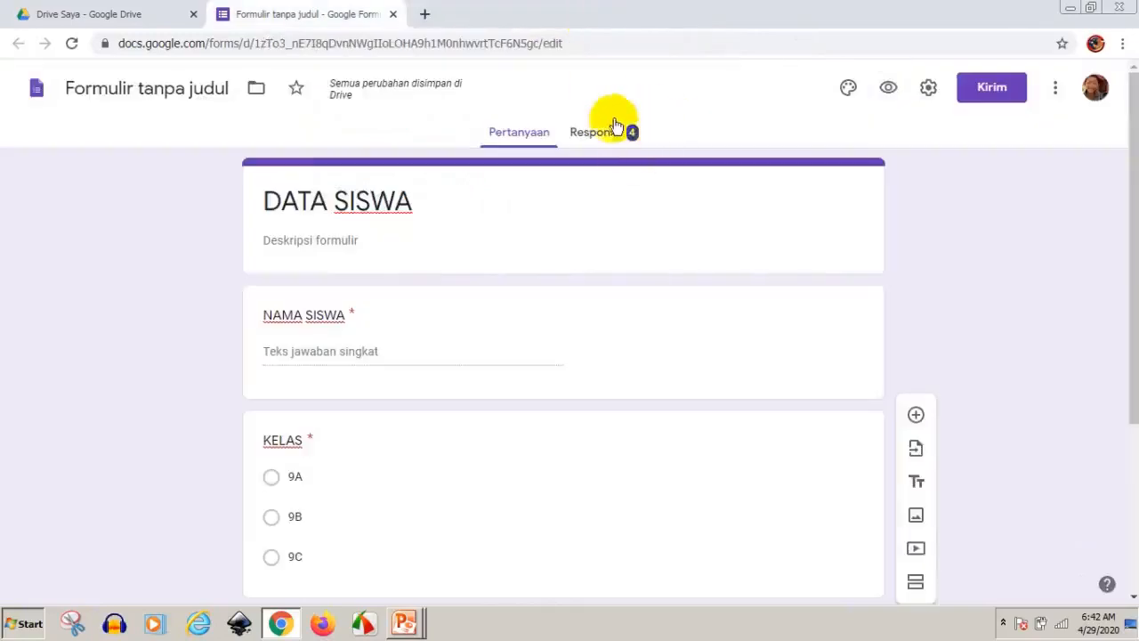
{"action": "left_click", "coordinate": [888, 89]}
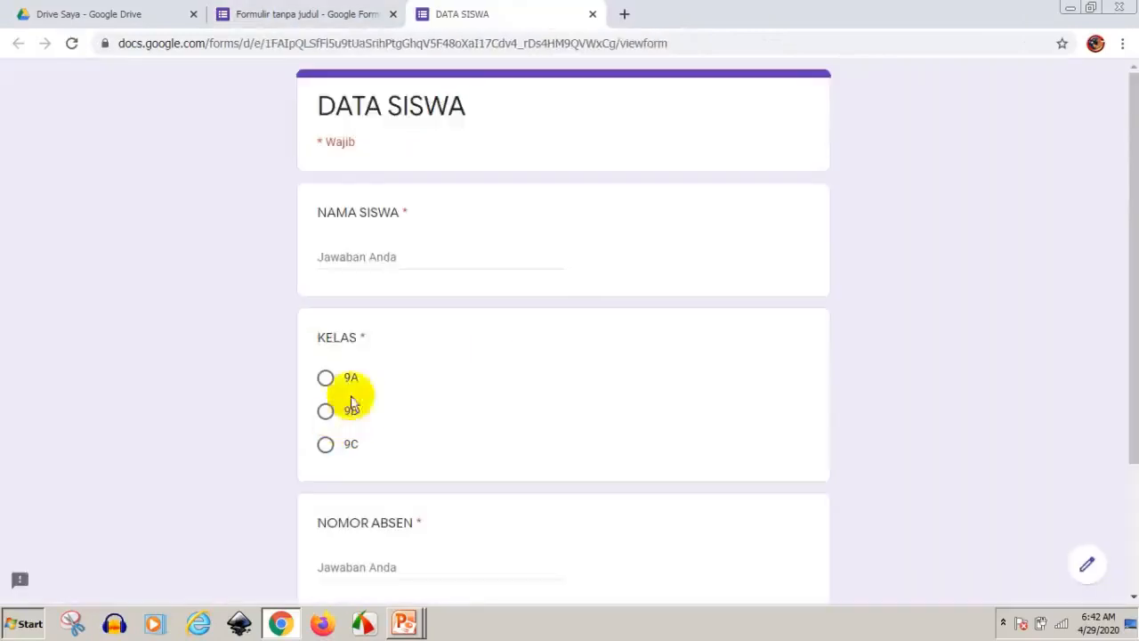
{"action": "left_click", "coordinate": [367, 255]}
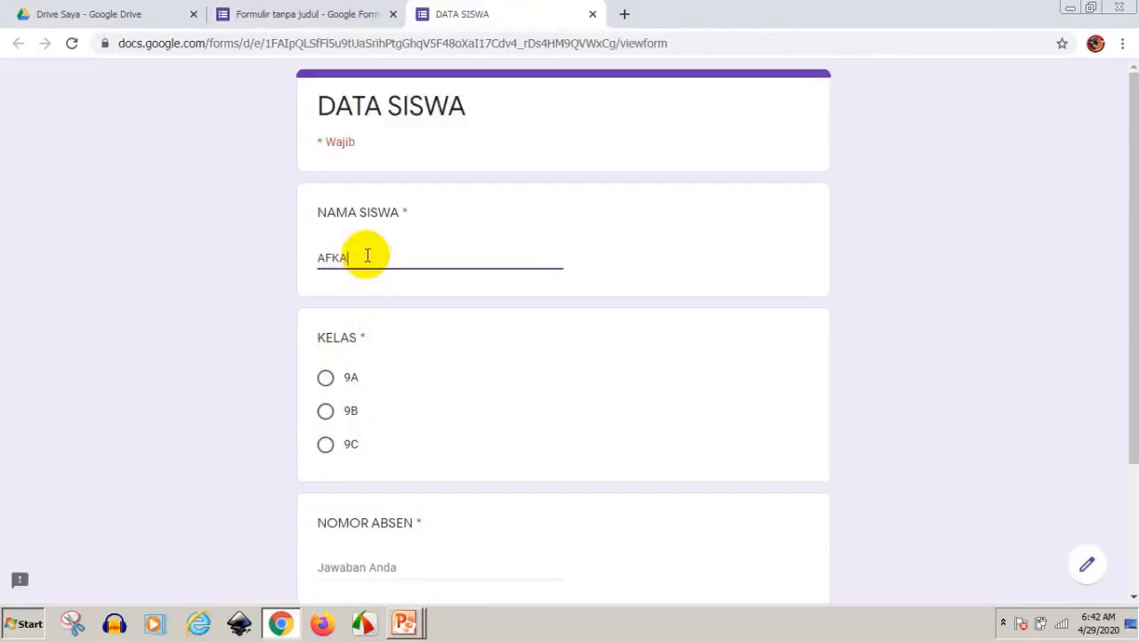
{"action": "left_click", "coordinate": [326, 444]}
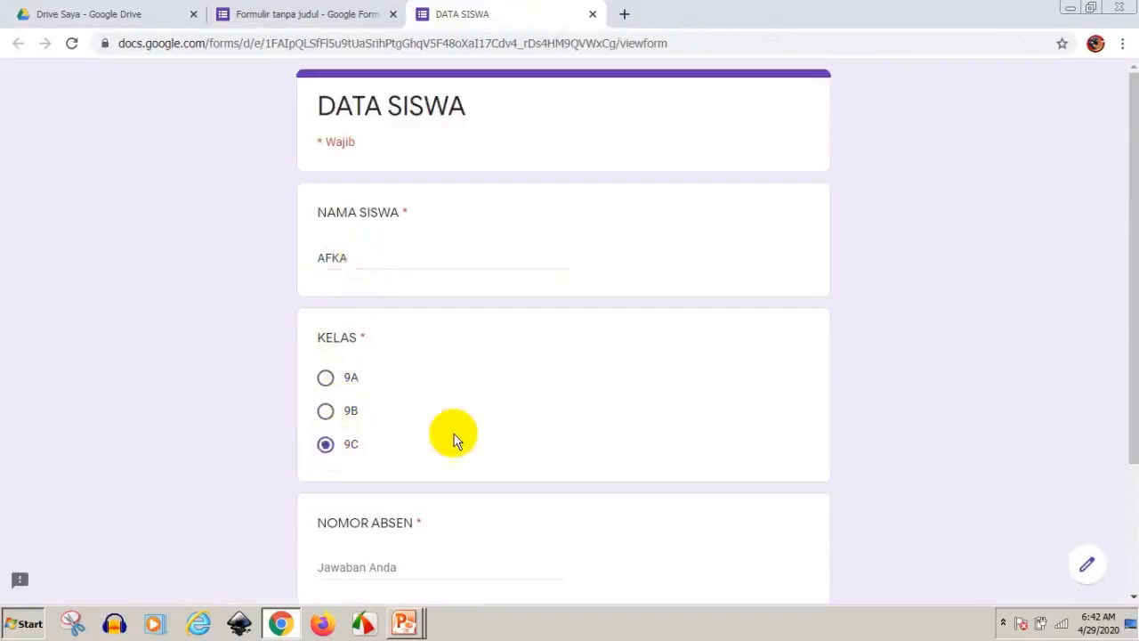
{"action": "scroll", "coordinate": [454, 441], "scroll_direction": "down", "scroll_amount": 1}
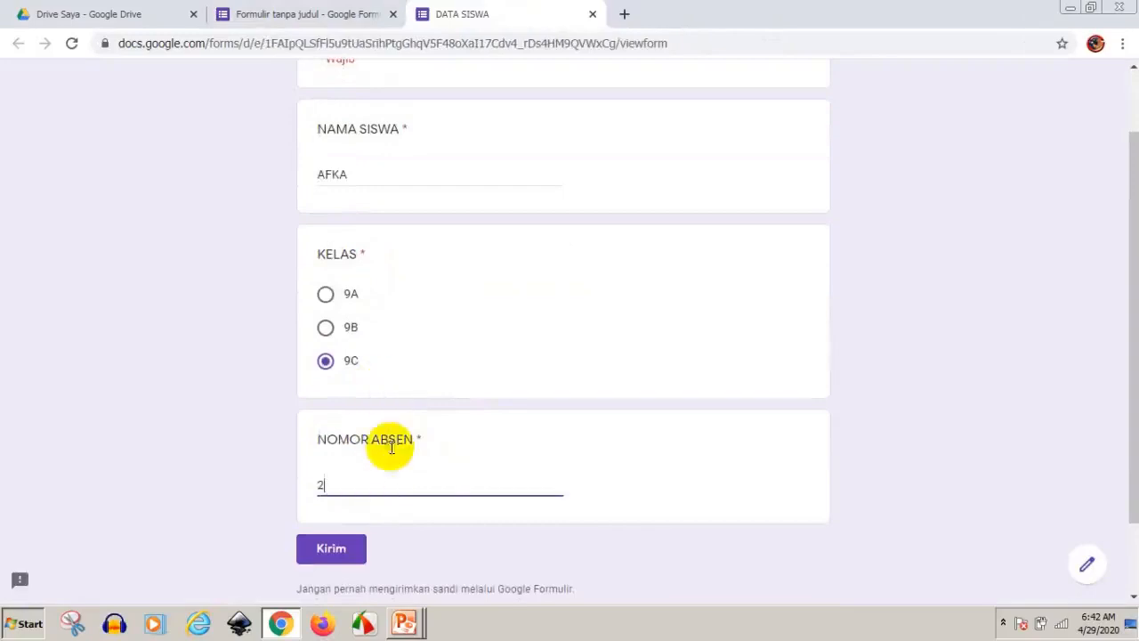
{"action": "left_click", "coordinate": [332, 551]}
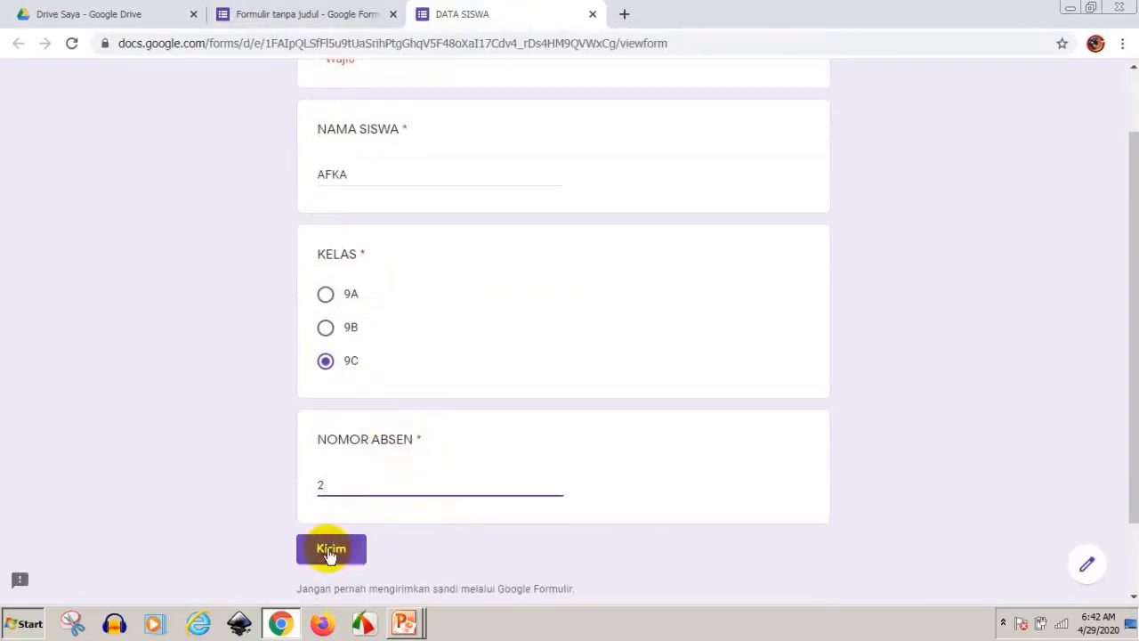
{"action": "left_click", "coordinate": [331, 551]}
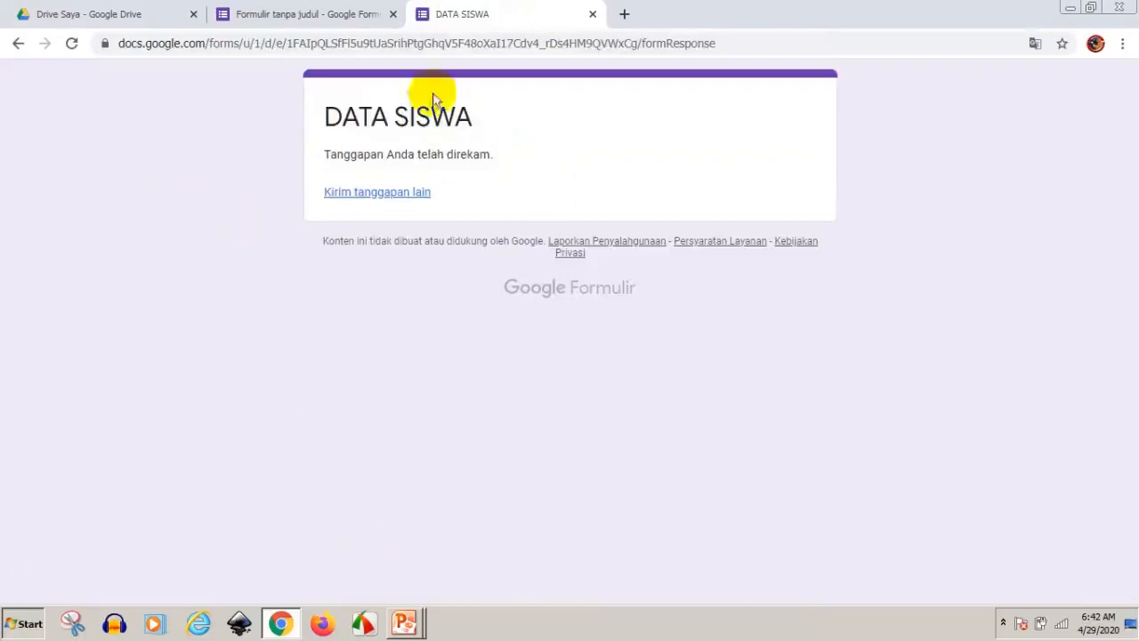
- Close the fifth response's preview and submit a sixth test response in a new one with a student's name, class 9C and NOMOR ABSEN 5
{"action": "left_click", "coordinate": [593, 17]}
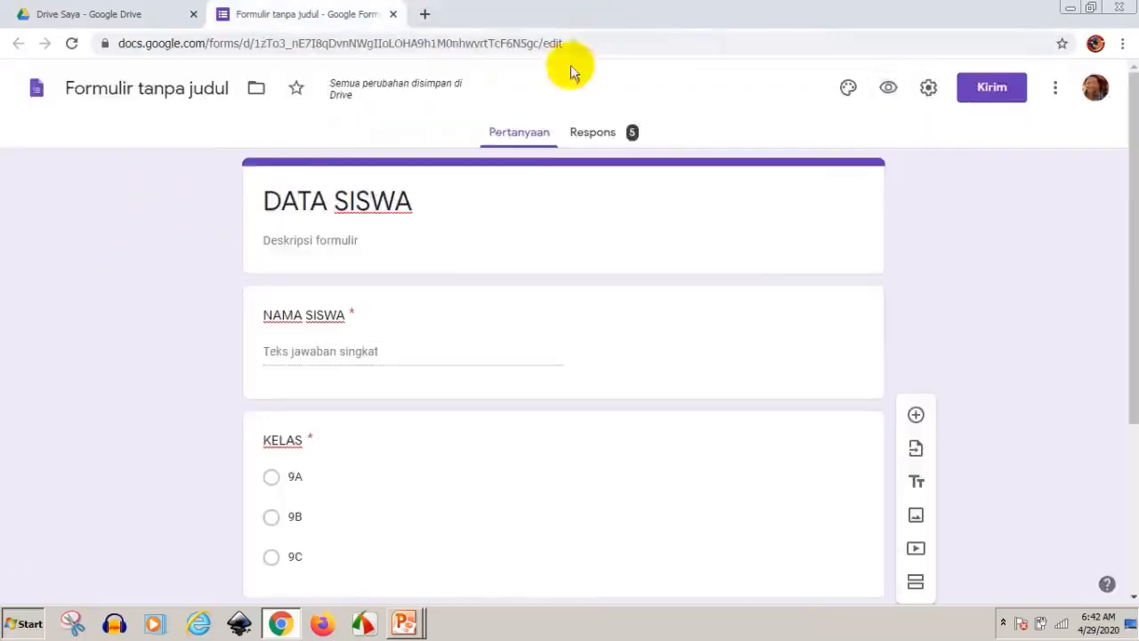
{"action": "left_click", "coordinate": [888, 90]}
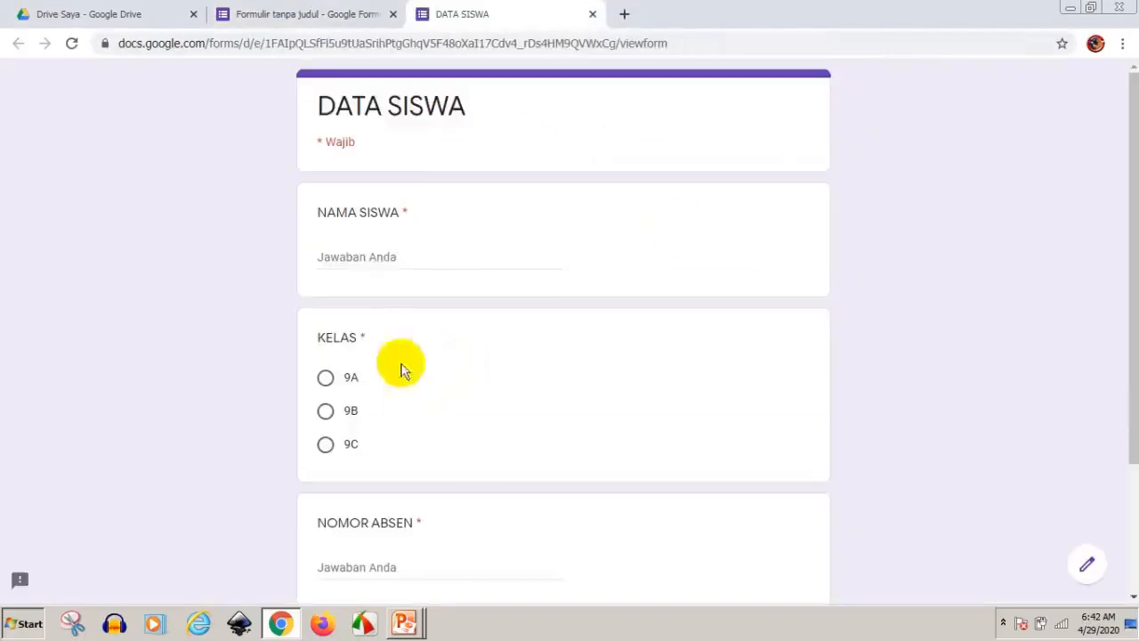
{"action": "left_click", "coordinate": [375, 256]}
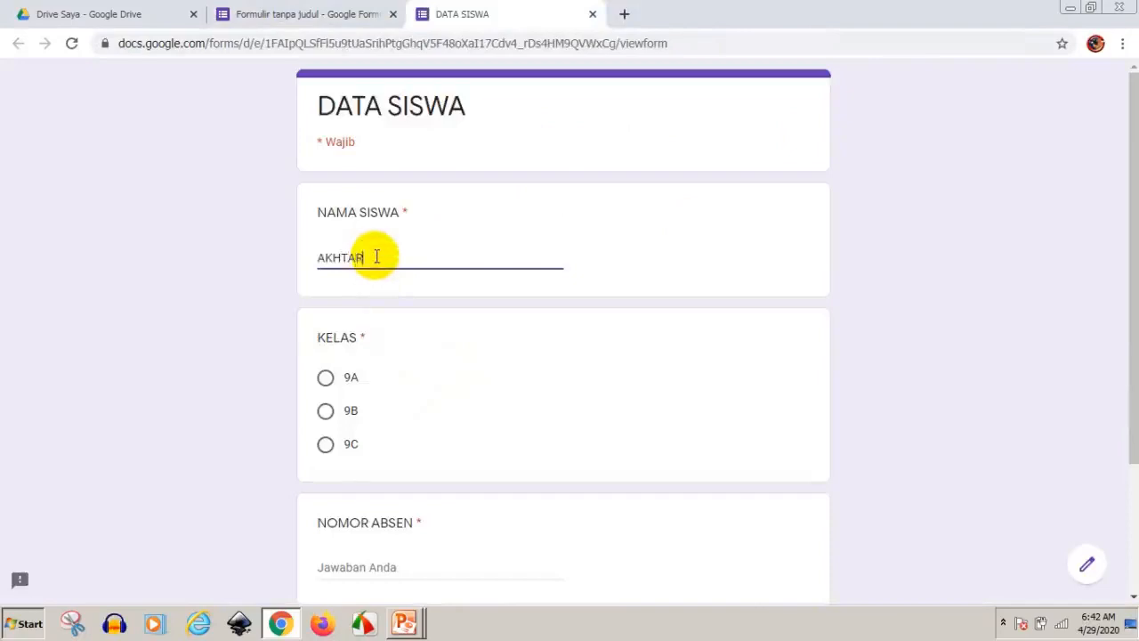
{"action": "left_click", "coordinate": [326, 445]}
{"action": "scroll", "coordinate": [427, 428], "scroll_direction": "down", "scroll_amount": 2}
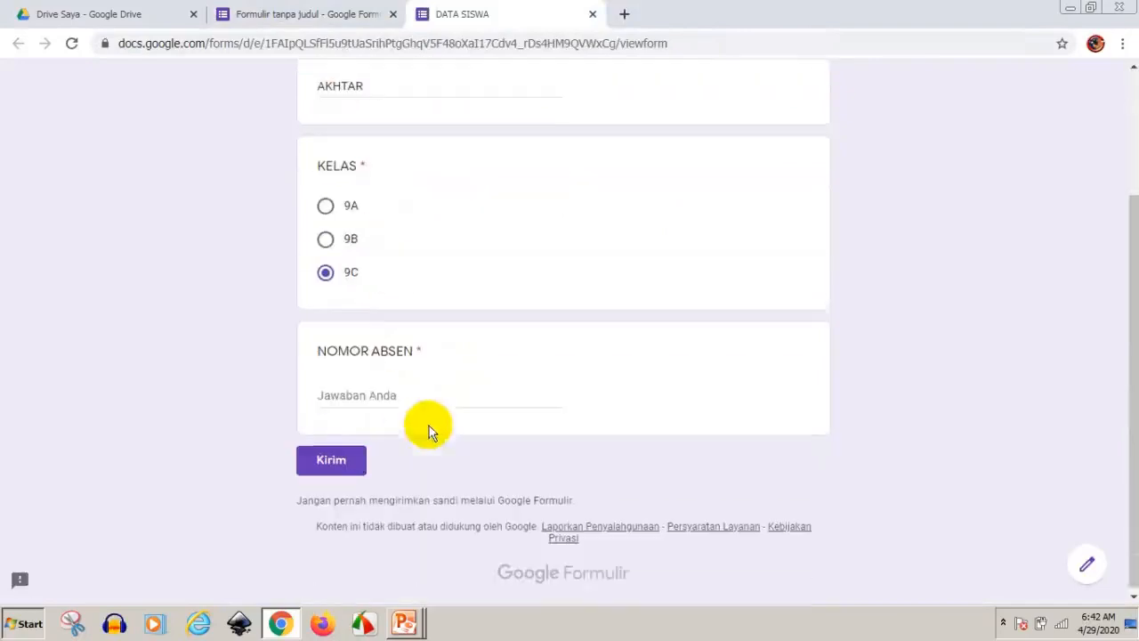
{"action": "left_click", "coordinate": [356, 390]}
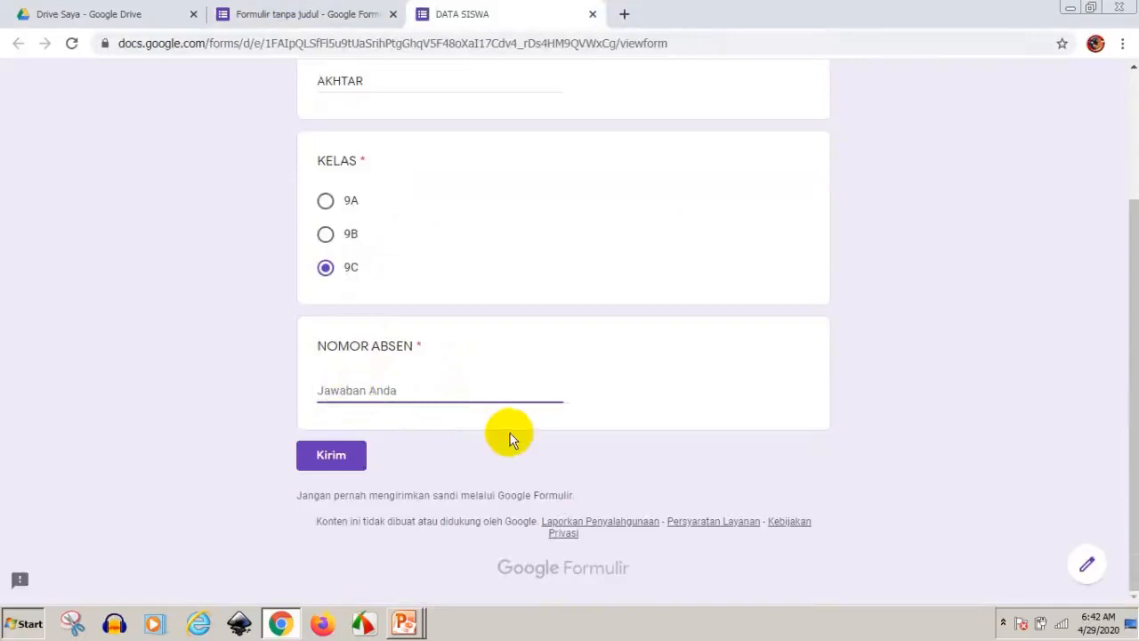
{"action": "type", "text": "5"}
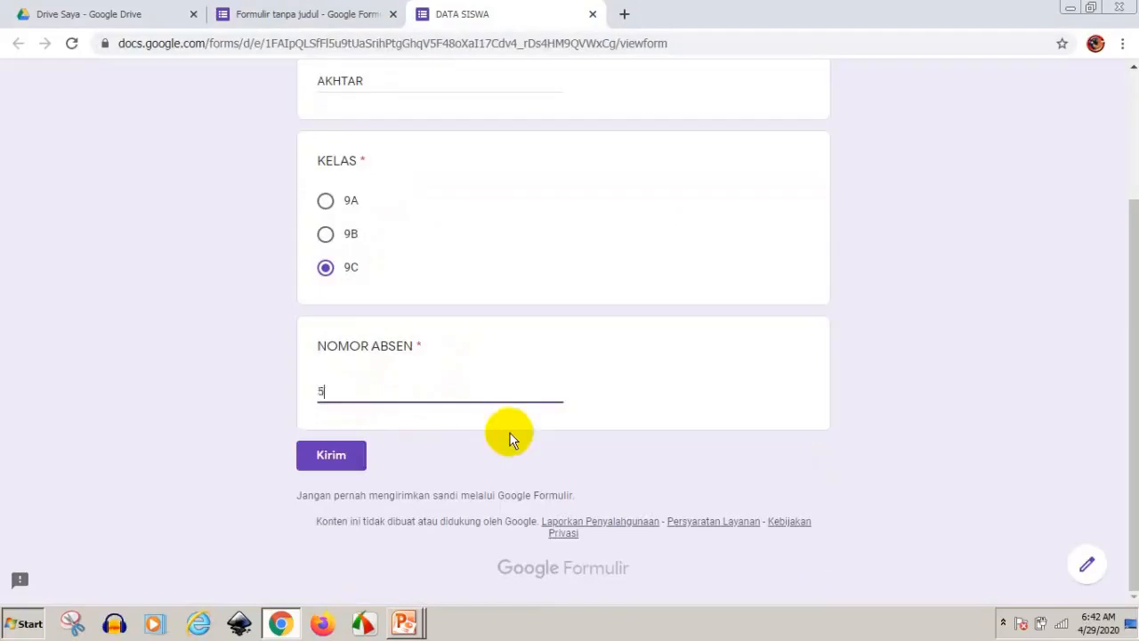
{"action": "left_click", "coordinate": [332, 454]}
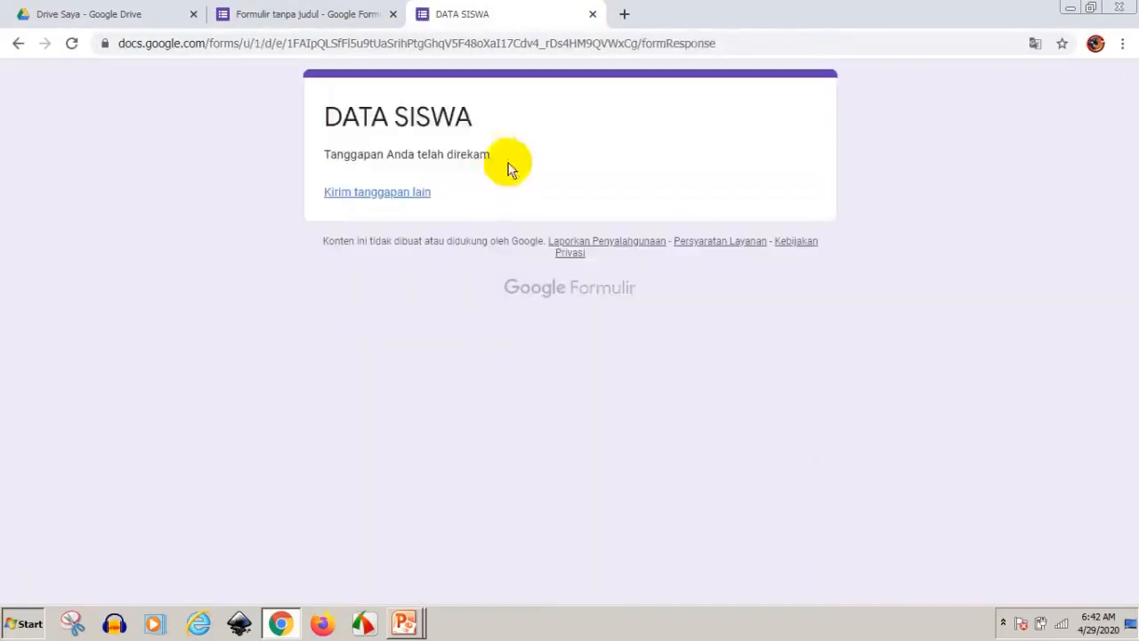
- Close the preview and examine the form's response summary, including the NAMA SISWA list and the KELAS chart
{"action": "left_click", "coordinate": [592, 14]}
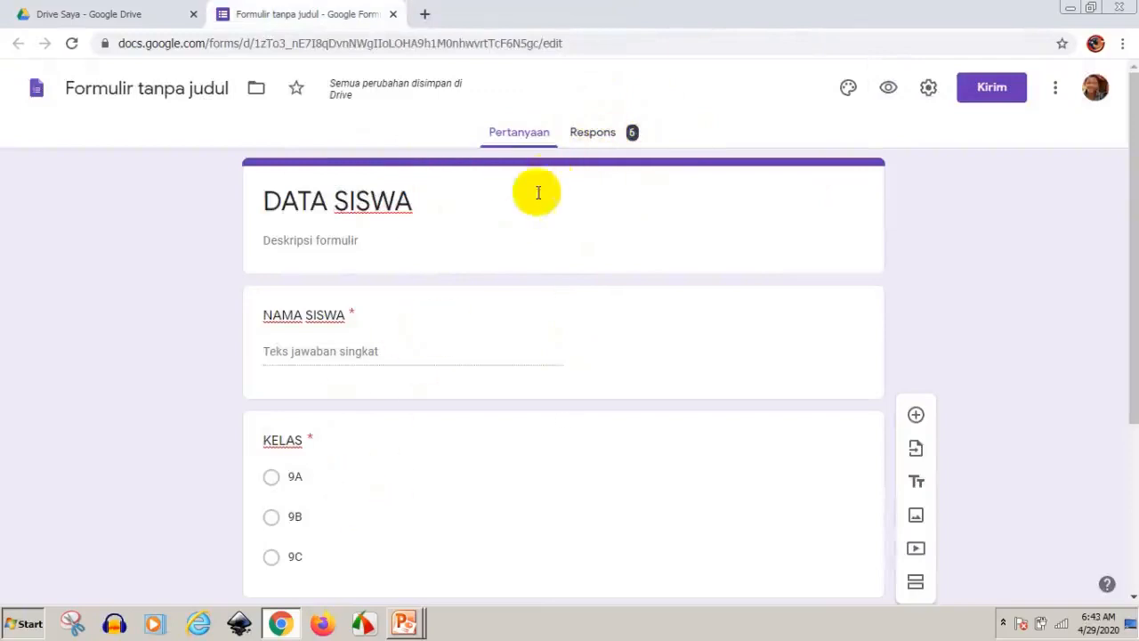
{"action": "left_click", "coordinate": [594, 136]}
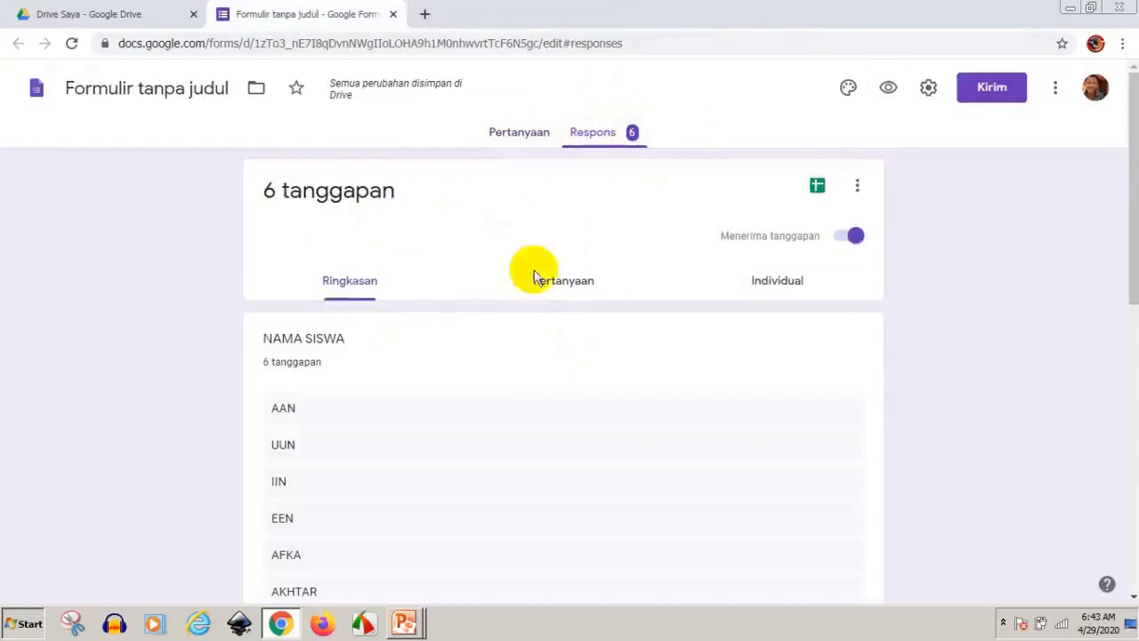
{"action": "scroll", "coordinate": [418, 398], "scroll_direction": "down", "scroll_amount": 2}
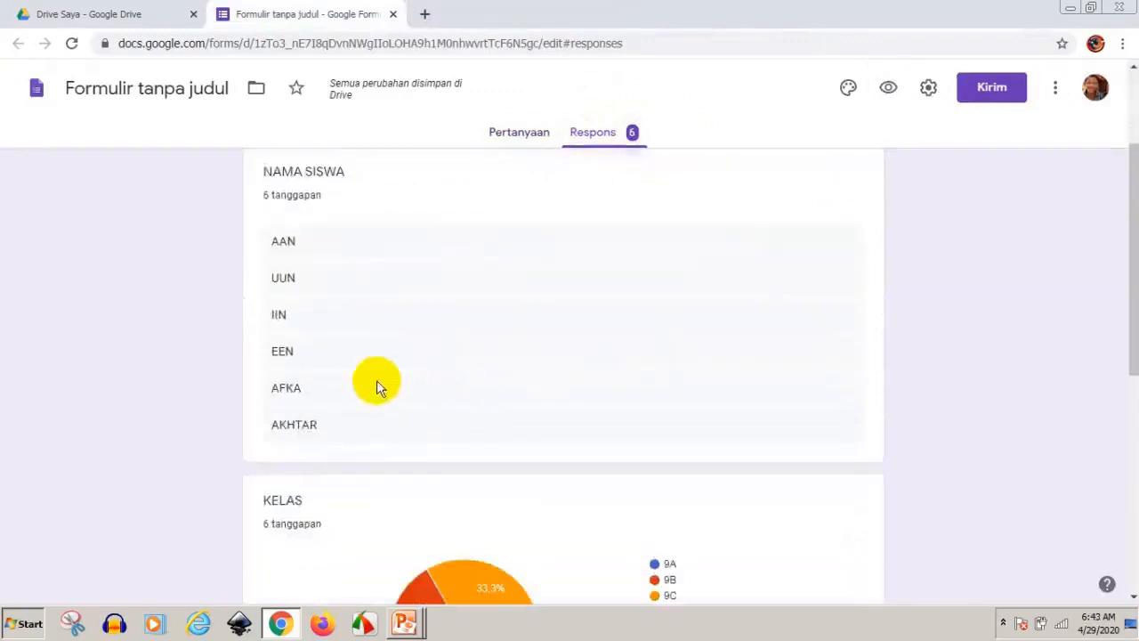
{"action": "scroll", "coordinate": [376, 382], "scroll_direction": "down", "scroll_amount": 1}
{"action": "scroll", "coordinate": [330, 307], "scroll_direction": "up", "scroll_amount": 1}
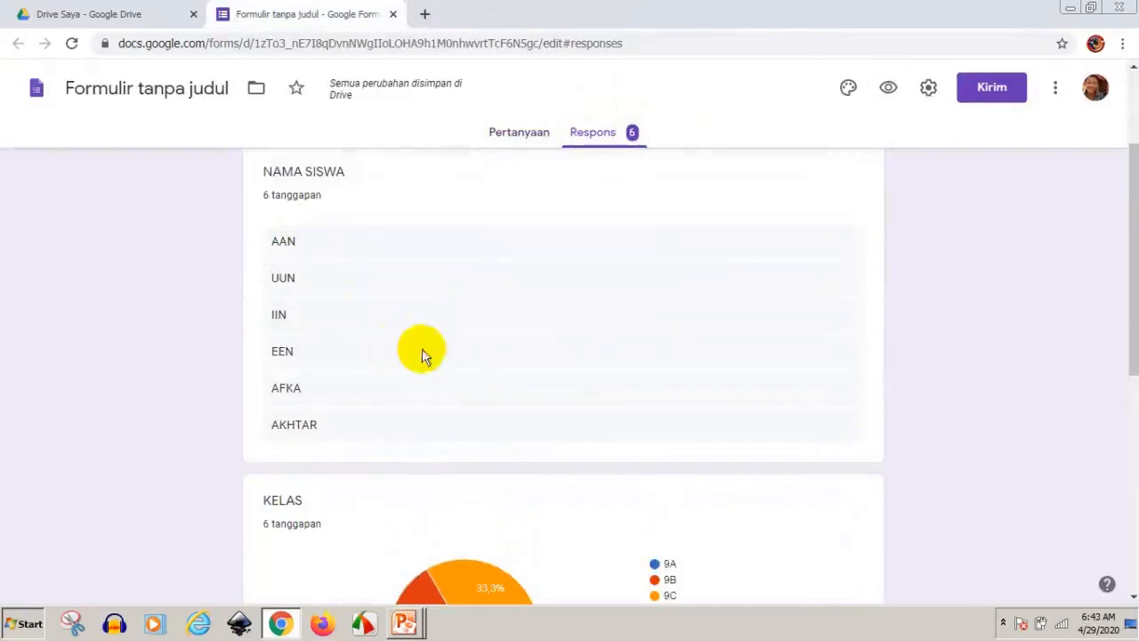
{"action": "scroll", "coordinate": [422, 351], "scroll_direction": "down", "scroll_amount": 3}
{"action": "scroll", "coordinate": [424, 350], "scroll_direction": "up", "scroll_amount": 5}
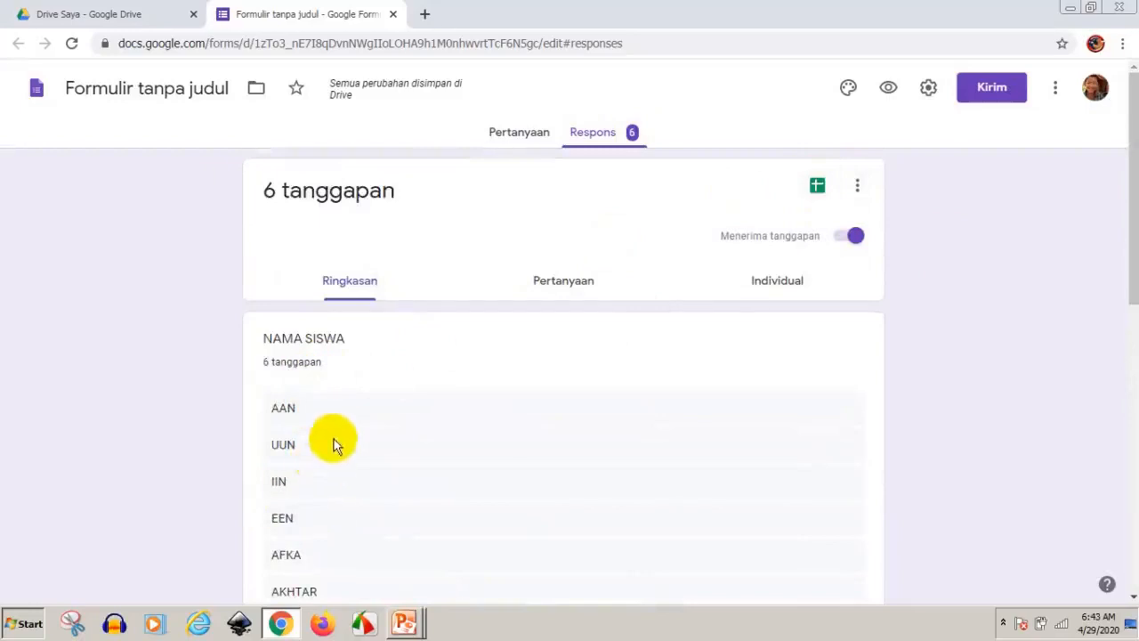
{"action": "scroll", "coordinate": [346, 427], "scroll_direction": "down", "scroll_amount": 4}
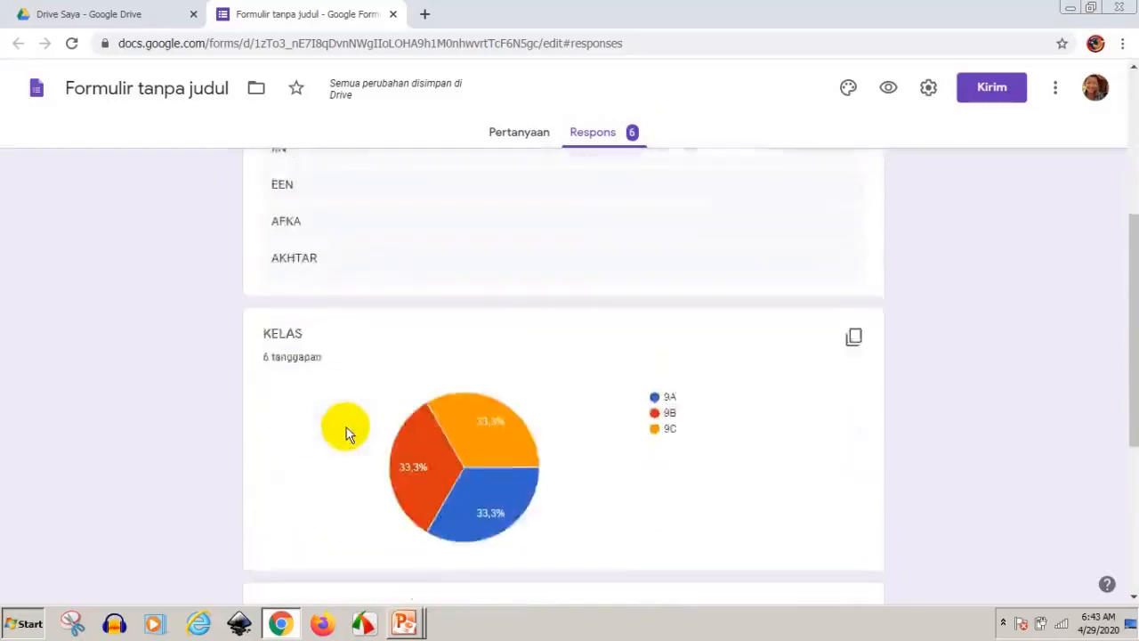
{"action": "scroll", "coordinate": [346, 428], "scroll_direction": "up", "scroll_amount": 4}
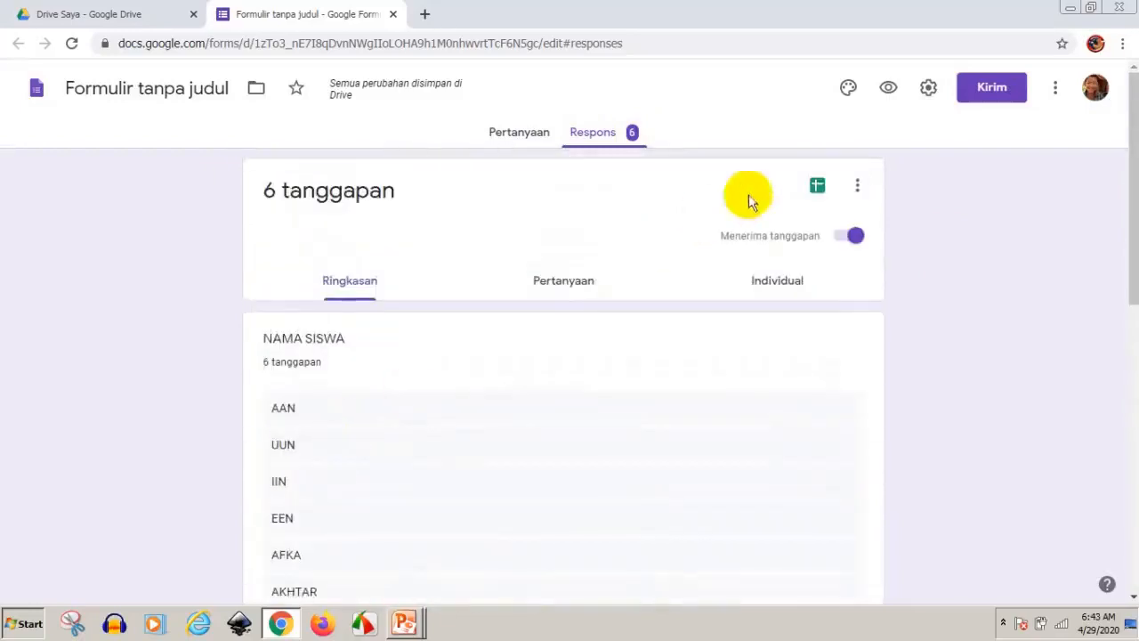
- Send the form responses to a new spreadsheet named DATA SISWA
{"action": "left_click", "coordinate": [818, 192]}
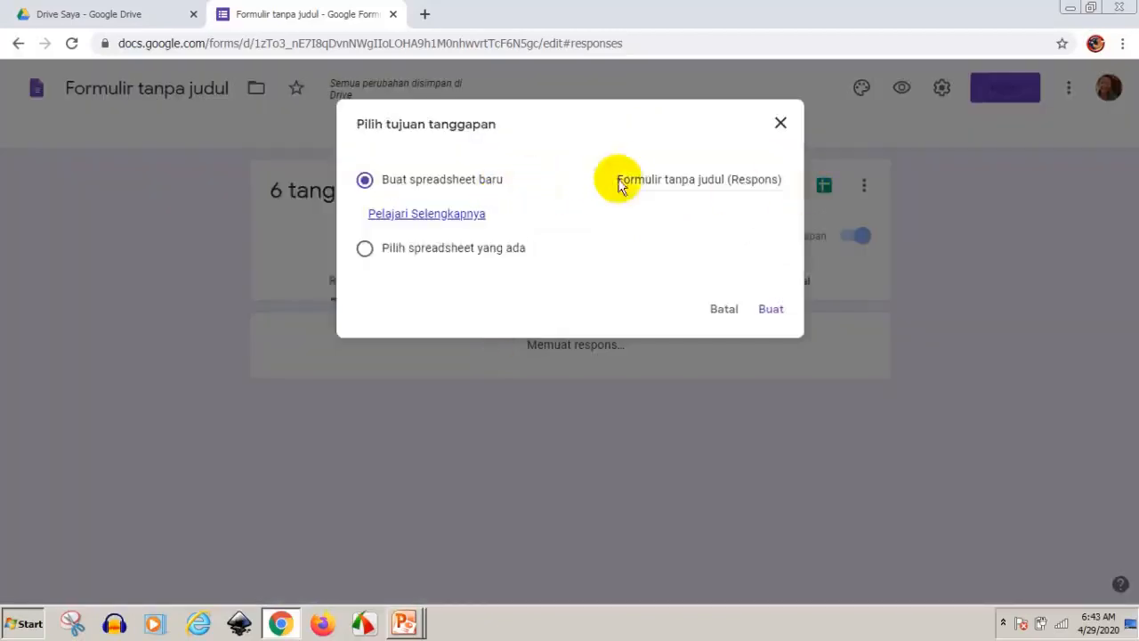
{"action": "left_click_drag", "start_coordinate": [620, 179], "coordinate": [800, 183]}
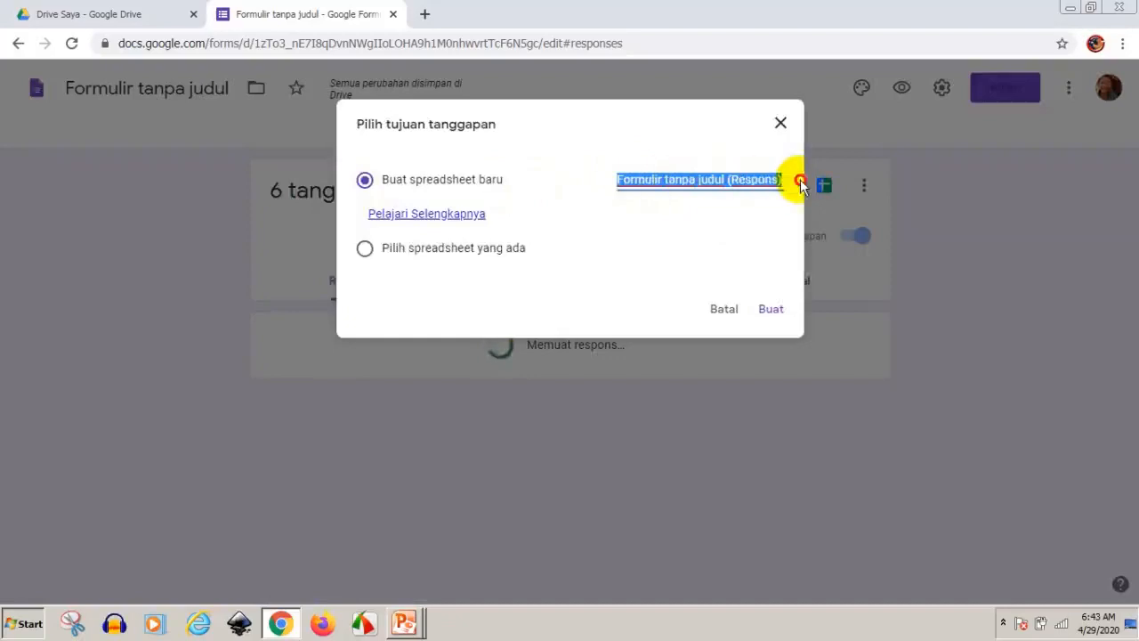
{"action": "type", "text": "DATA "}
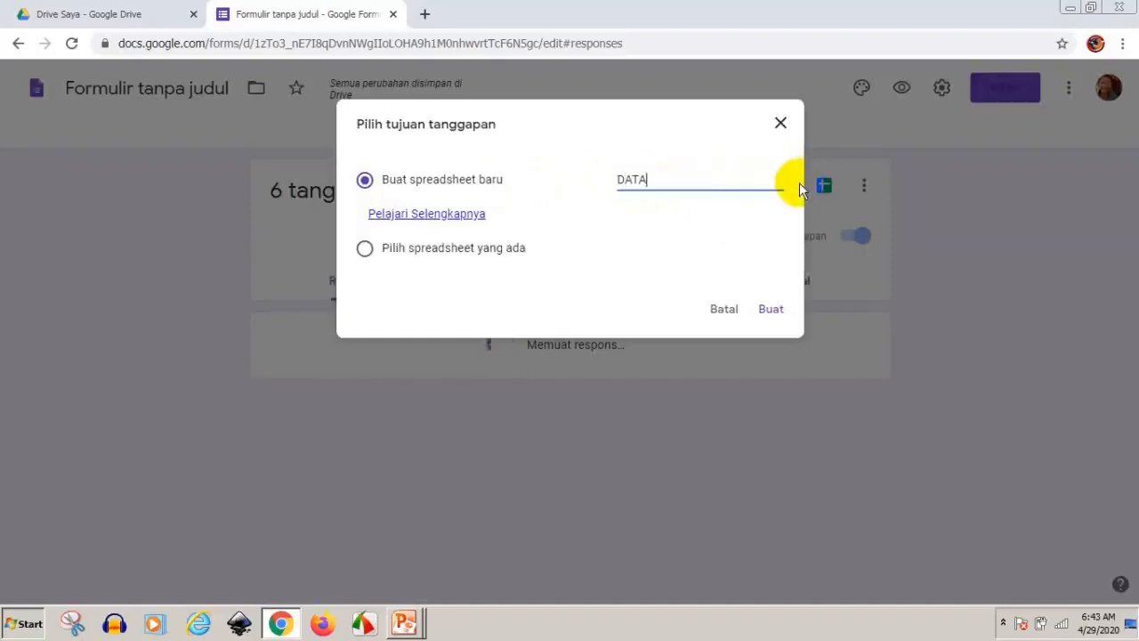
{"action": "type", "text": "SISWA"}
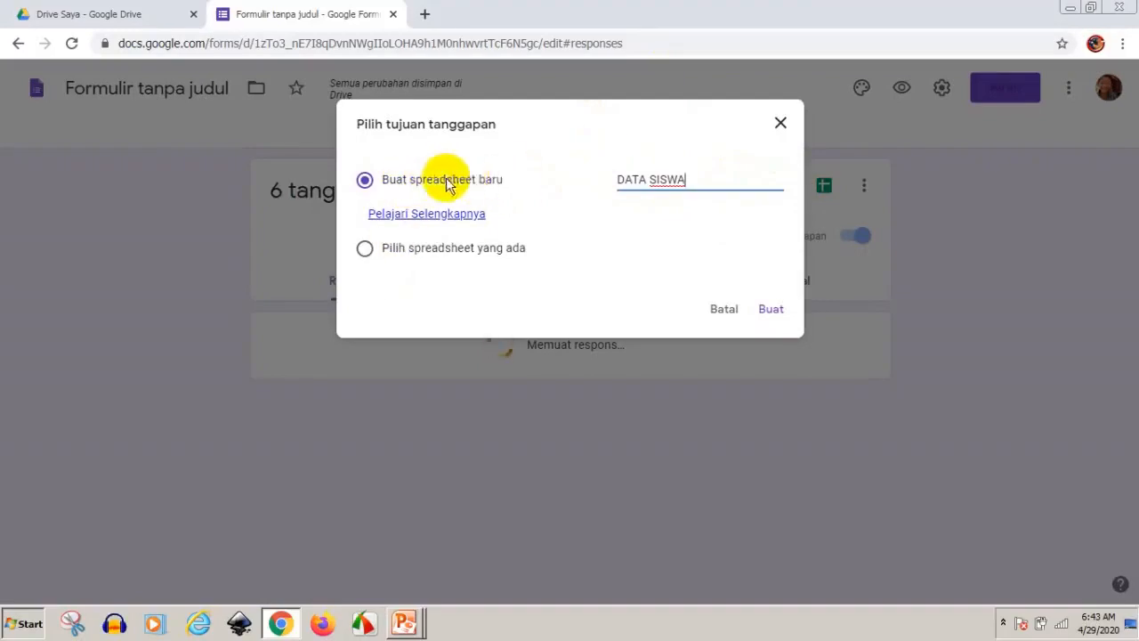
{"action": "left_click", "coordinate": [770, 313]}
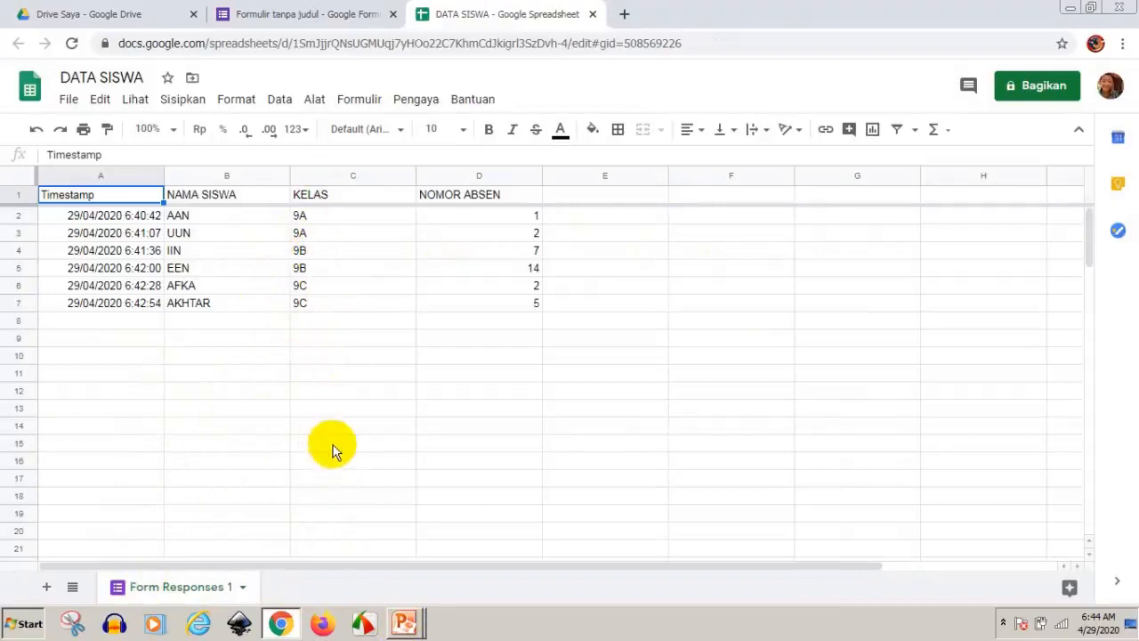
- Refresh the My Drive file list to check the files, and rename the untitled form file as DATA SISWA
{"action": "left_click", "coordinate": [96, 18]}
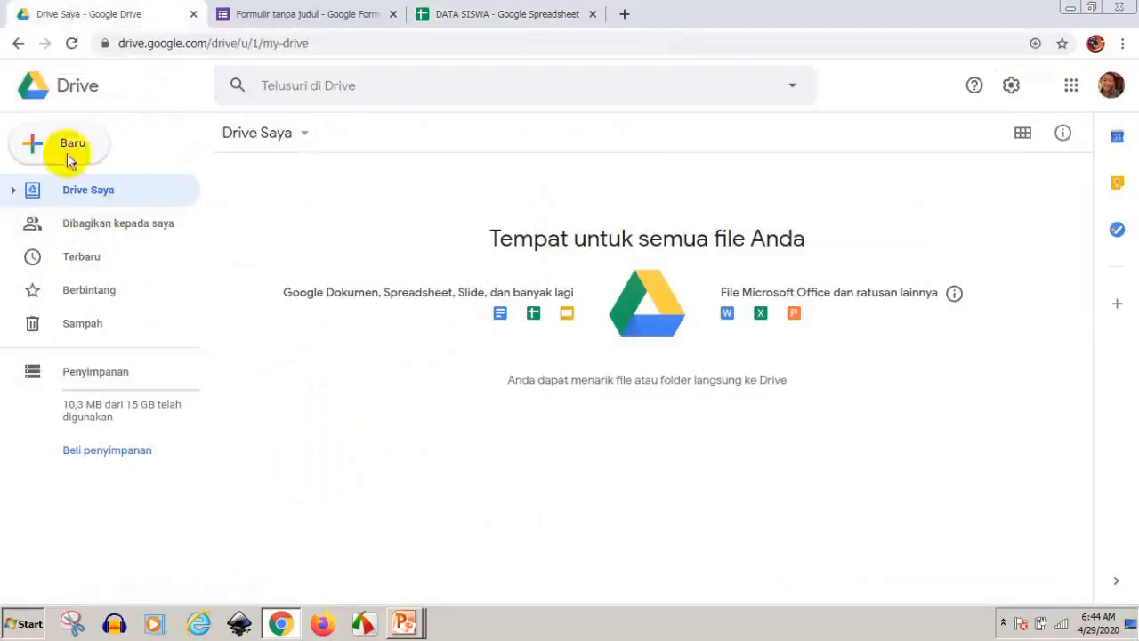
{"action": "left_click", "coordinate": [71, 44]}
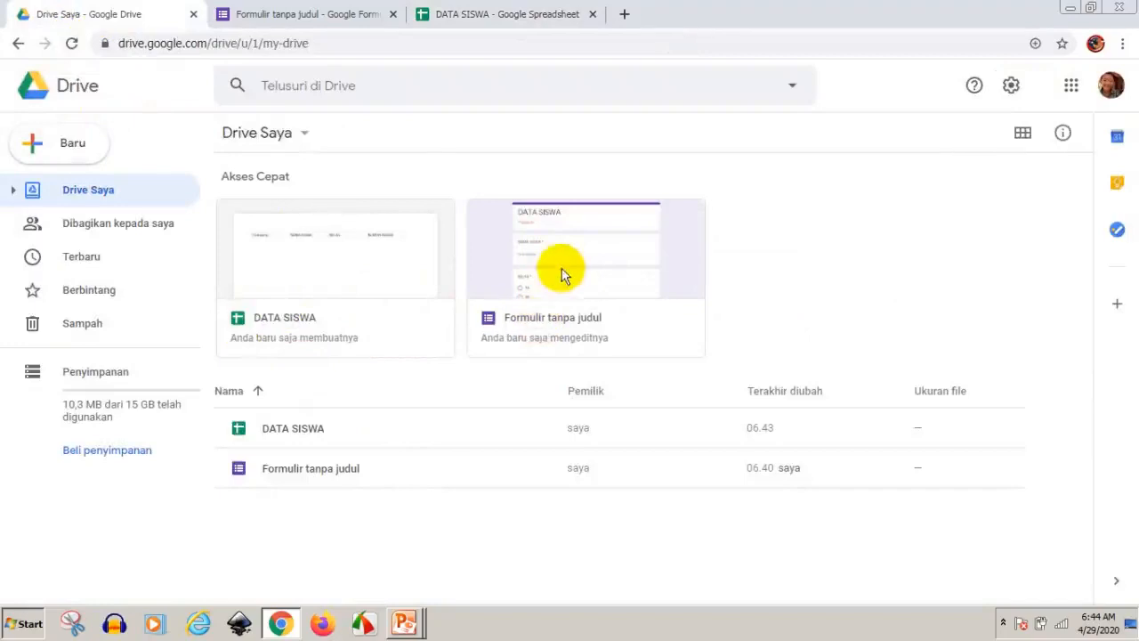
{"action": "left_click", "coordinate": [301, 16]}
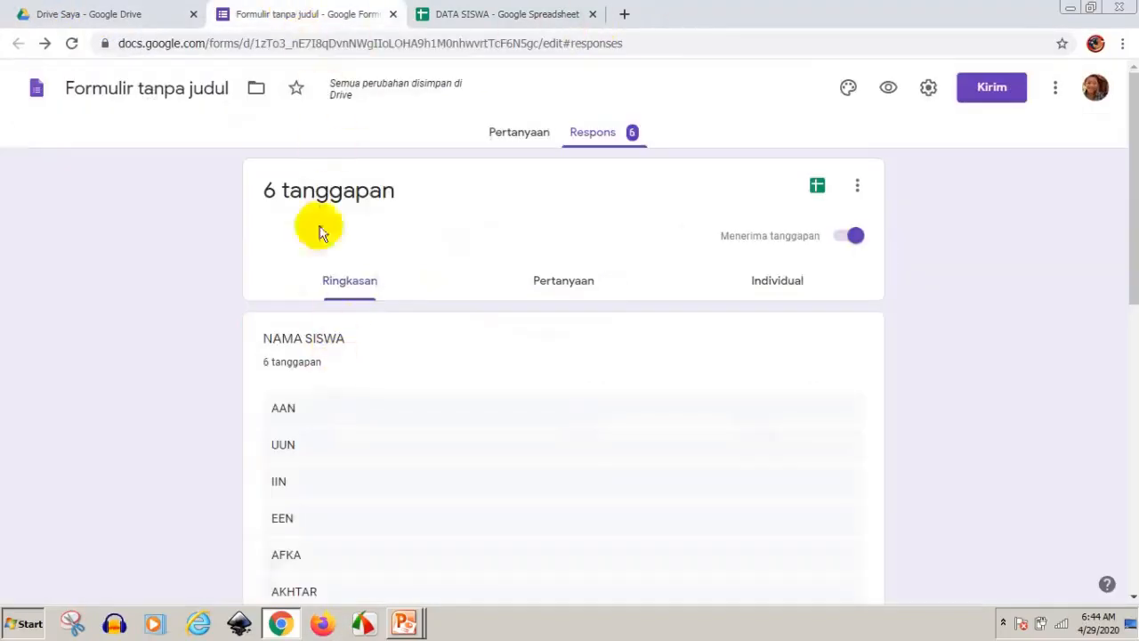
{"action": "scroll", "coordinate": [386, 381], "scroll_direction": "down", "scroll_amount": 1}
{"action": "scroll", "coordinate": [386, 381], "scroll_direction": "down", "scroll_amount": 1}
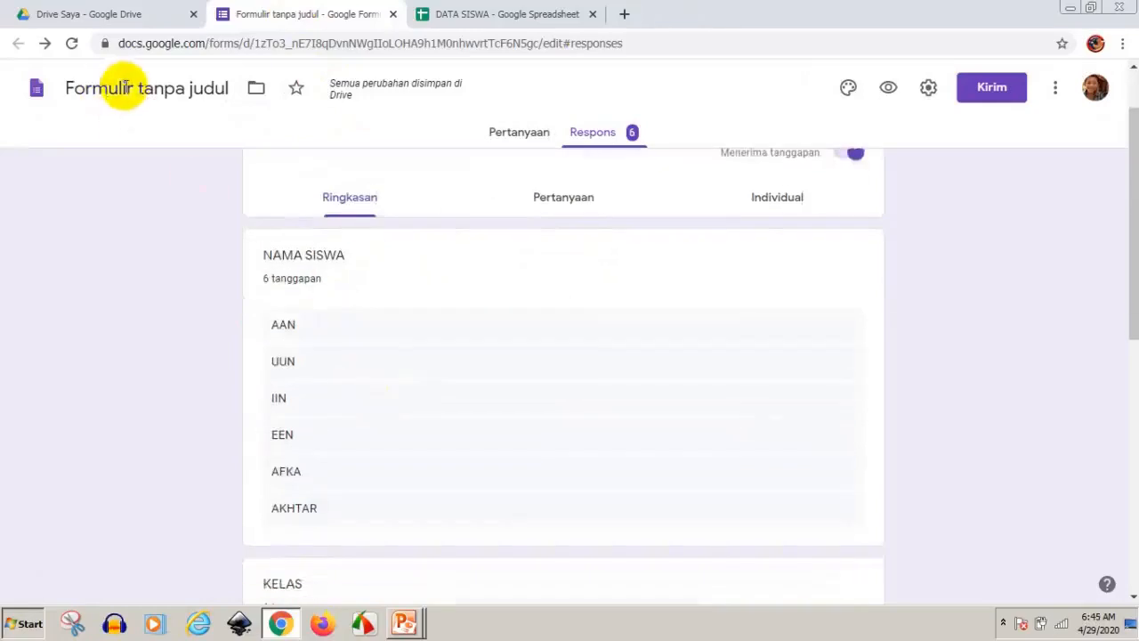
{"action": "scroll", "coordinate": [449, 276], "scroll_direction": "up", "scroll_amount": 1}
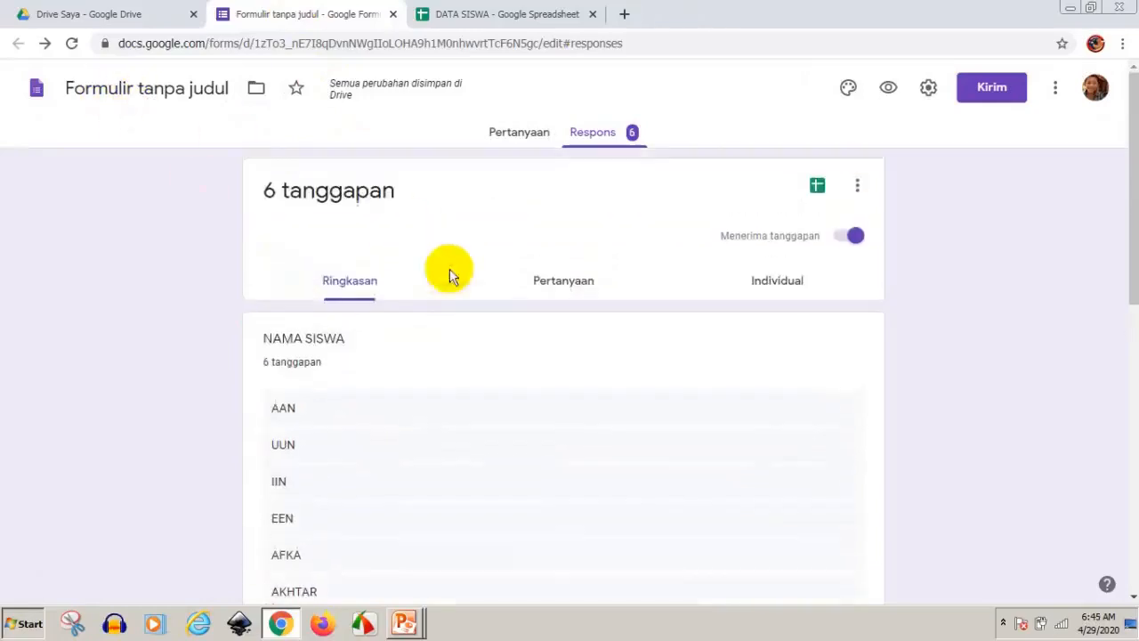
{"action": "left_click", "coordinate": [232, 89]}
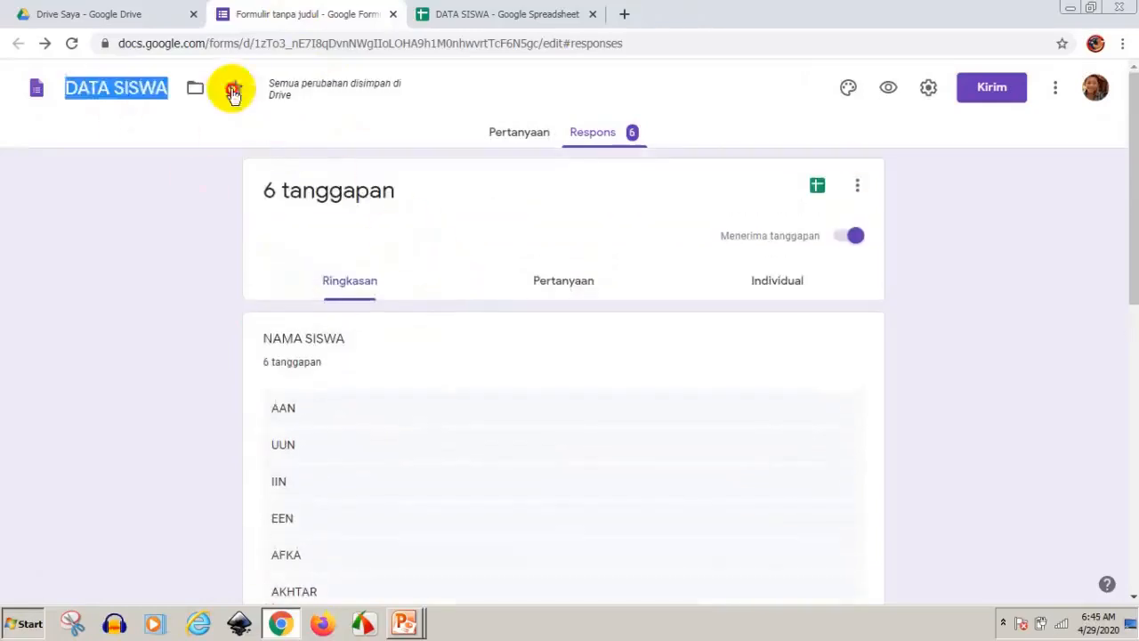
{"action": "left_click", "coordinate": [183, 152]}
- Refresh My Drive to check the renamed form file, and switch to the PowerPoint presentation
{"action": "left_click", "coordinate": [143, 13]}
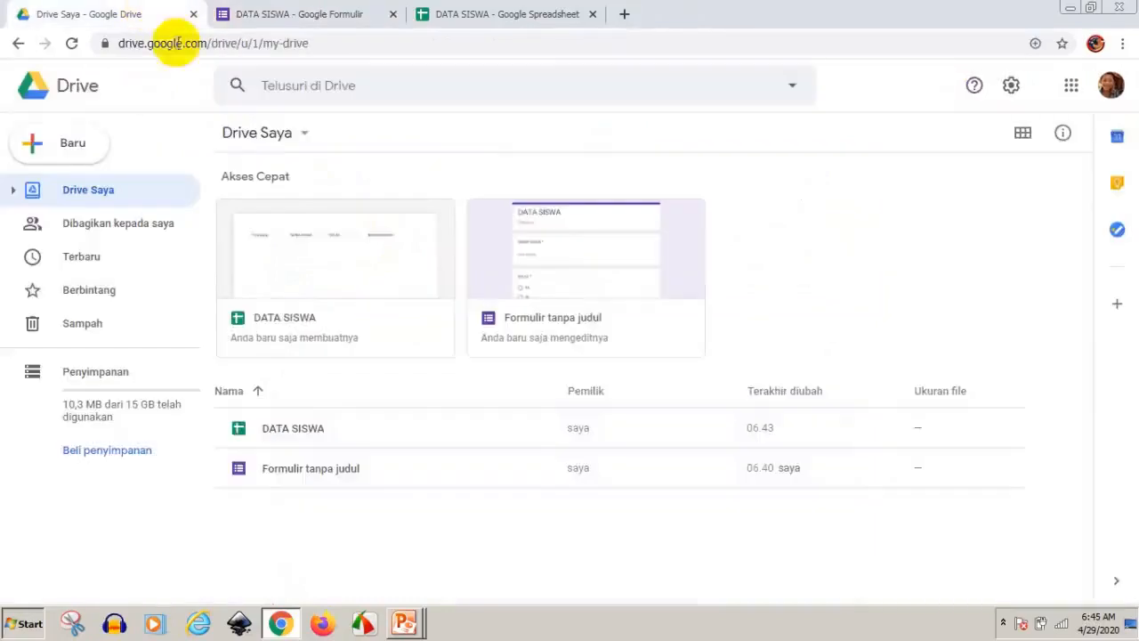
{"action": "left_click", "coordinate": [72, 44]}
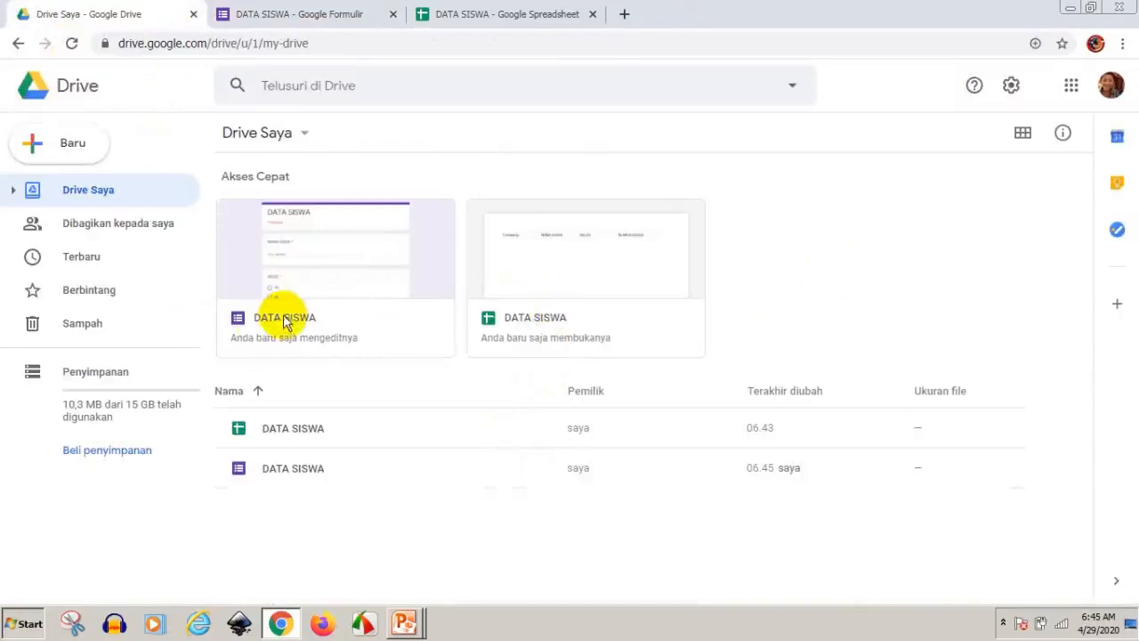
{"action": "left_click", "coordinate": [405, 625]}
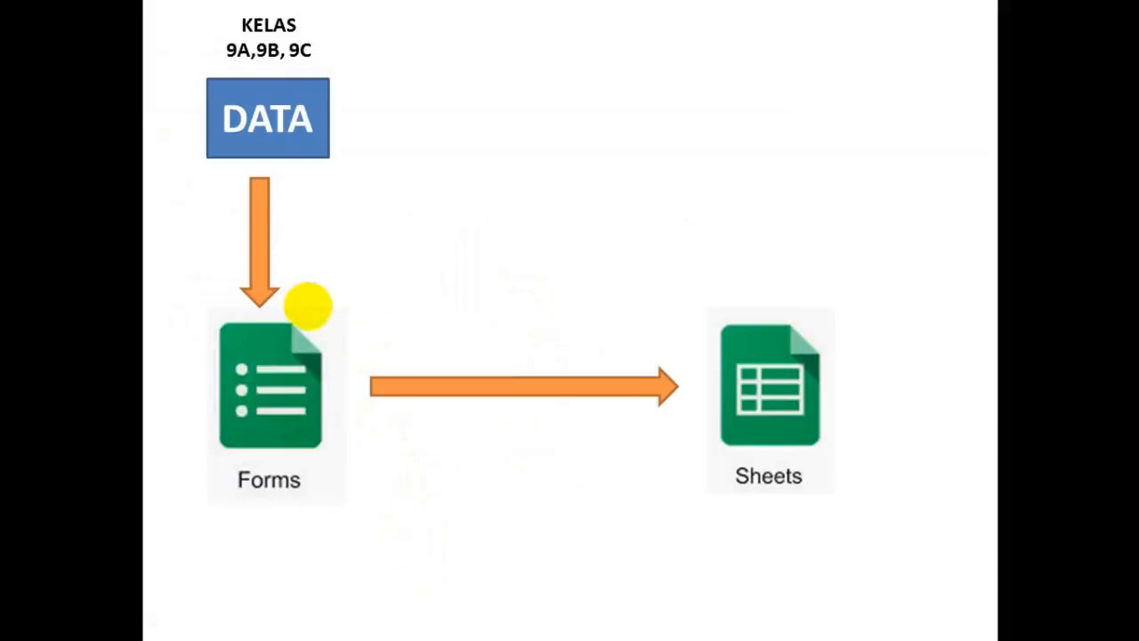
- Look over the DATA SISWA files in Google Drive and the presentation's Forms-to-Sheets diagram
{"action": "left_click", "coordinate": [279, 623]}
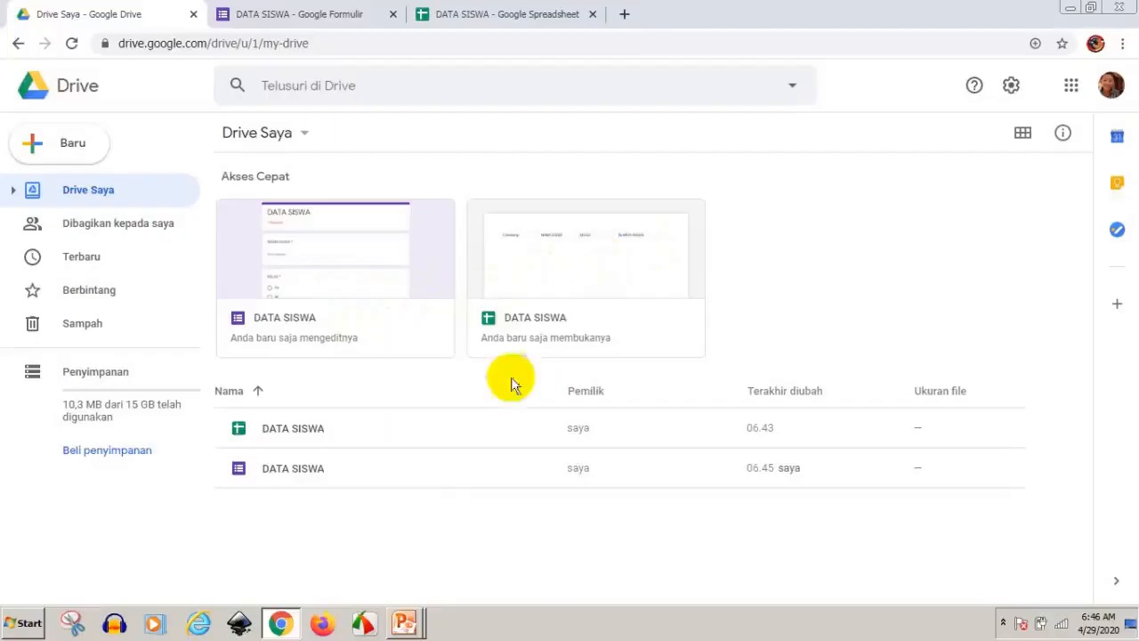
{"action": "left_click", "coordinate": [404, 621]}
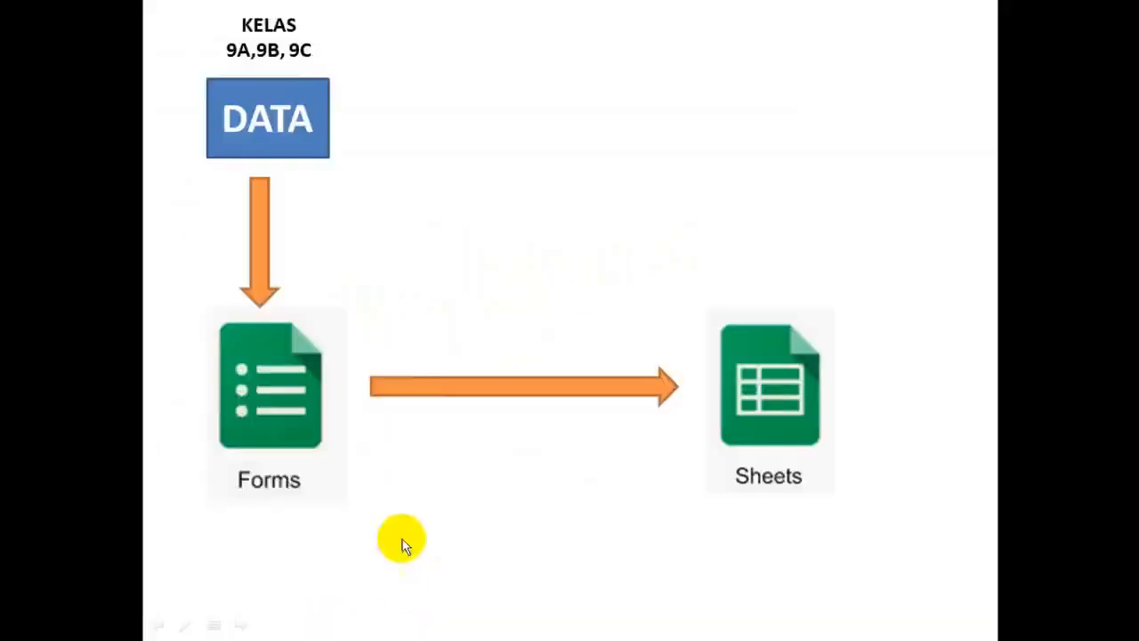
{"action": "left_click", "coordinate": [467, 463]}
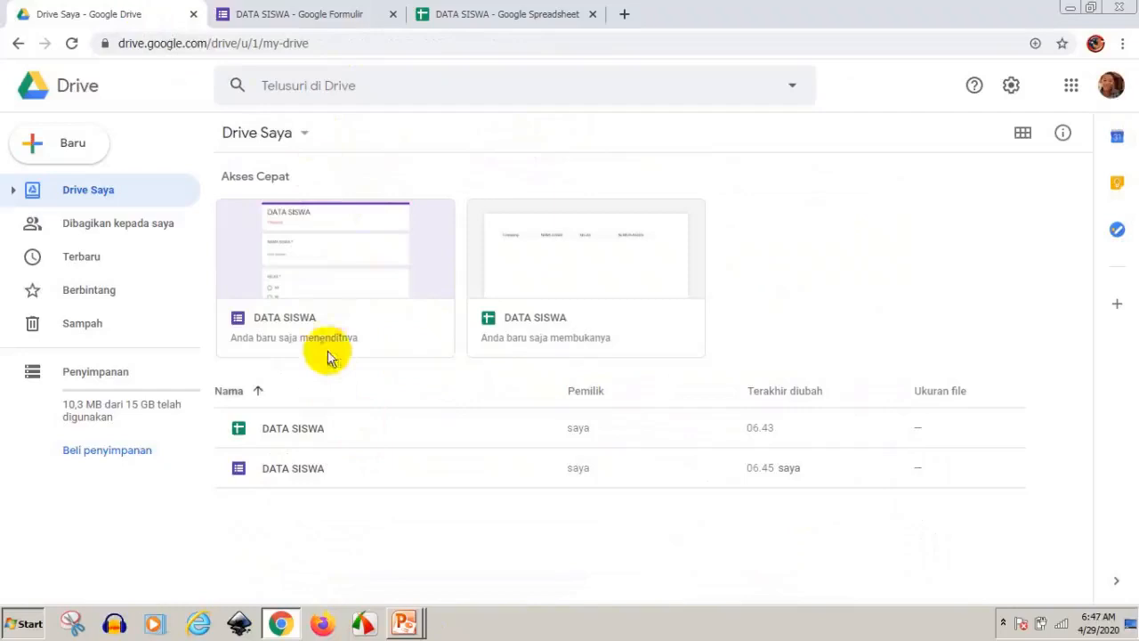
- Make a copy of the DATA SISWA form in Google Drive and rename the copy as DATA KELAS 9A
{"action": "right_click", "coordinate": [336, 265]}
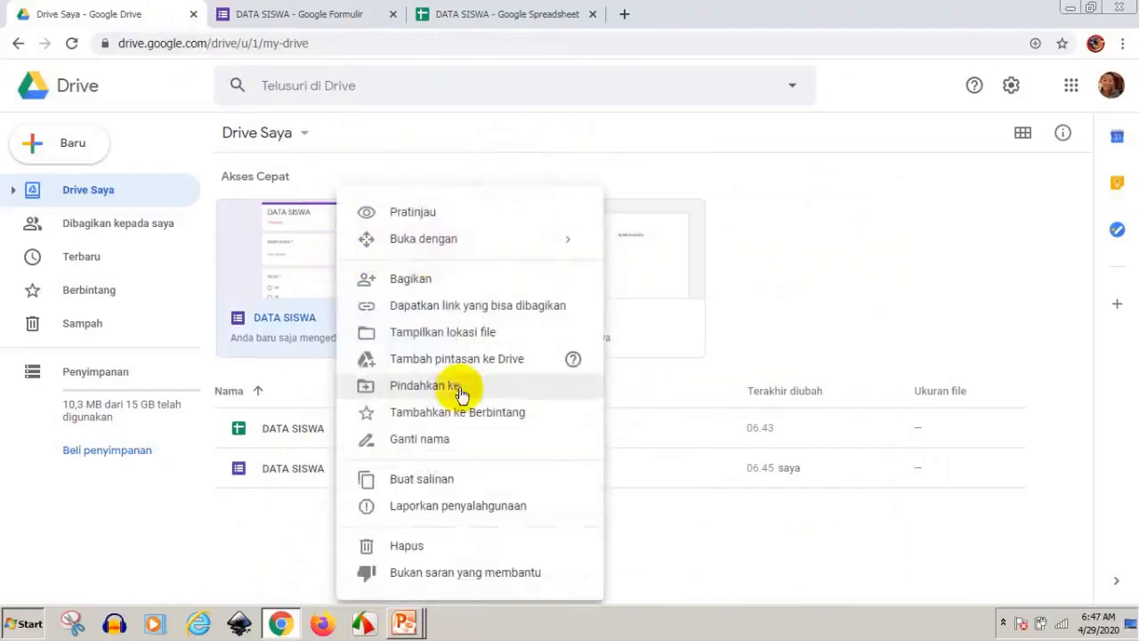
{"action": "left_click", "coordinate": [405, 480]}
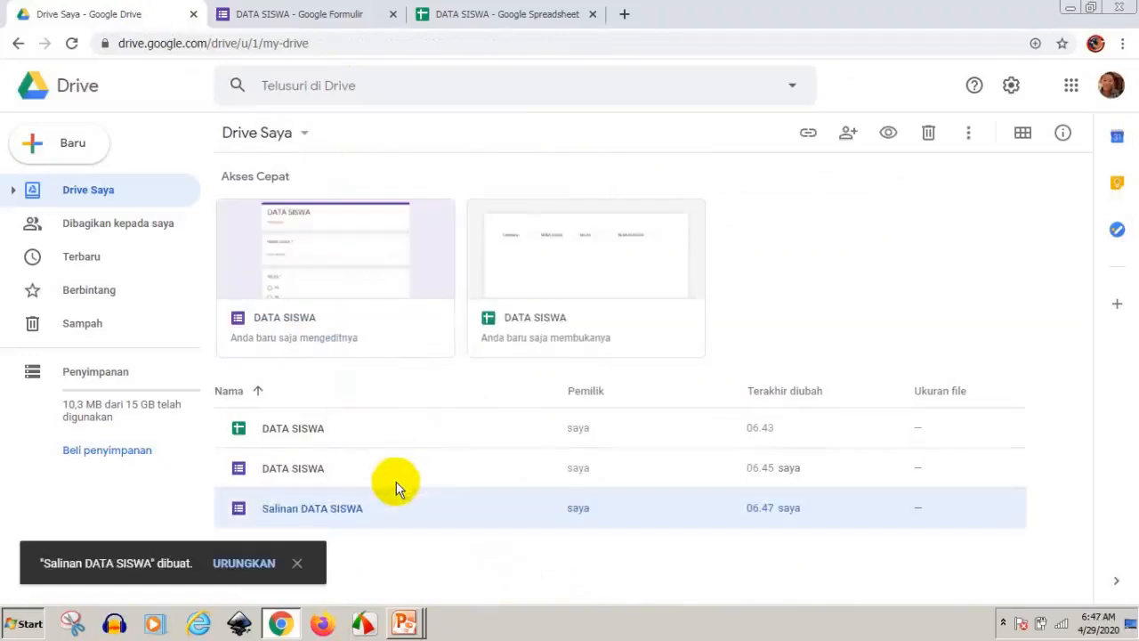
{"action": "right_click", "coordinate": [301, 509]}
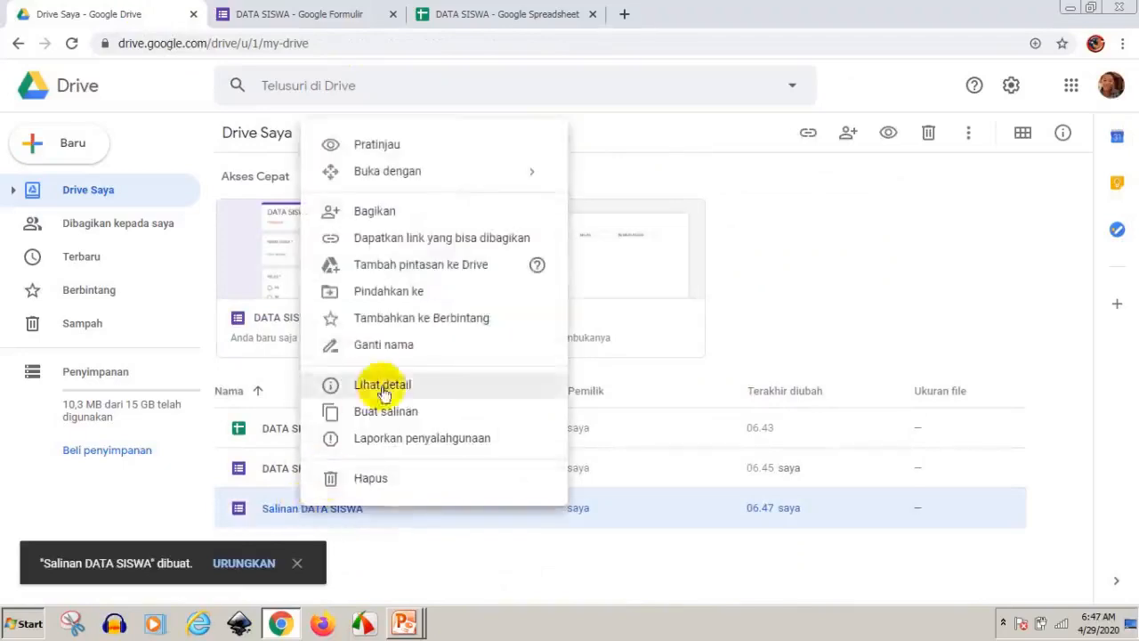
{"action": "left_click", "coordinate": [400, 345]}
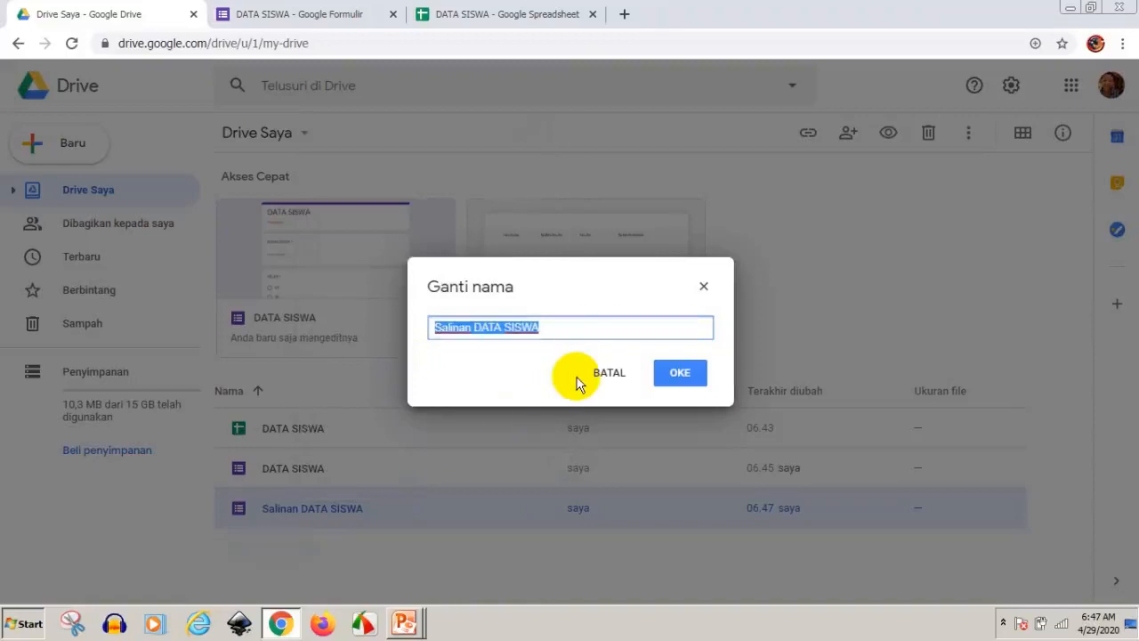
{"action": "type", "text": "DATA KELAS 9A"}
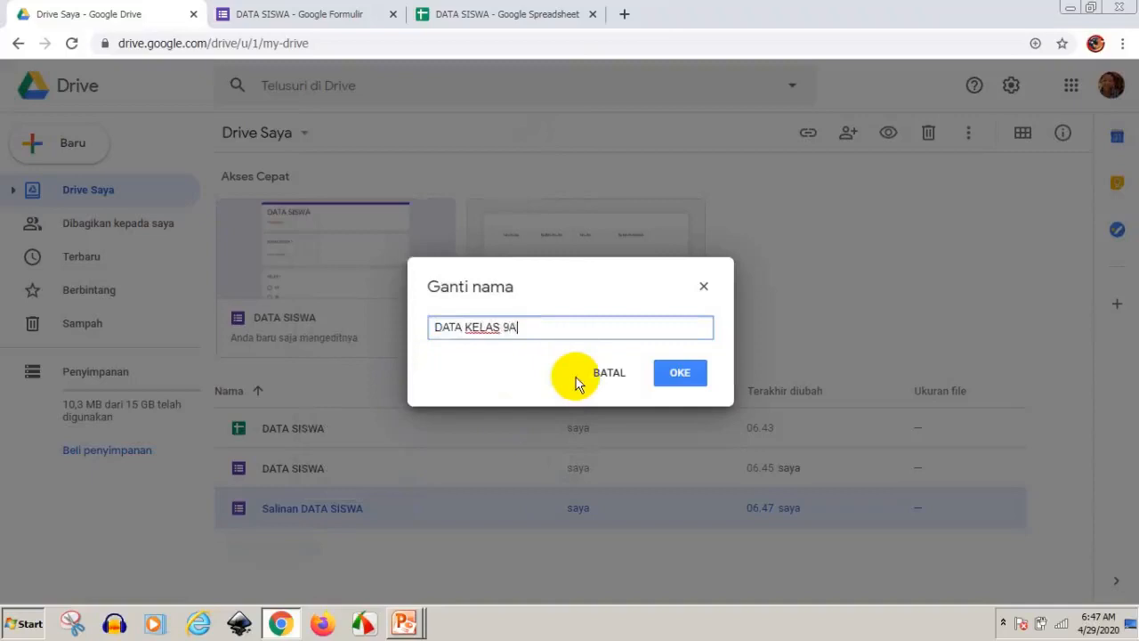
{"action": "left_click", "coordinate": [672, 374]}
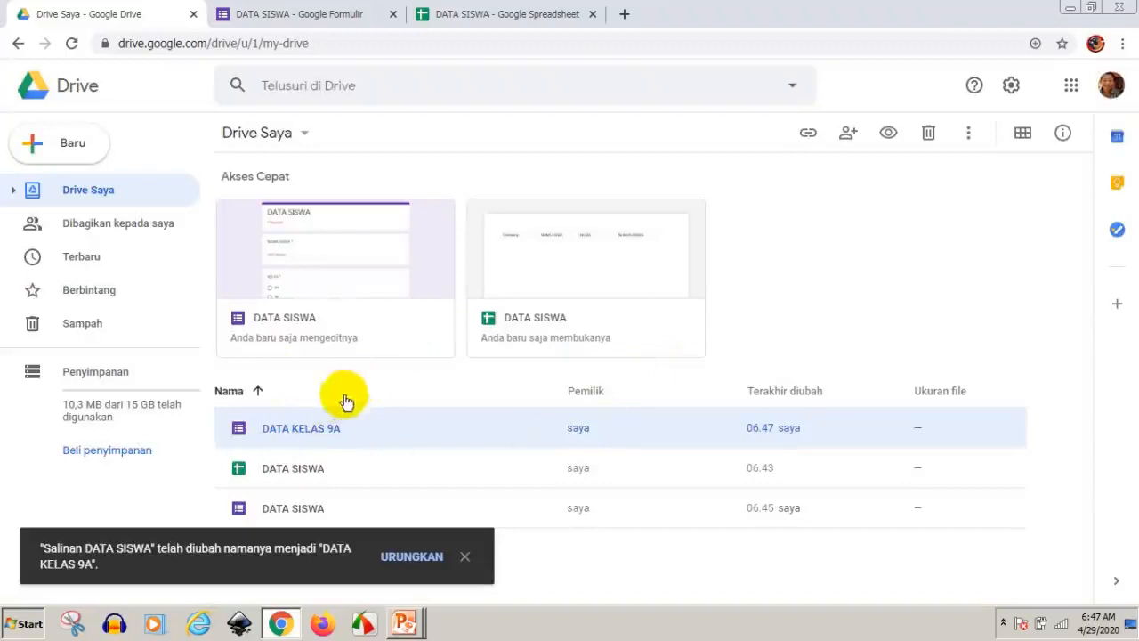
- Make a copy of the DATA KELAS 9A form and rename the copy as DATA KELAS 9B
{"action": "right_click", "coordinate": [307, 433]}
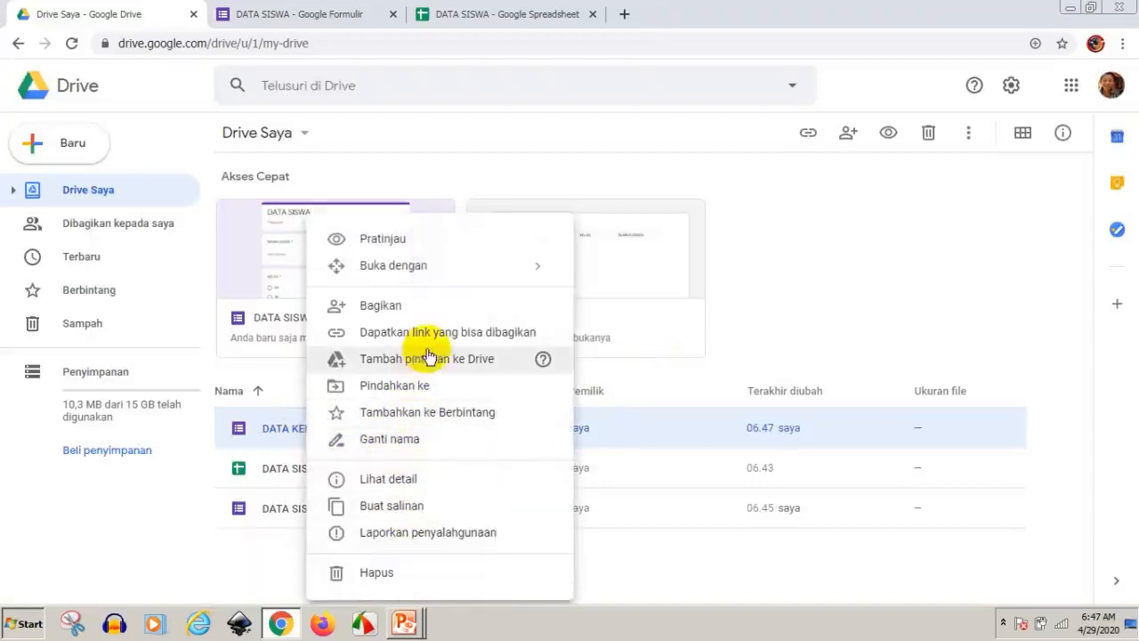
{"action": "left_click", "coordinate": [399, 506]}
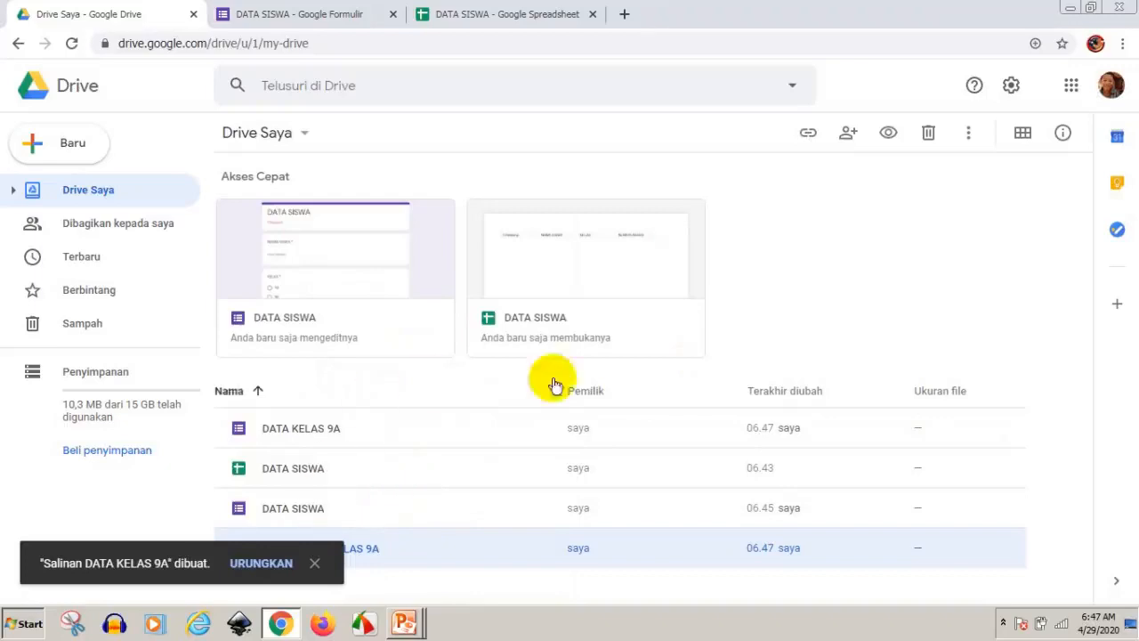
{"action": "right_click", "coordinate": [372, 552]}
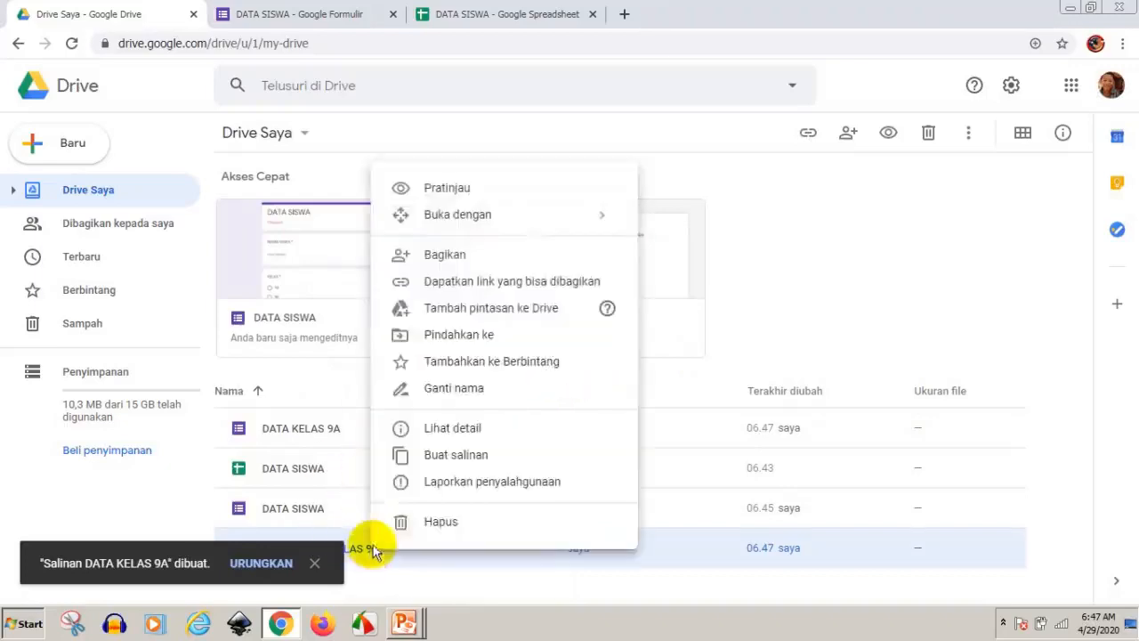
{"action": "left_click", "coordinate": [434, 397]}
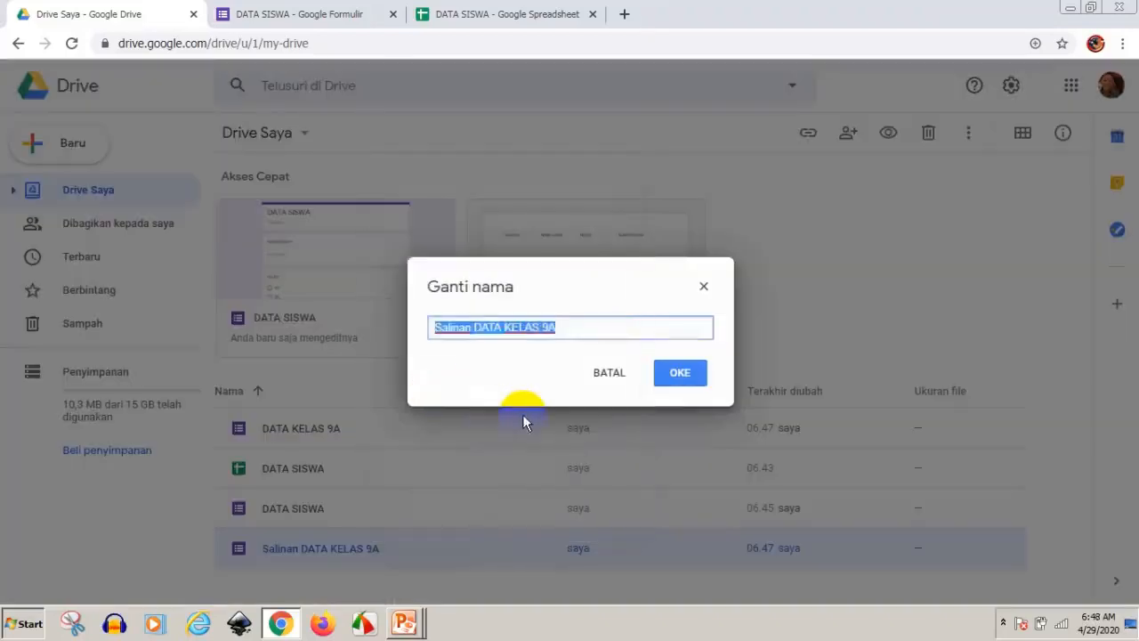
{"action": "type", "text": "DATA"}
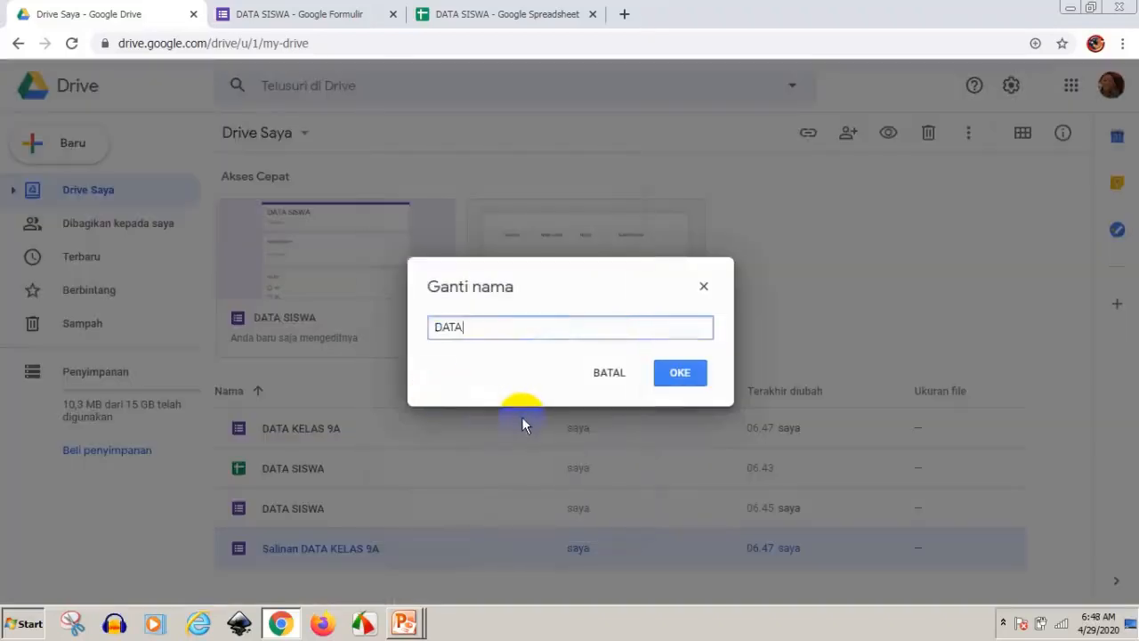
{"action": "type", "text": " KELAS 9B"}
{"action": "left_click", "coordinate": [680, 372]}
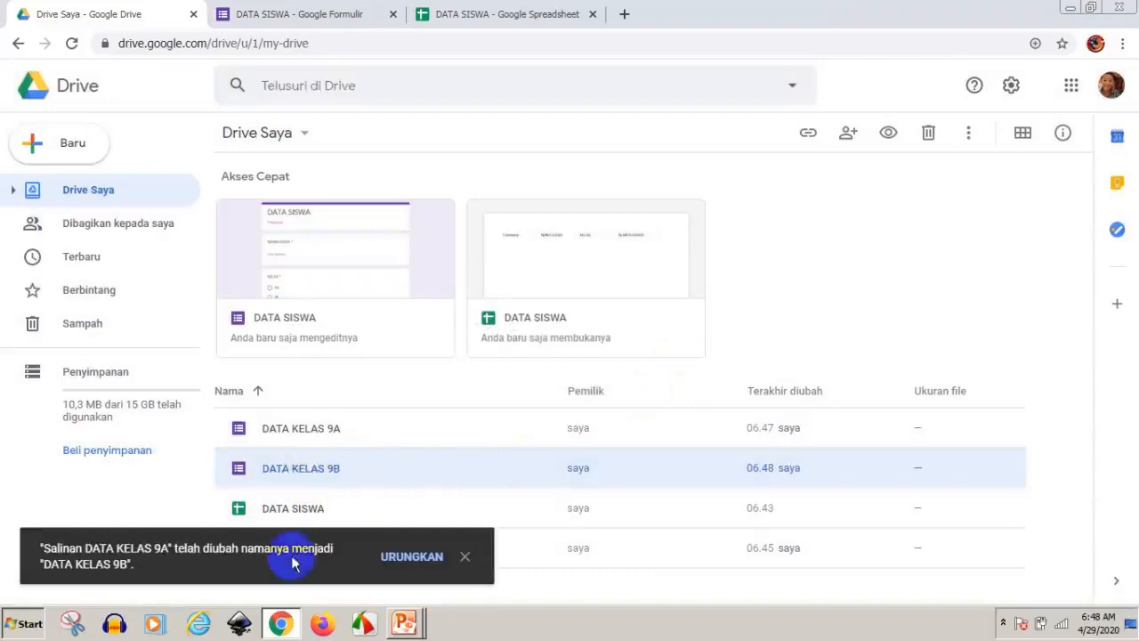
- Make a copy of the DATA KELAS 9B form, rename the copy as DATA KELAS 9C, and dismiss the notification
{"action": "right_click", "coordinate": [294, 476]}
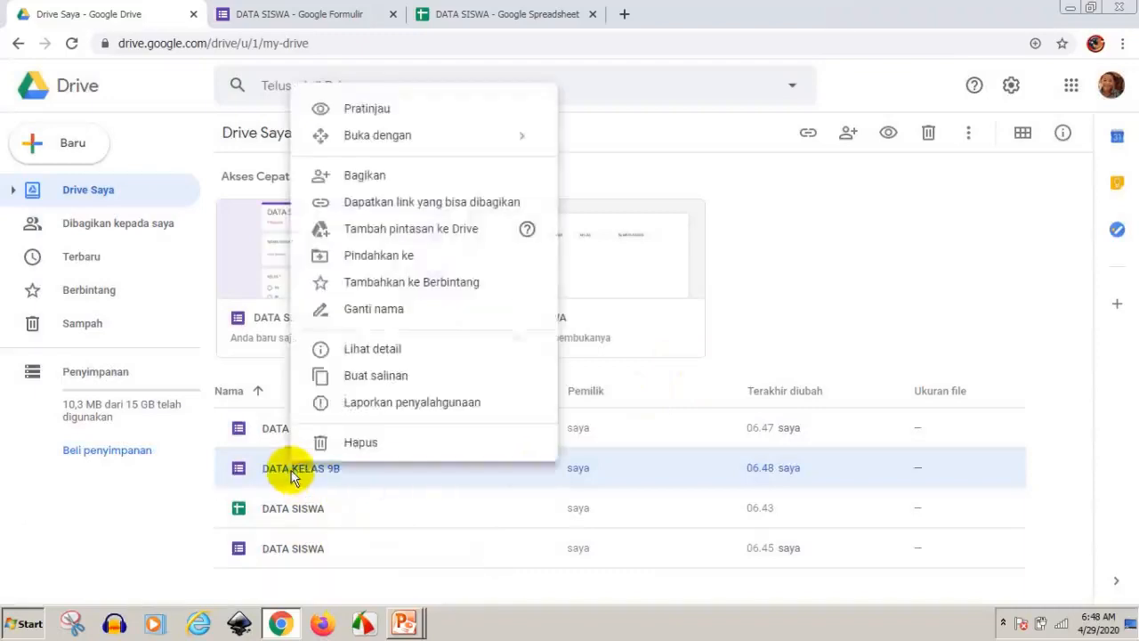
{"action": "left_click", "coordinate": [356, 378]}
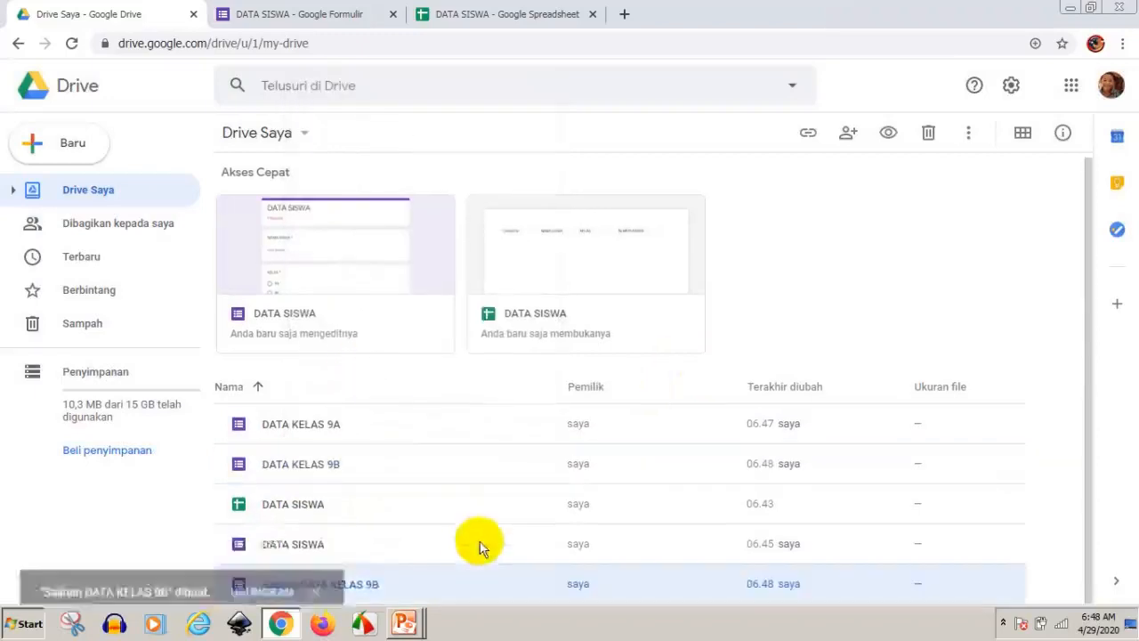
{"action": "right_click", "coordinate": [377, 583]}
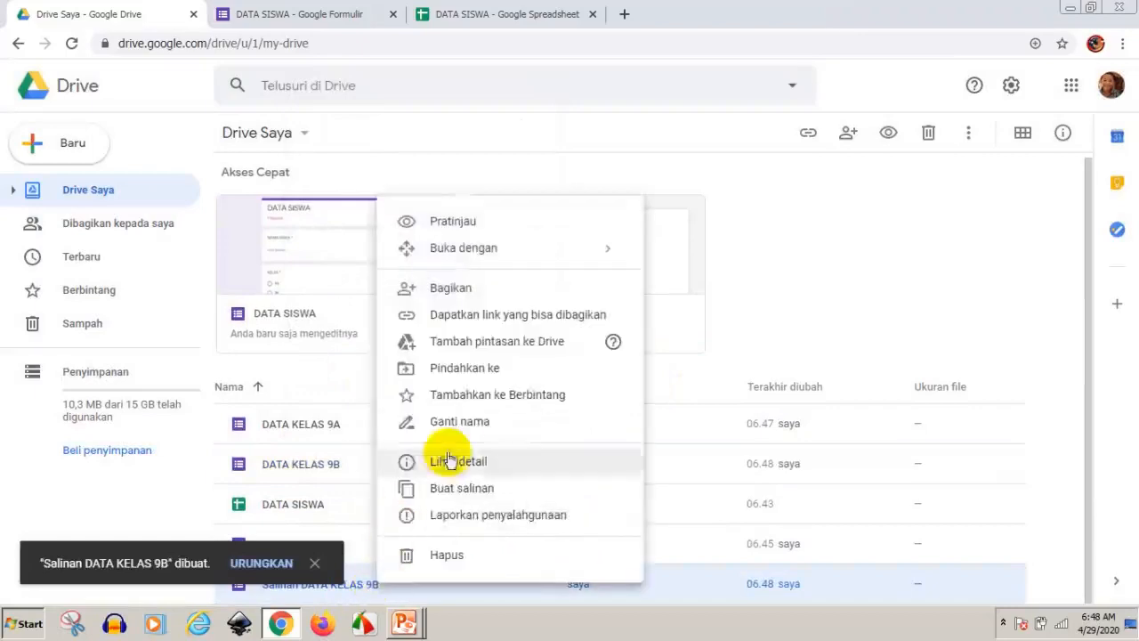
{"action": "left_click", "coordinate": [458, 421]}
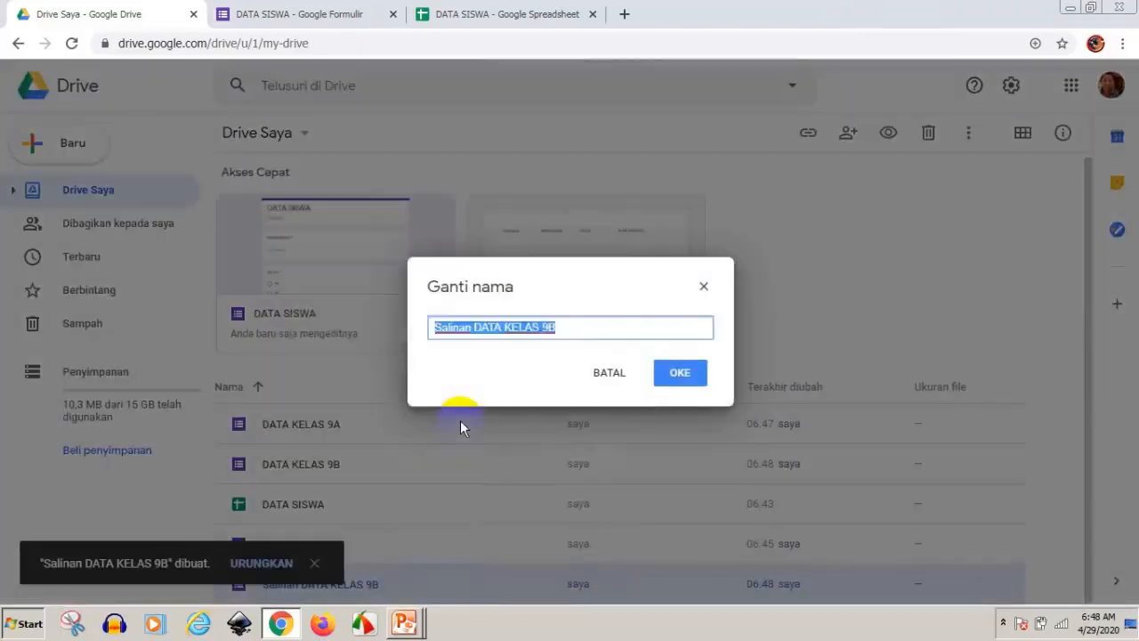
{"action": "type", "text": "D"}
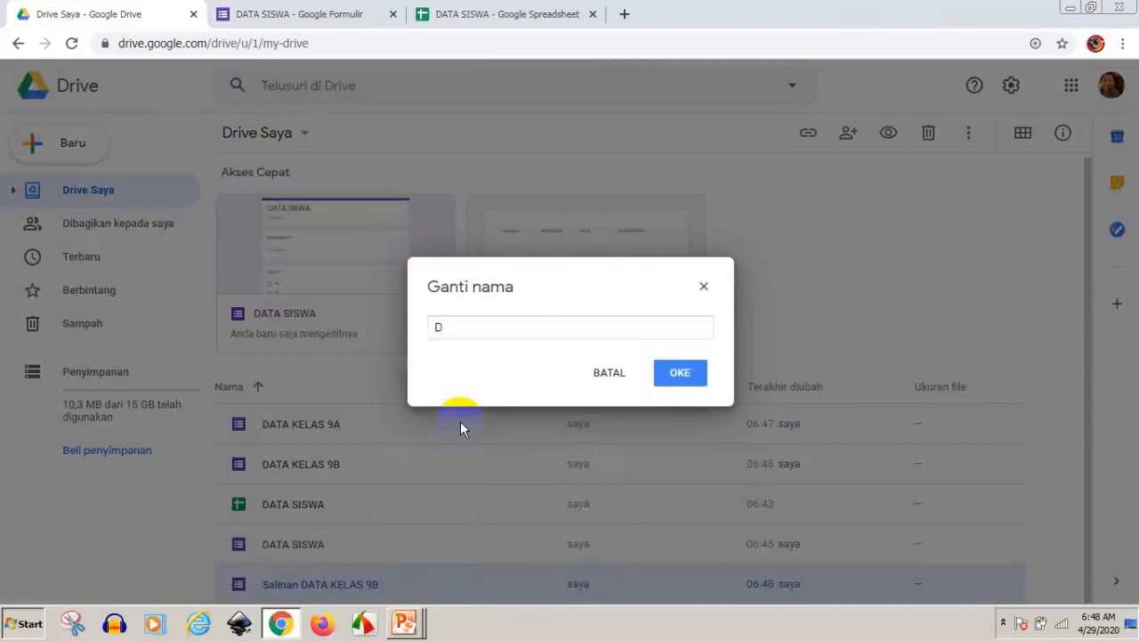
{"action": "left_click", "coordinate": [473, 328]}
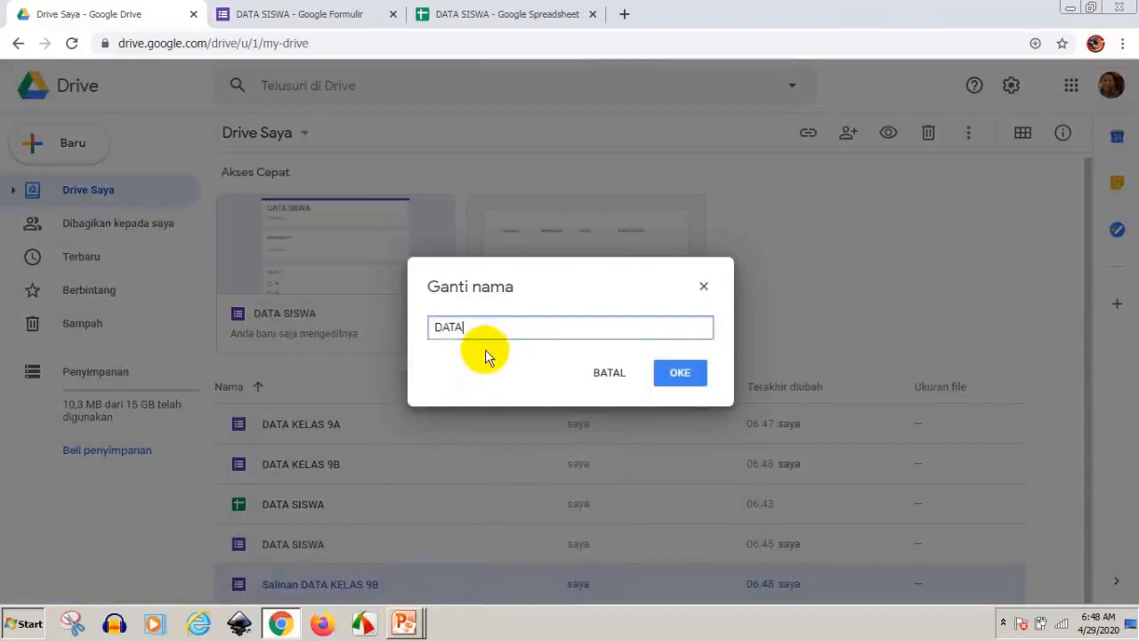
{"action": "type", "text": "ATA KELAS 9C"}
{"action": "left_click", "coordinate": [683, 374]}
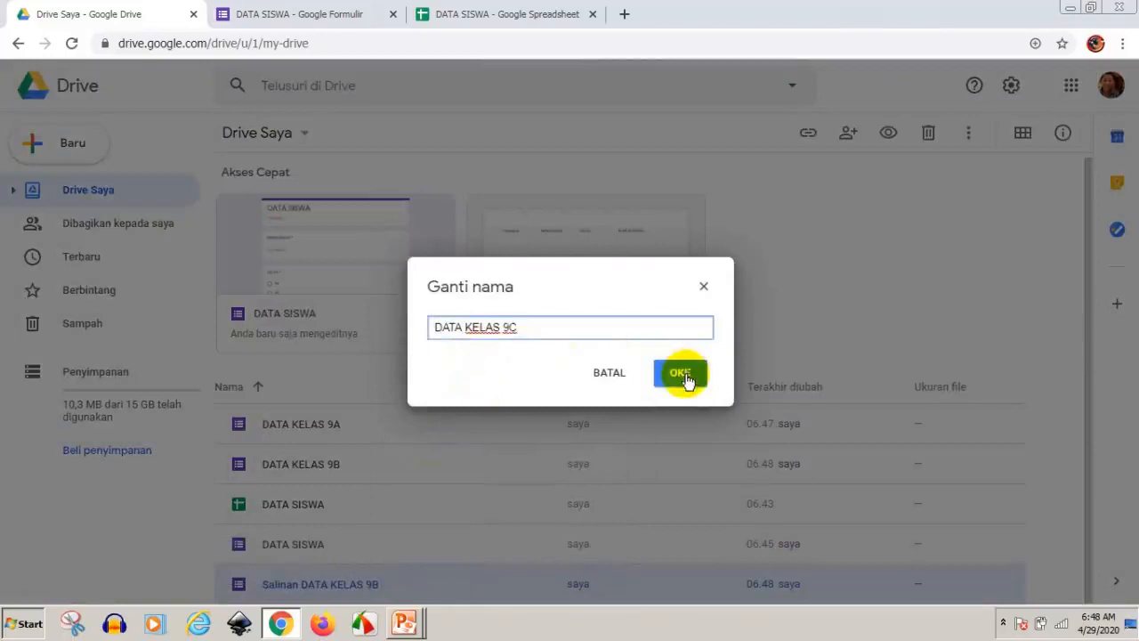
{"action": "left_click", "coordinate": [684, 377]}
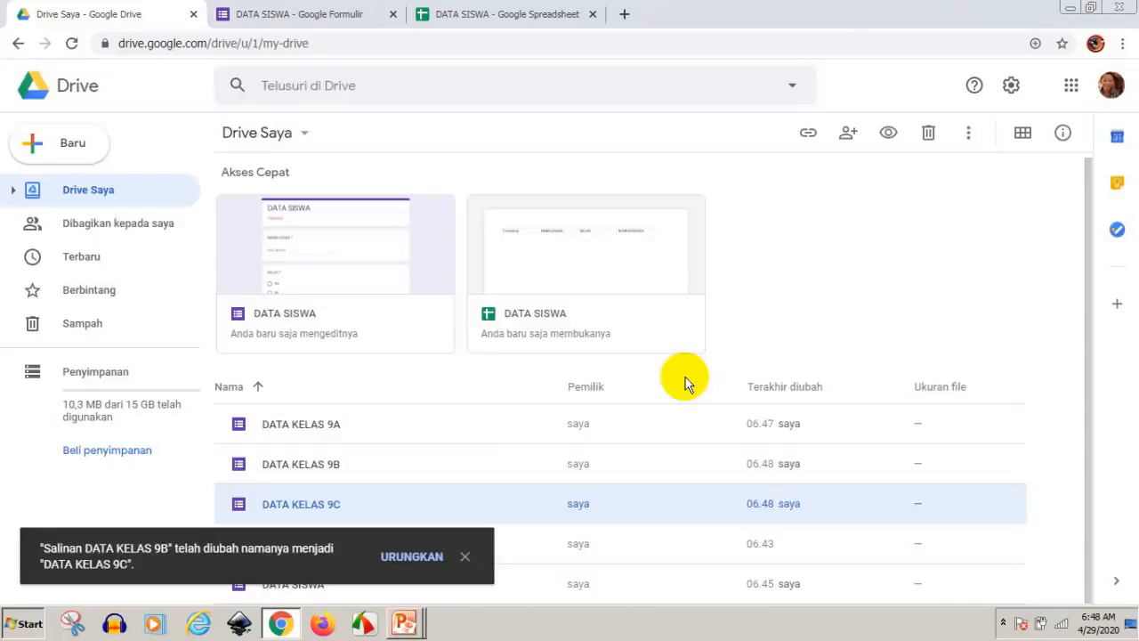
{"action": "left_click", "coordinate": [464, 559]}
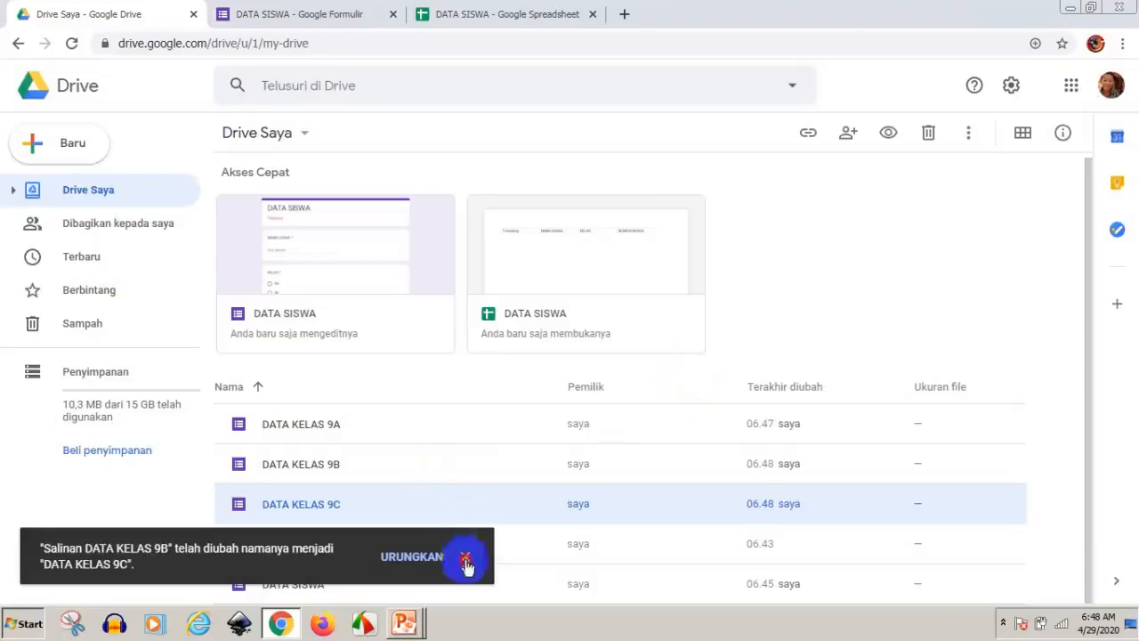
- Open the DATA KELAS 9A form, close the original DATA SISWA form, and dismiss the question-import tip
{"action": "left_click", "coordinate": [297, 434]}
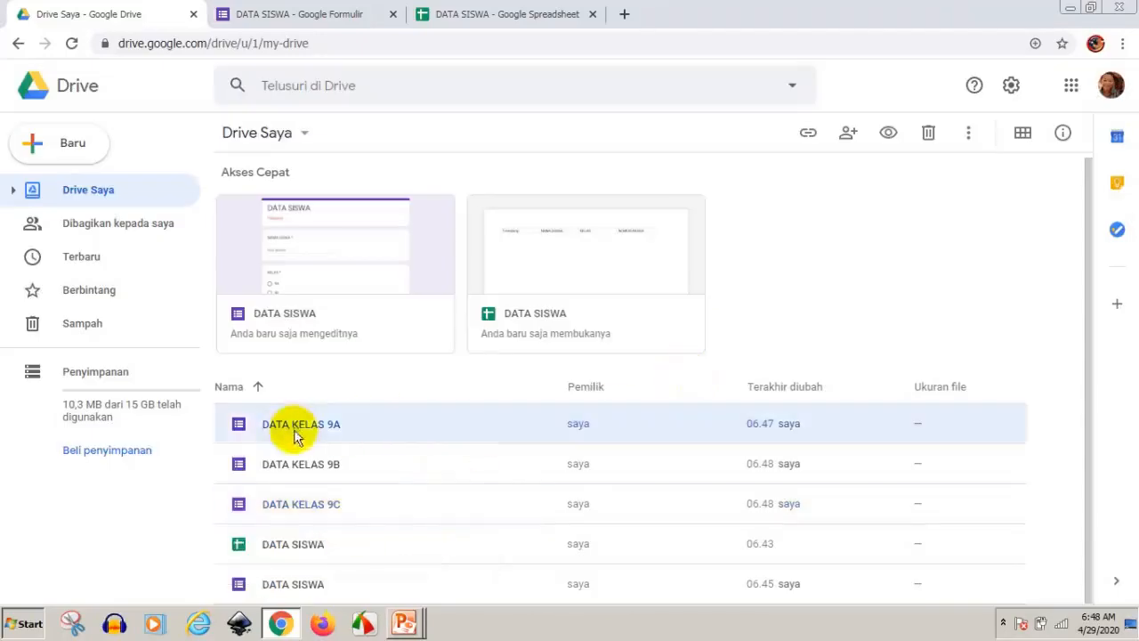
{"action": "double_click", "coordinate": [273, 424]}
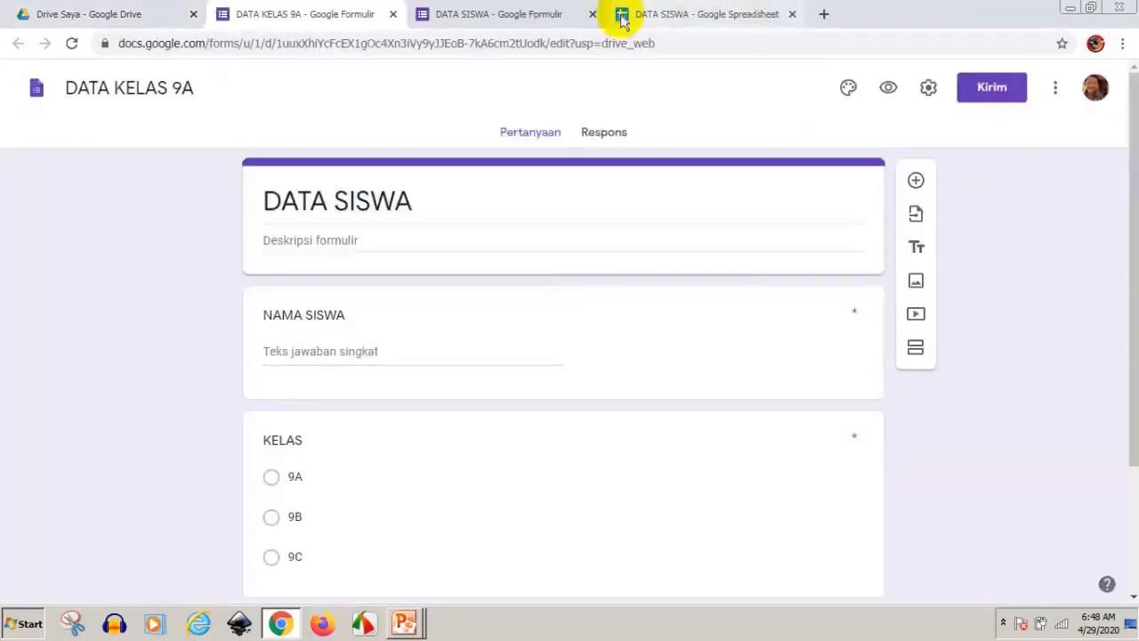
{"action": "left_click", "coordinate": [592, 15]}
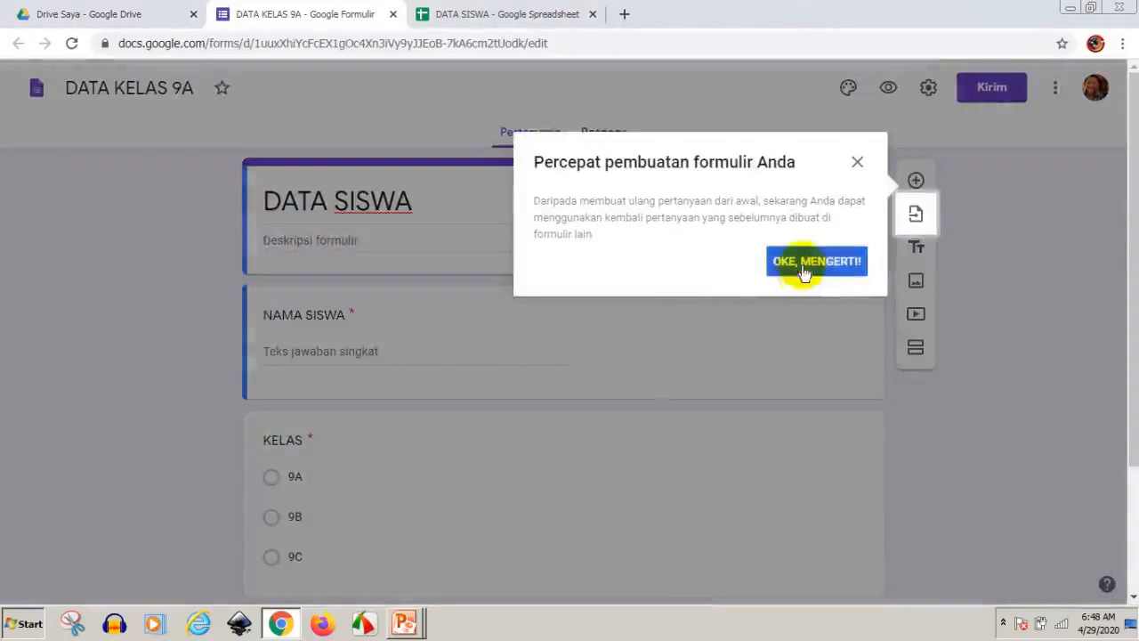
{"action": "left_click", "coordinate": [804, 265]}
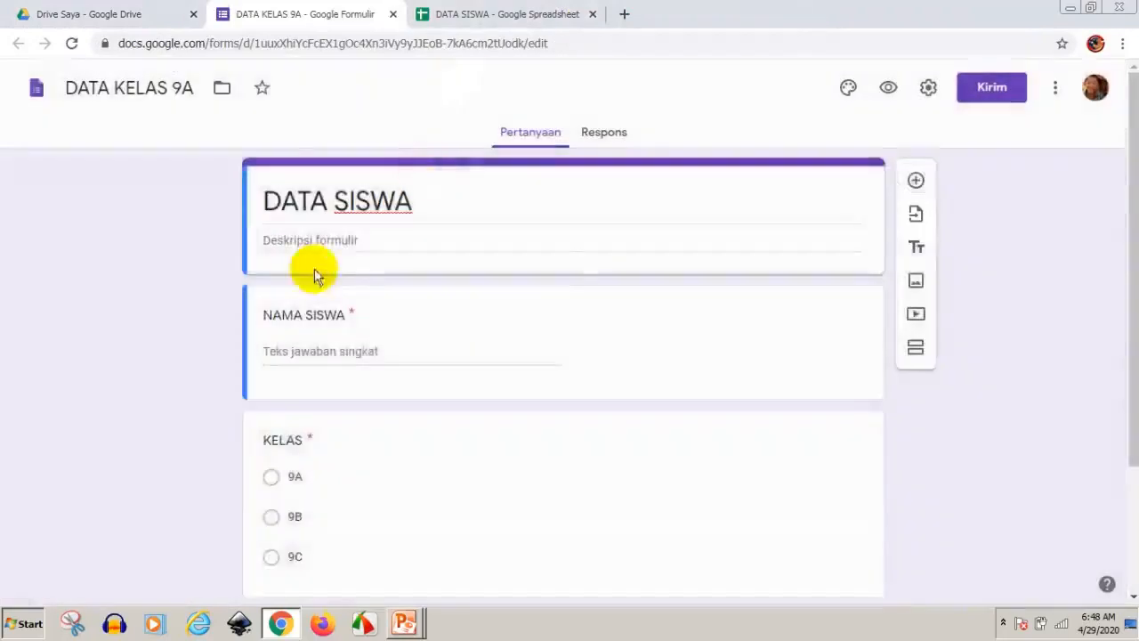
- Remove options 9B and 9C from the KELAS question, keeping only 9A
{"action": "scroll", "coordinate": [394, 361], "scroll_direction": "down", "scroll_amount": 2}
{"action": "left_click", "coordinate": [613, 308]}
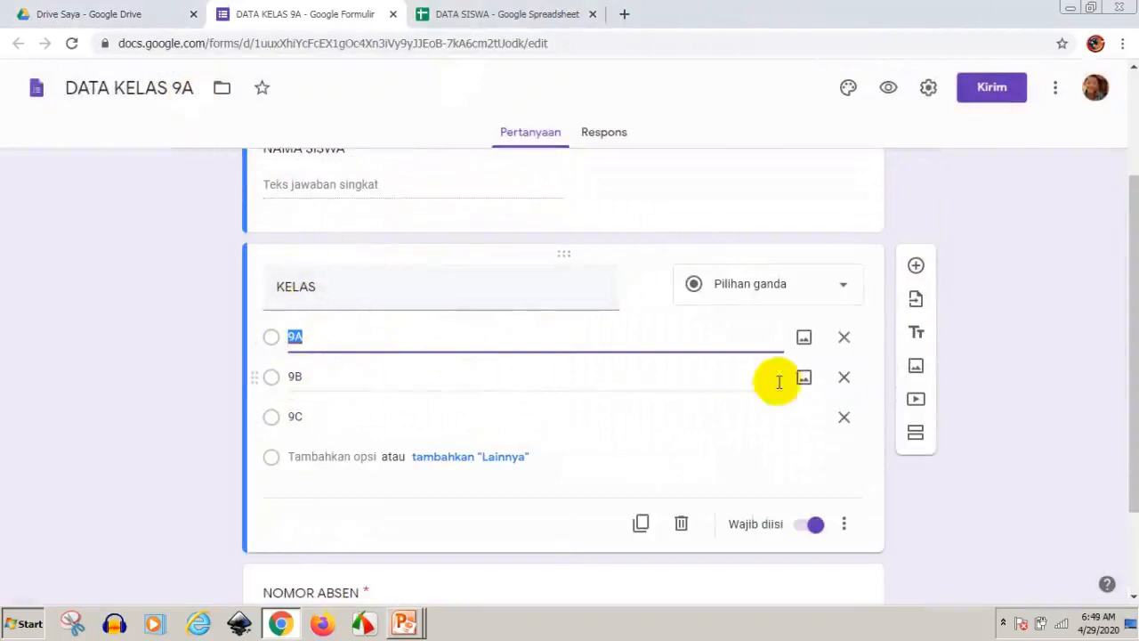
{"action": "left_click", "coordinate": [844, 377]}
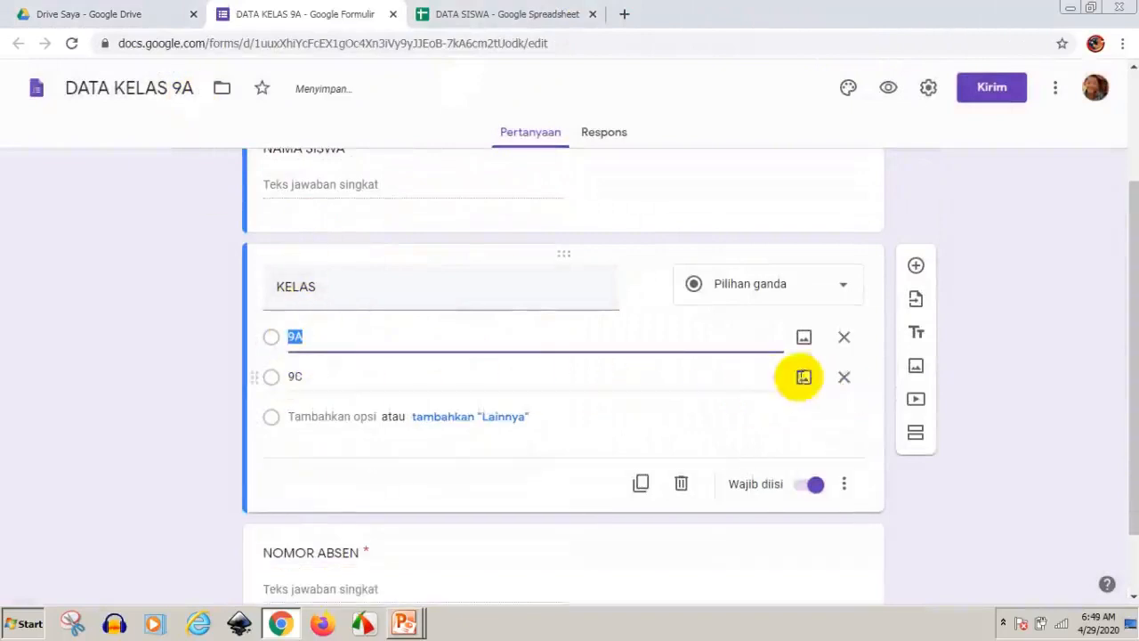
{"action": "left_click", "coordinate": [841, 378]}
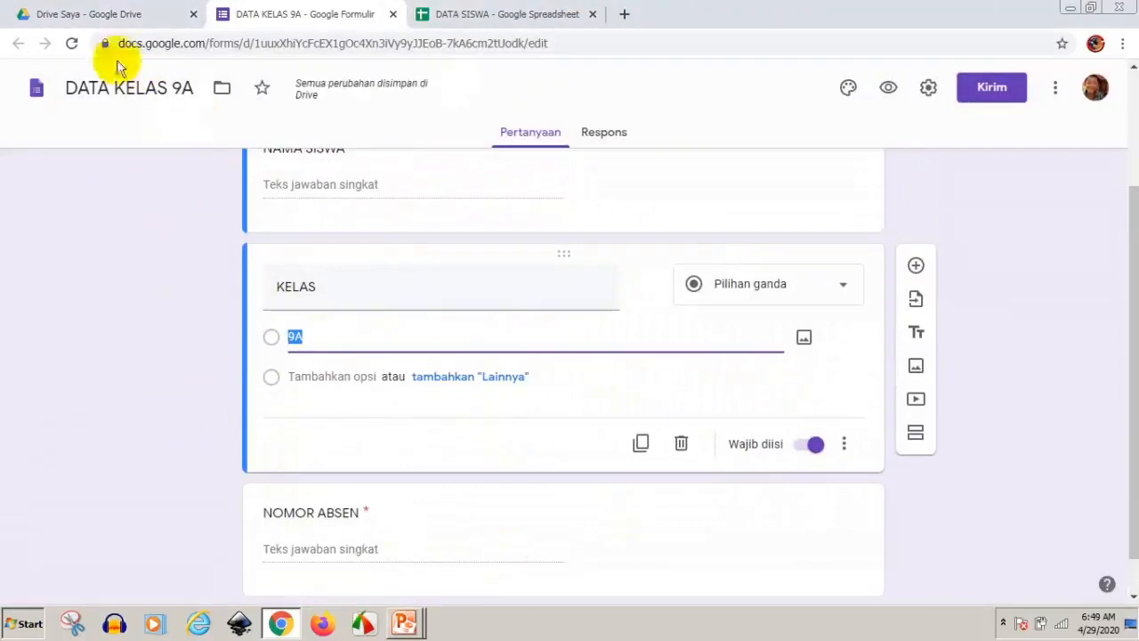
- Open the DATA KELAS 9B form from Drive and remove options 9A and 9C from its KELAS question
{"action": "left_click", "coordinate": [114, 17]}
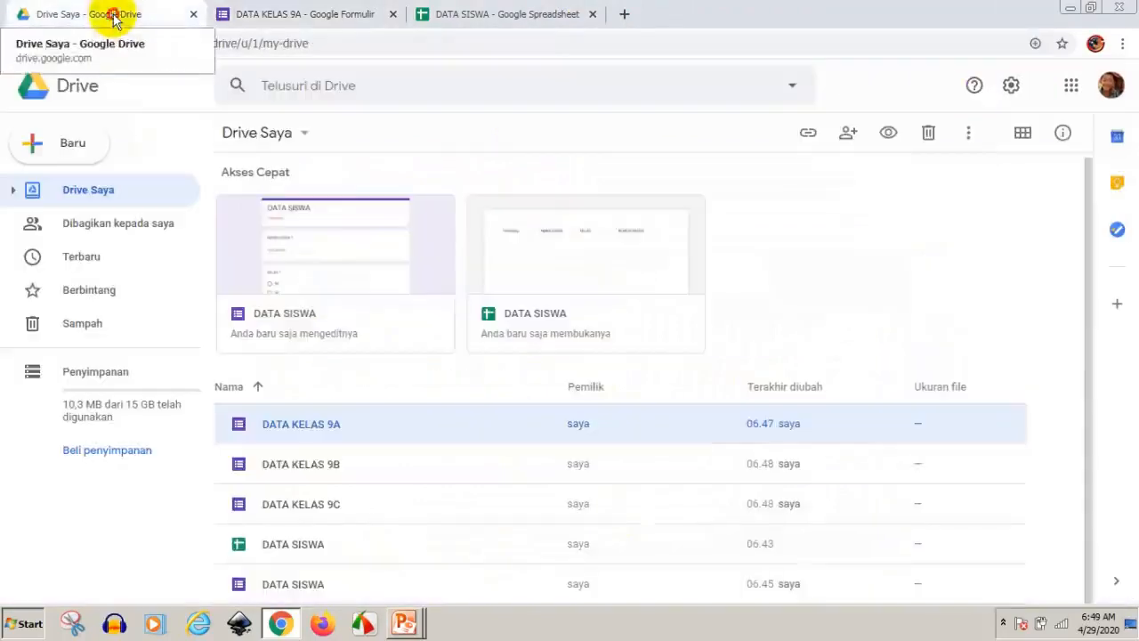
{"action": "left_click", "coordinate": [296, 470]}
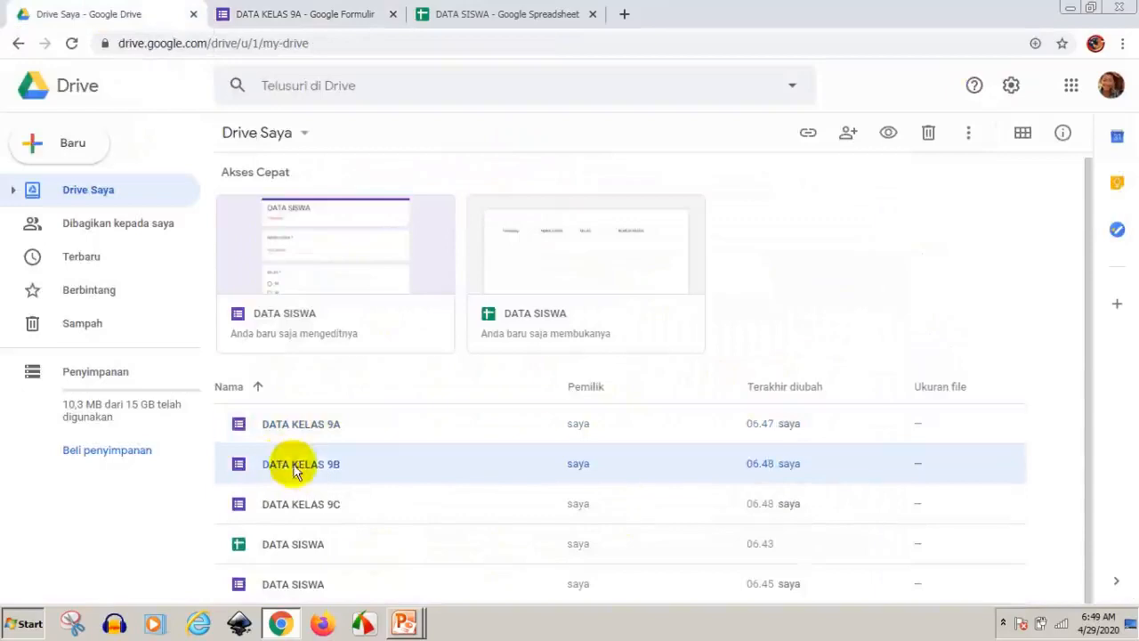
{"action": "double_click", "coordinate": [286, 467]}
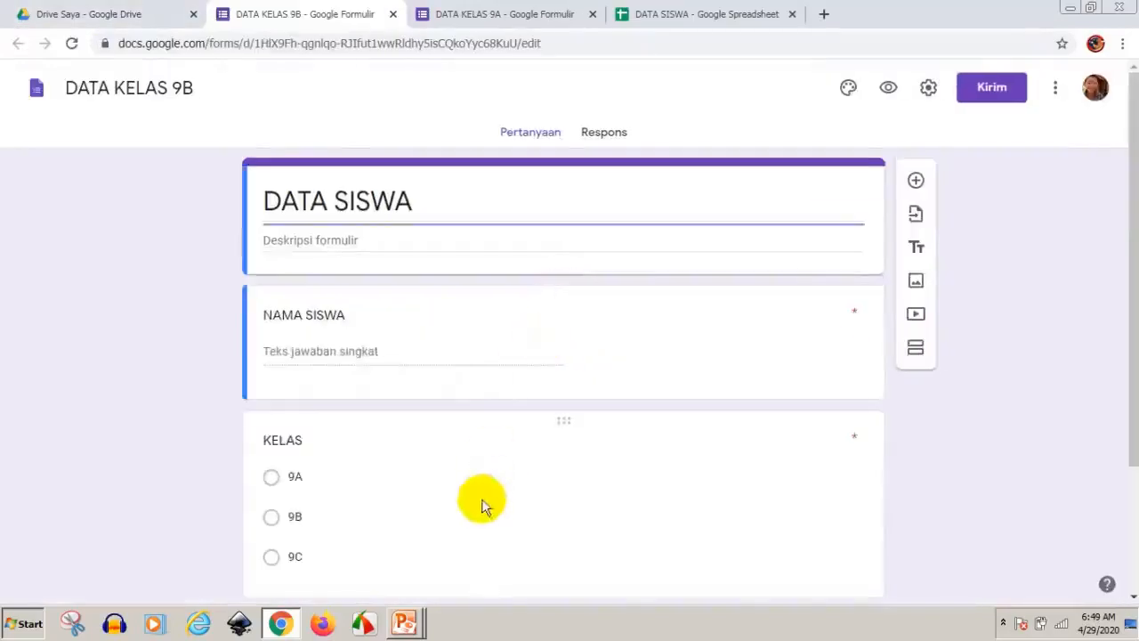
{"action": "left_click", "coordinate": [300, 473]}
{"action": "scroll", "coordinate": [487, 405], "scroll_direction": "down", "scroll_amount": 3}
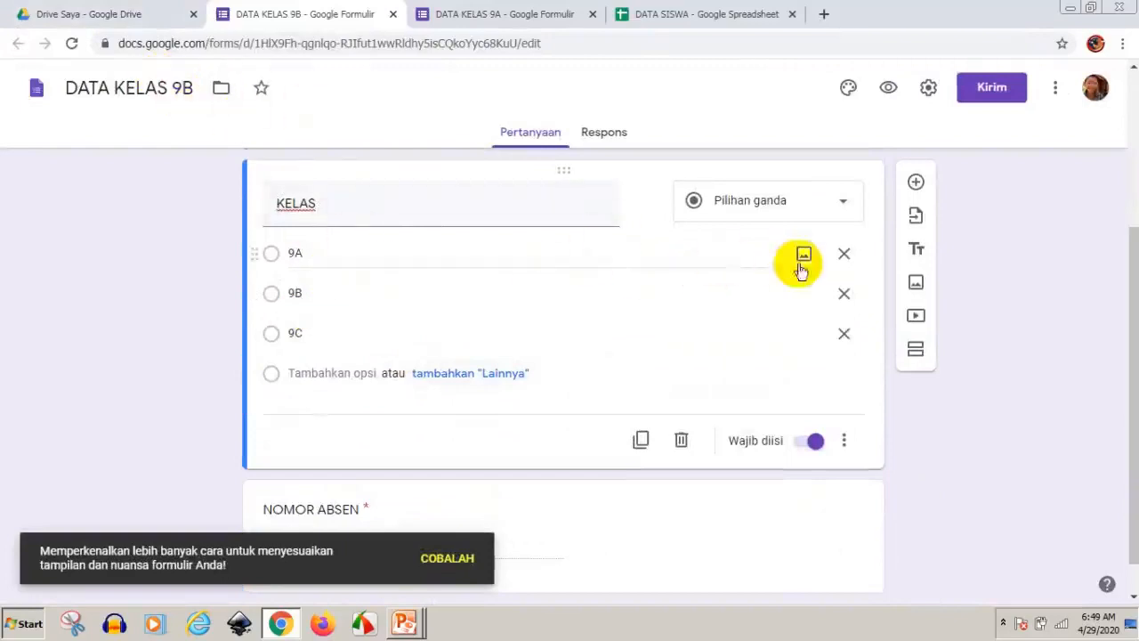
{"action": "left_click", "coordinate": [845, 257]}
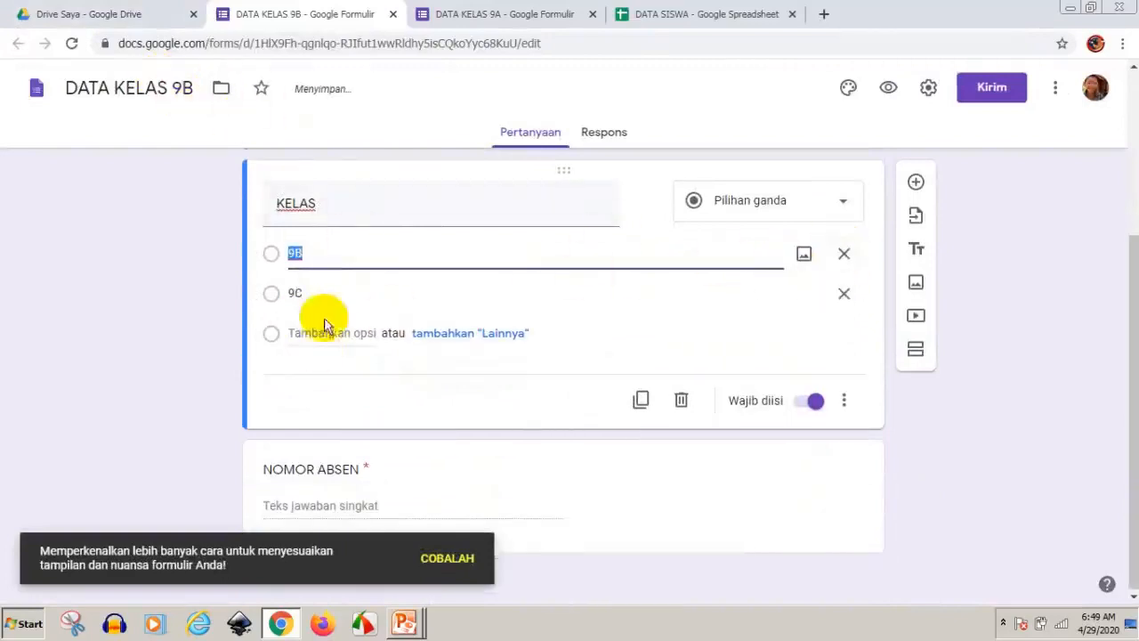
{"action": "left_click", "coordinate": [844, 293]}
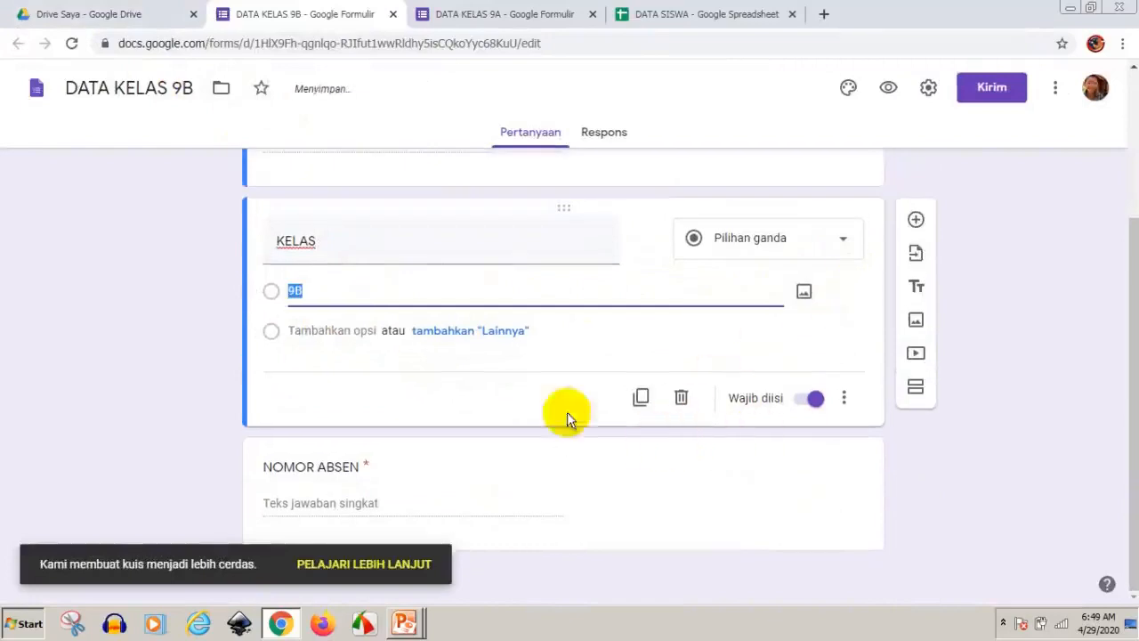
- Open the DATA KELAS 9C form from Drive and remove options 9A and 9B from its KELAS question
{"action": "left_click", "coordinate": [76, 13]}
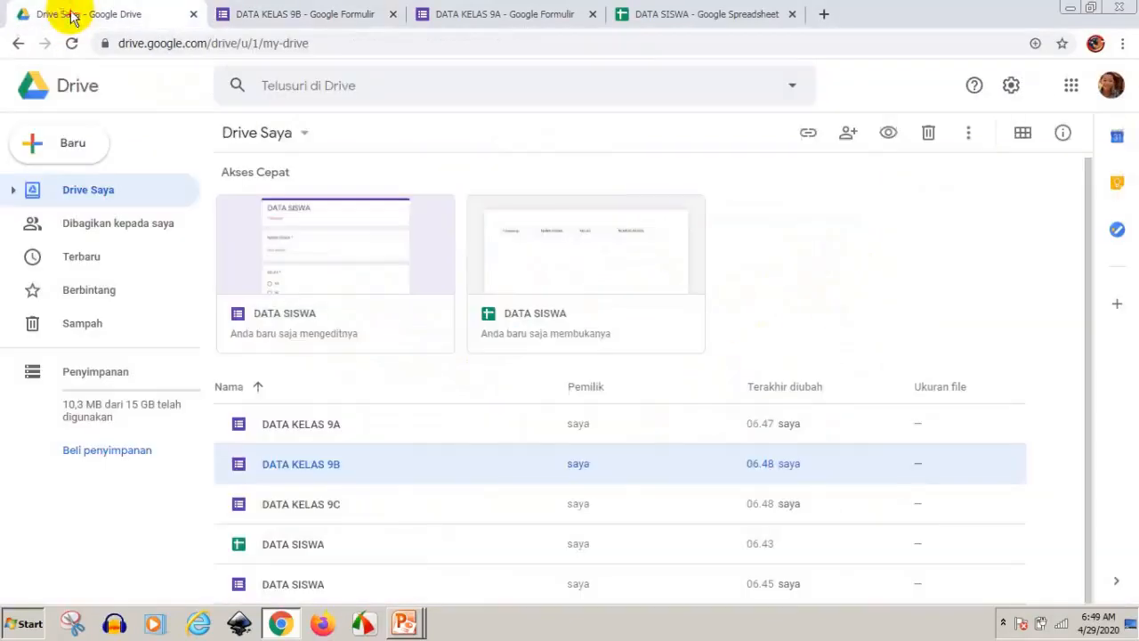
{"action": "left_click", "coordinate": [300, 508]}
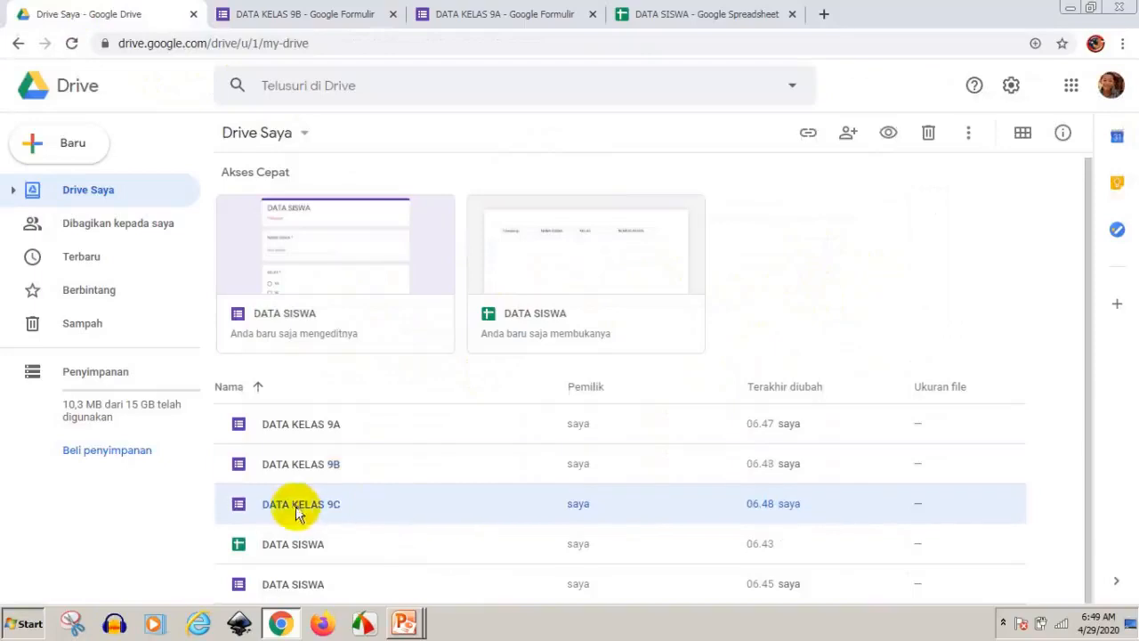
{"action": "double_click", "coordinate": [272, 510]}
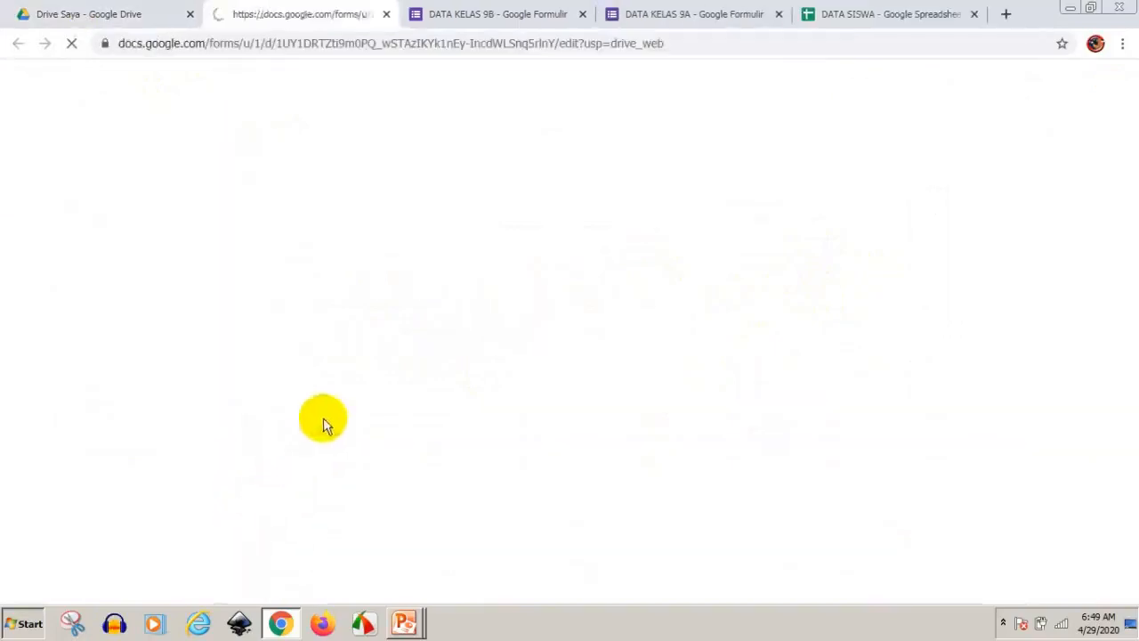
{"action": "scroll", "coordinate": [387, 311], "scroll_direction": "down", "scroll_amount": 3}
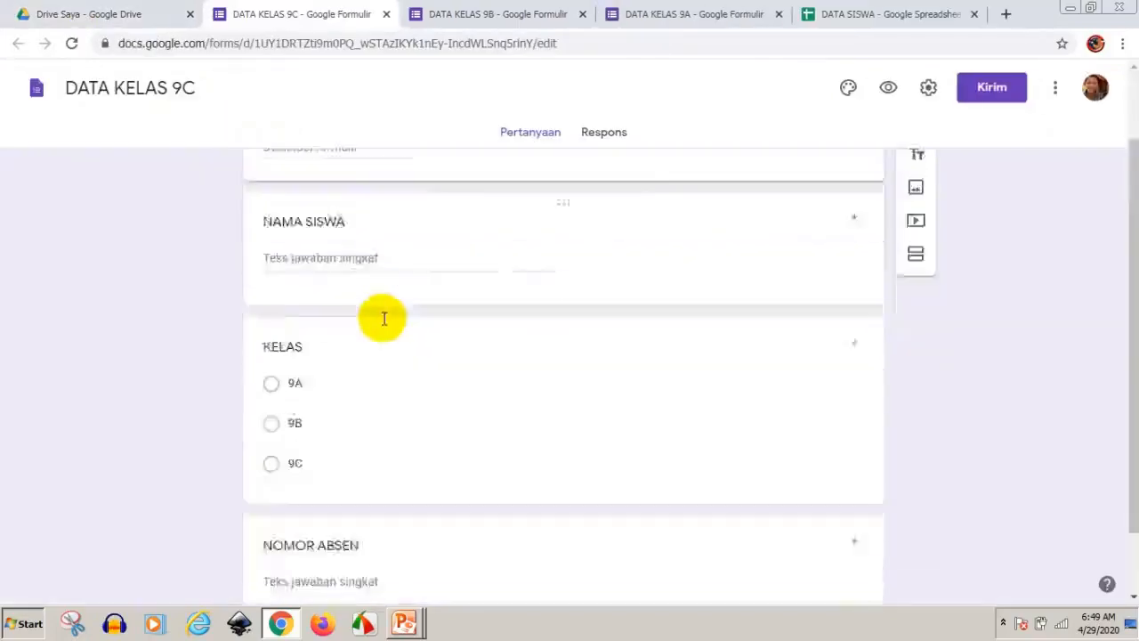
{"action": "left_click", "coordinate": [396, 331]}
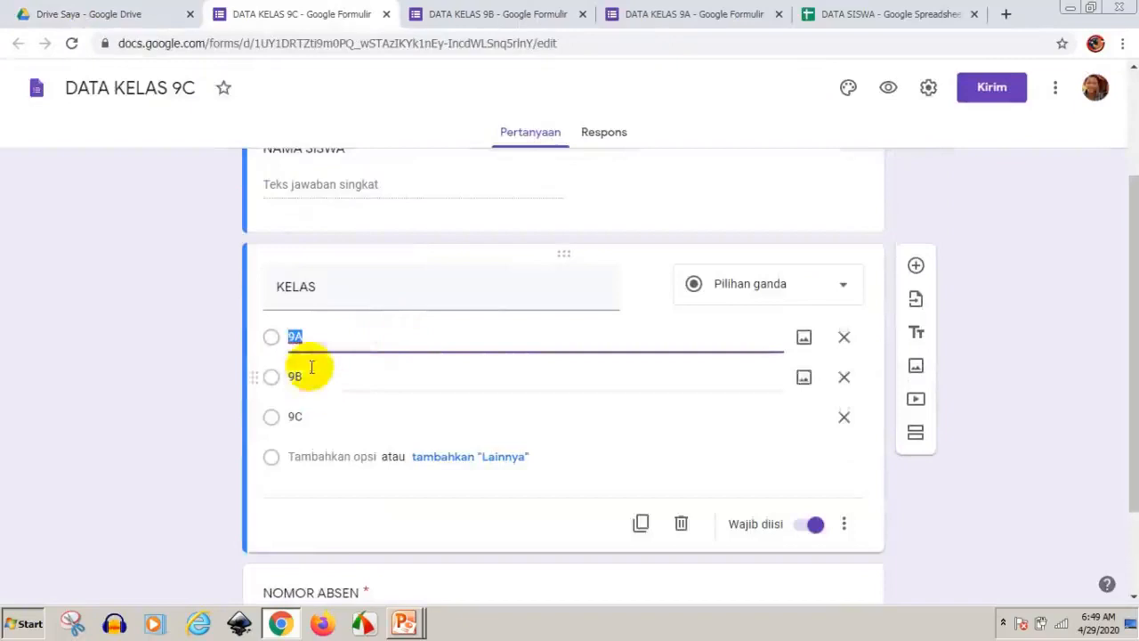
{"action": "left_click", "coordinate": [844, 336]}
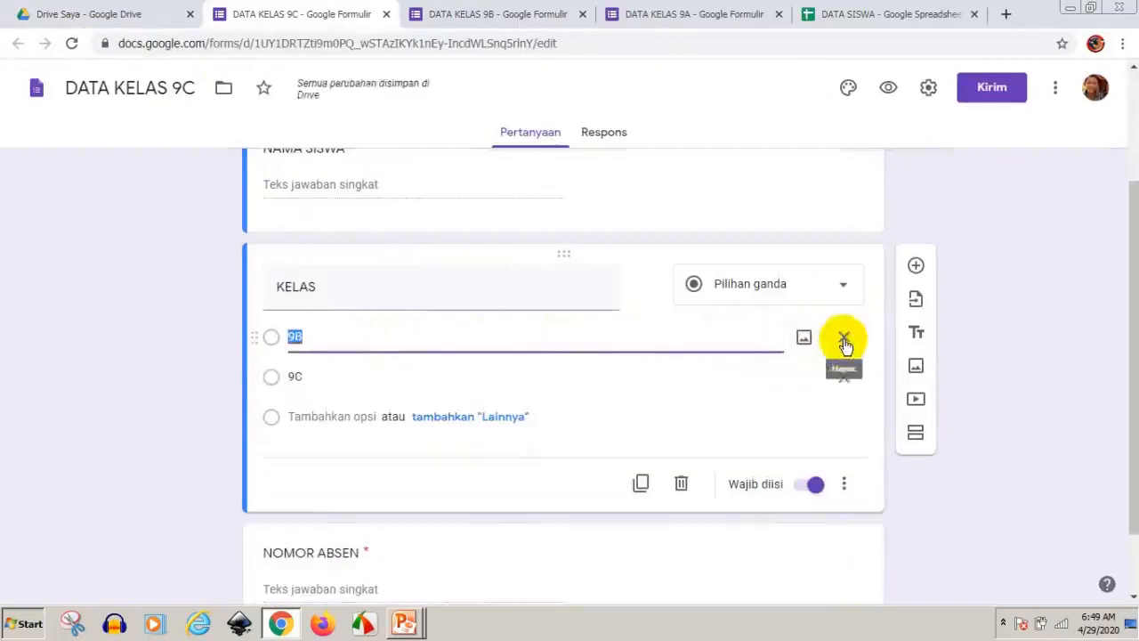
{"action": "left_click", "coordinate": [844, 336]}
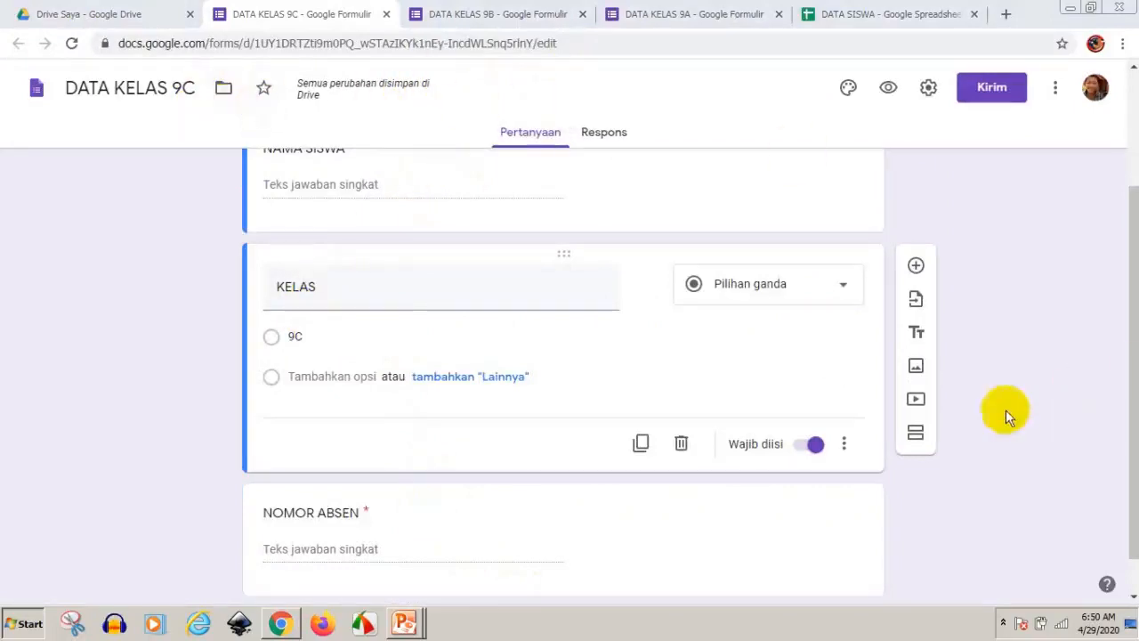
- Generate the shortened sharing link for the DATA KELAS 9C form and copy it
{"action": "left_click", "coordinate": [995, 92]}
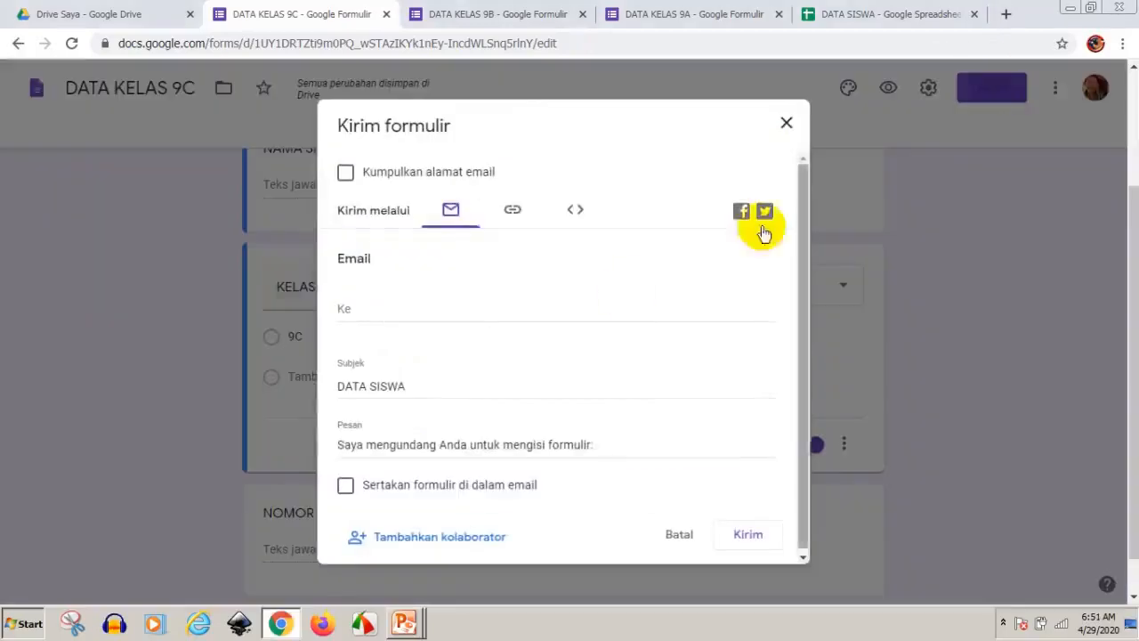
{"action": "left_click", "coordinate": [517, 213]}
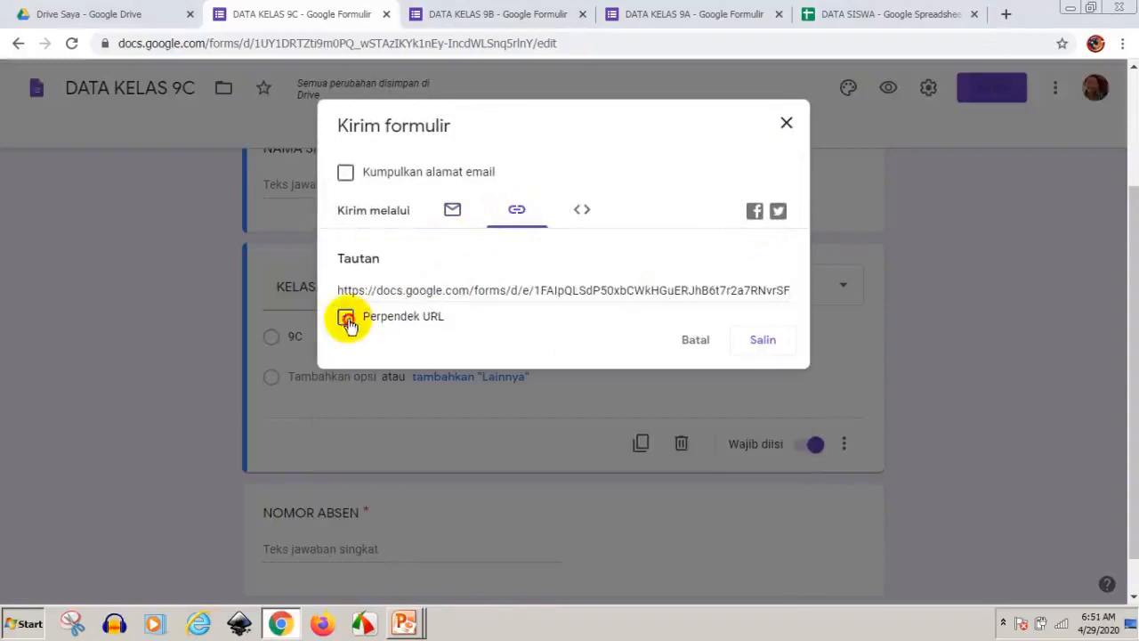
{"action": "left_click", "coordinate": [345, 318]}
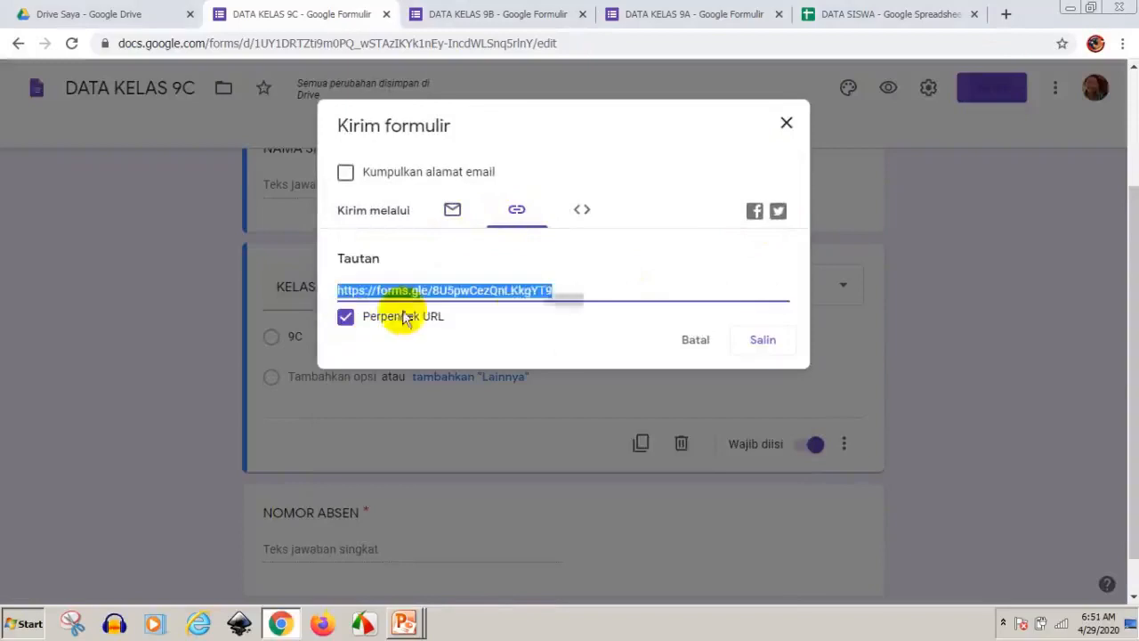
{"action": "right_click", "coordinate": [523, 289]}
{"action": "left_click", "coordinate": [552, 297]}
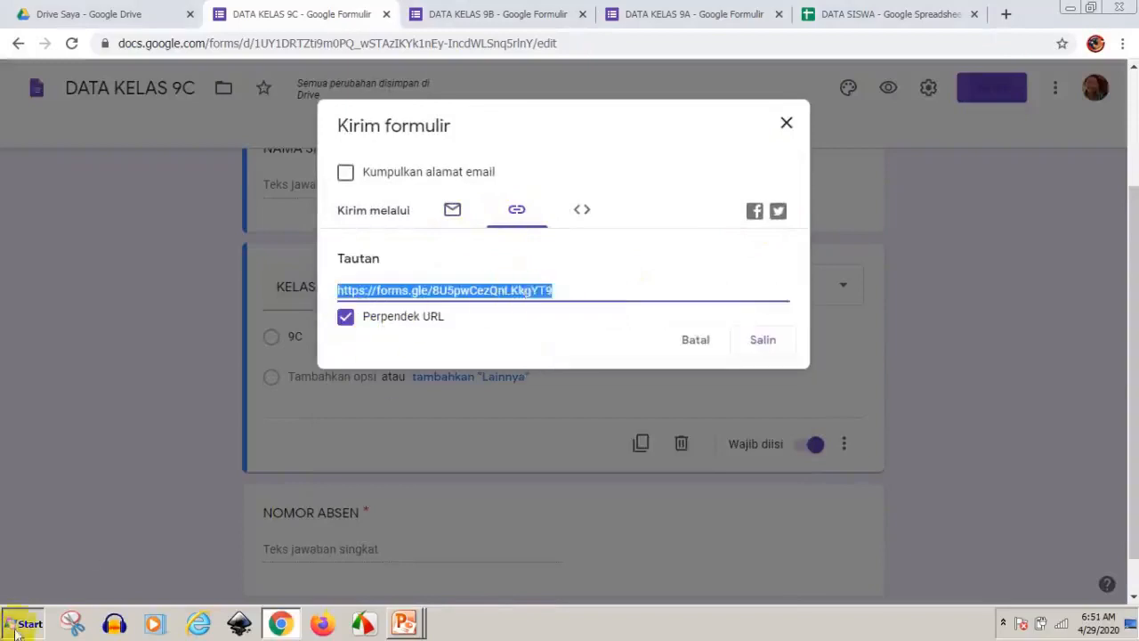
- Open Notepad, paste the copied 9C form link into the blank document, and maximize the window
{"action": "left_click", "coordinate": [20, 624]}
{"action": "left_click", "coordinate": [26, 142]}
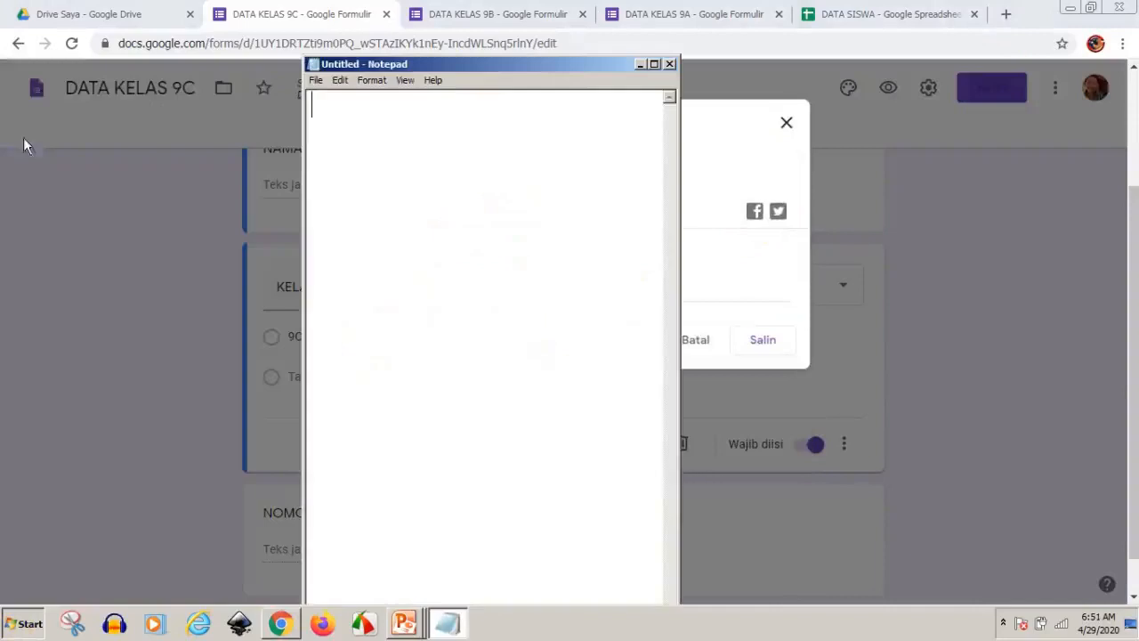
{"action": "right_click", "coordinate": [542, 303]}
{"action": "left_click", "coordinate": [564, 360]}
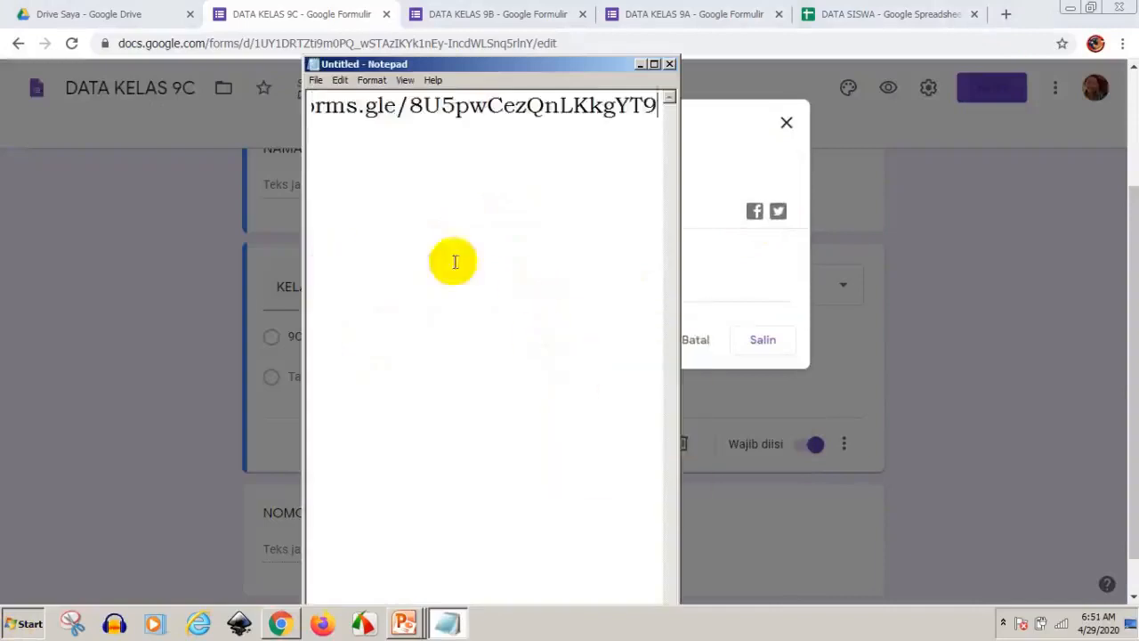
{"action": "left_click", "coordinate": [655, 64]}
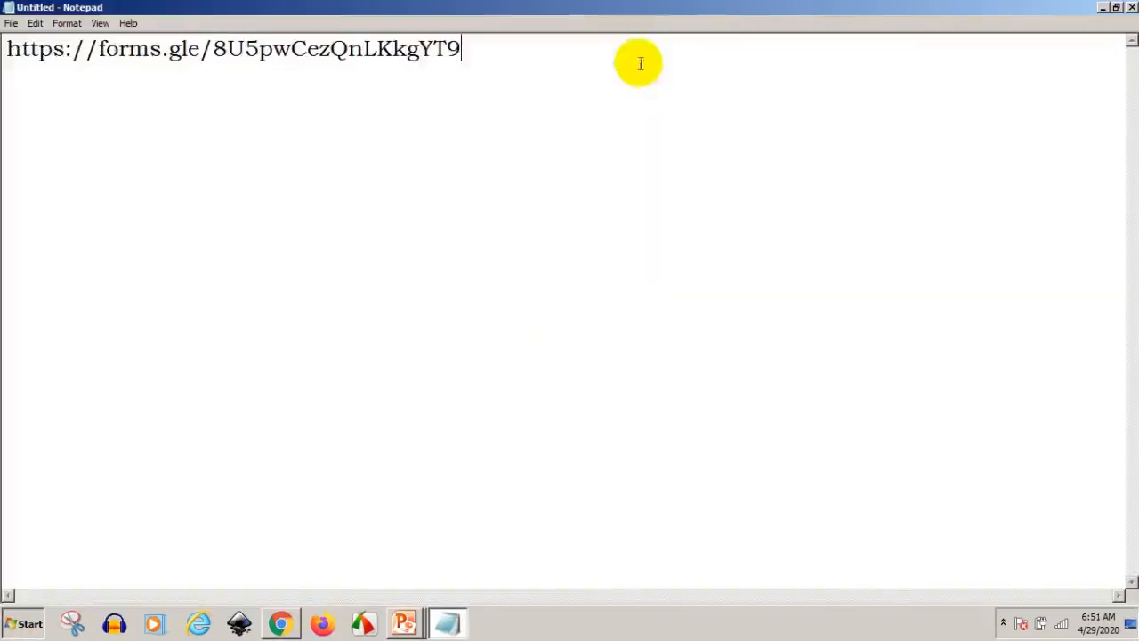
- Insert five line breaks before the pasted link and add the label 9C on the line directly above it
{"action": "left_click", "coordinate": [8, 49]}
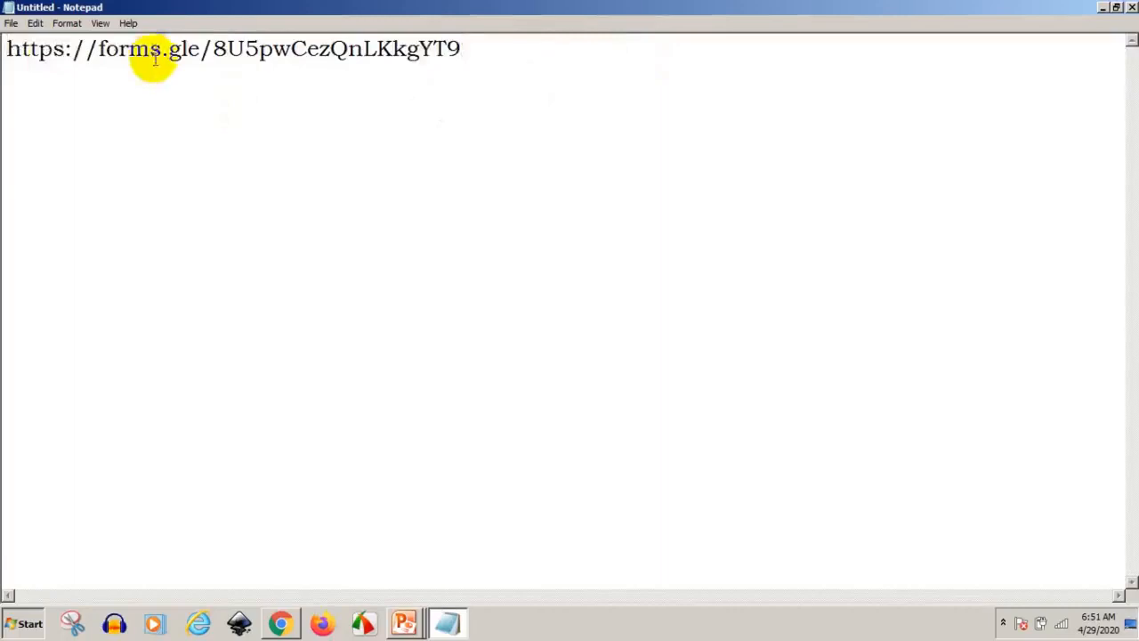
{"action": "key", "text": "Return"}
{"action": "key", "text": "Return"}
{"action": "key", "text": "Return"}
{"action": "key", "text": "Return"}
{"action": "key", "text": "Return"}
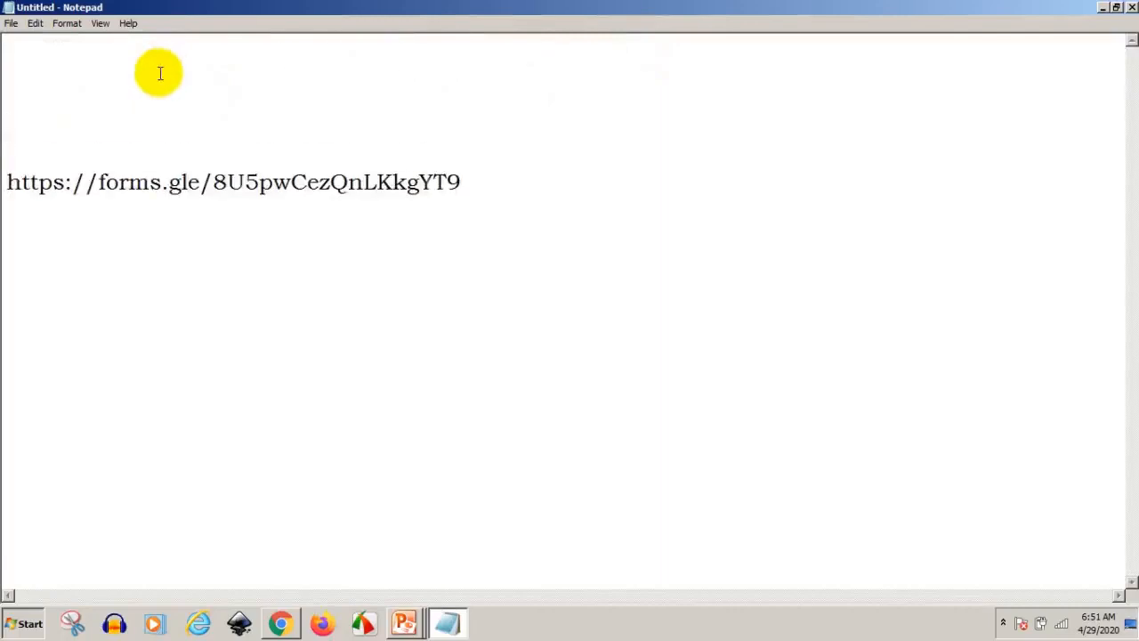
{"action": "key", "text": "Up"}
{"action": "type", "text": "9"}
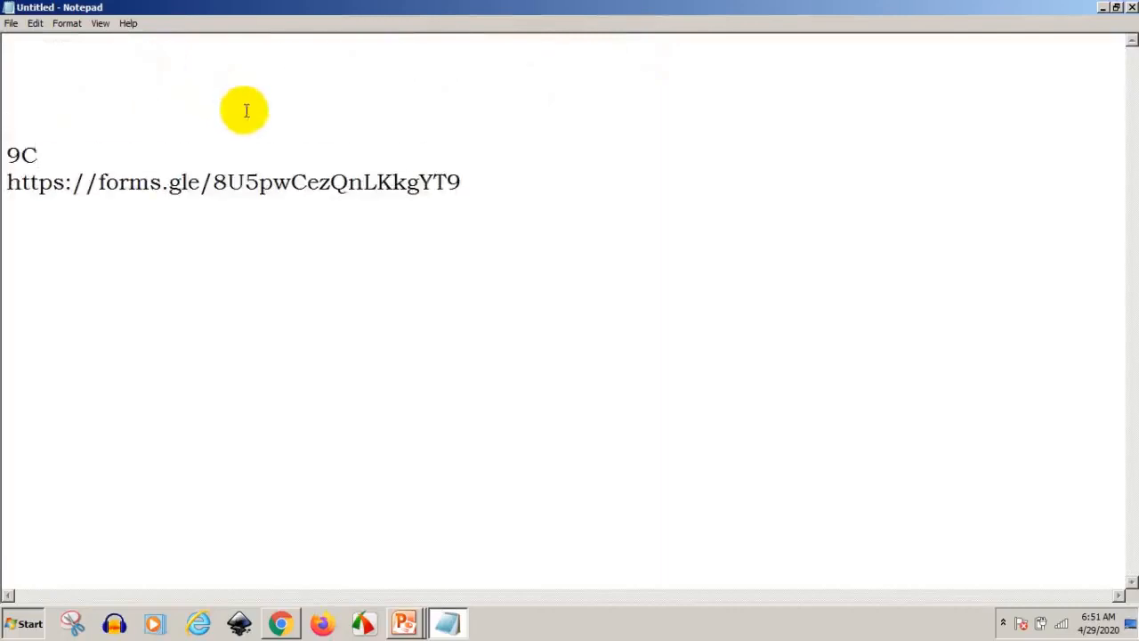
- Return to Chrome, close the 9C form's send dialog, and copy the shortened sharing link of the DATA KELAS 9B form
{"action": "left_click", "coordinate": [1101, 9]}
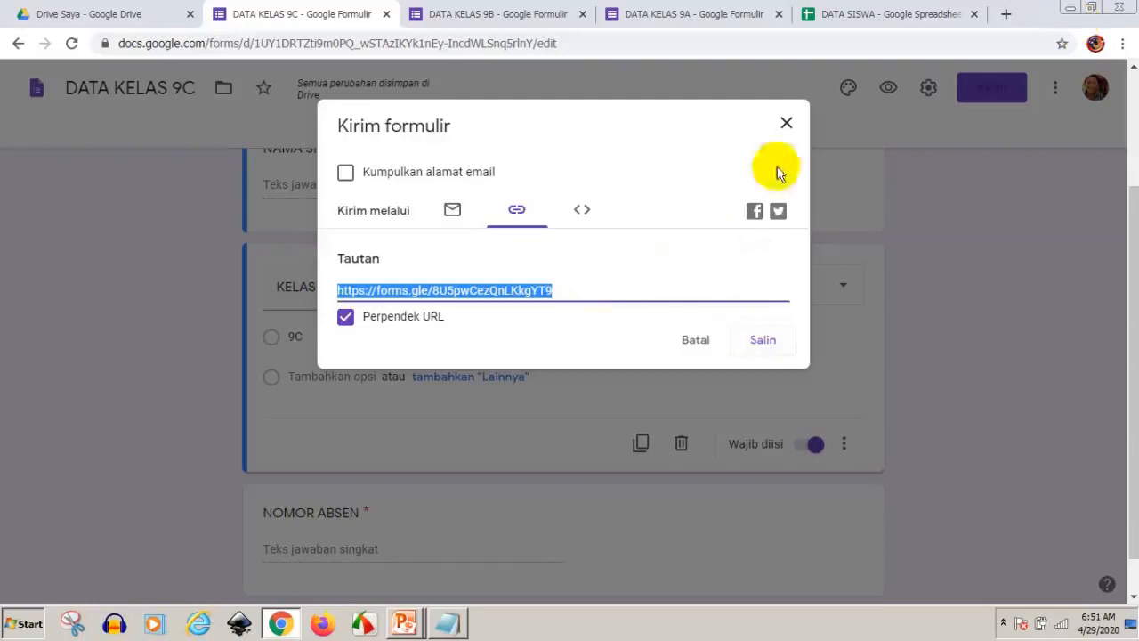
{"action": "left_click", "coordinate": [786, 122]}
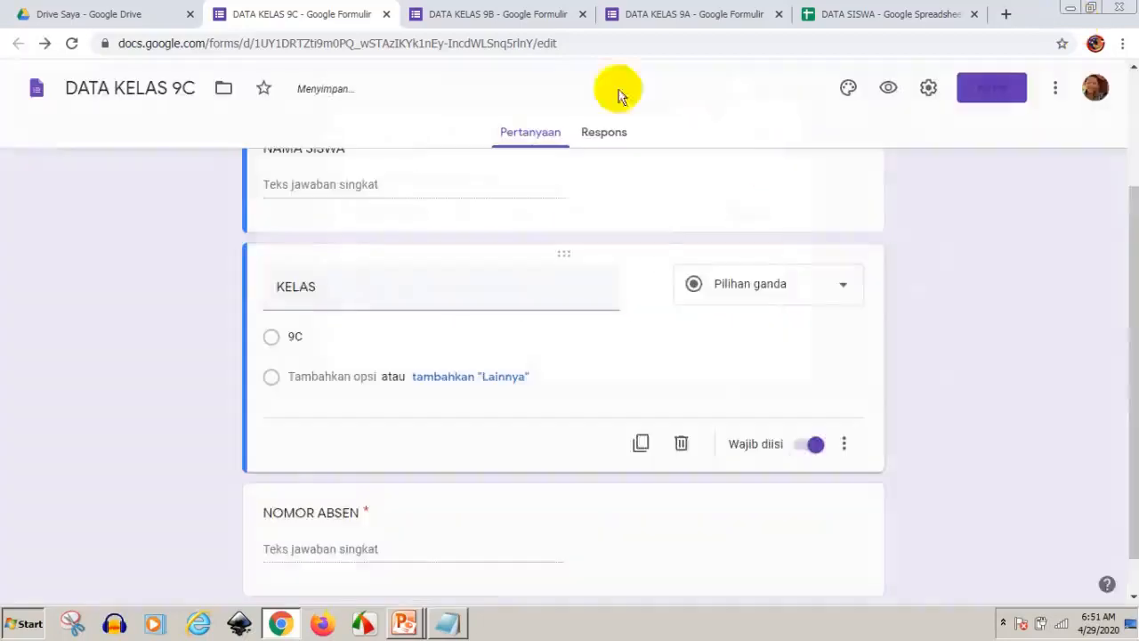
{"action": "left_click", "coordinate": [491, 16]}
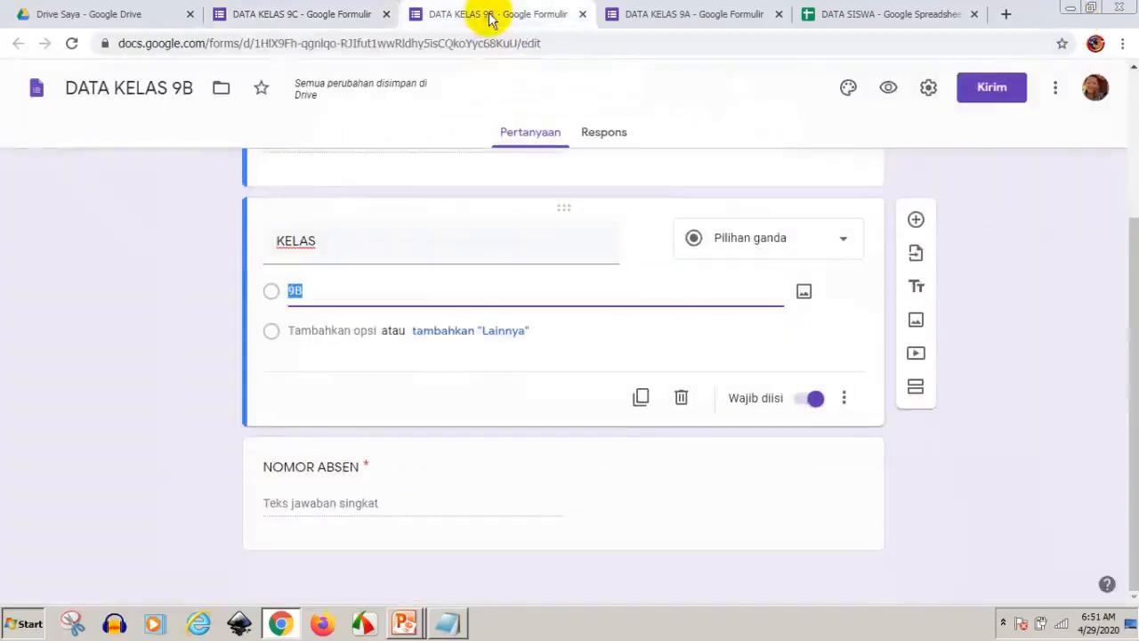
{"action": "left_click", "coordinate": [989, 90]}
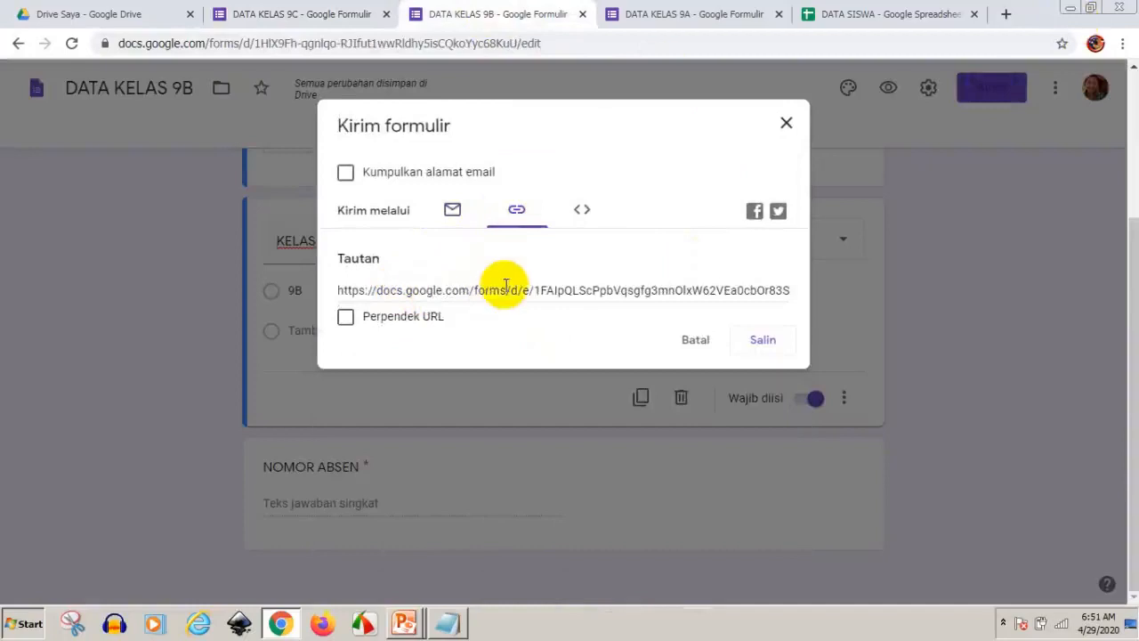
{"action": "left_click", "coordinate": [346, 317]}
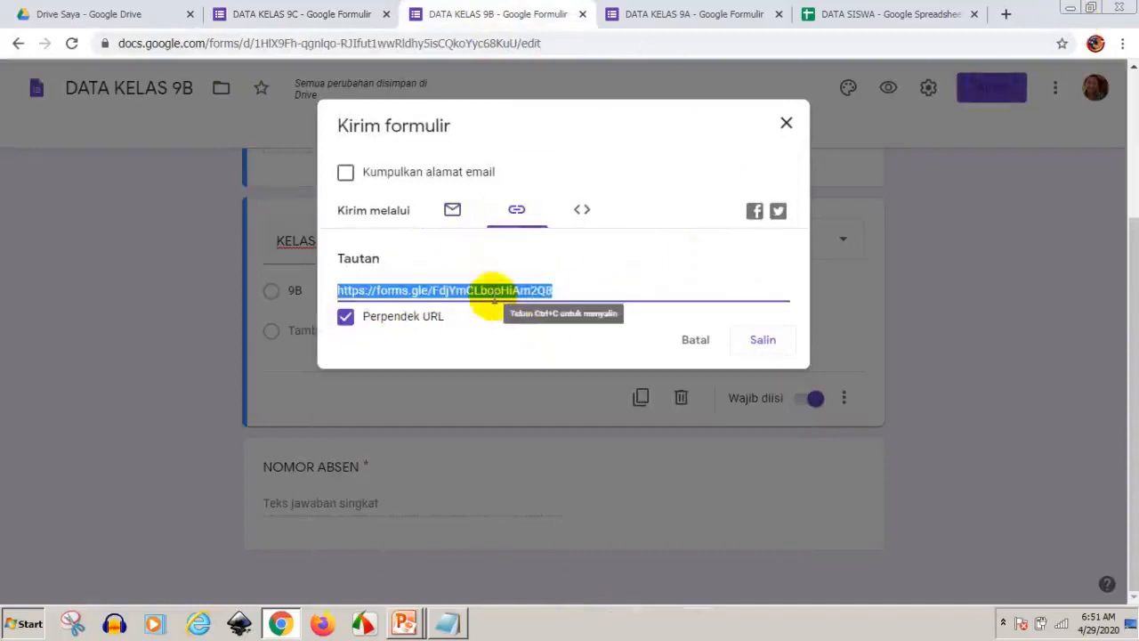
{"action": "left_click", "coordinate": [758, 339]}
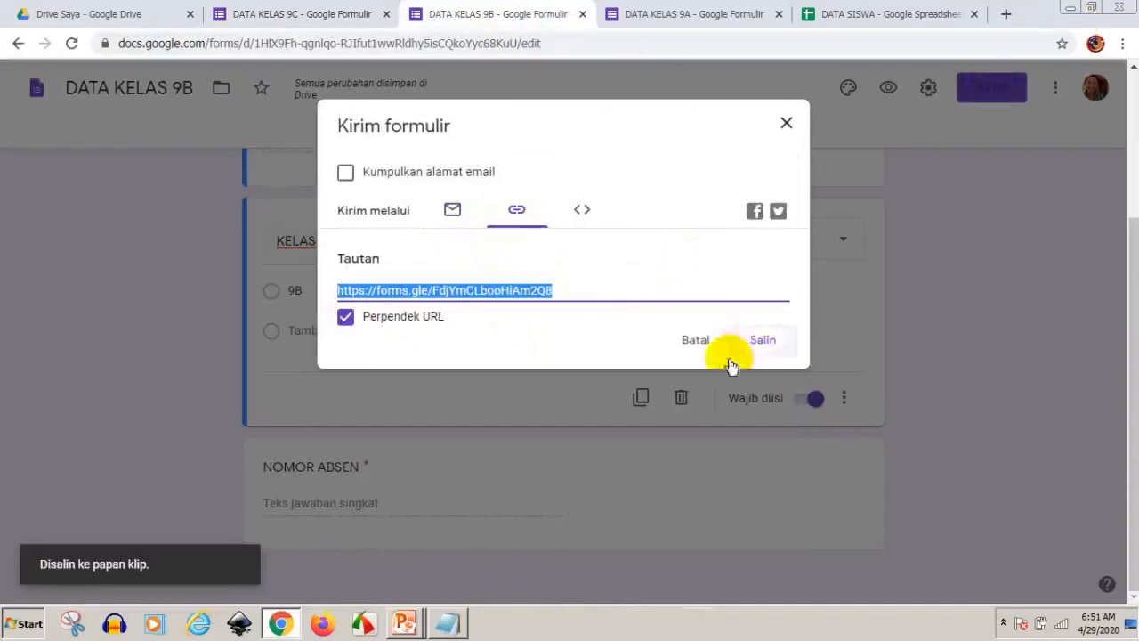
- In Notepad, add labels 9A and 9B above 9C with the copied link under 9B, and close the 9B form's send dialog in Chrome
{"action": "left_click", "coordinate": [447, 622]}
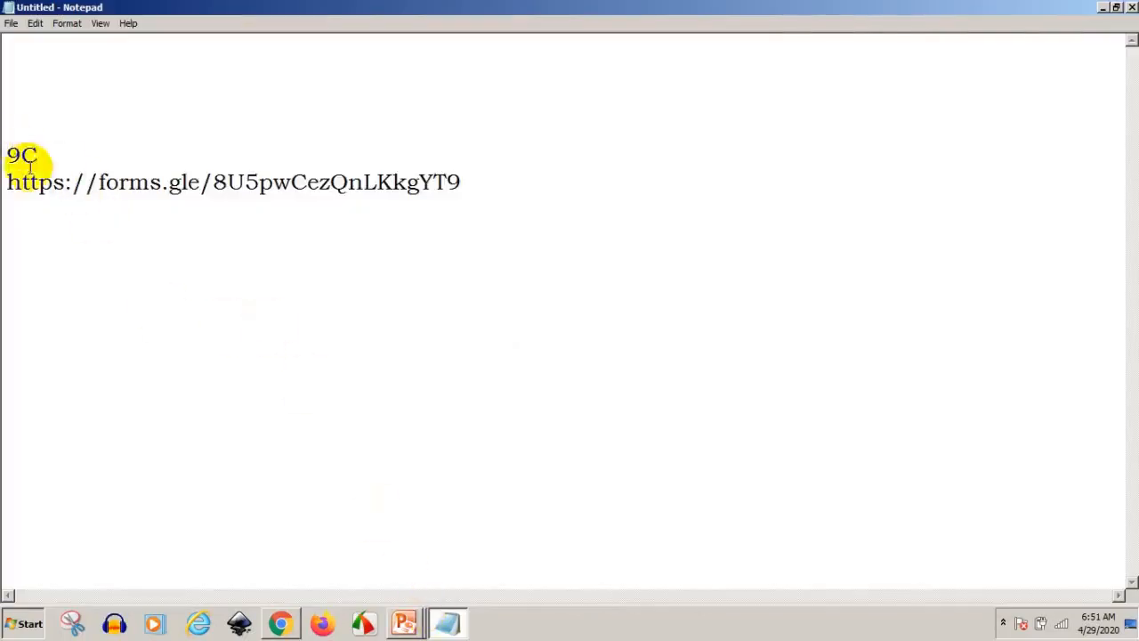
{"action": "key", "text": "Return"}
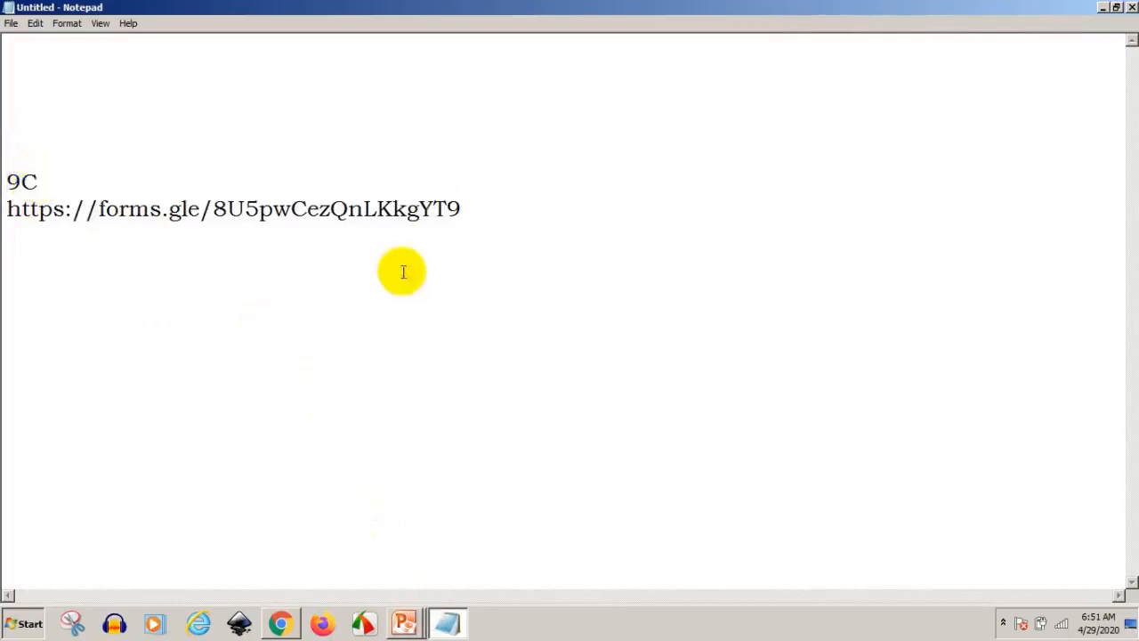
{"action": "type", "text": "B"}
{"action": "key", "text": "Down"}
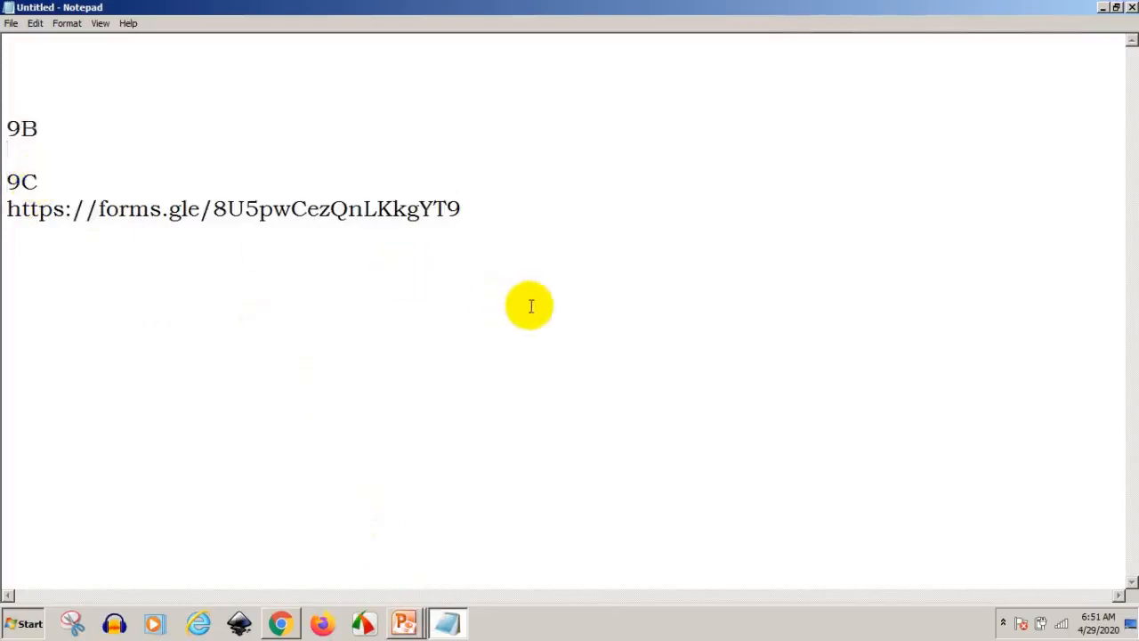
{"action": "type", "text": "https://forms.gle/FdjYmCLbooHiAm2Q8"}
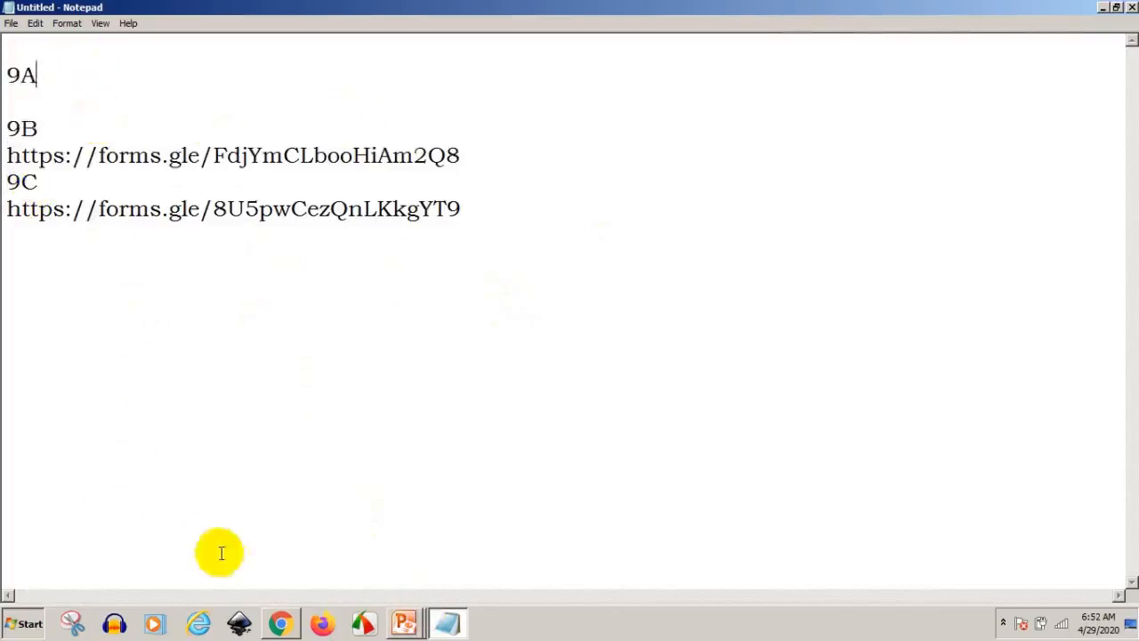
{"action": "left_click", "coordinate": [280, 623]}
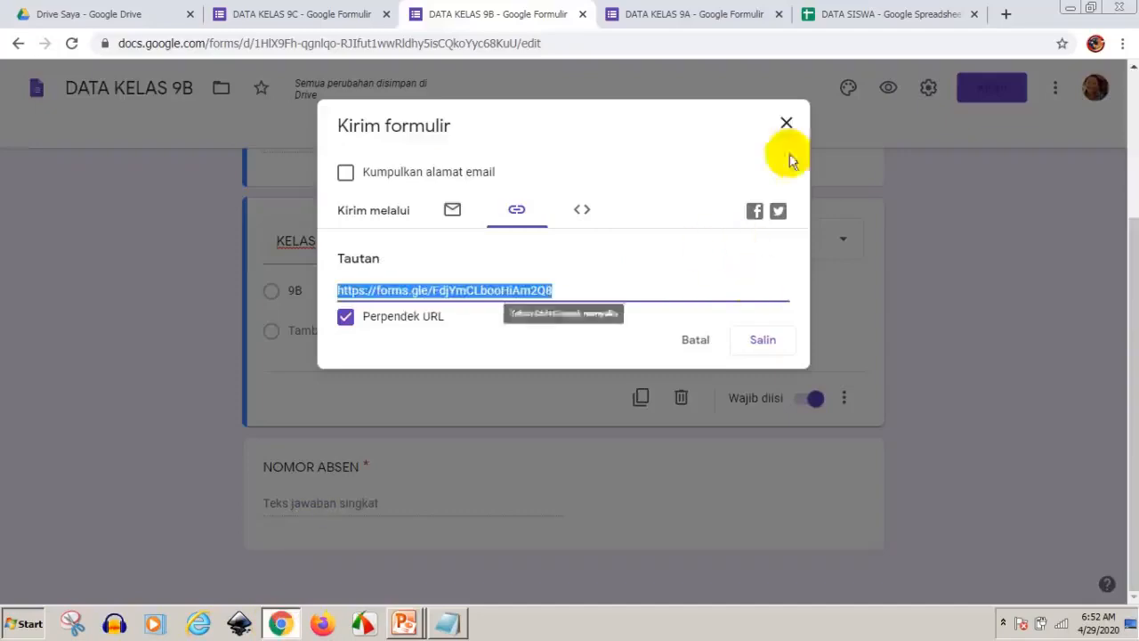
{"action": "left_click", "coordinate": [789, 124]}
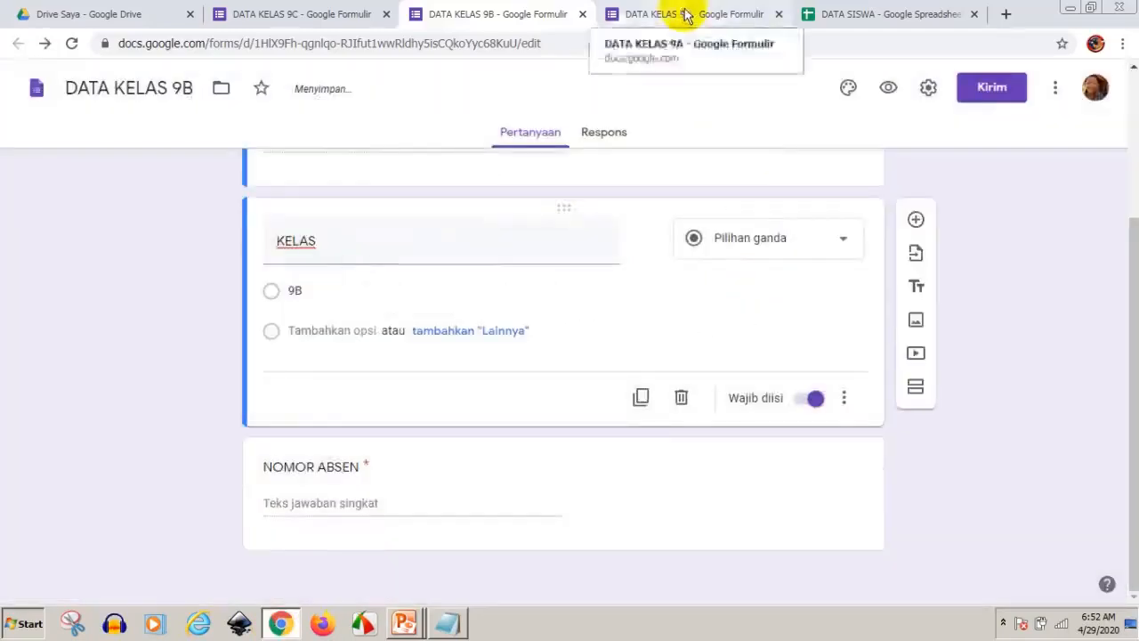
- Copy the shortened sharing link of the DATA KELAS 9A form
{"action": "left_click", "coordinate": [681, 13]}
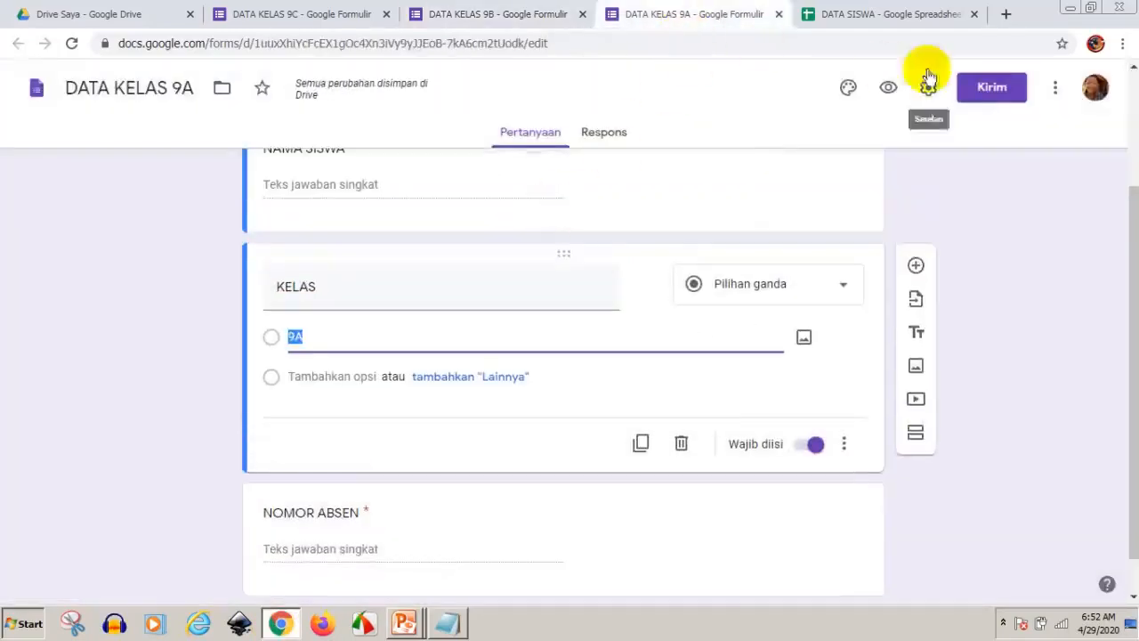
{"action": "left_click", "coordinate": [991, 87]}
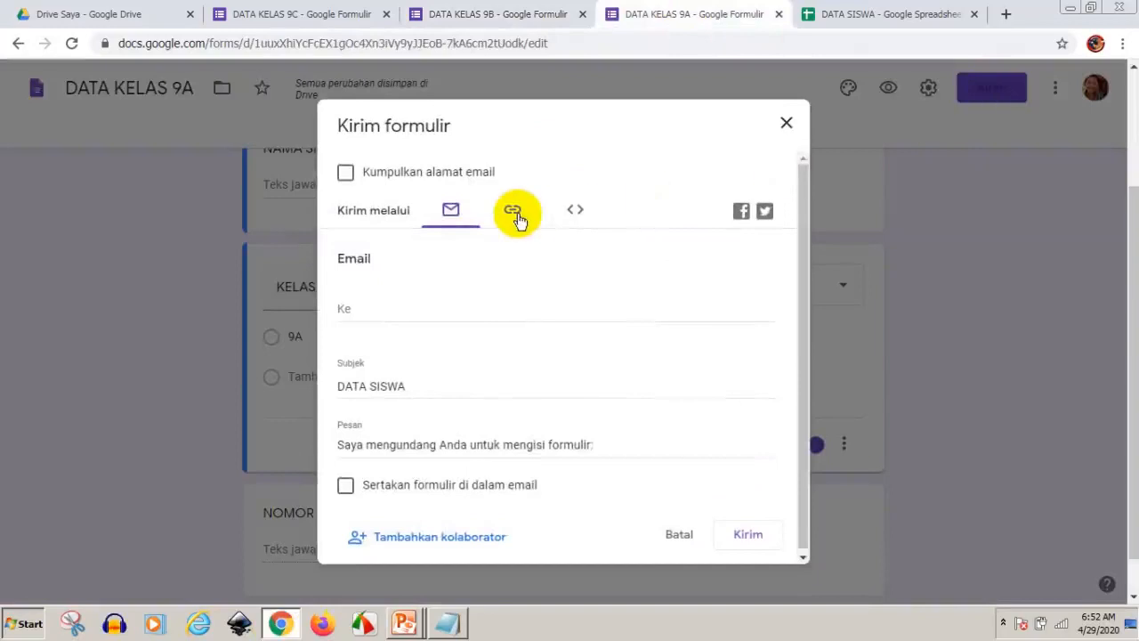
{"action": "left_click", "coordinate": [514, 213]}
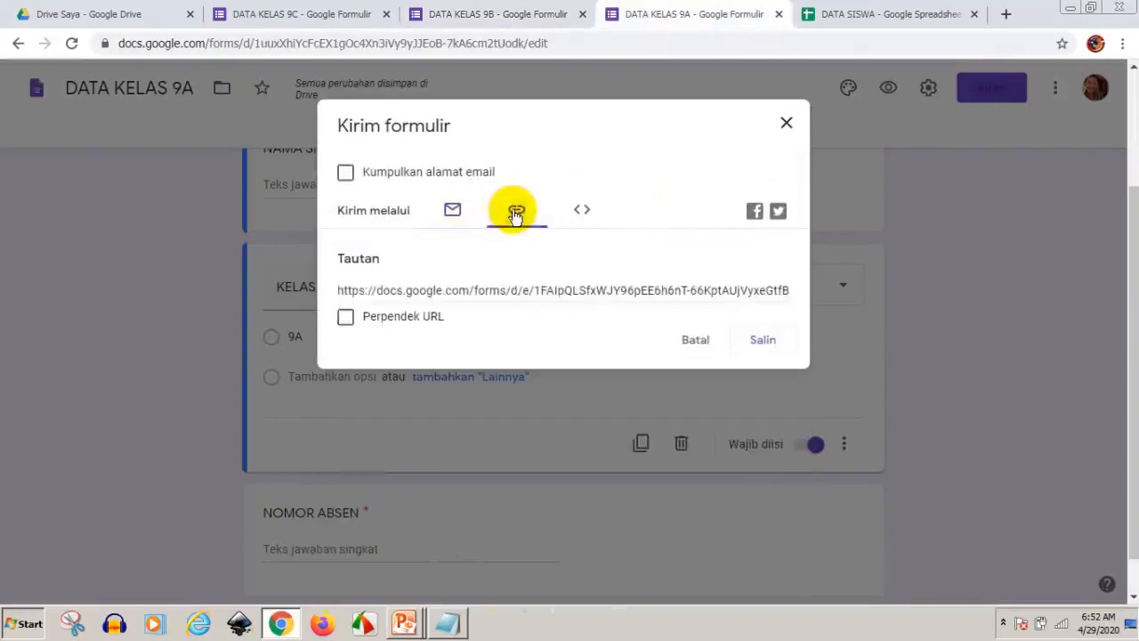
{"action": "left_click_drag", "start_coordinate": [339, 295], "coordinate": [658, 294]}
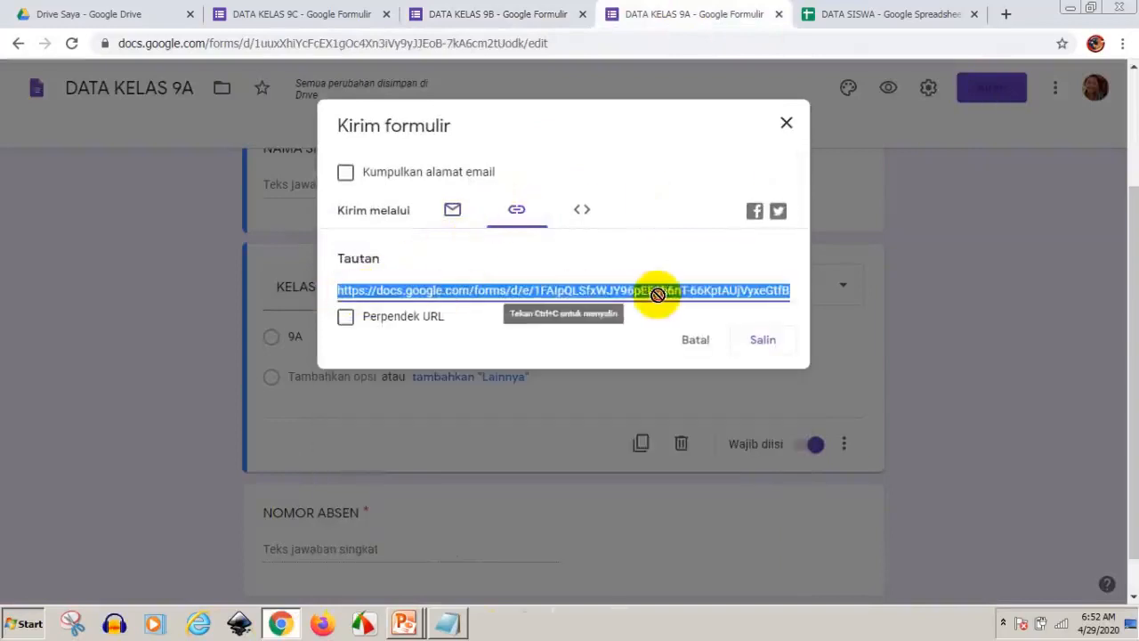
{"action": "left_click", "coordinate": [344, 320]}
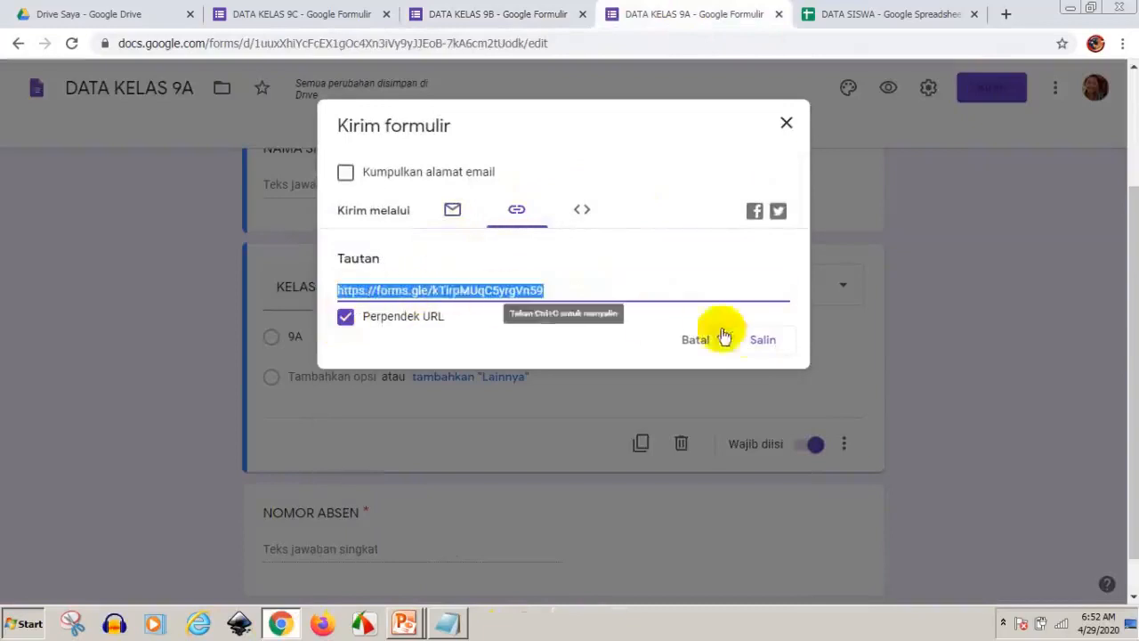
{"action": "left_click", "coordinate": [761, 341]}
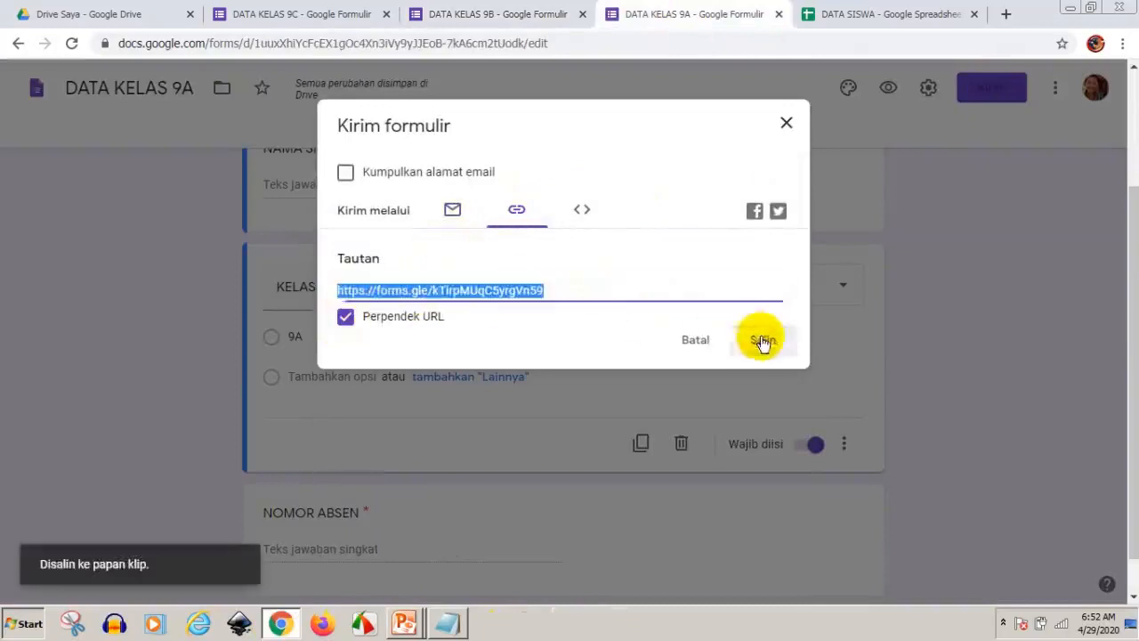
- Switch to Notepad and paste the copied form link on the empty line under the 9A label
{"action": "left_click", "coordinate": [446, 622]}
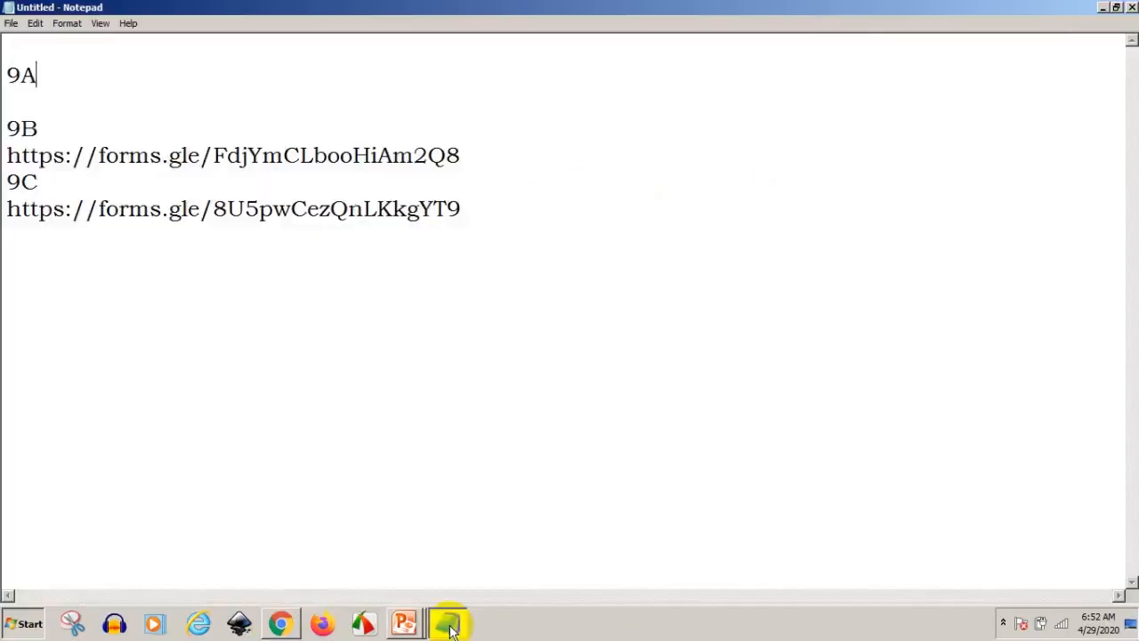
{"action": "left_click", "coordinate": [14, 107]}
{"action": "type", "text": "https://forms.gle/kTirpMUqC5yrgVn59"}
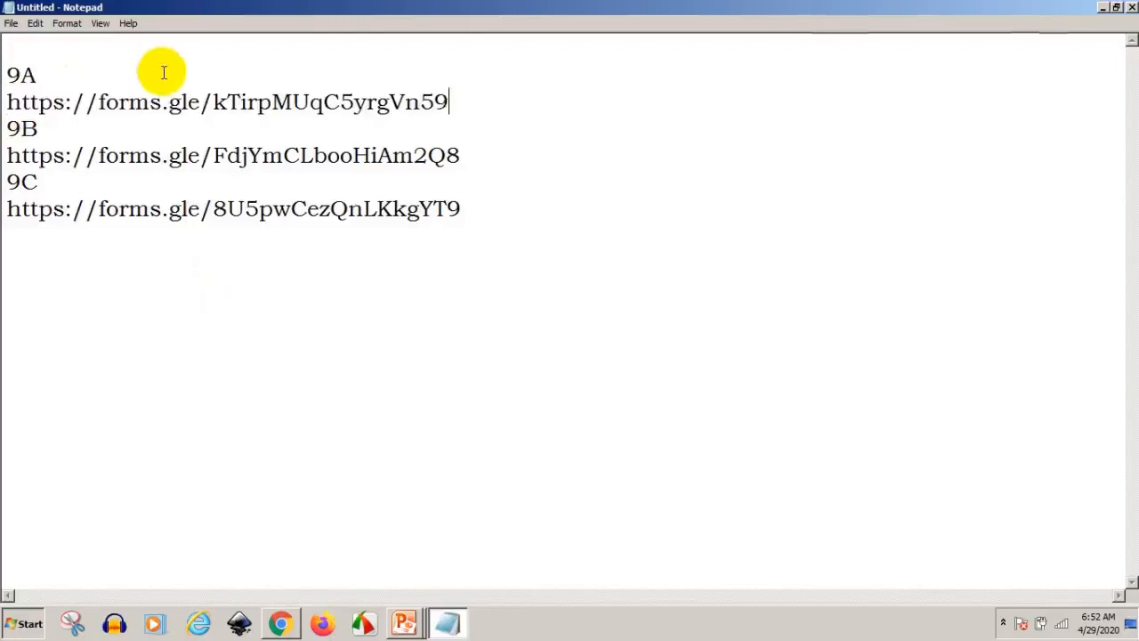
- Start Firefox without making it the default browser, and load the 9A form link copied from the Notepad list
{"action": "left_click", "coordinate": [323, 626]}
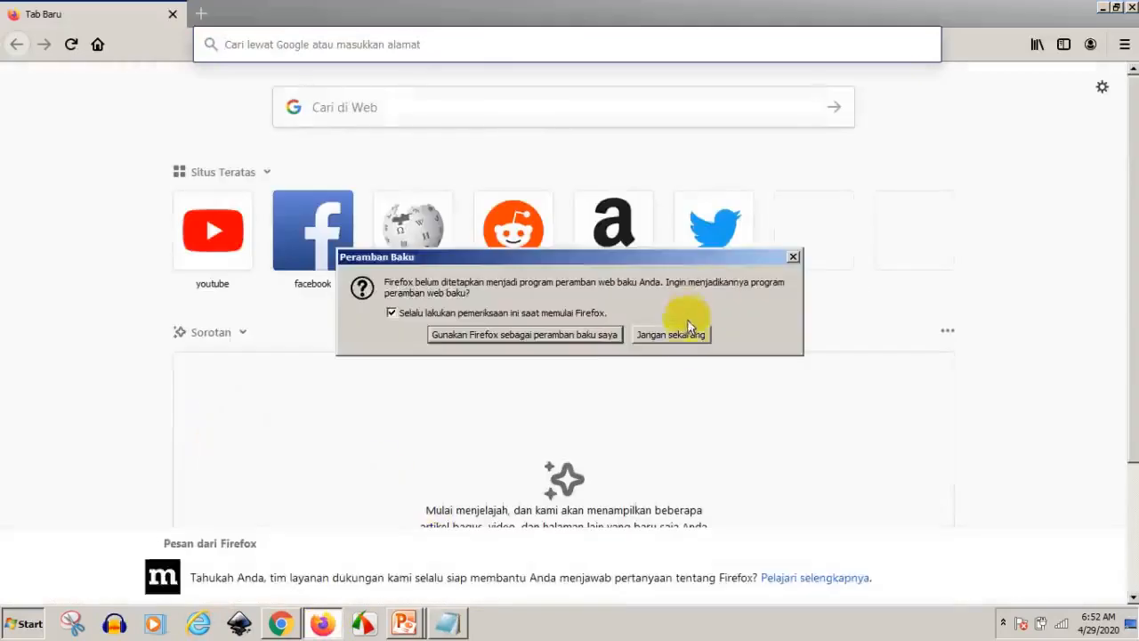
{"action": "left_click", "coordinate": [685, 335]}
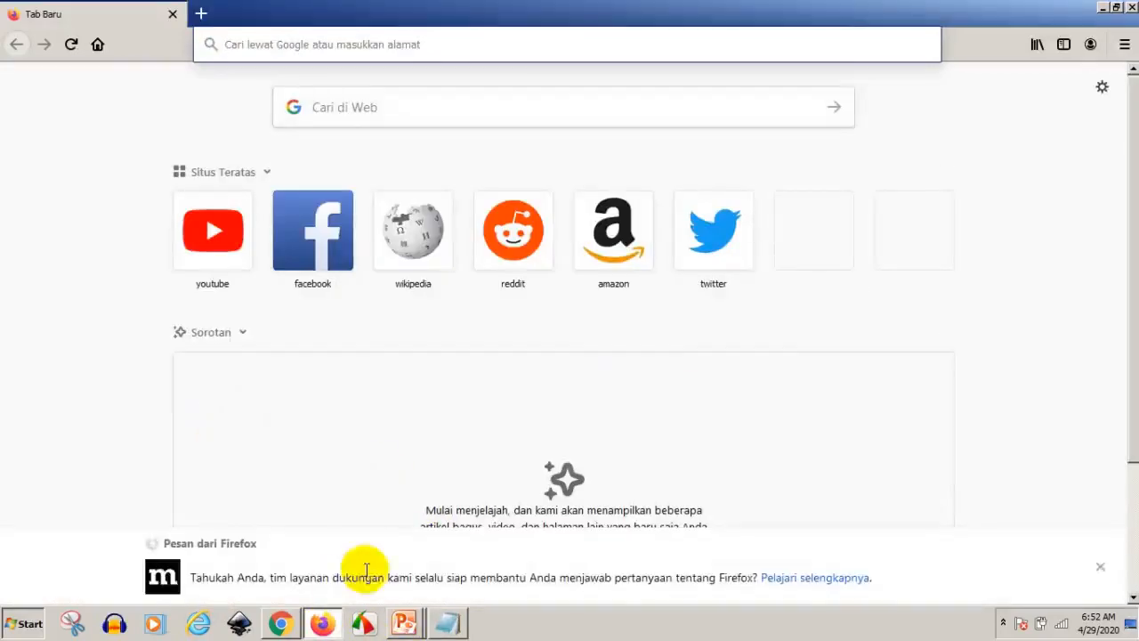
{"action": "left_click", "coordinate": [443, 623]}
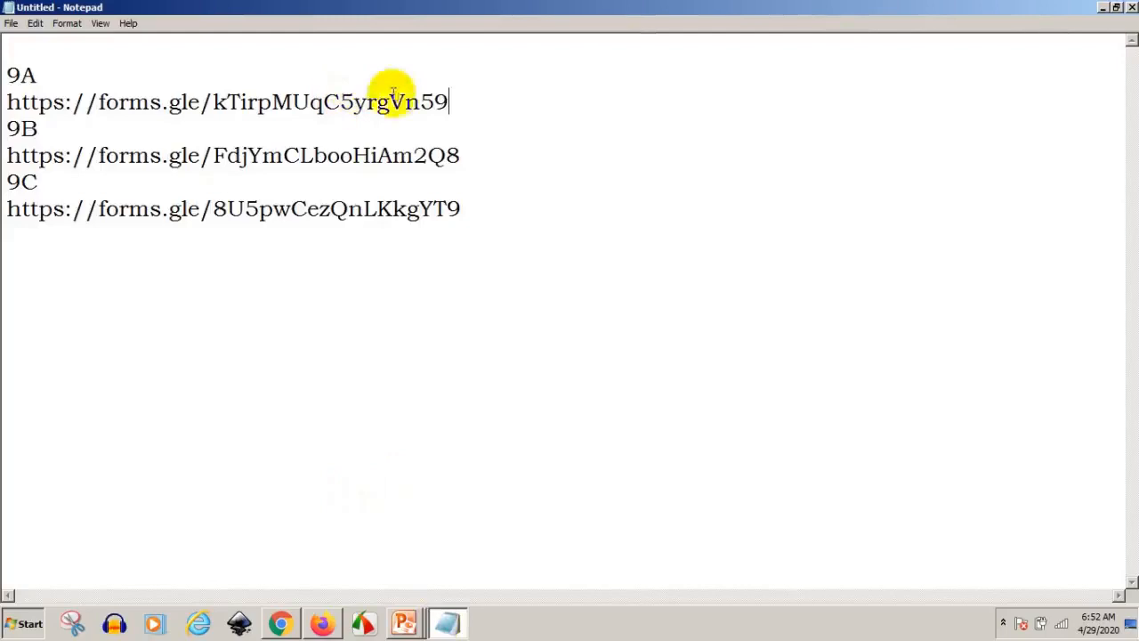
{"action": "left_click_drag", "start_coordinate": [450, 101], "coordinate": [5, 101]}
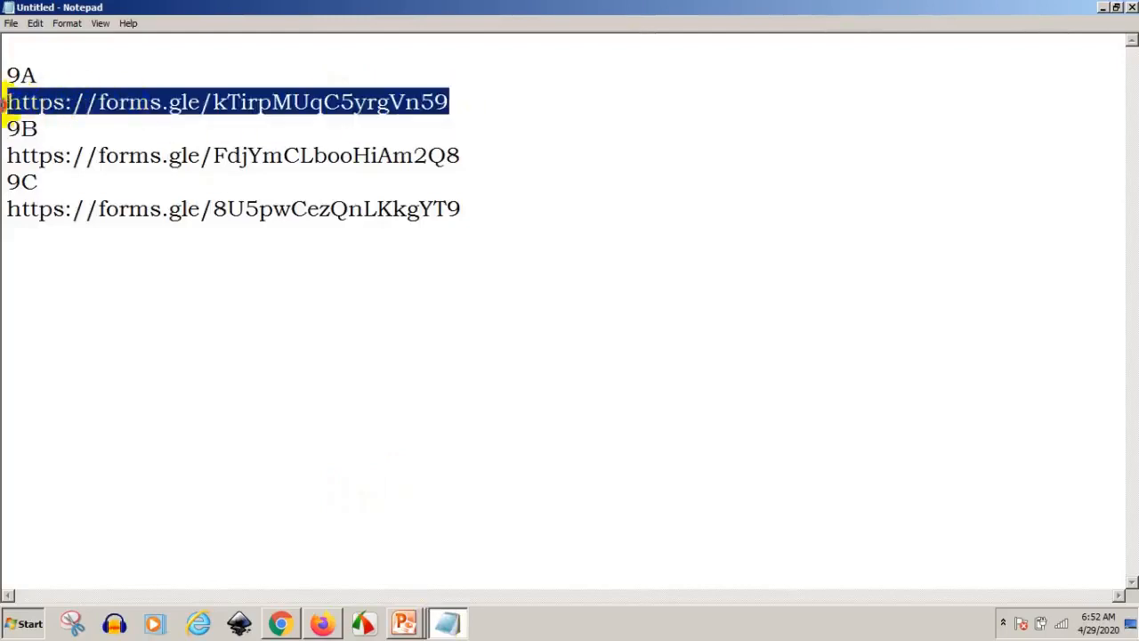
{"action": "right_click", "coordinate": [73, 102]}
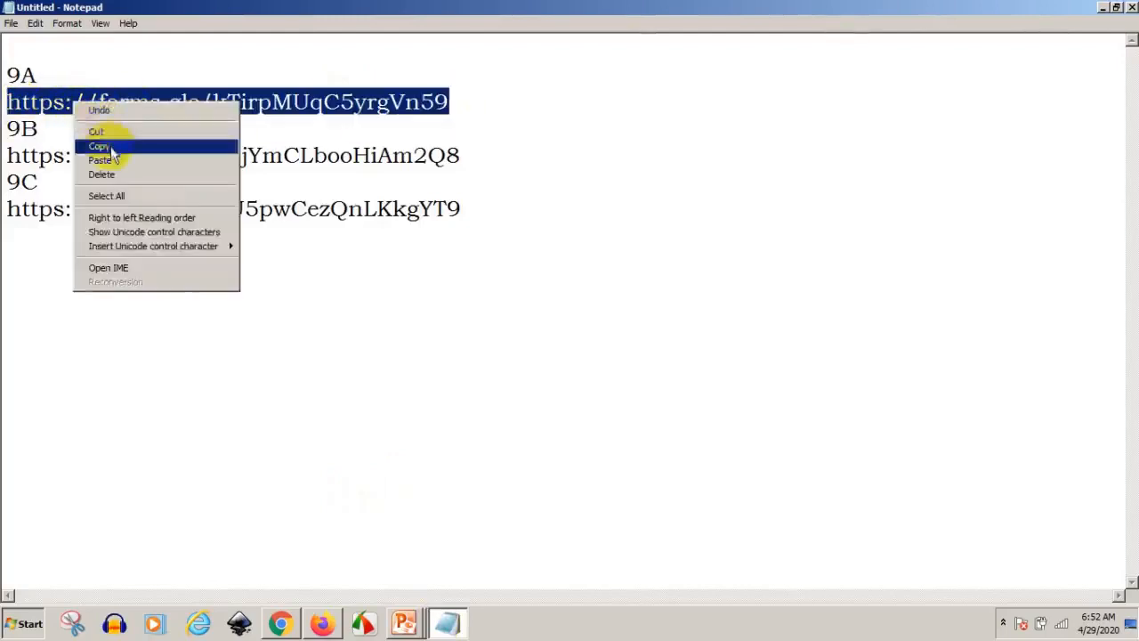
{"action": "left_click", "coordinate": [107, 145]}
{"action": "left_click", "coordinate": [317, 624]}
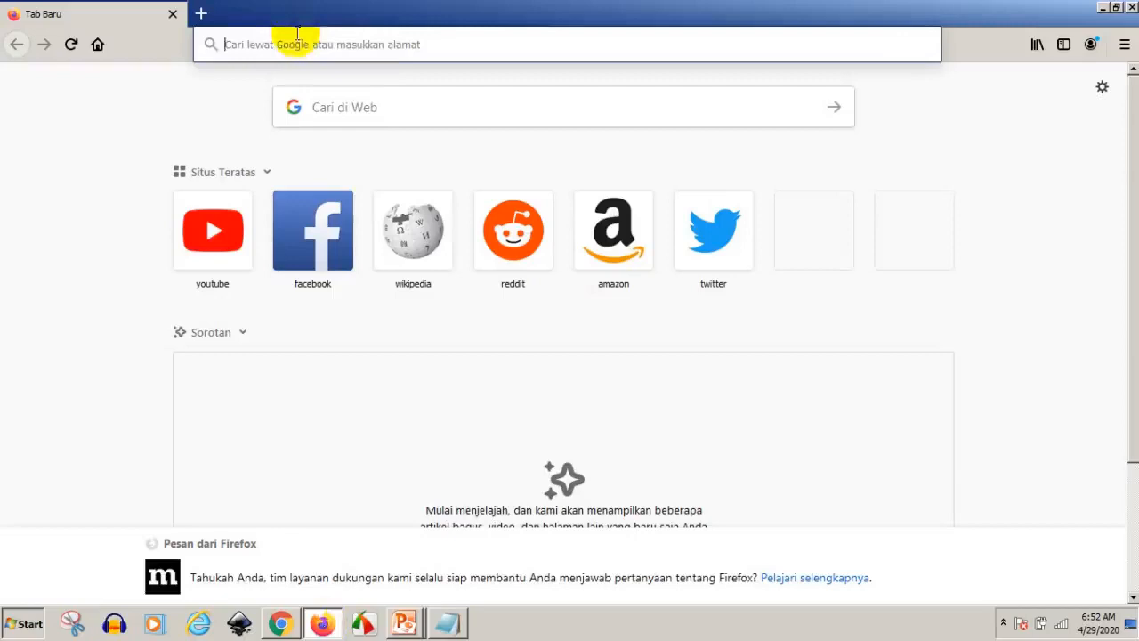
{"action": "right_click", "coordinate": [270, 40]}
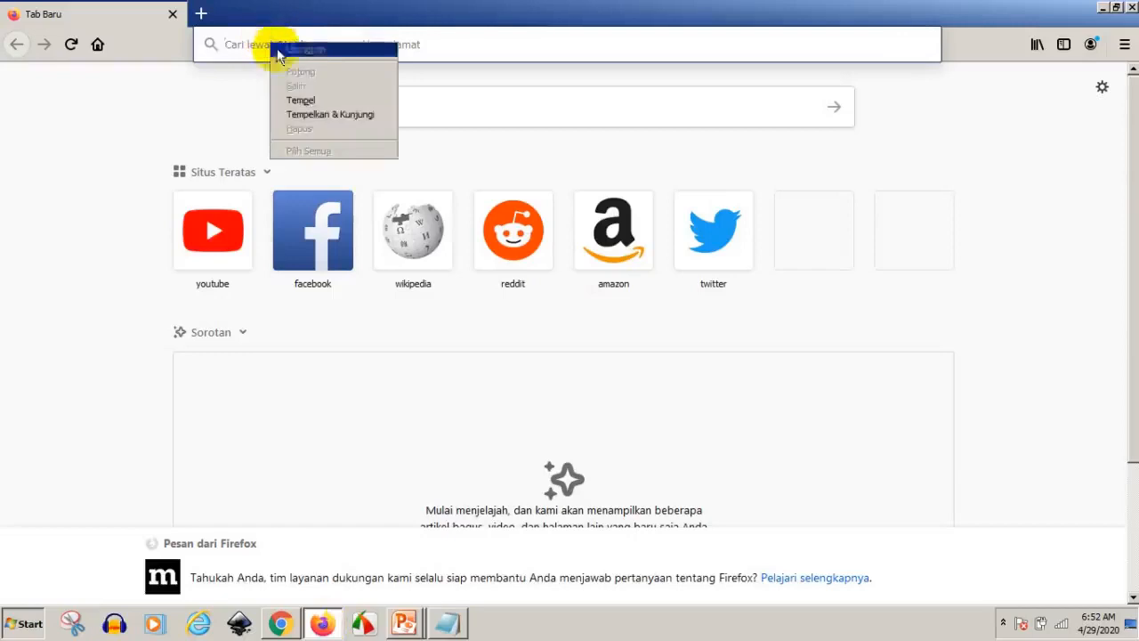
{"action": "left_click", "coordinate": [335, 116]}
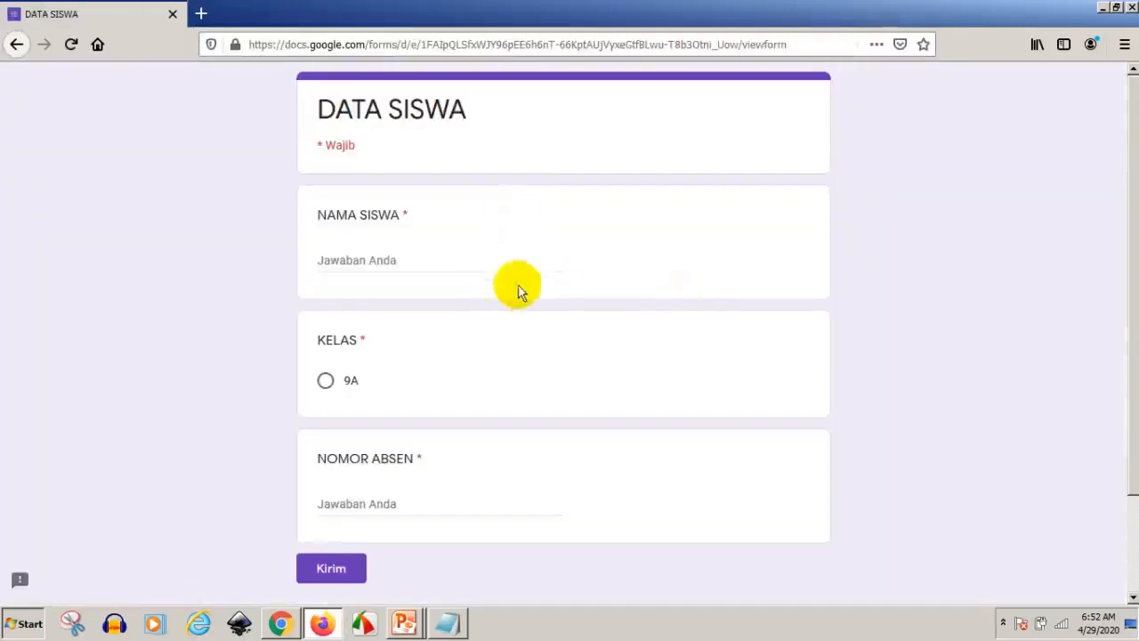
- Submit a test response with a student's name, KELAS 9A and NOMOR ABSEN 1
{"action": "left_click", "coordinate": [390, 261]}
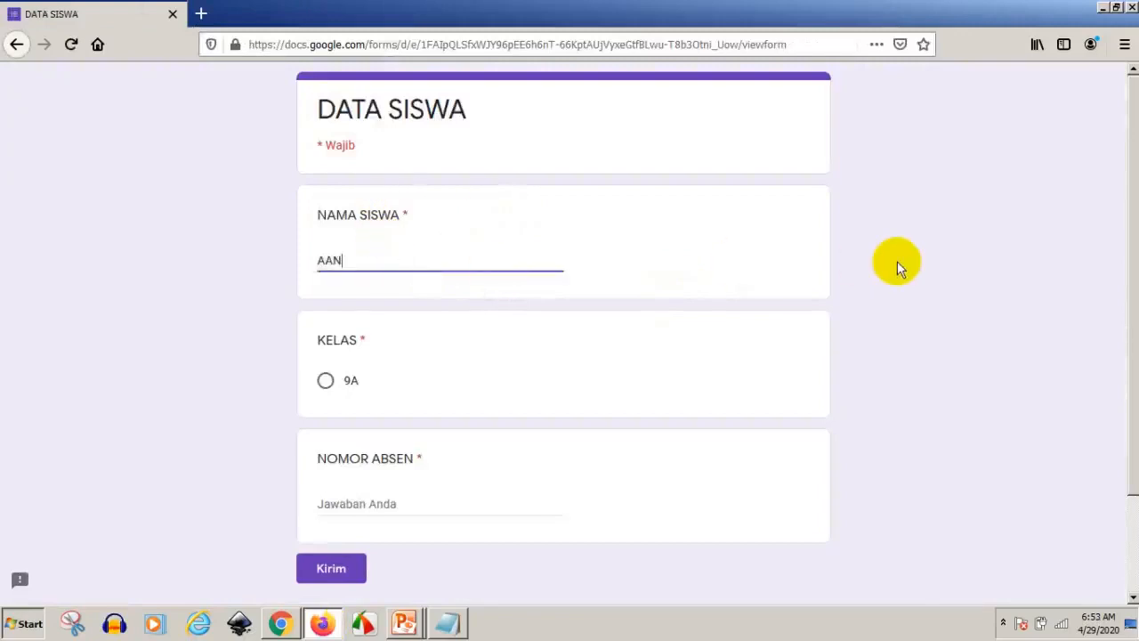
{"action": "left_click", "coordinate": [327, 383]}
{"action": "left_click", "coordinate": [363, 506]}
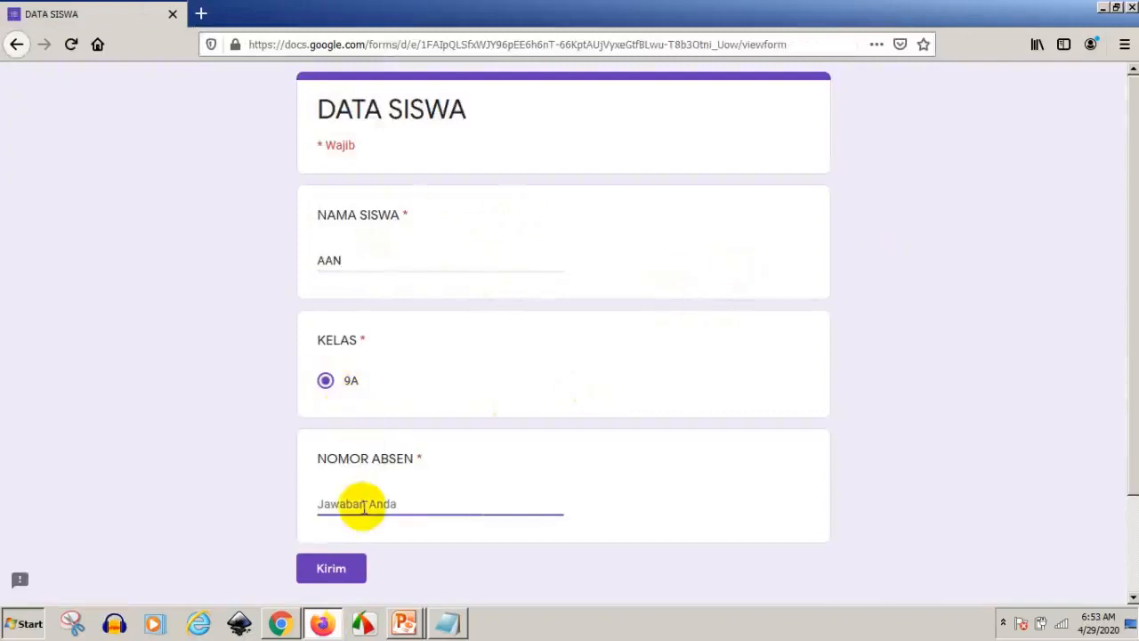
{"action": "type", "text": "1"}
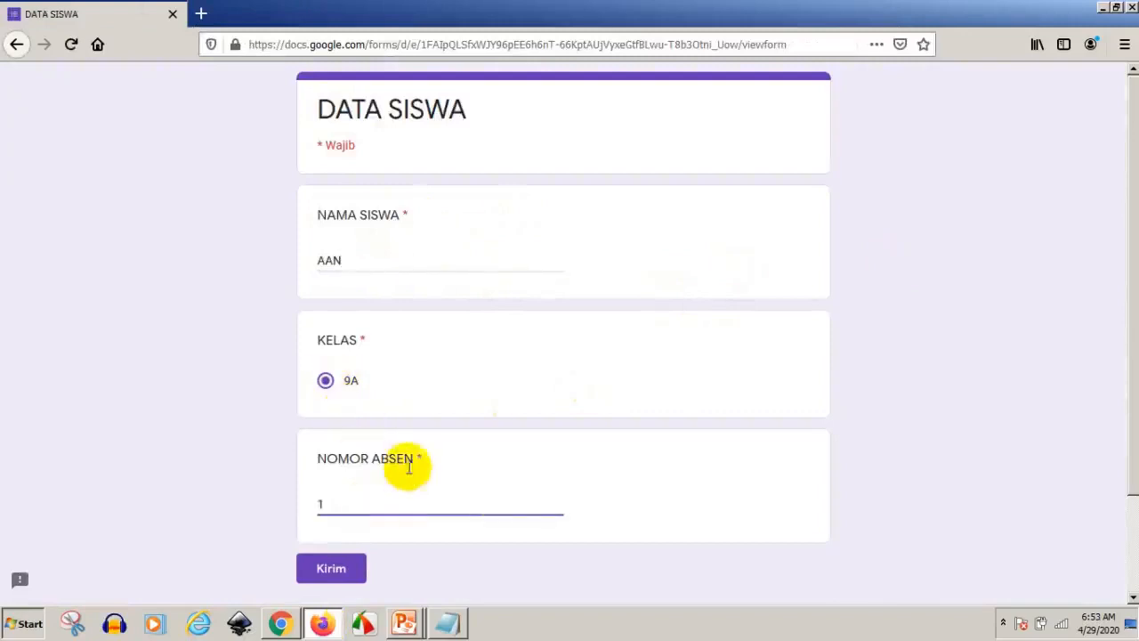
{"action": "left_click", "coordinate": [329, 571]}
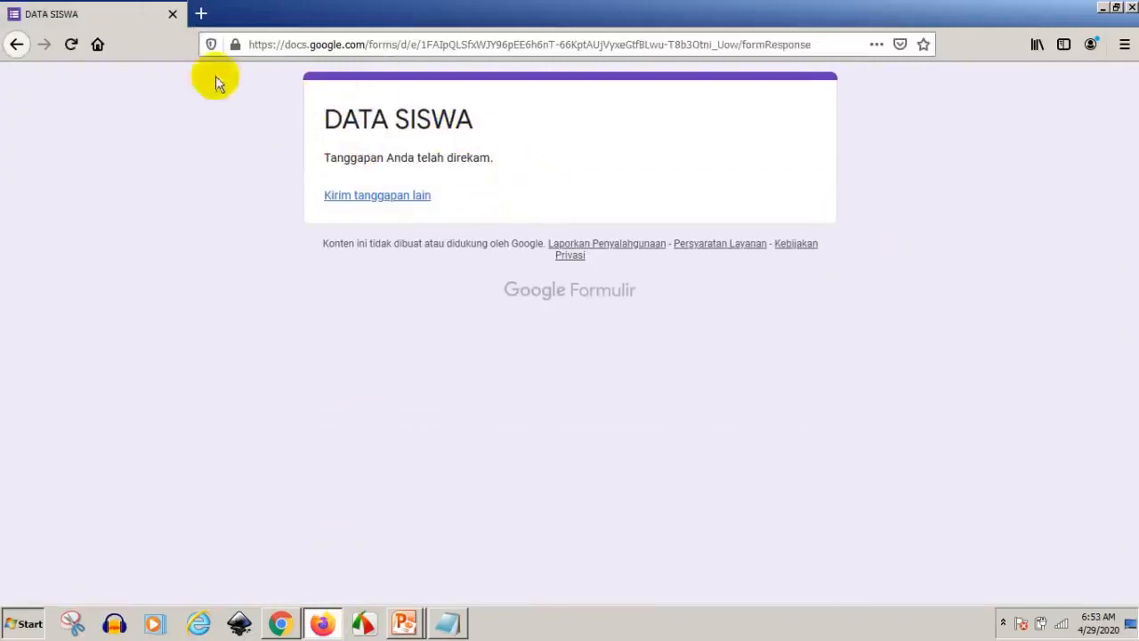
- Replace the submitted form's tab with a new one and load the copied 9A form link again
{"action": "left_click", "coordinate": [201, 14]}
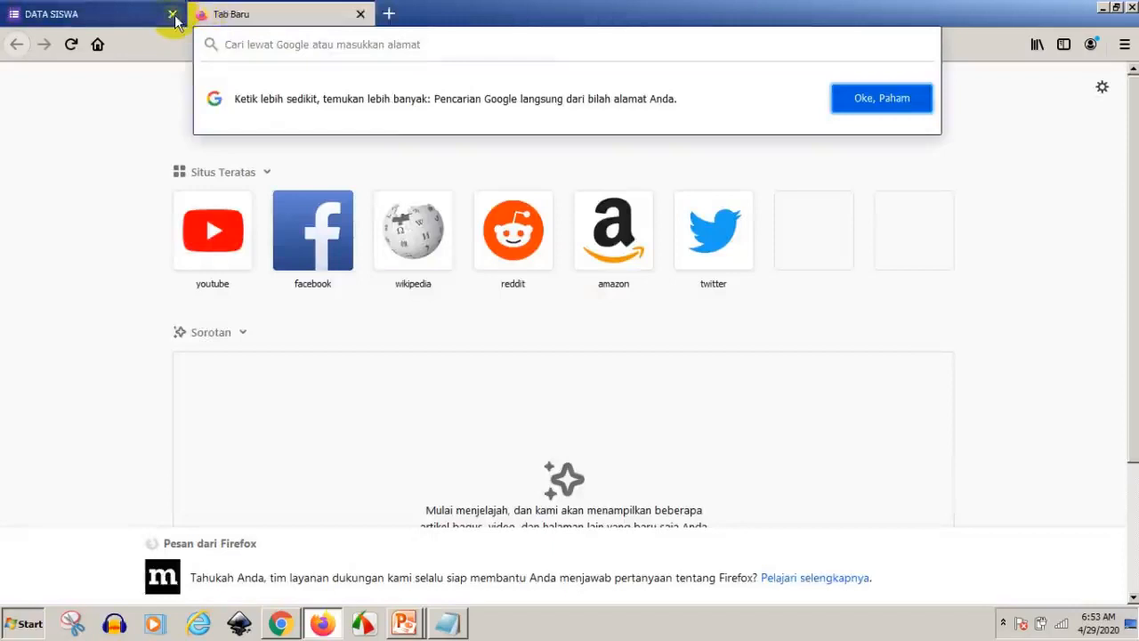
{"action": "left_click", "coordinate": [174, 15]}
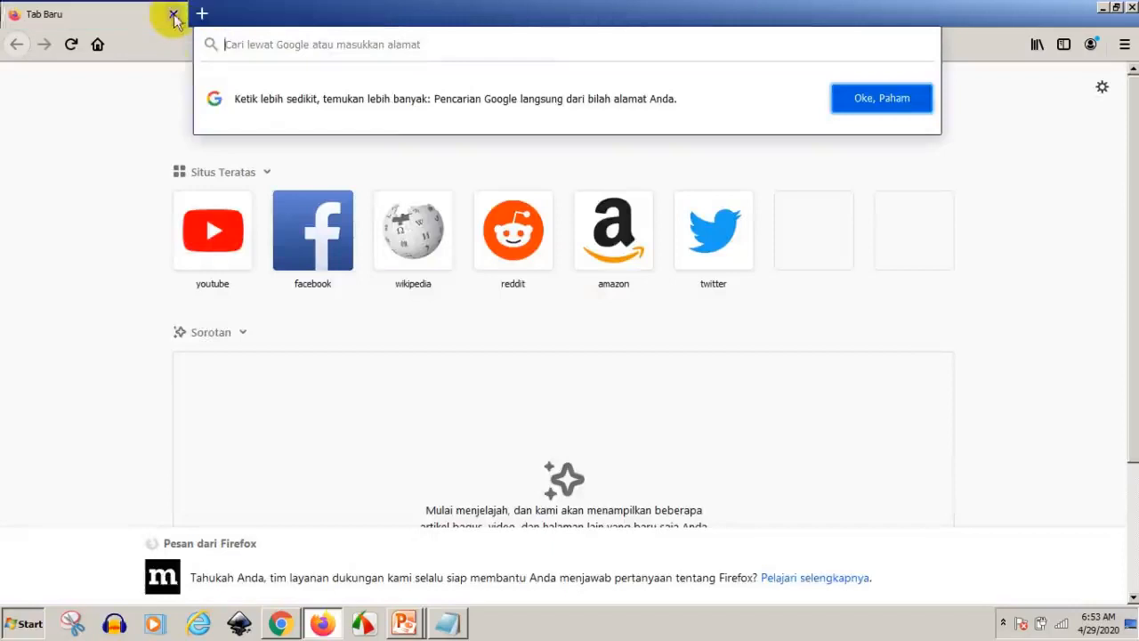
{"action": "left_click", "coordinate": [893, 103]}
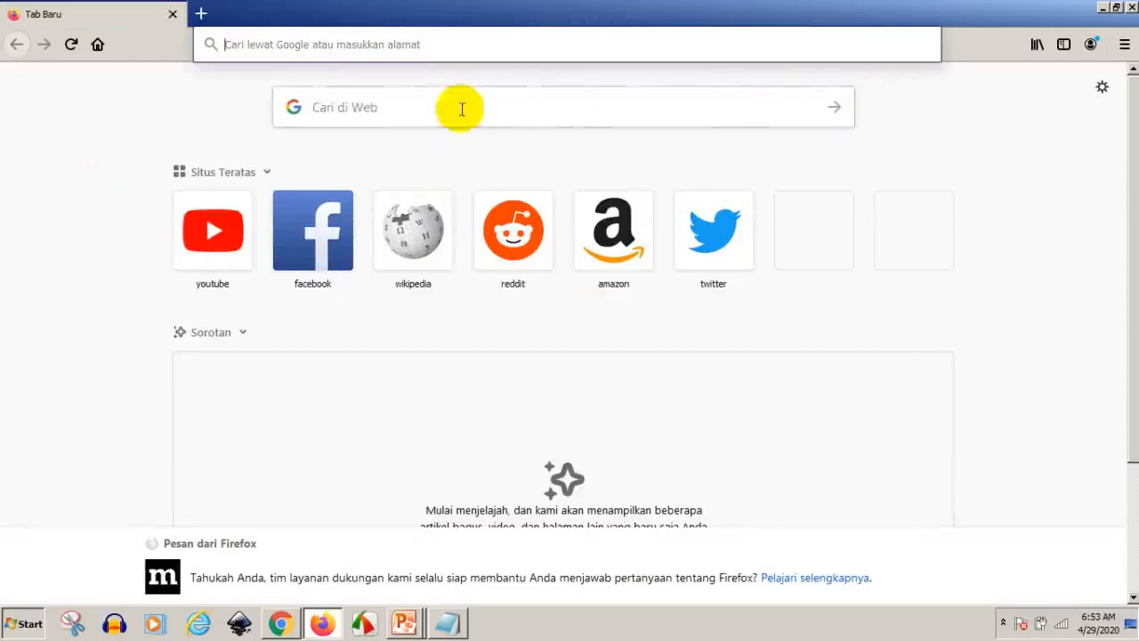
{"action": "right_click", "coordinate": [295, 45]}
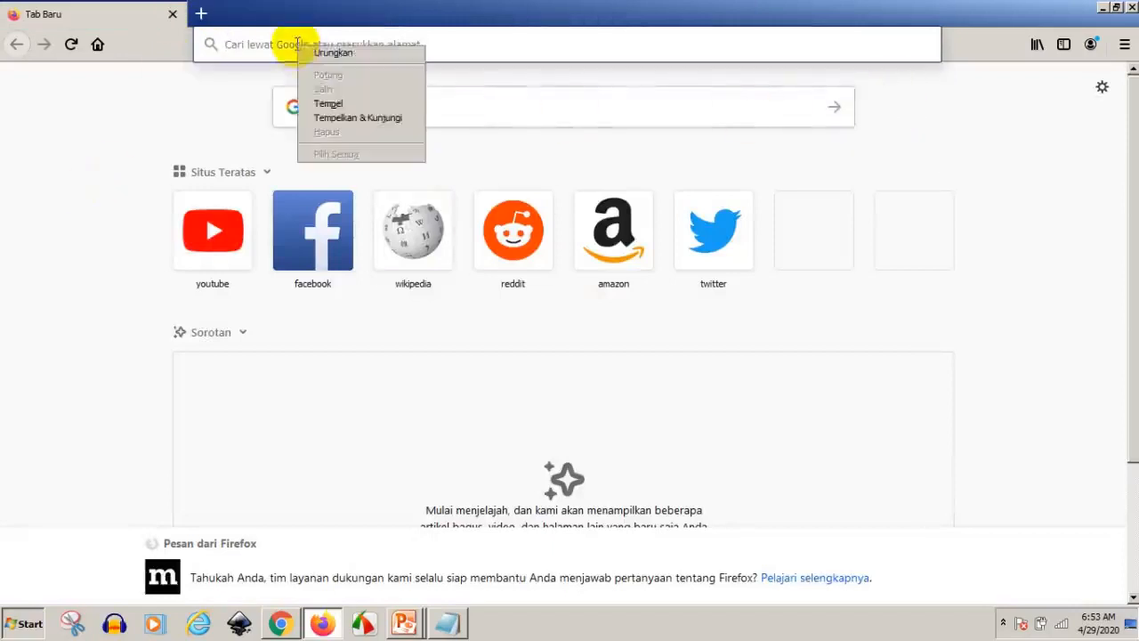
{"action": "left_click", "coordinate": [361, 121]}
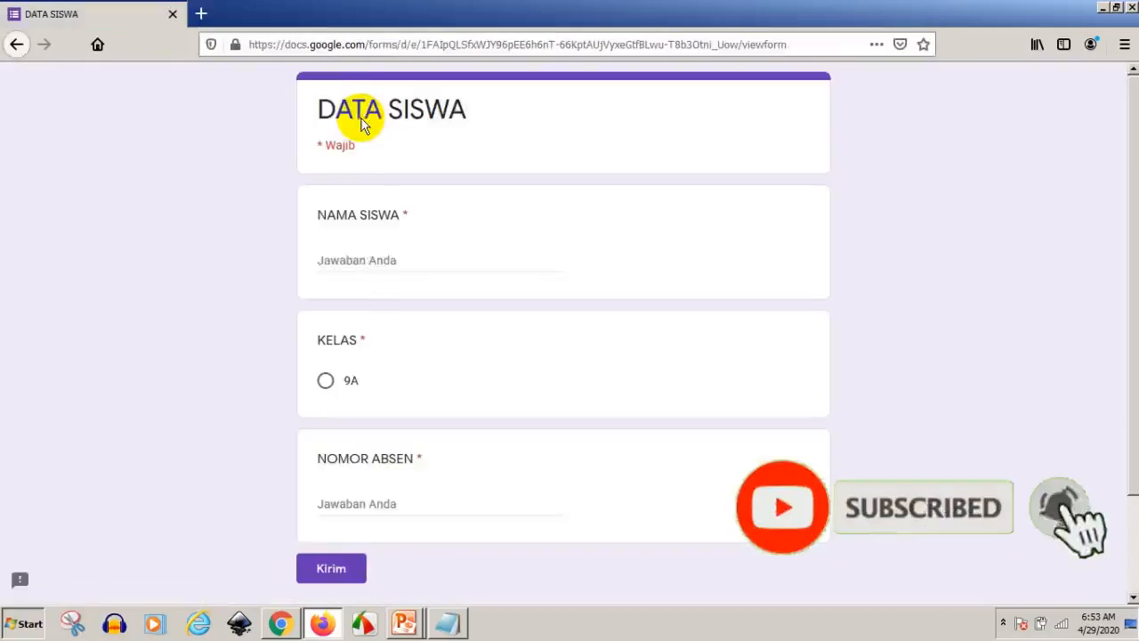
- Submit a second response with another student's name, KELAS 9A and NOMOR ABSEN 3
{"action": "left_click", "coordinate": [362, 260]}
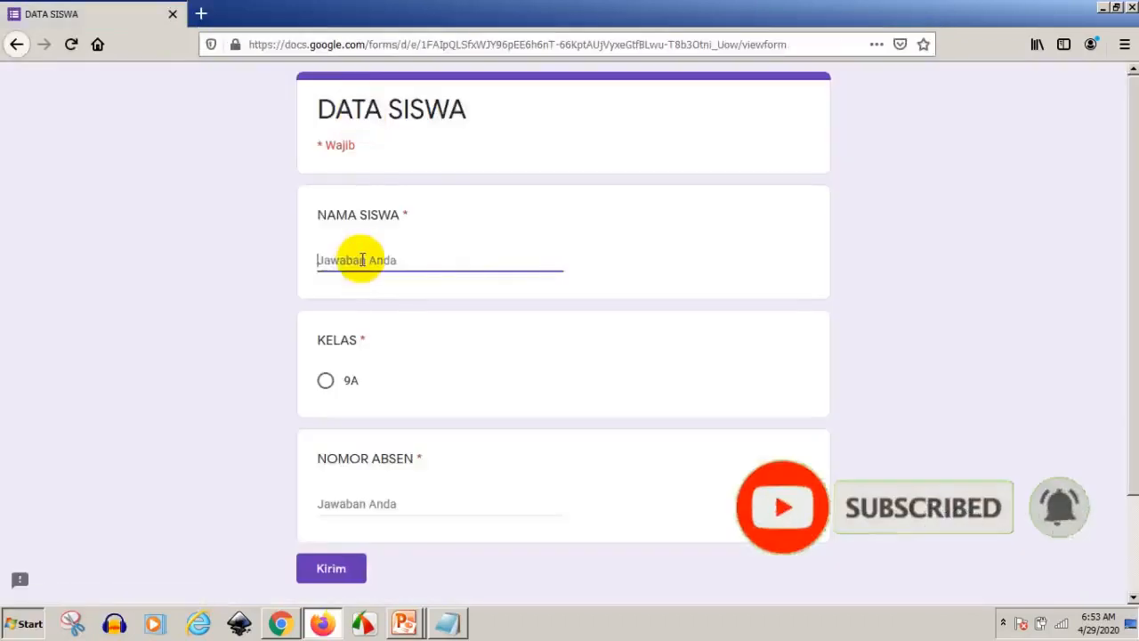
{"action": "type", "text": "IIN"}
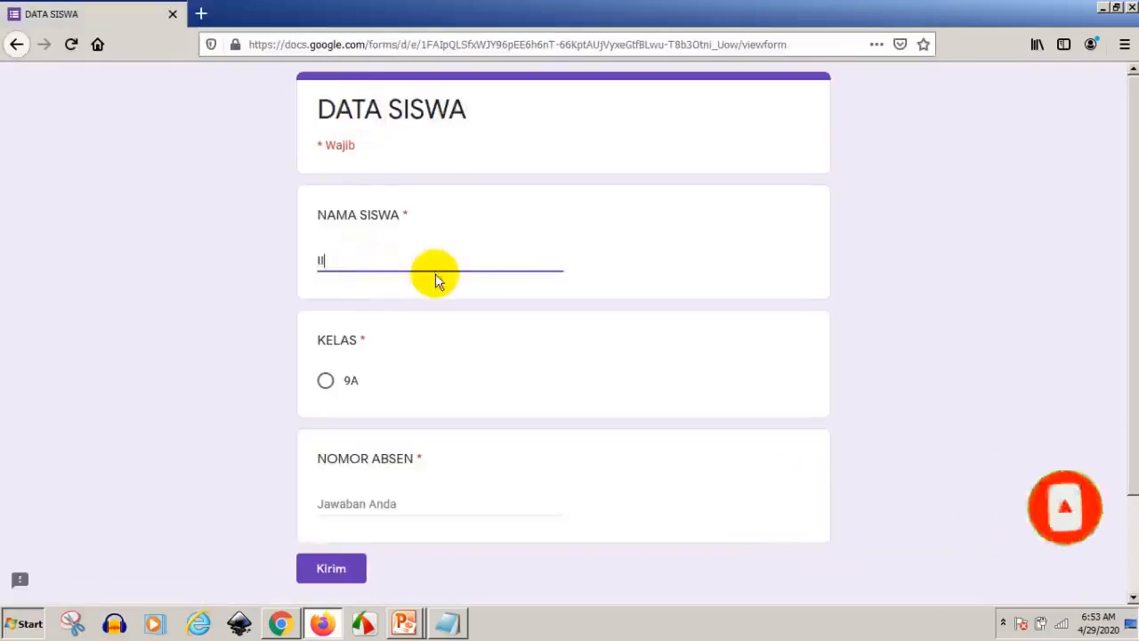
{"action": "left_click", "coordinate": [327, 381]}
{"action": "left_click", "coordinate": [321, 511]}
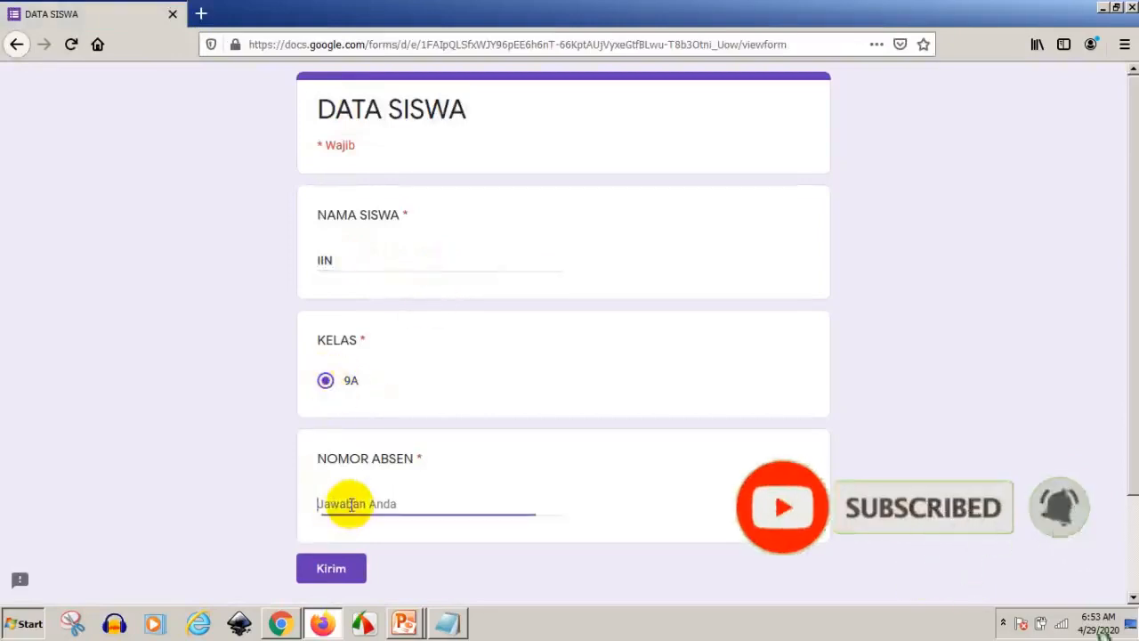
{"action": "type", "text": "3"}
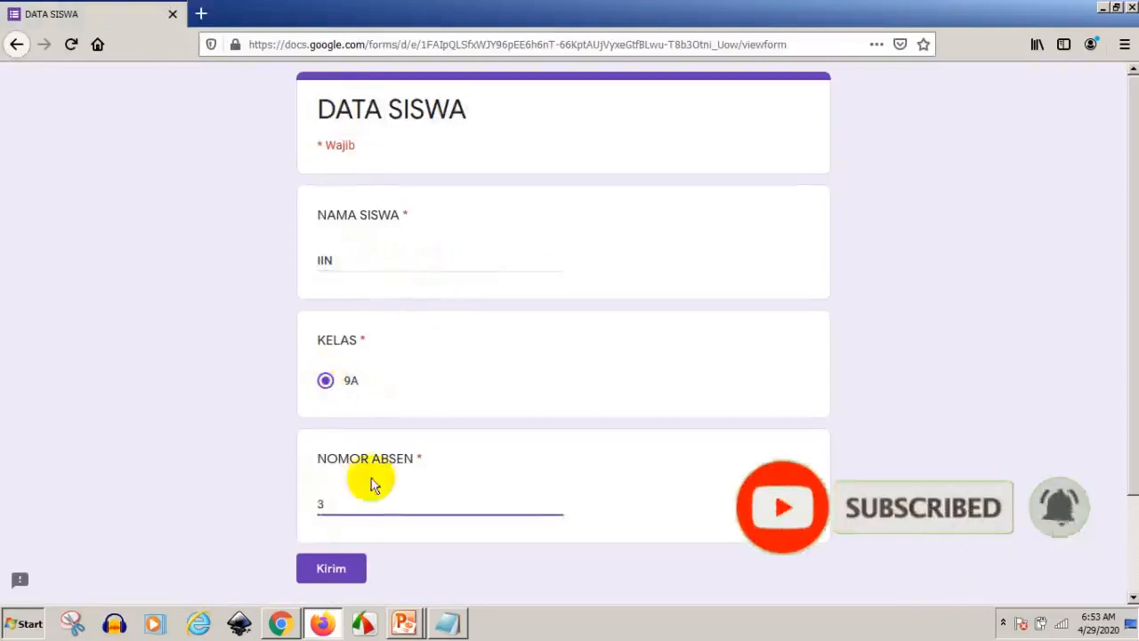
{"action": "left_click", "coordinate": [324, 574]}
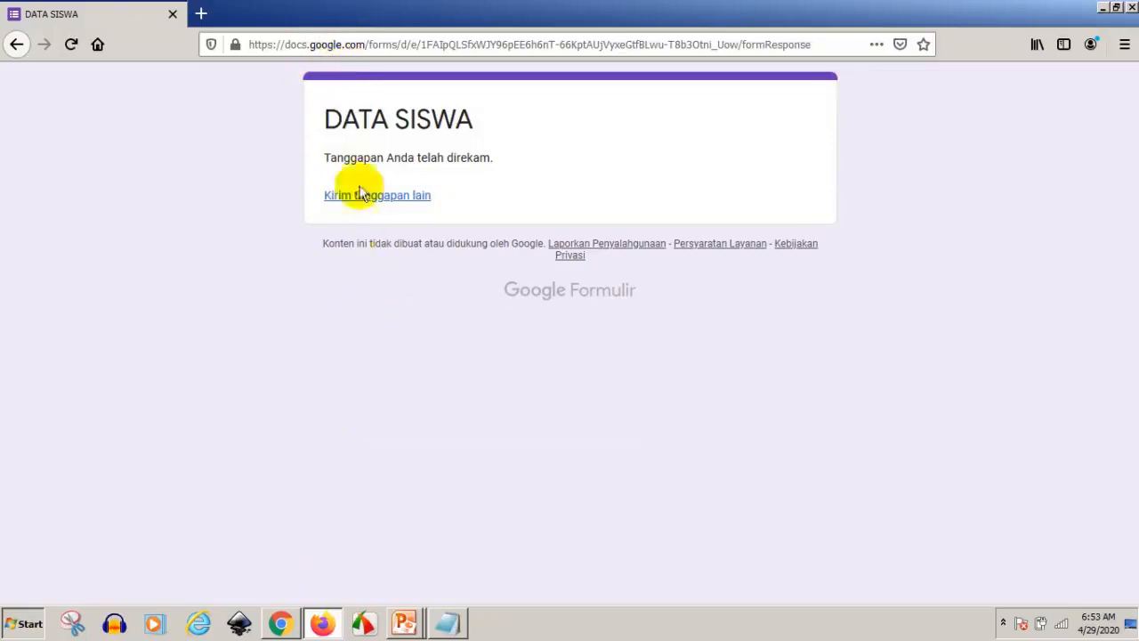
- Copy the 9B form link from the Notepad list and load it in Firefox in place of the submitted 9A form
{"action": "left_click", "coordinate": [445, 622]}
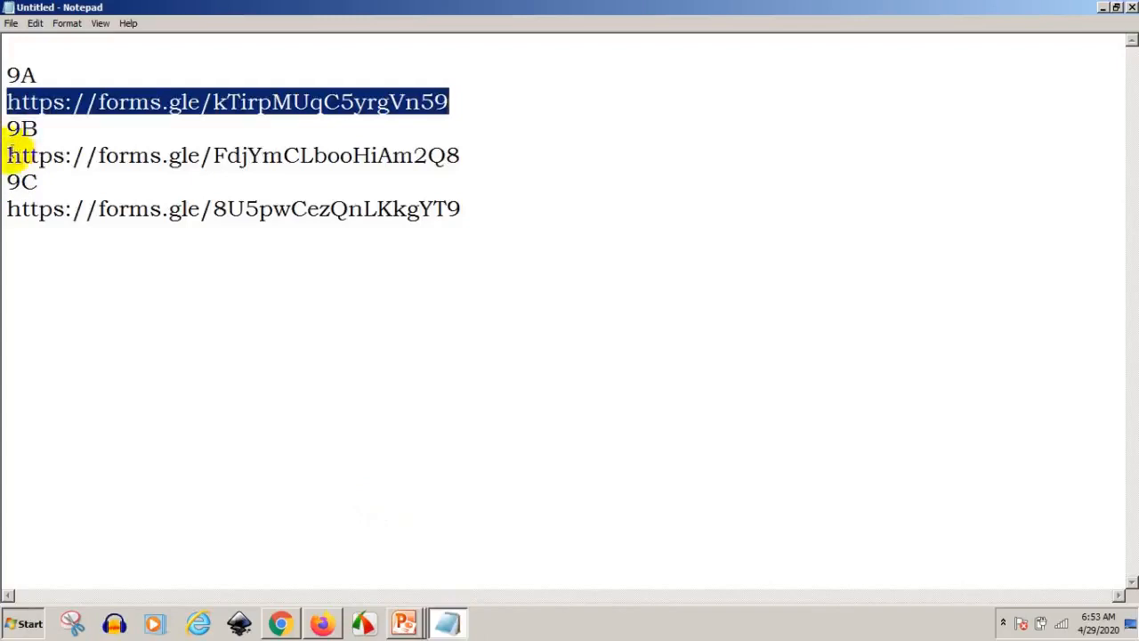
{"action": "left_click_drag", "start_coordinate": [9, 155], "coordinate": [470, 143]}
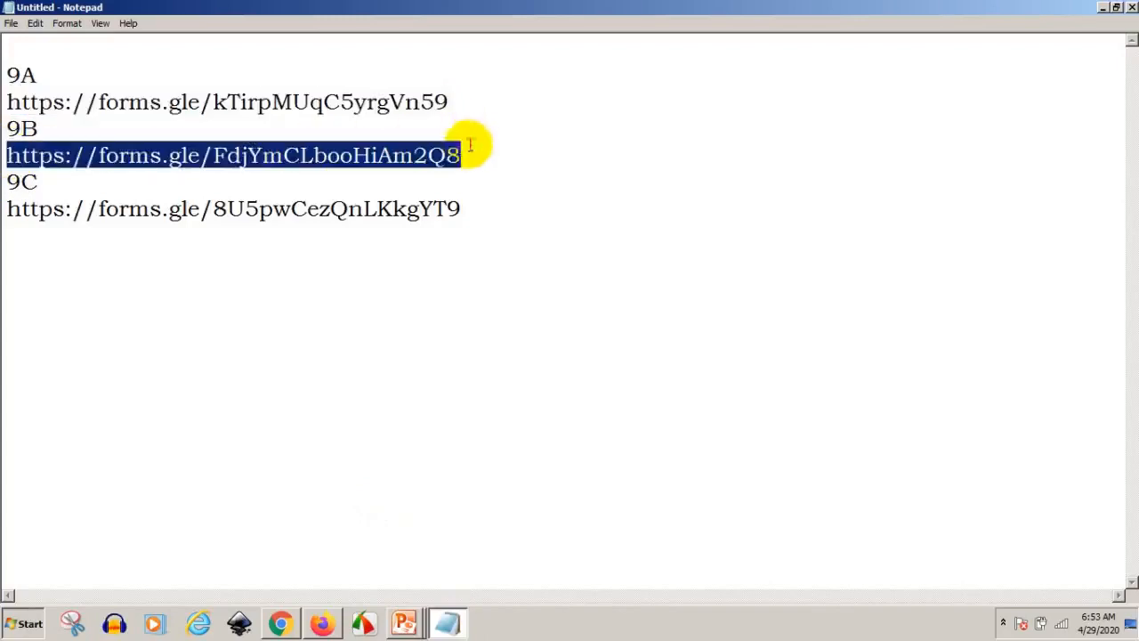
{"action": "right_click", "coordinate": [442, 153]}
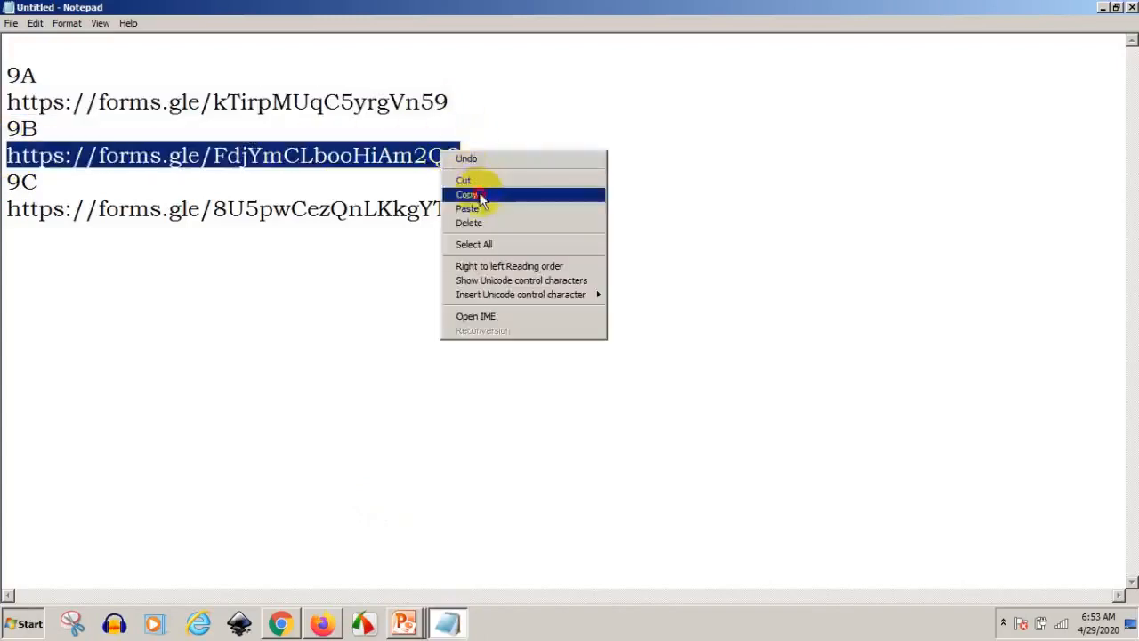
{"action": "left_click", "coordinate": [467, 194]}
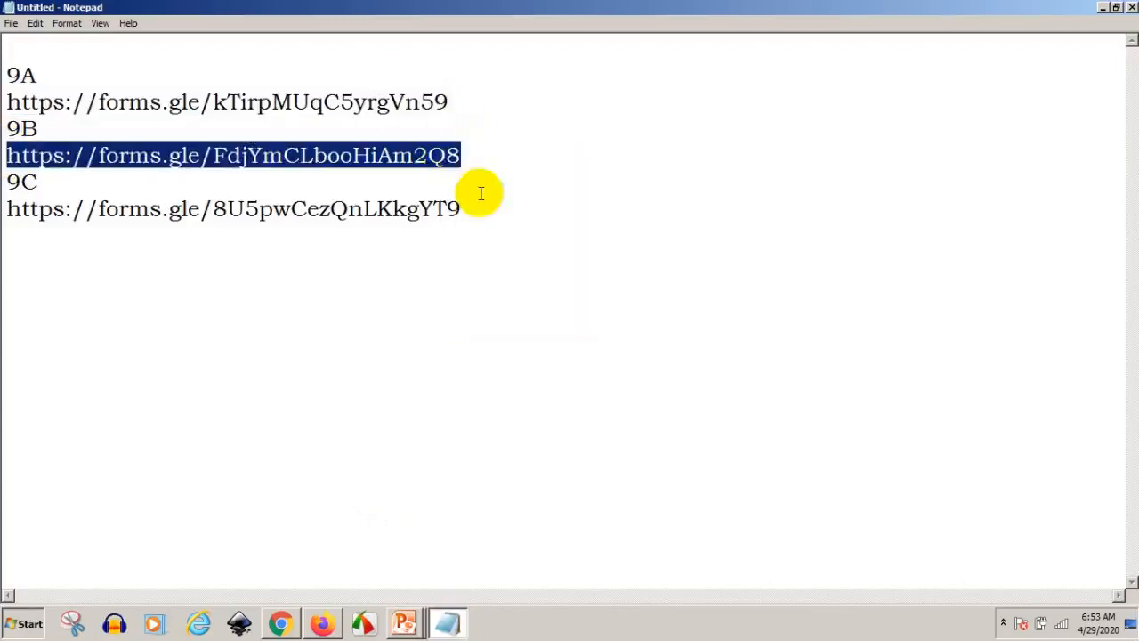
{"action": "left_click", "coordinate": [323, 626]}
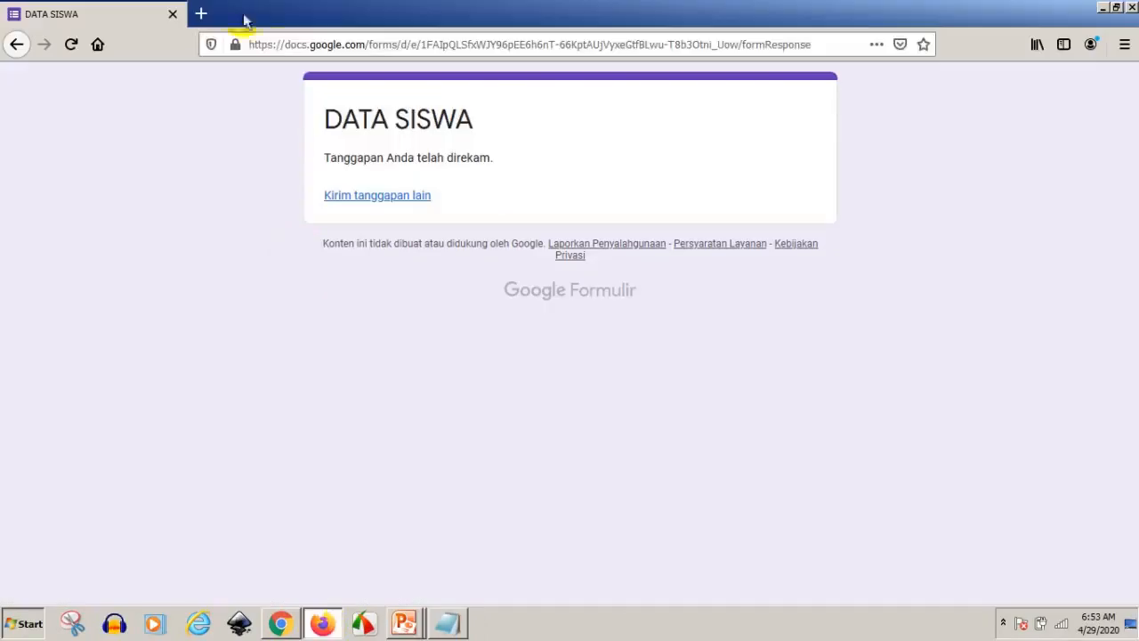
{"action": "left_click", "coordinate": [287, 43]}
{"action": "right_click", "coordinate": [294, 47]}
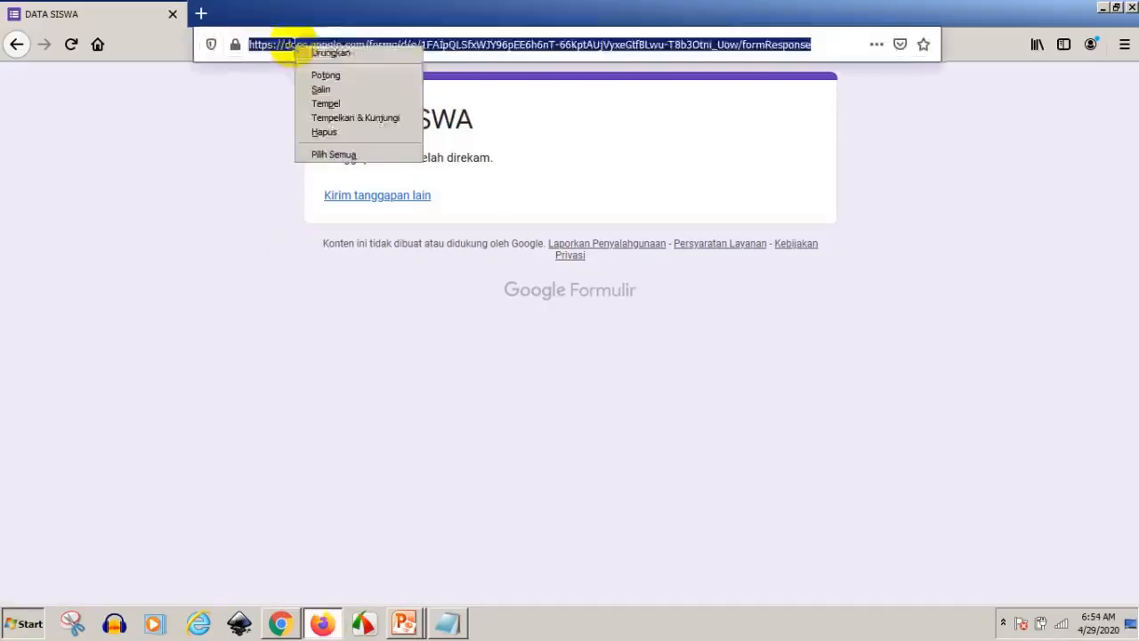
{"action": "left_click", "coordinate": [352, 117]}
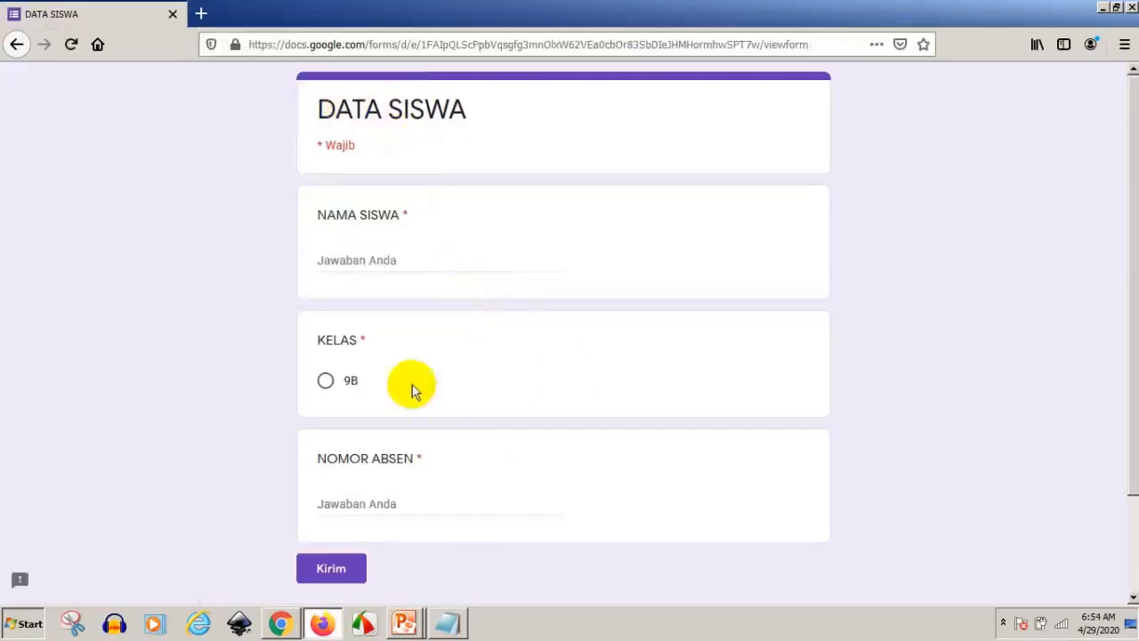
- Submit a test response with a student's name, KELAS 9B and NOMOR ABSEN 2
{"action": "left_click", "coordinate": [395, 263]}
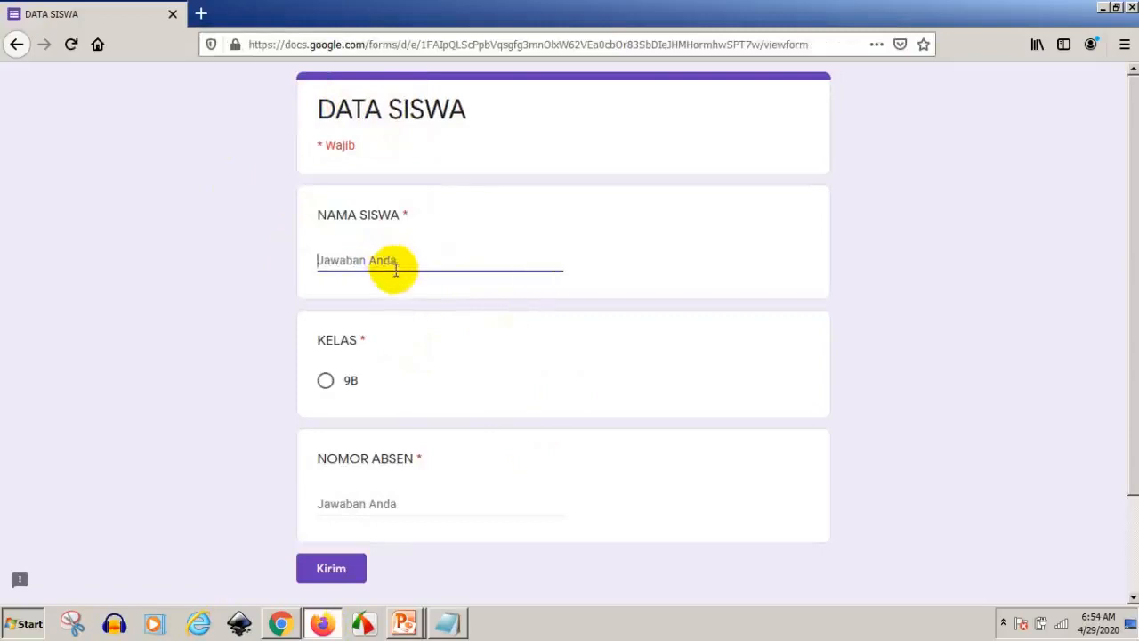
{"action": "type", "text": "ANDRIAN"}
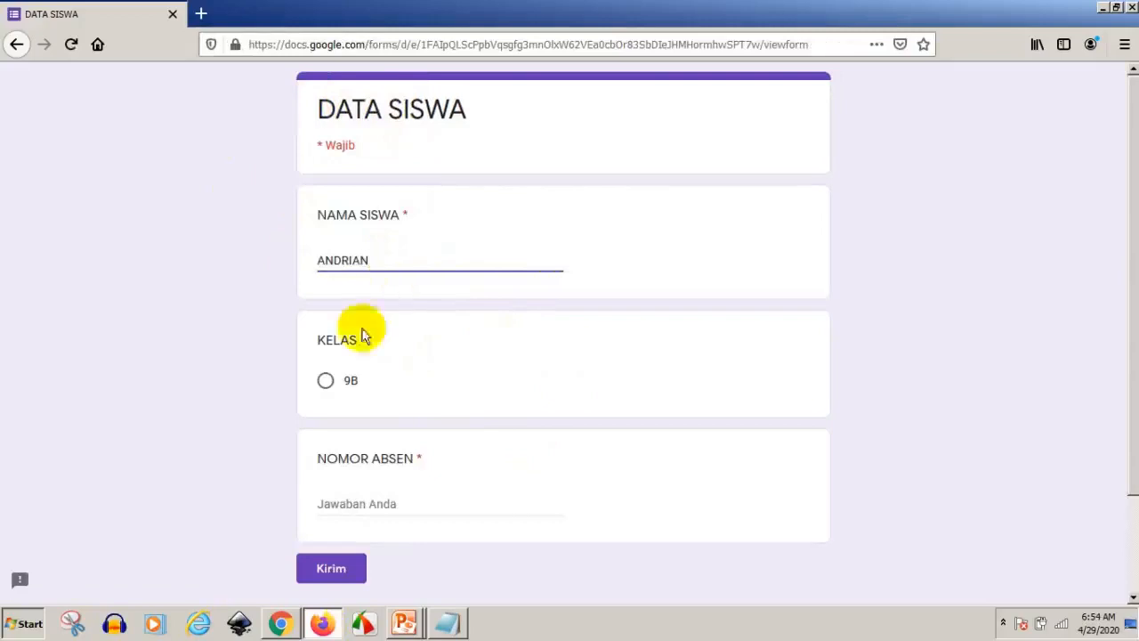
{"action": "left_click", "coordinate": [326, 380]}
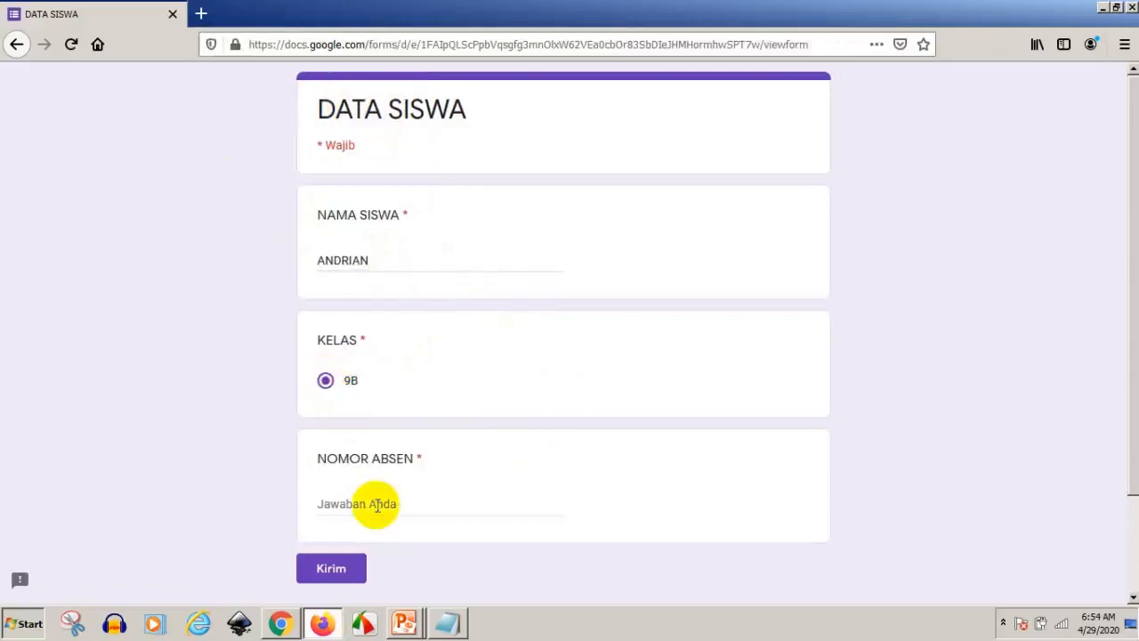
{"action": "type", "text": "2"}
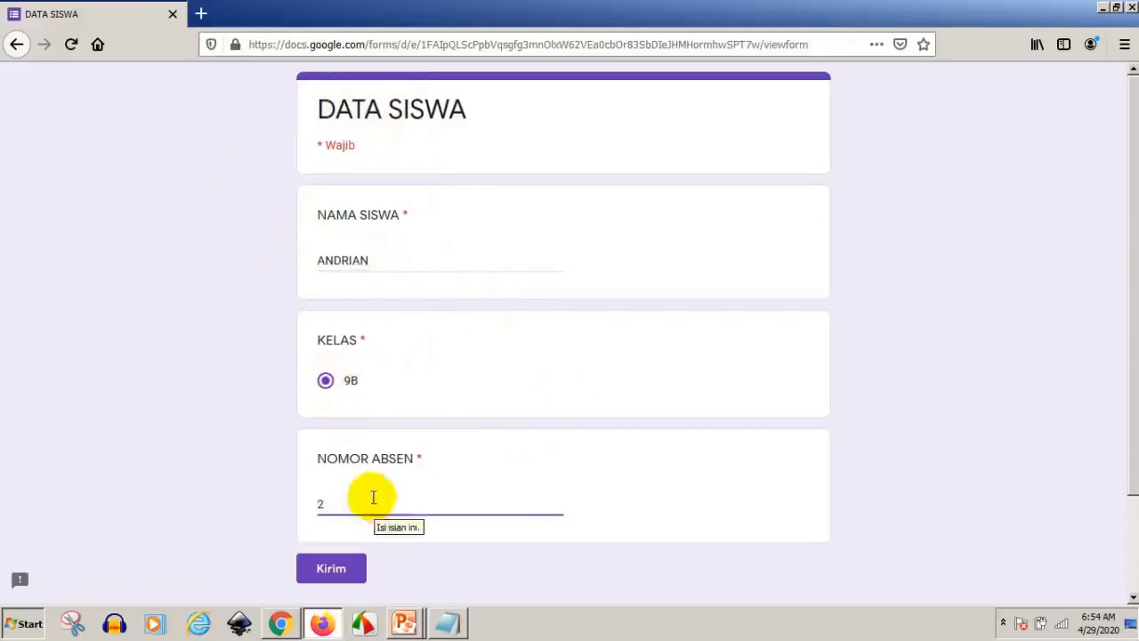
{"action": "left_click", "coordinate": [326, 570]}
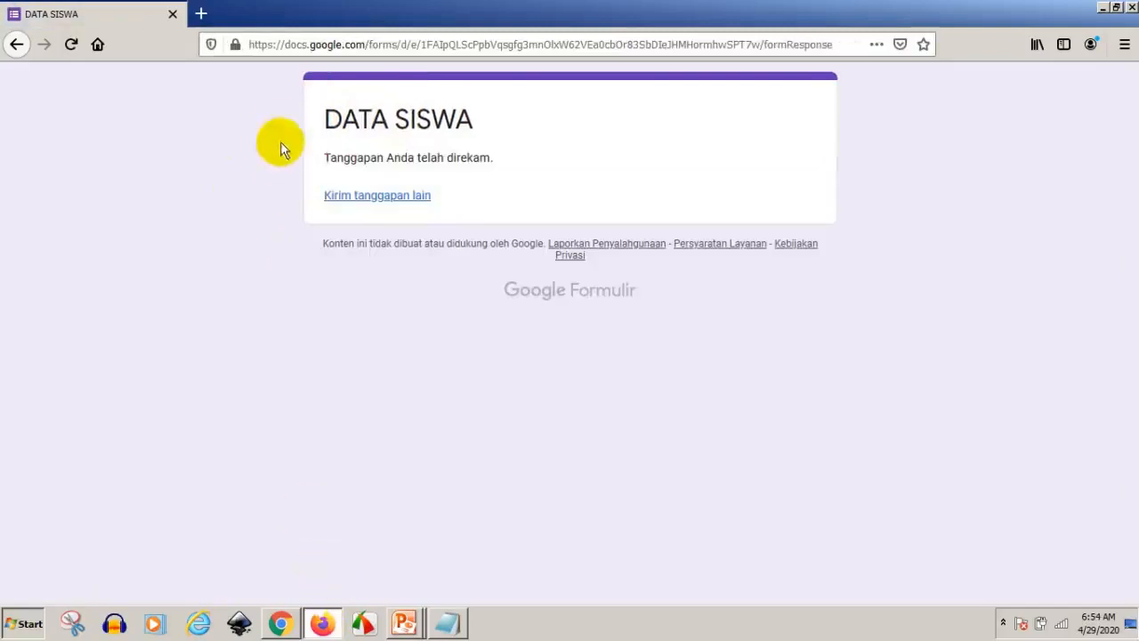
- Load the copied 9B form link again and submit a second response with another student's name, KELAS 9B and a NOMOR ABSEN
{"action": "right_click", "coordinate": [281, 44]}
{"action": "left_click", "coordinate": [328, 119]}
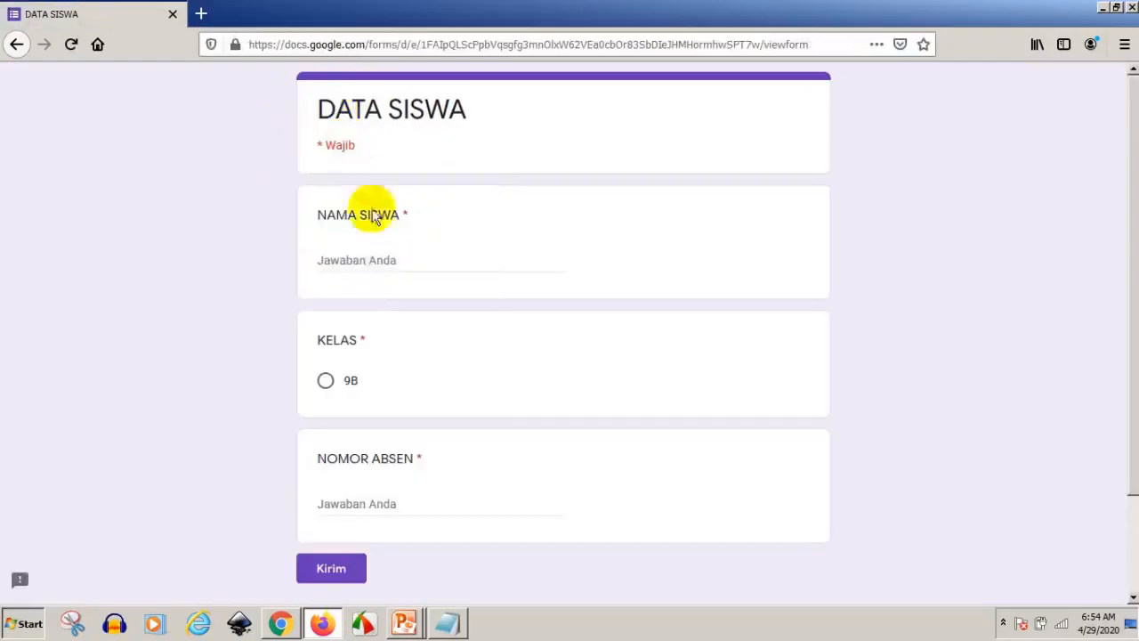
{"action": "left_click", "coordinate": [368, 258]}
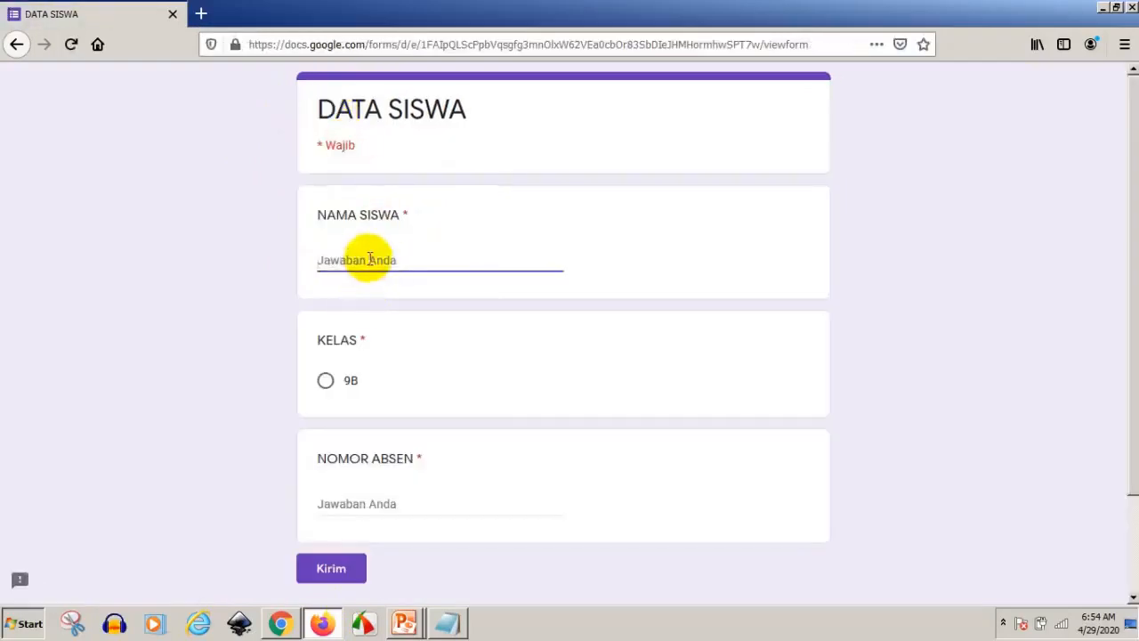
{"action": "type", "text": "ARYA"}
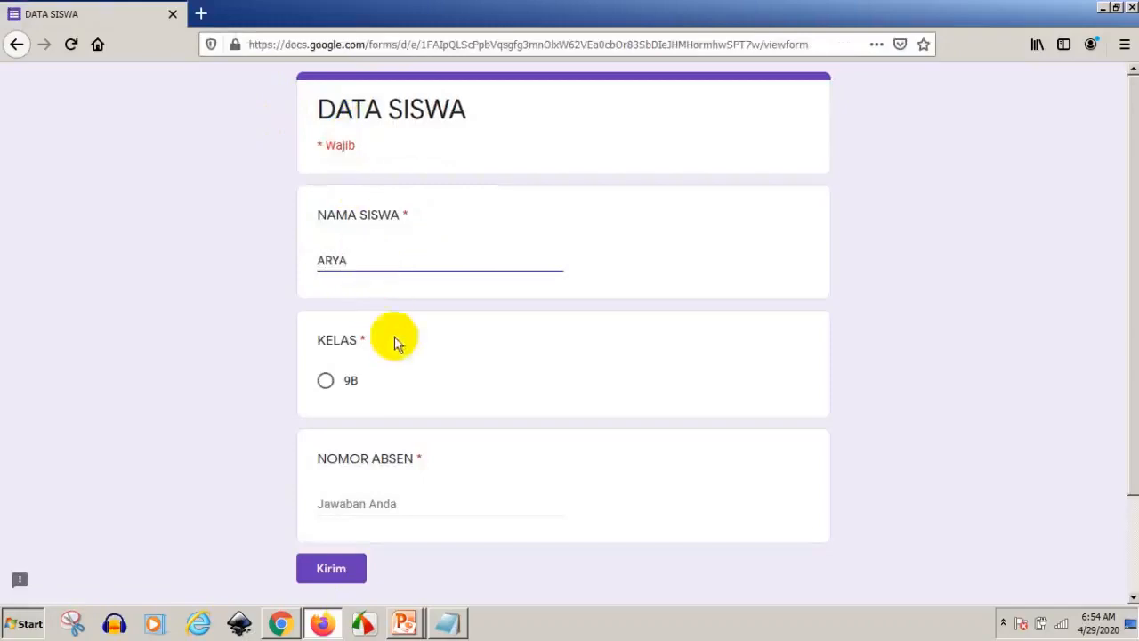
{"action": "left_click", "coordinate": [325, 381]}
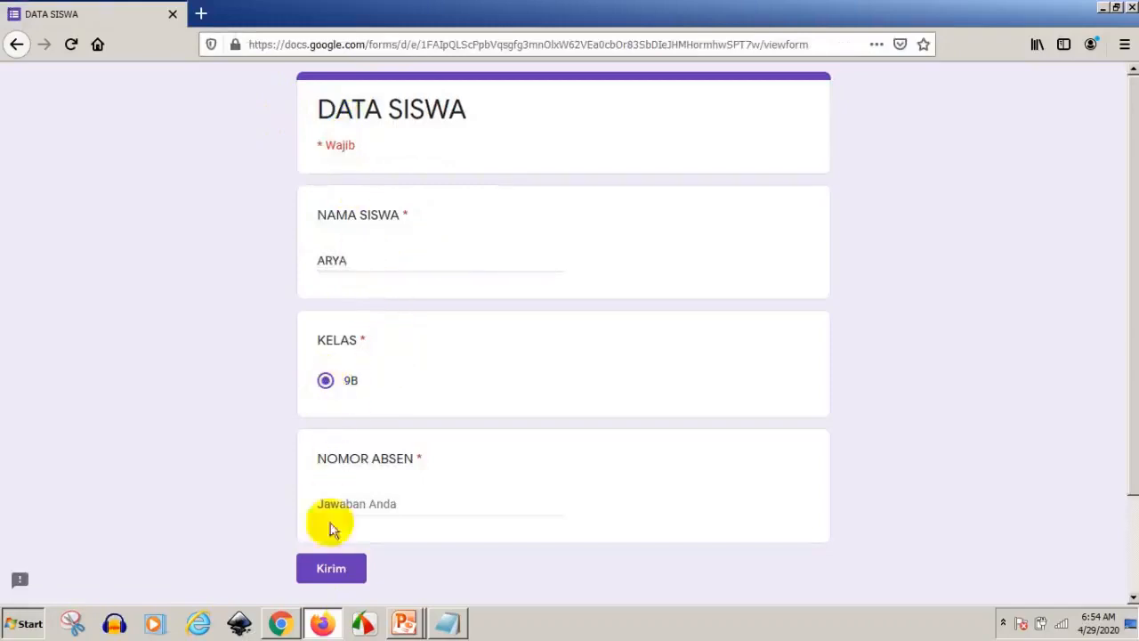
{"action": "left_click", "coordinate": [334, 572]}
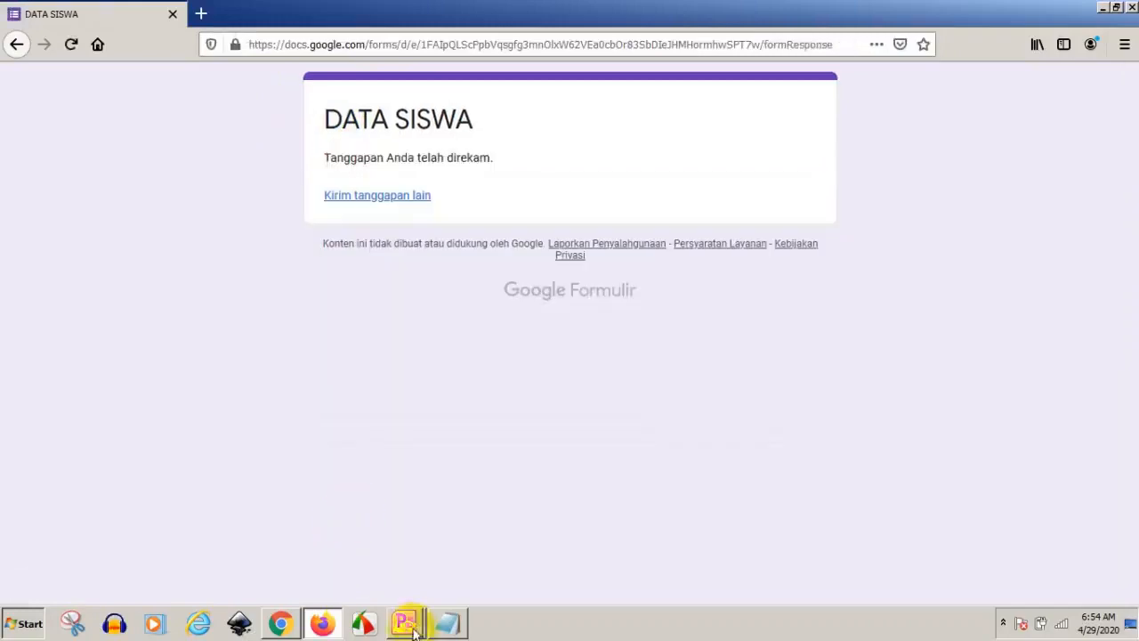
- Copy the 9C form link from the Notepad list and load it in Firefox in place of the submitted 9B form
{"action": "left_click", "coordinate": [448, 626]}
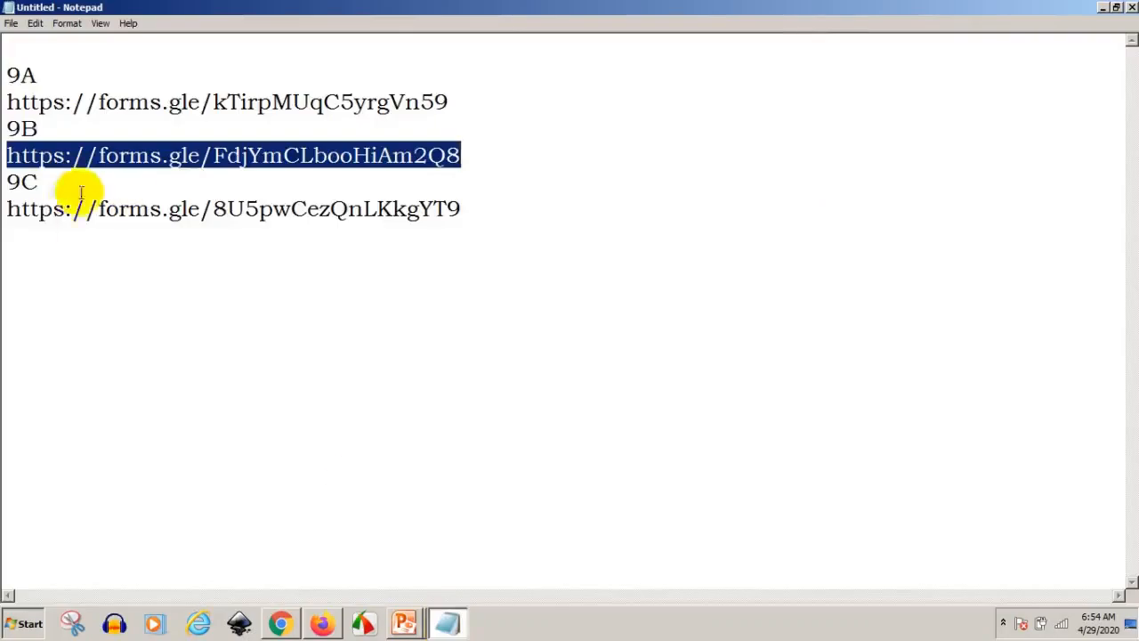
{"action": "left_click_drag", "start_coordinate": [8, 210], "coordinate": [457, 219]}
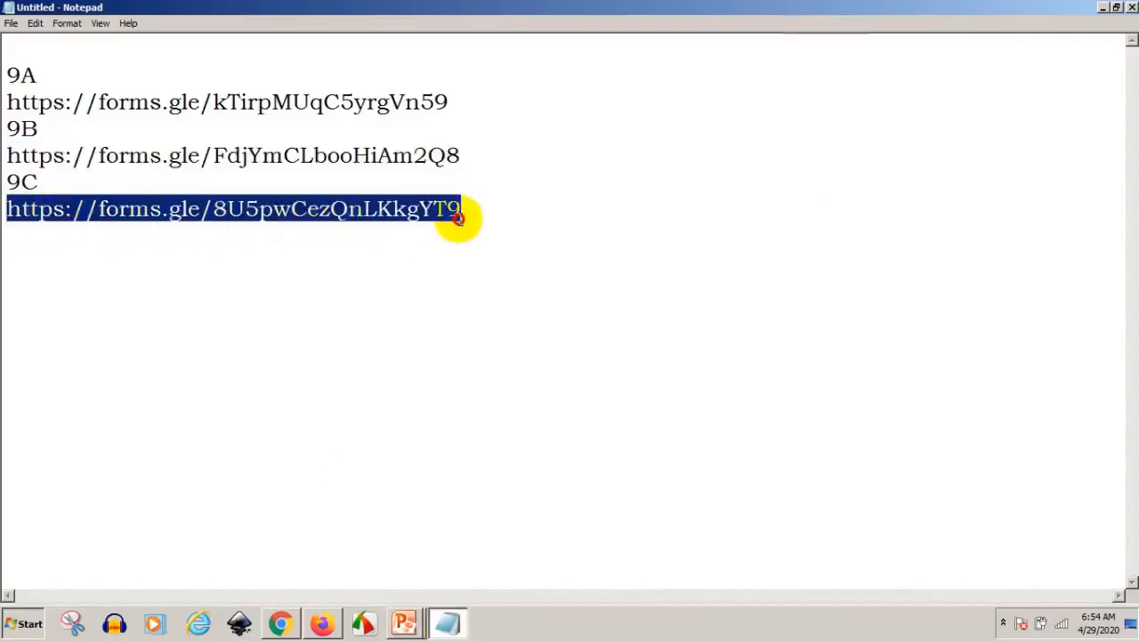
{"action": "right_click", "coordinate": [418, 218]}
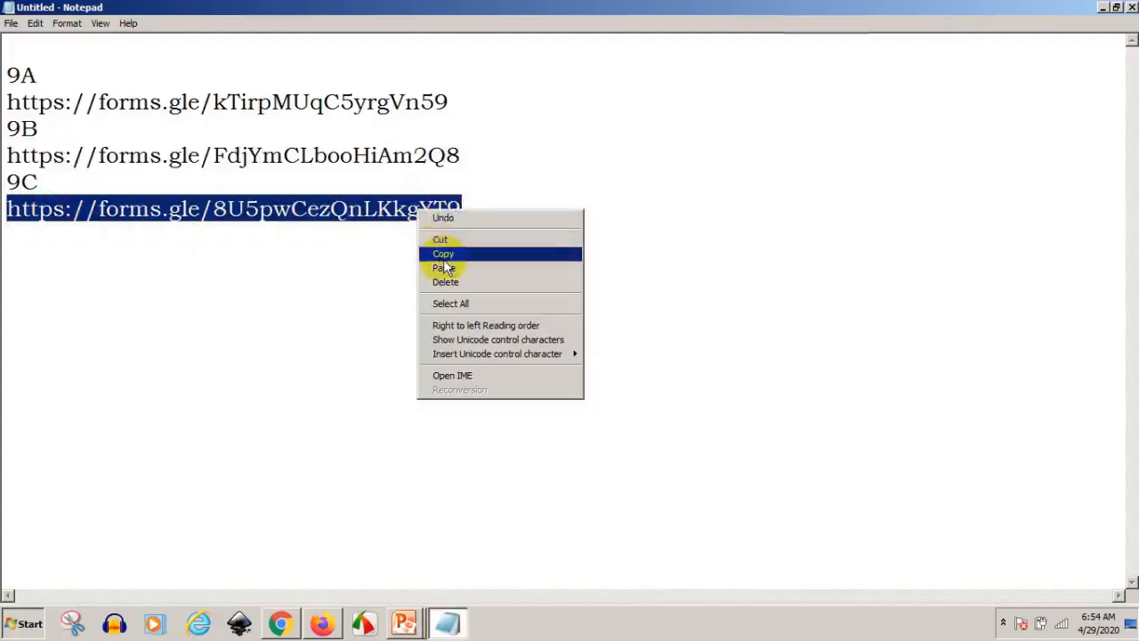
{"action": "left_click", "coordinate": [443, 254]}
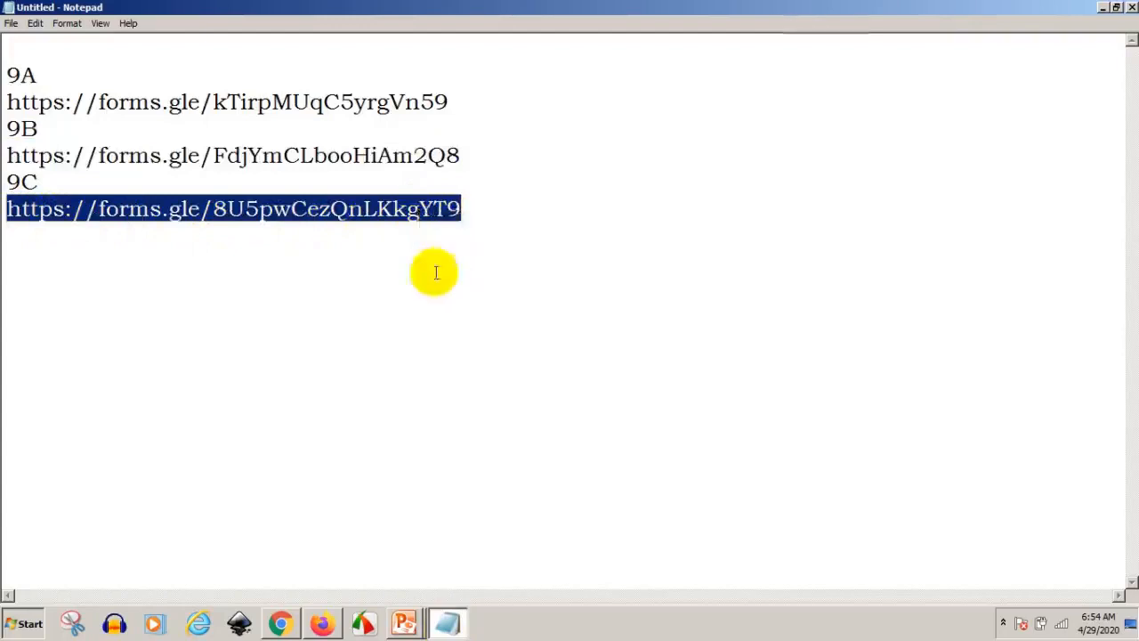
{"action": "left_click", "coordinate": [321, 623]}
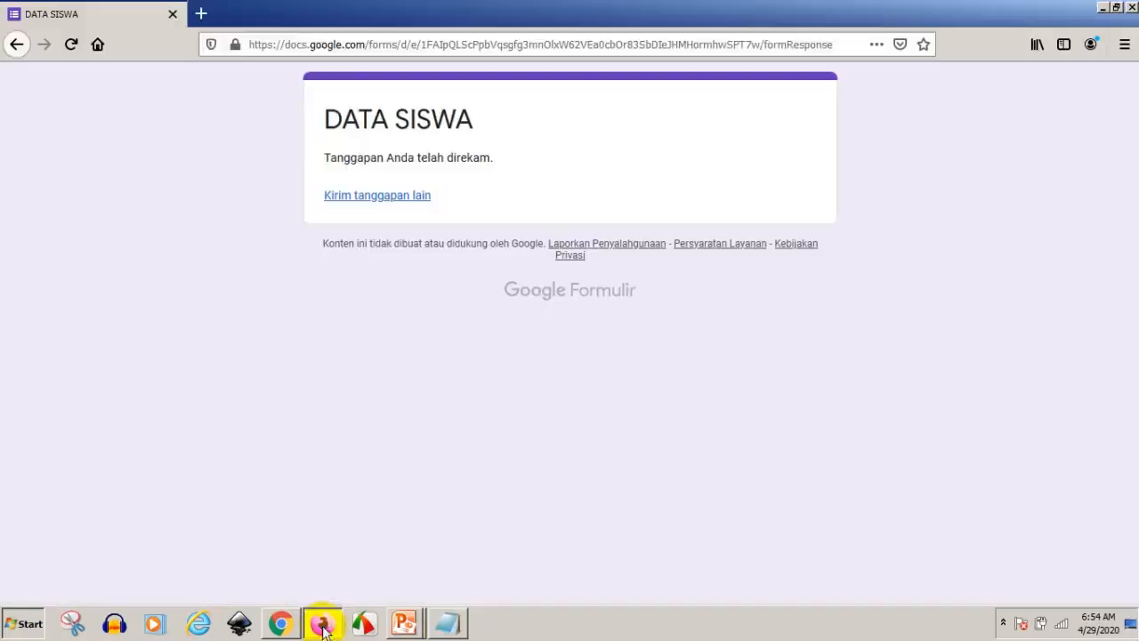
{"action": "left_click", "coordinate": [307, 45]}
{"action": "right_click", "coordinate": [307, 46]}
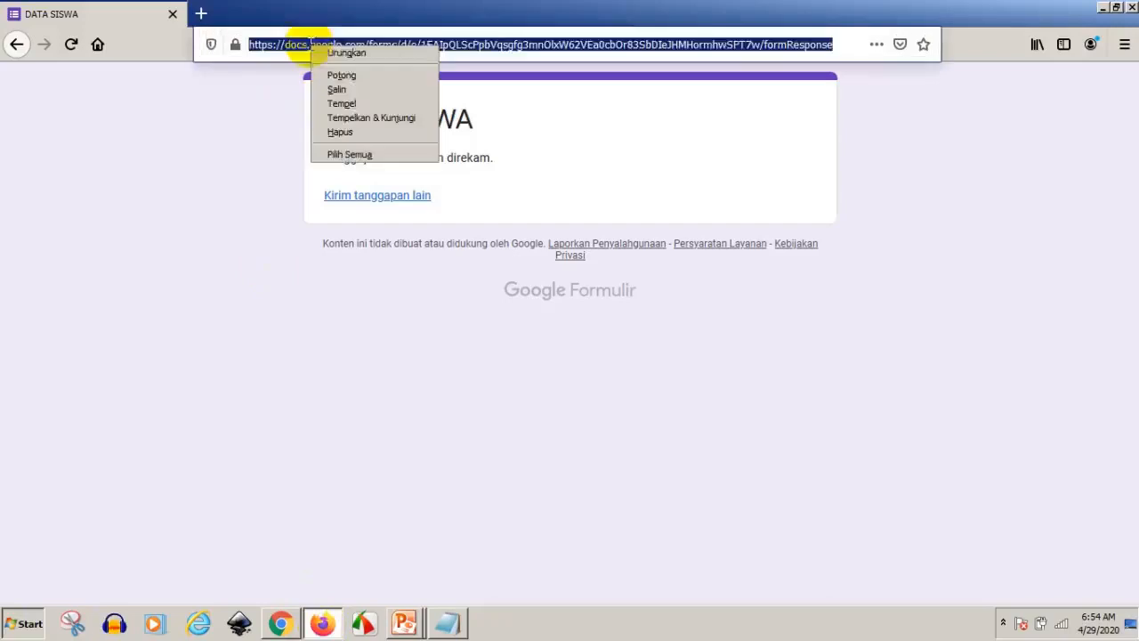
{"action": "left_click", "coordinate": [379, 117]}
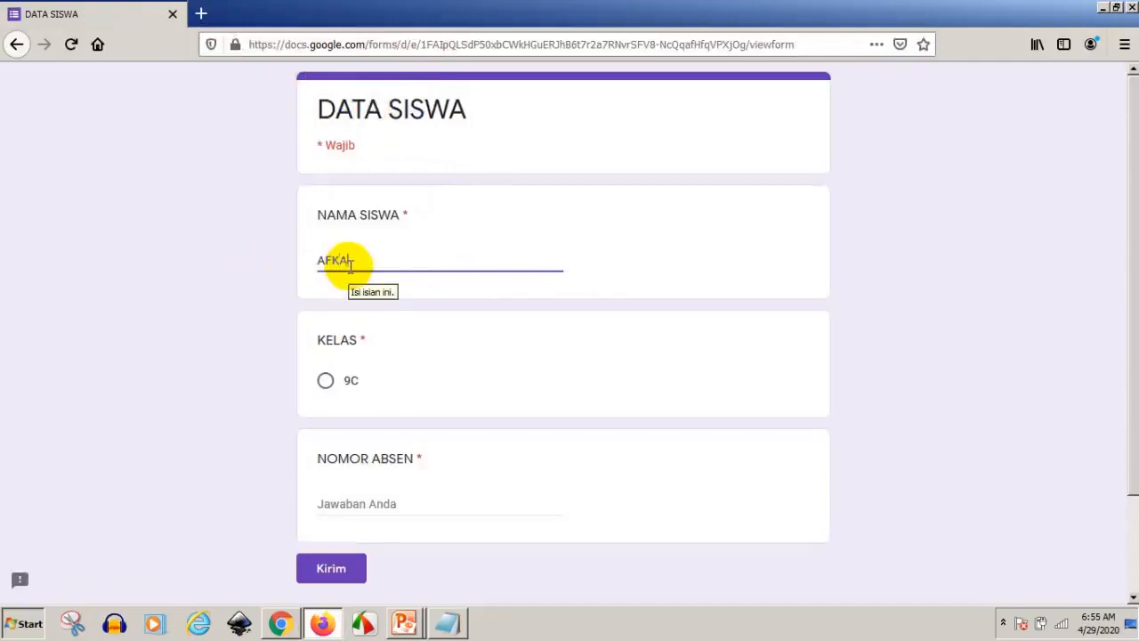
- Submit a test response with a student's name, KELAS 9C and NOMOR ABSEN 1
{"action": "left_click", "coordinate": [326, 381]}
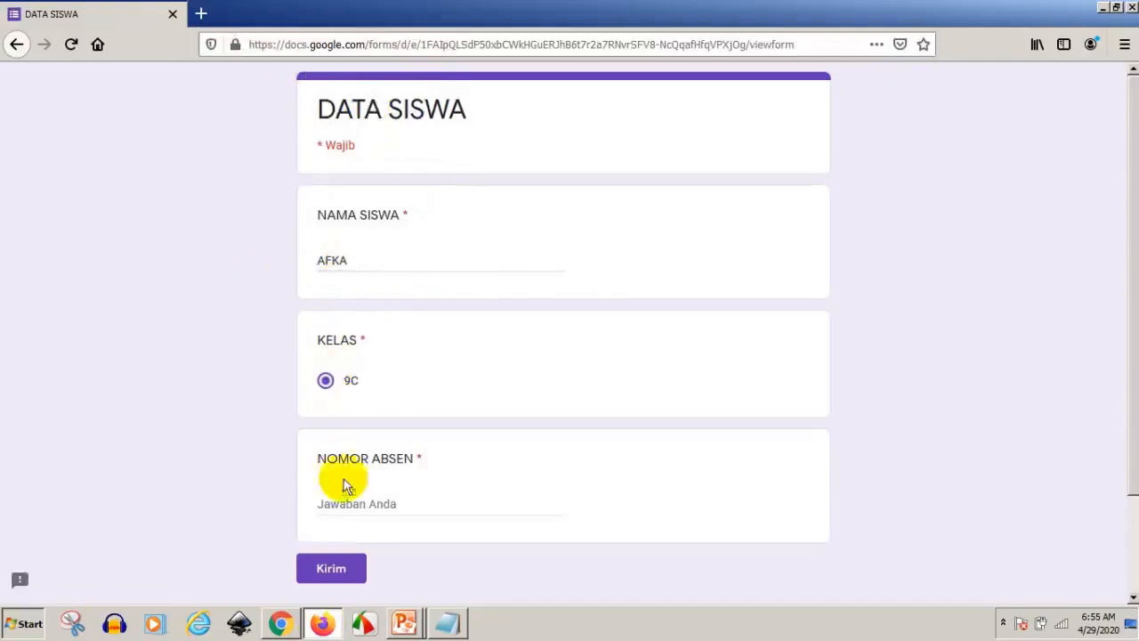
{"action": "type", "text": "1"}
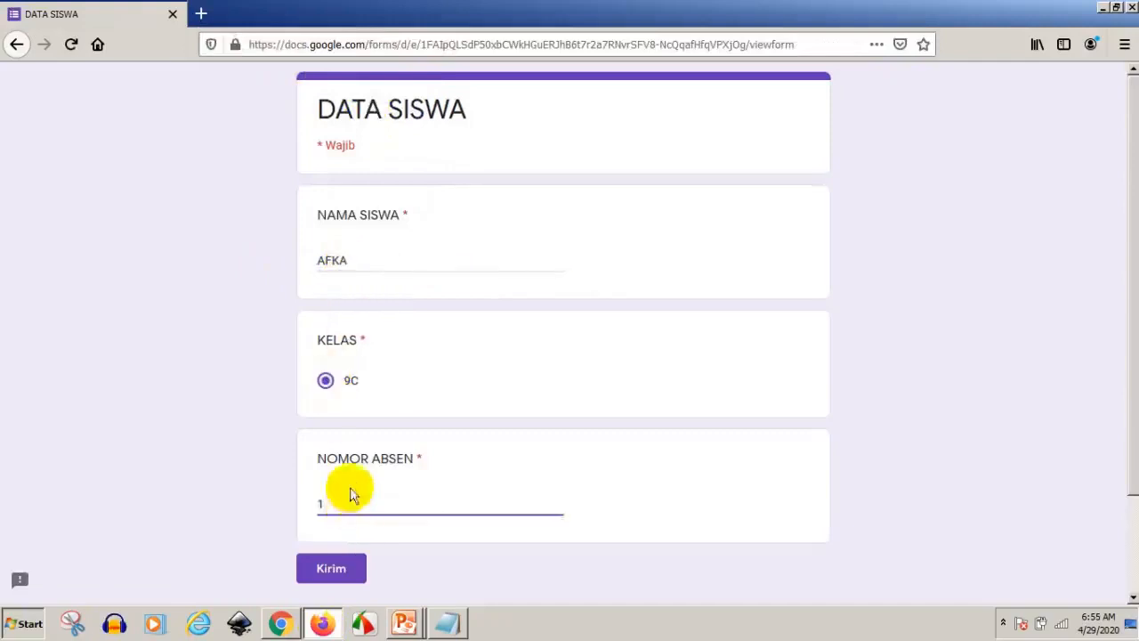
{"action": "left_click", "coordinate": [331, 572]}
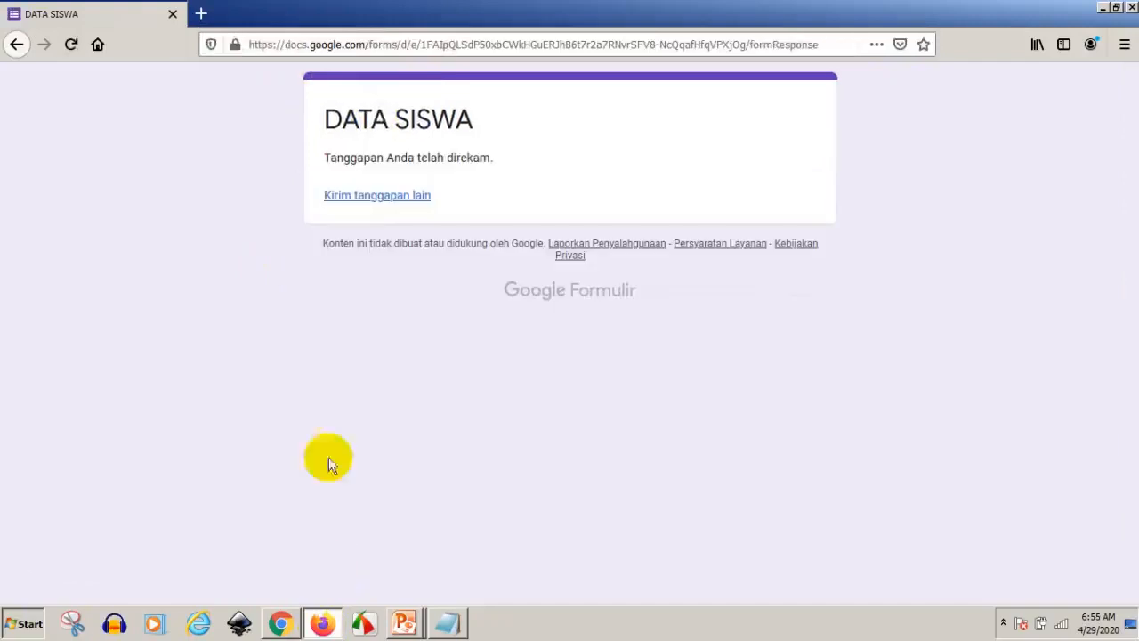
- Load the copied 9C form link again and submit a second response with another student's name, KELAS 9C and NOMOR ABSEN 2
{"action": "left_click", "coordinate": [328, 47]}
{"action": "right_click", "coordinate": [331, 50]}
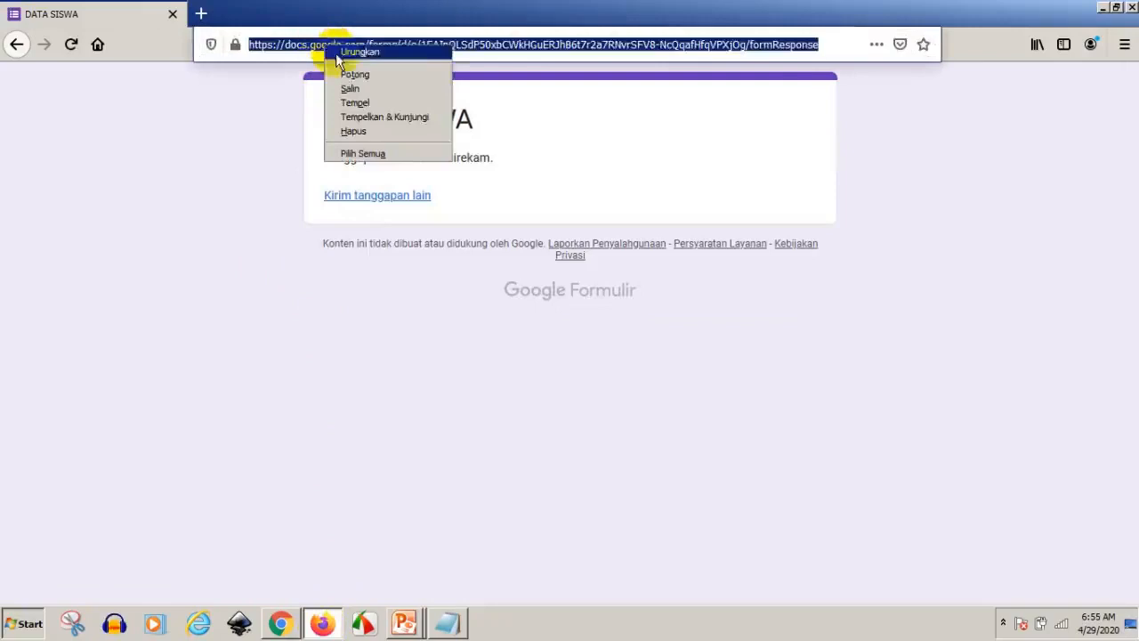
{"action": "left_click", "coordinate": [374, 117]}
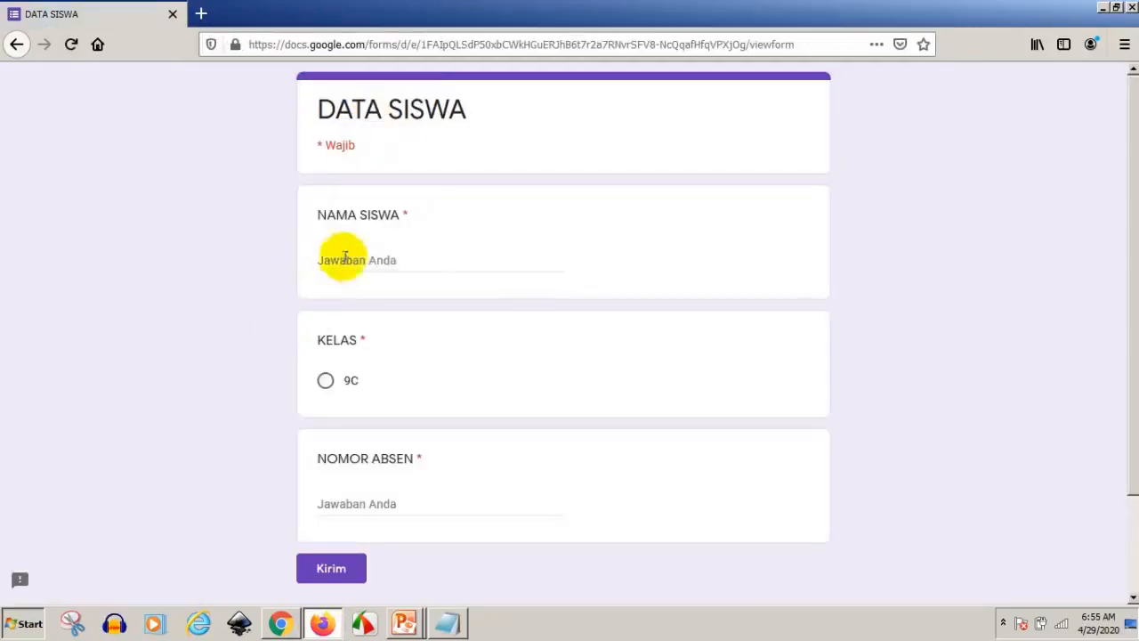
{"action": "type", "text": "AKHTAR"}
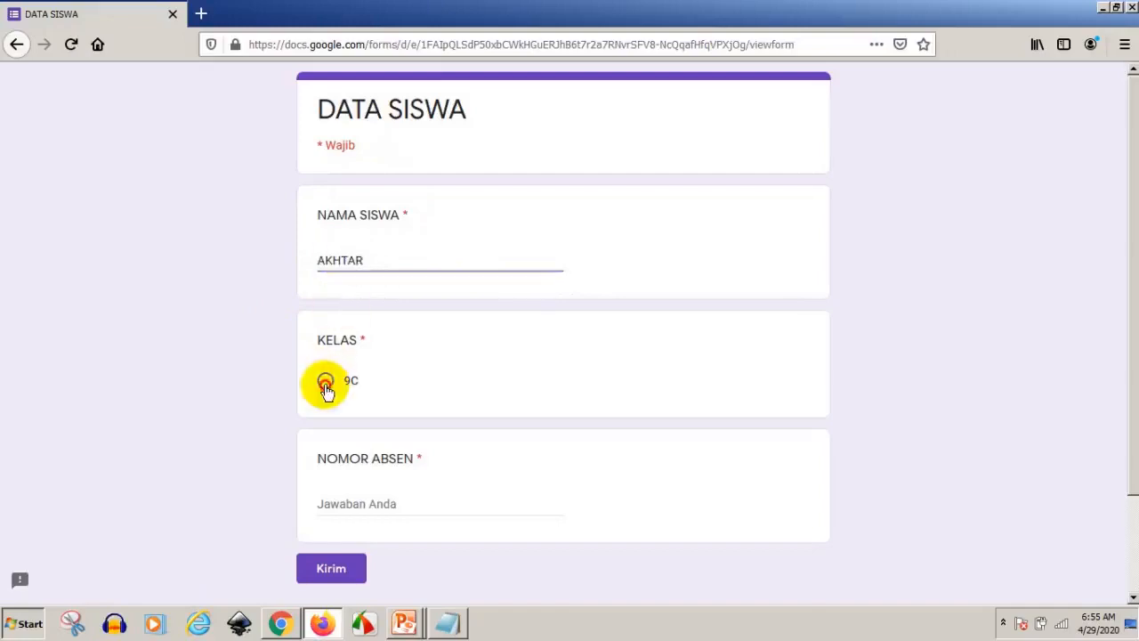
{"action": "left_click", "coordinate": [326, 383]}
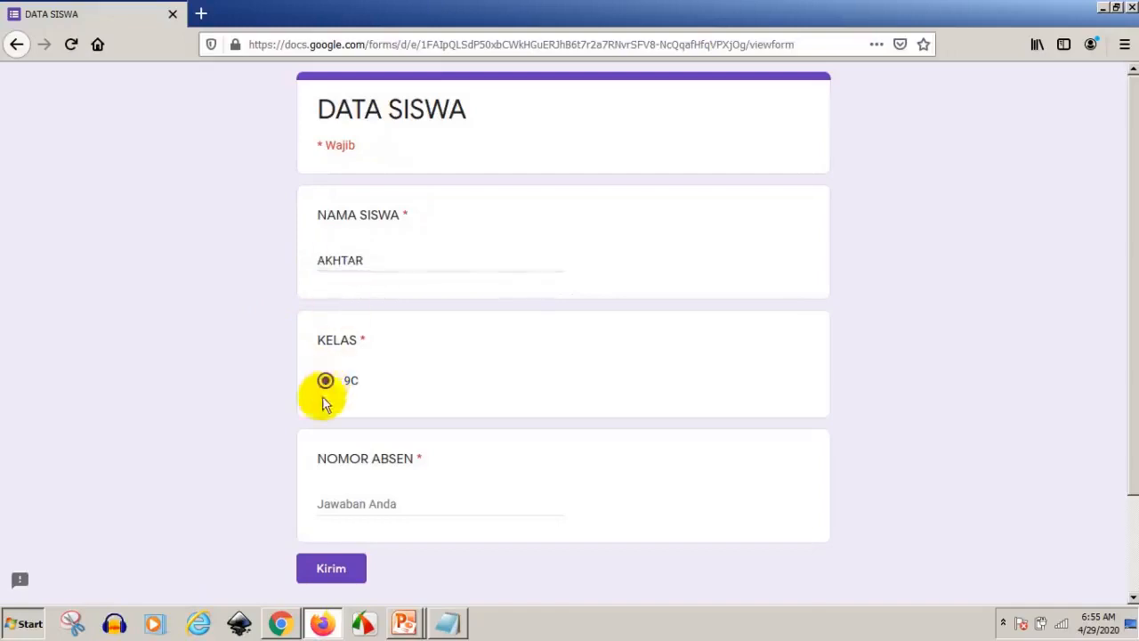
{"action": "left_click", "coordinate": [354, 504]}
{"action": "type", "text": "2"}
{"action": "left_click", "coordinate": [341, 565]}
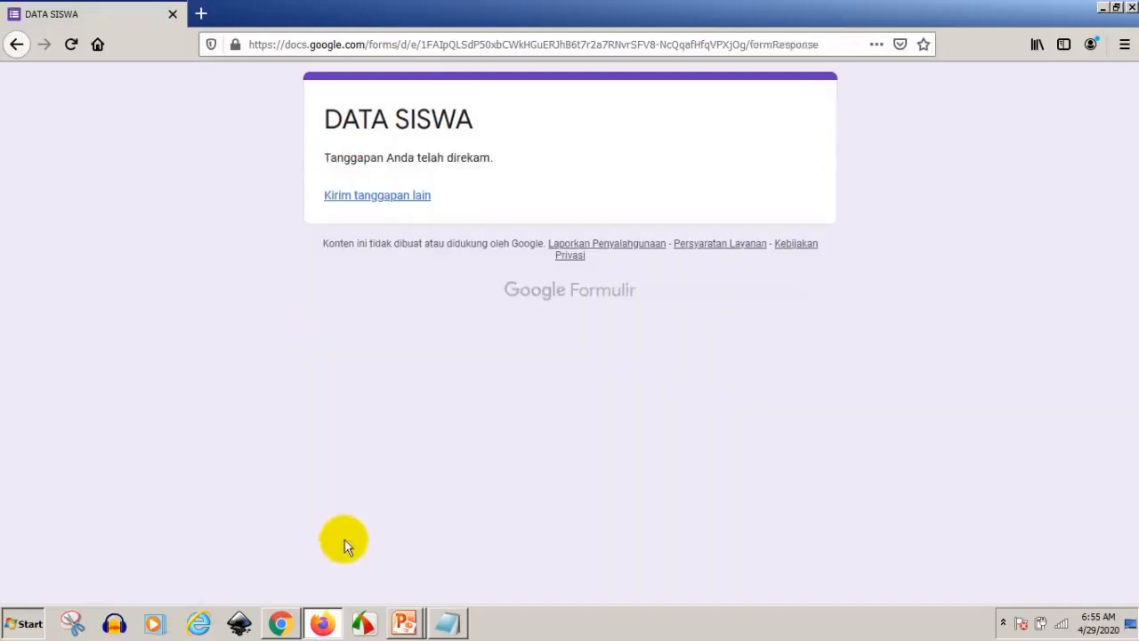
- Switch to Chrome, close the DATA KELAS 9A form's sending dialog, and bring up the Drive Saya file list
{"action": "left_click", "coordinate": [279, 623]}
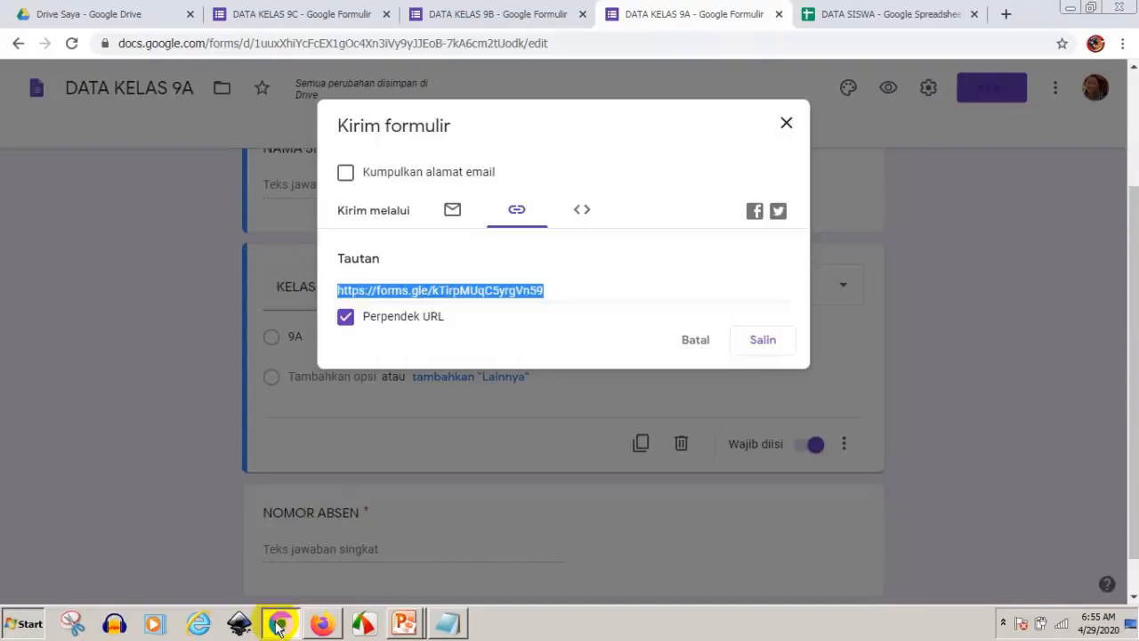
{"action": "left_click", "coordinate": [786, 124]}
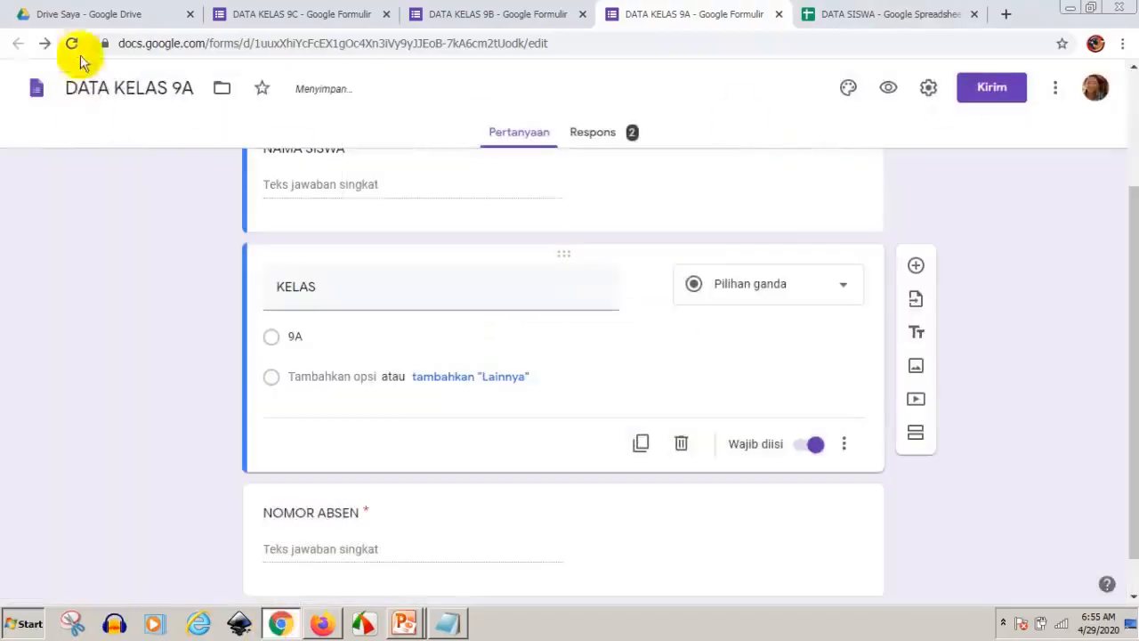
{"action": "left_click", "coordinate": [86, 15]}
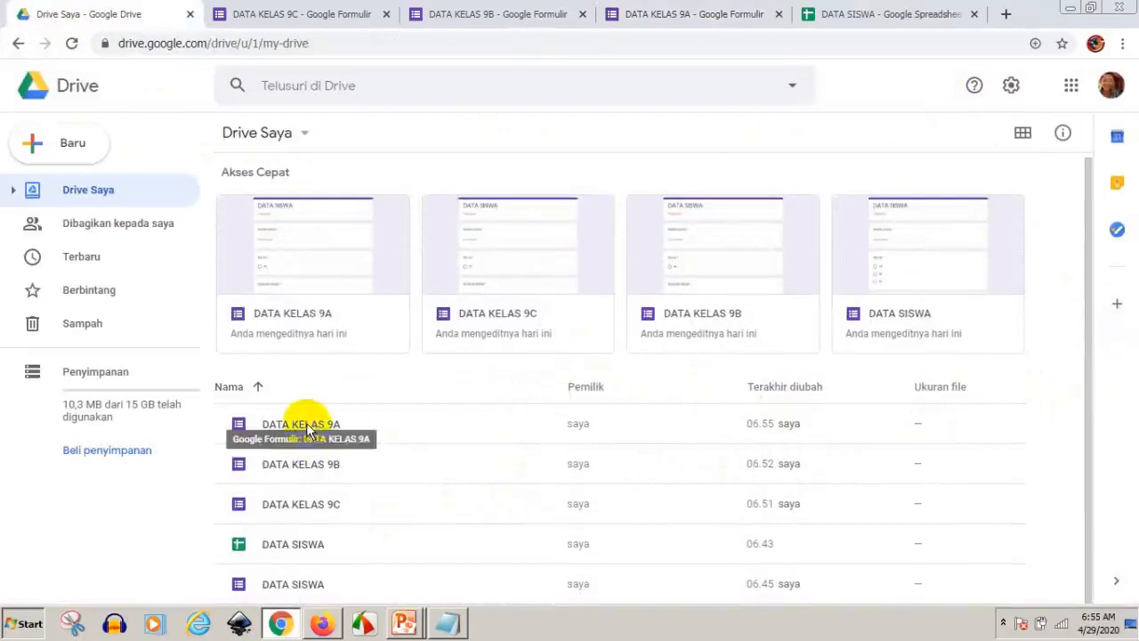
- Create a new spreadsheet named DATA KELAS 9A (Respons) from the responses of the DATA KELAS 9A form
{"action": "left_click", "coordinate": [699, 19]}
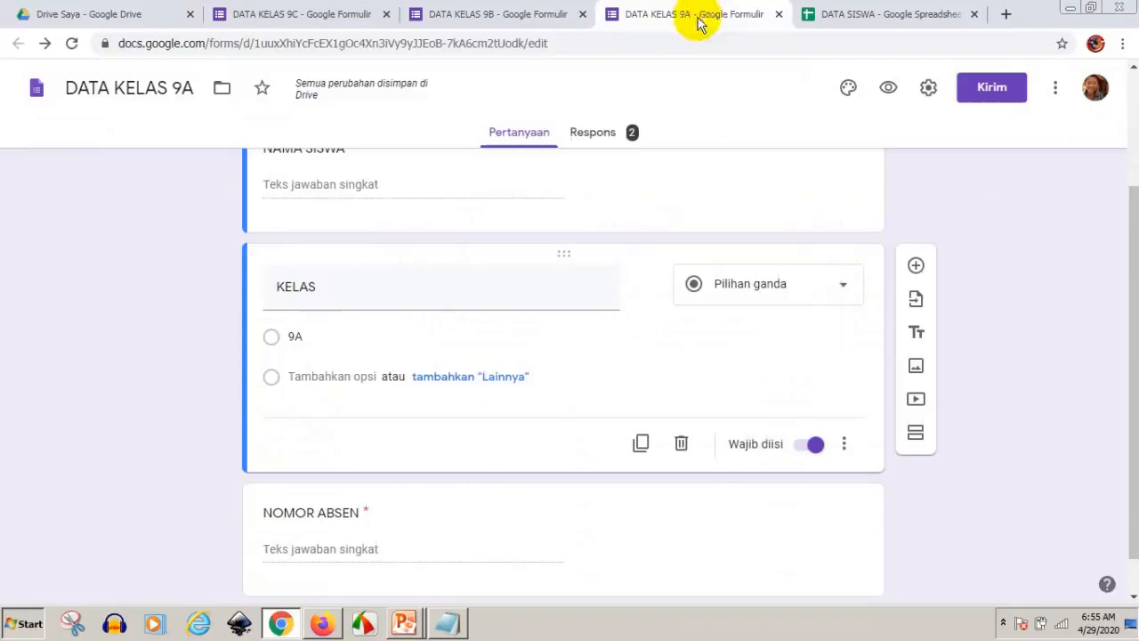
{"action": "left_click", "coordinate": [593, 134]}
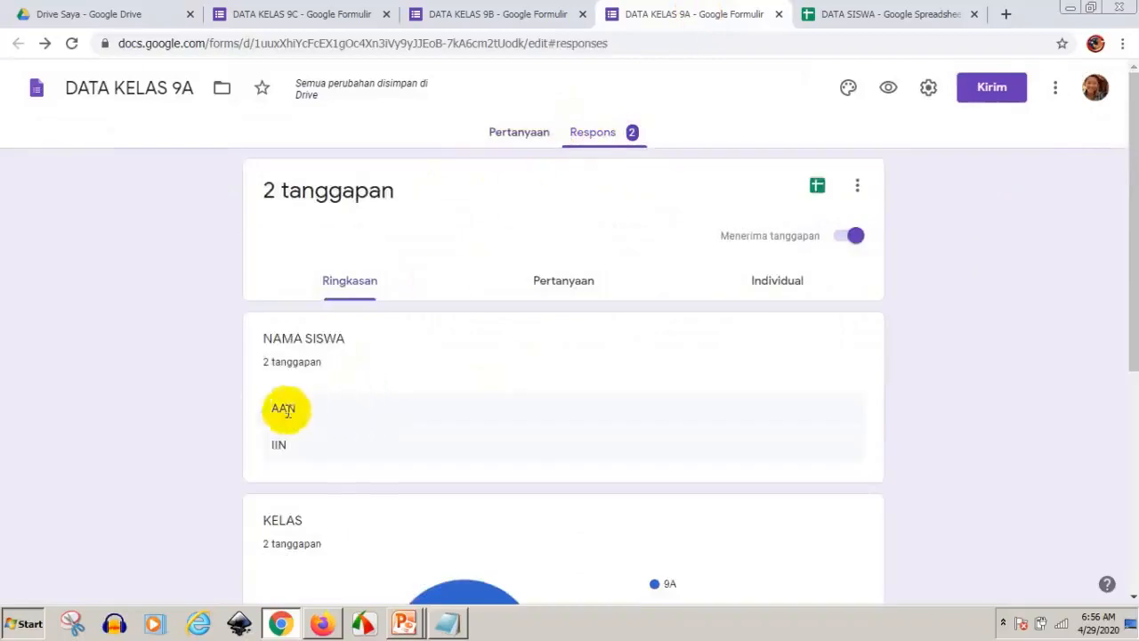
{"action": "left_click", "coordinate": [817, 188]}
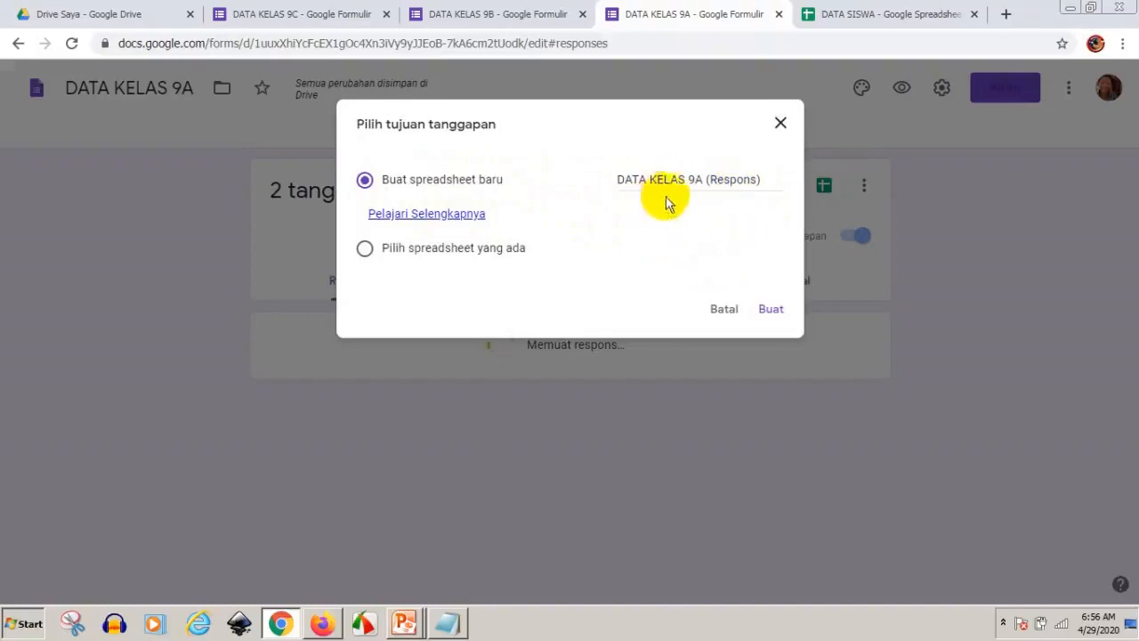
{"action": "left_click", "coordinate": [768, 303]}
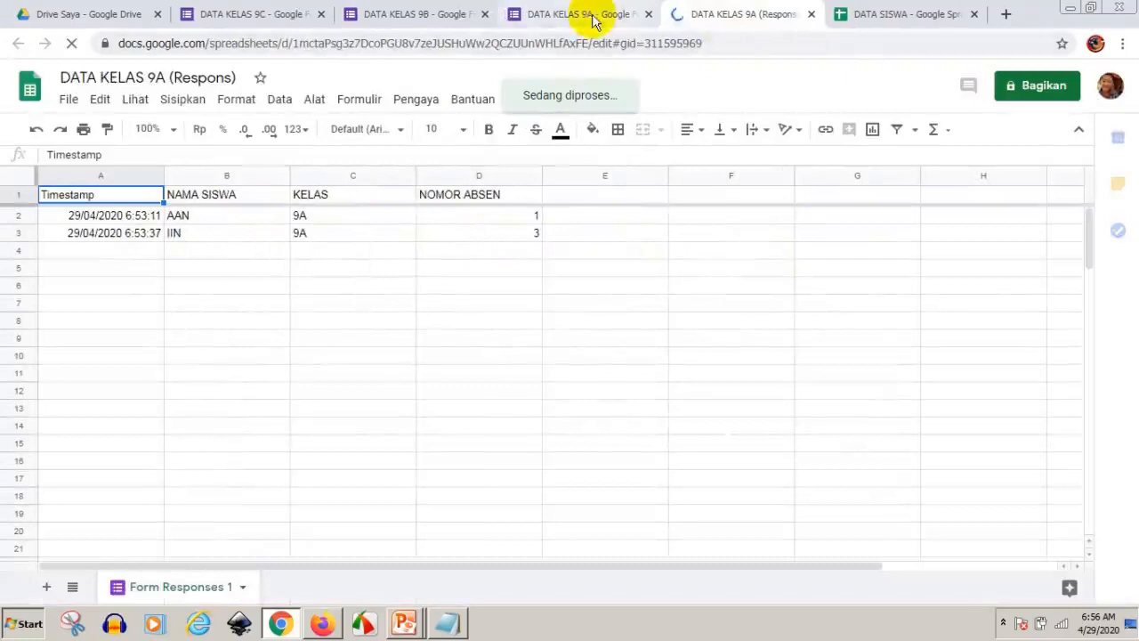
- Create a new spreadsheet named DATA KELAS 9B (Respons) from the DATA KELAS 9B form's responses and compare it with the 9A one
{"action": "left_click", "coordinate": [444, 19]}
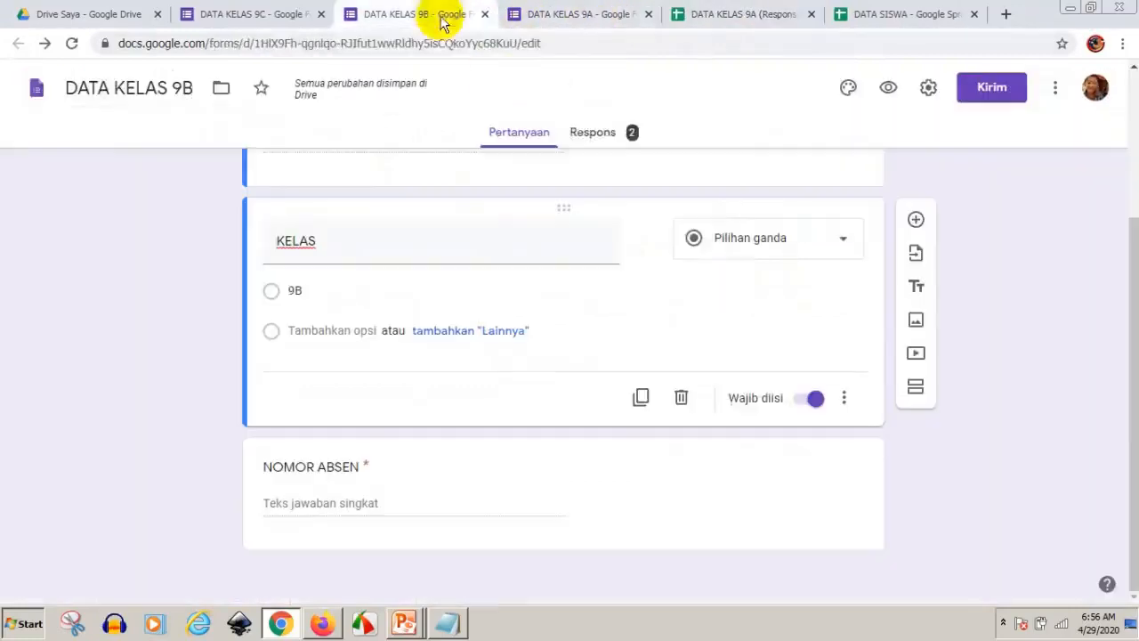
{"action": "left_click", "coordinate": [588, 135]}
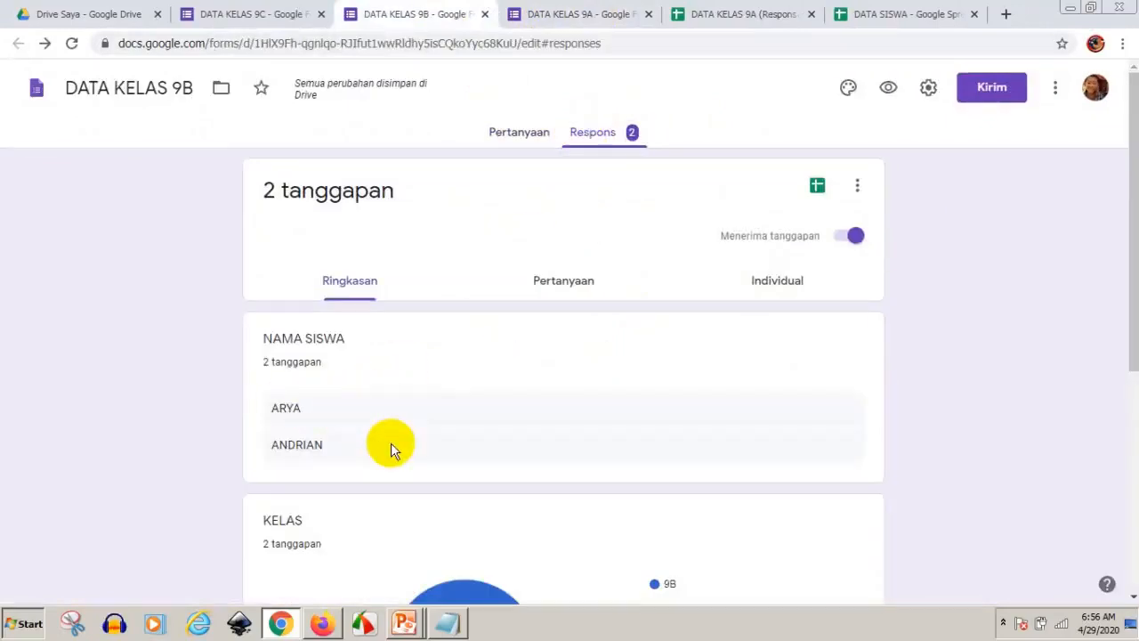
{"action": "left_click", "coordinate": [817, 188]}
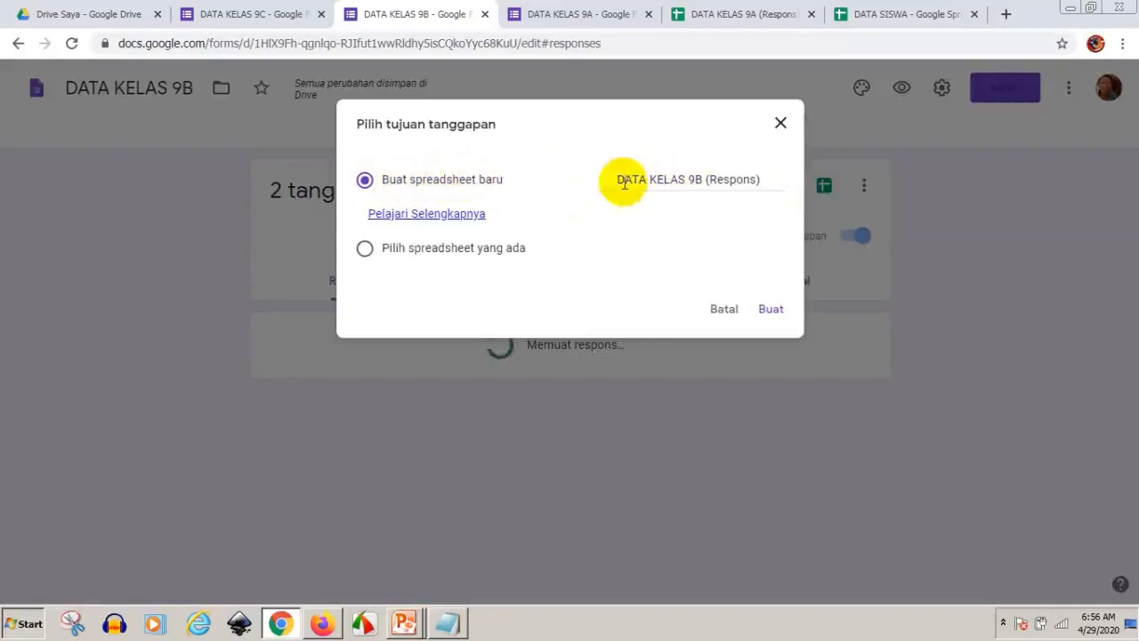
{"action": "left_click", "coordinate": [771, 313]}
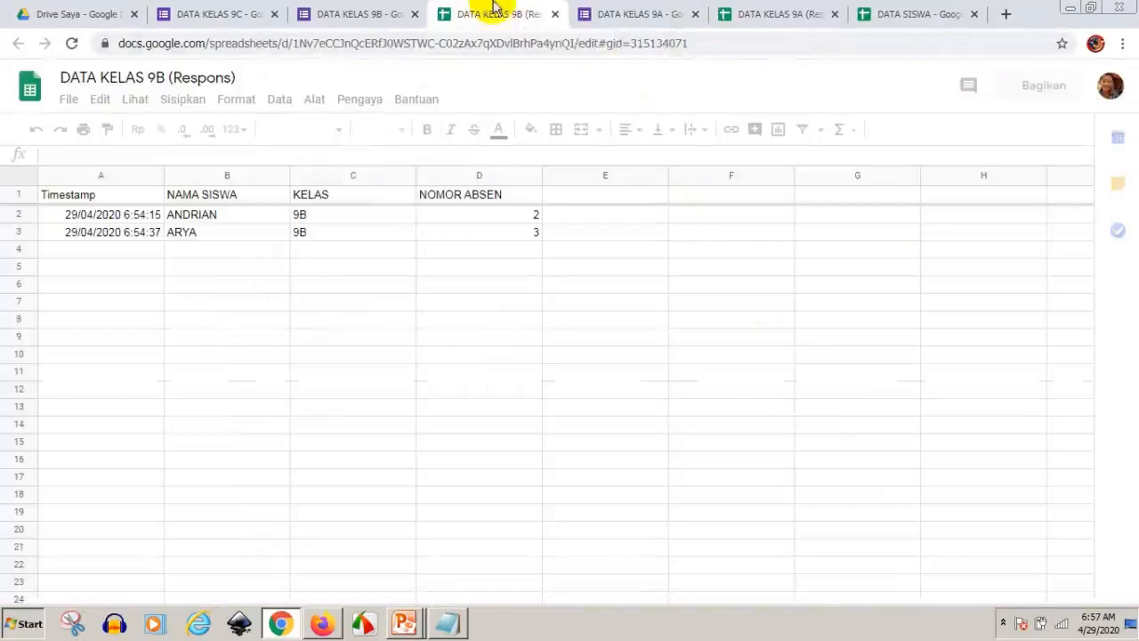
{"action": "left_click", "coordinate": [774, 15]}
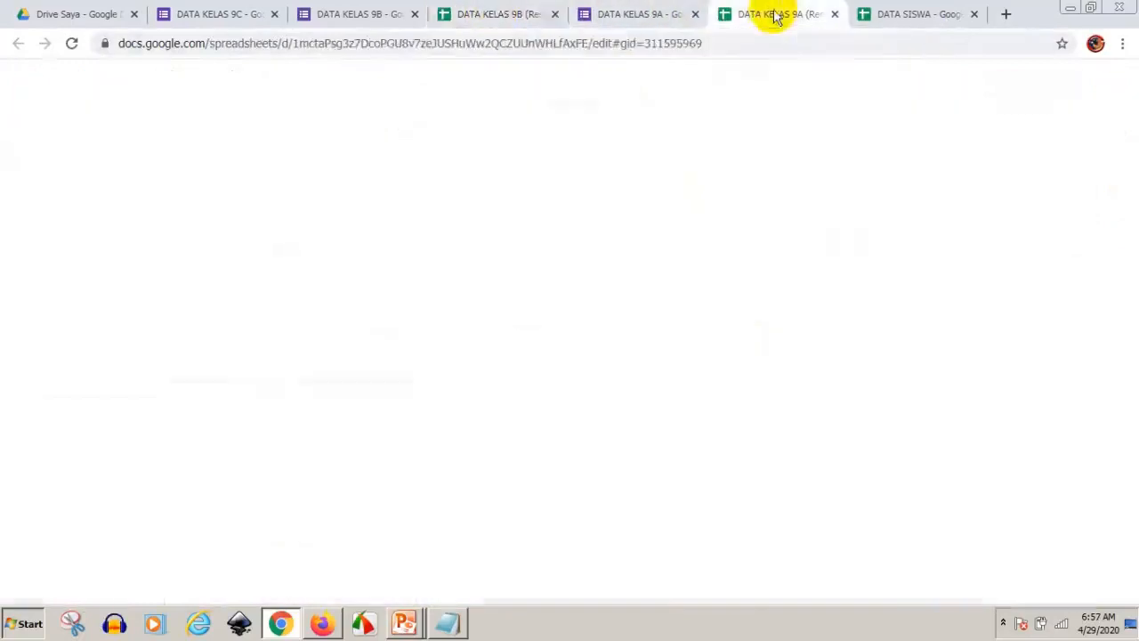
{"action": "left_click", "coordinate": [512, 15]}
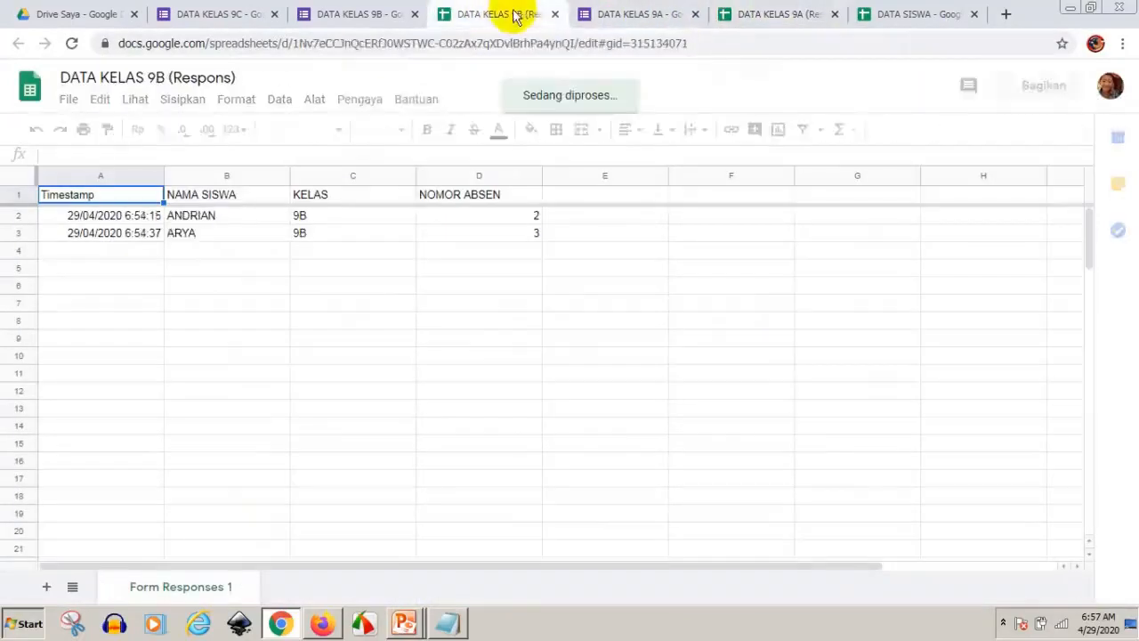
- Create a new spreadsheet named DATA KELAS 9C (Respons) from the responses of the DATA KELAS 9C form
{"action": "left_click", "coordinate": [226, 16]}
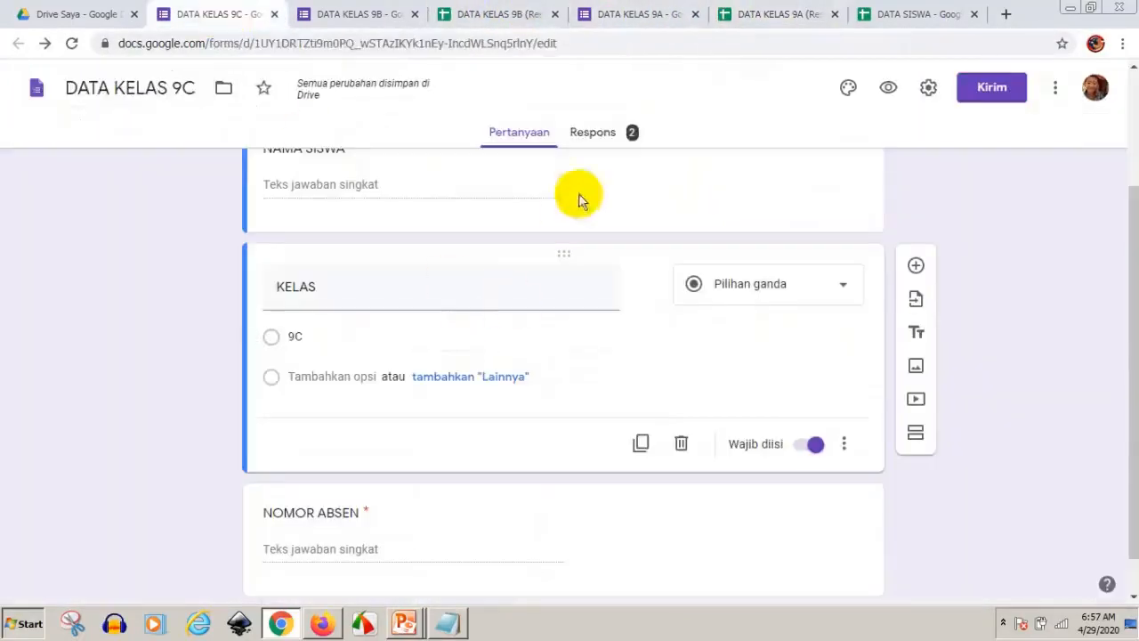
{"action": "left_click", "coordinate": [592, 138]}
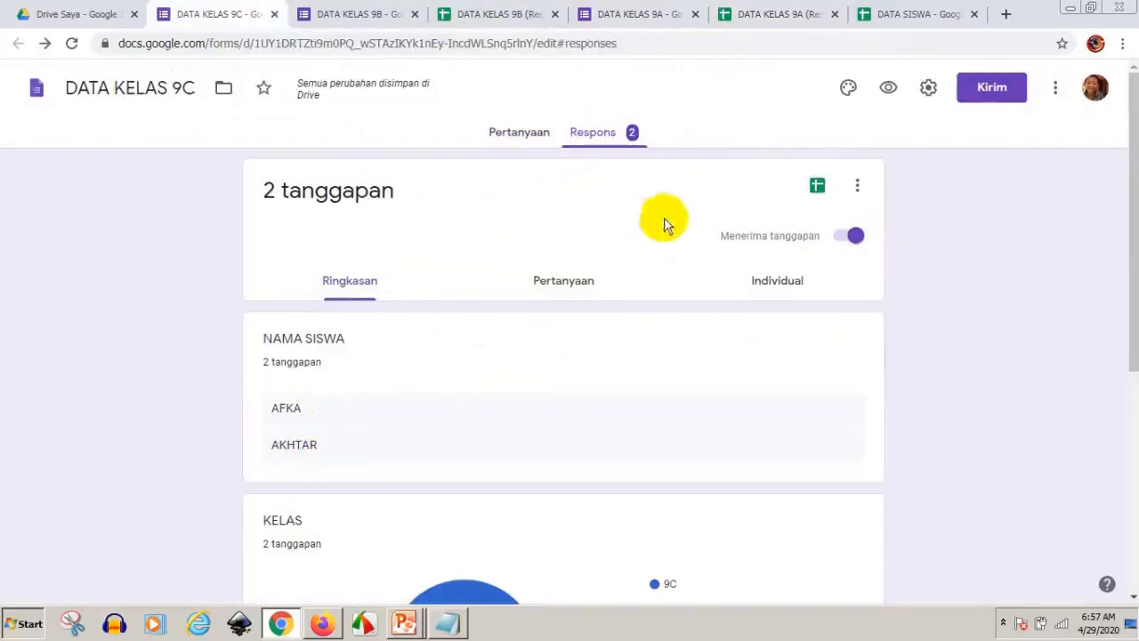
{"action": "left_click", "coordinate": [817, 189]}
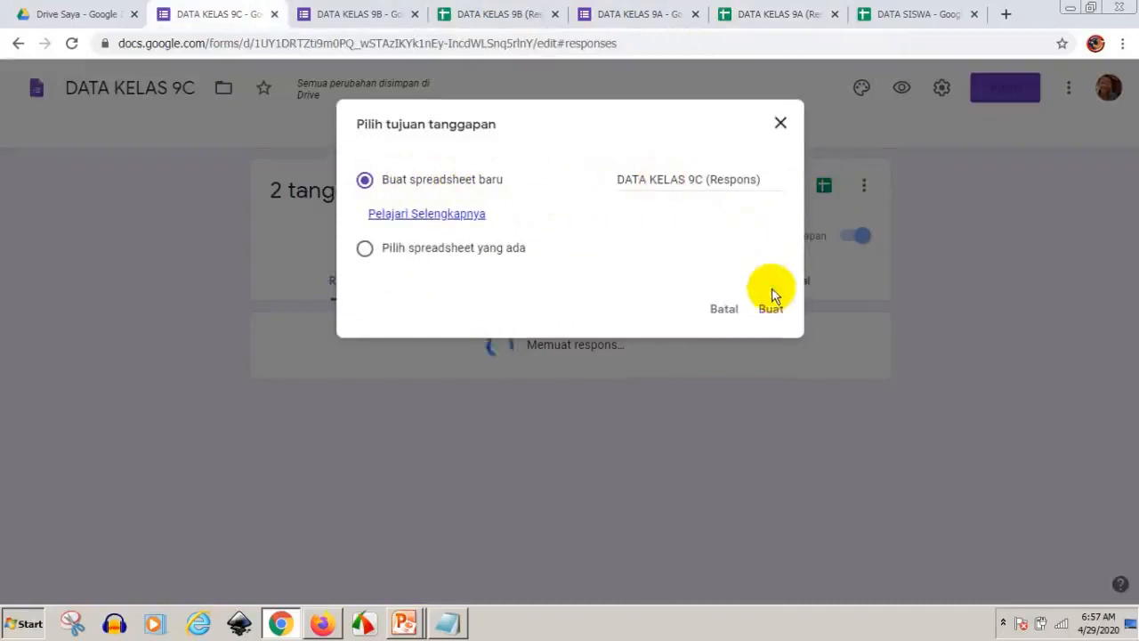
{"action": "left_click", "coordinate": [771, 311]}
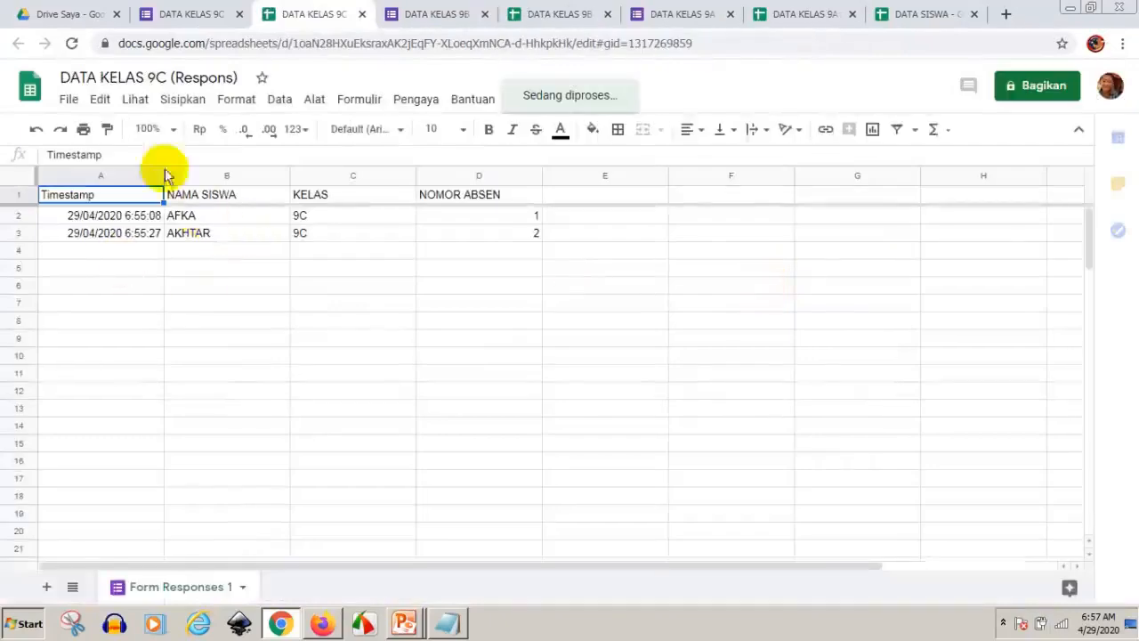
- Refresh the Drive Saya file list and select the DATA KELAS 9C (Respons) spreadsheet
{"action": "left_click", "coordinate": [62, 15]}
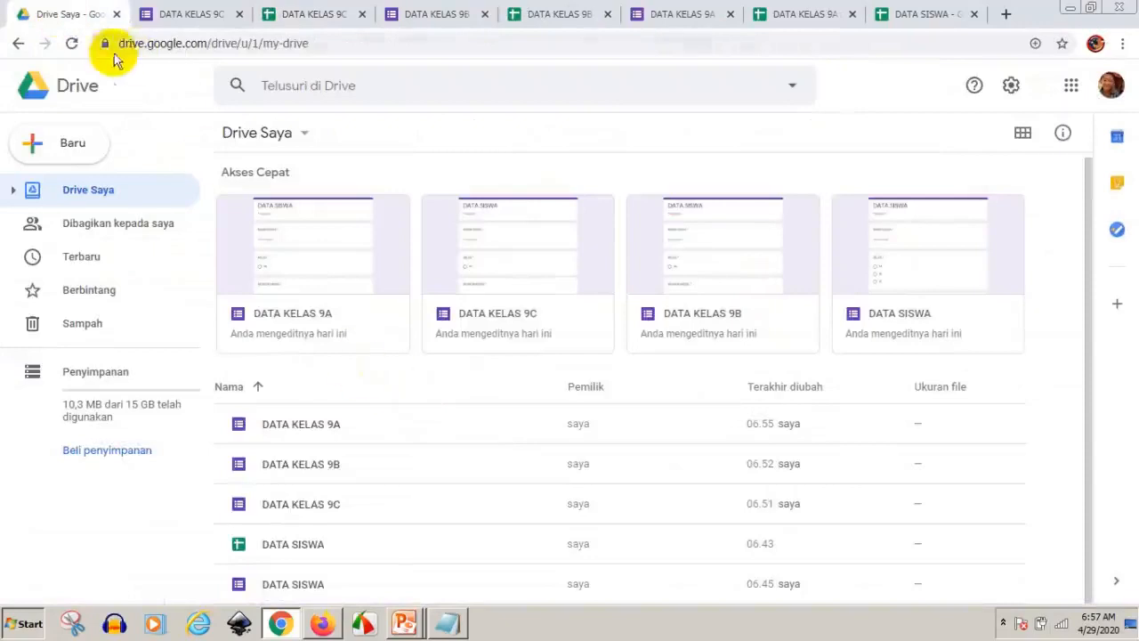
{"action": "left_click", "coordinate": [72, 45]}
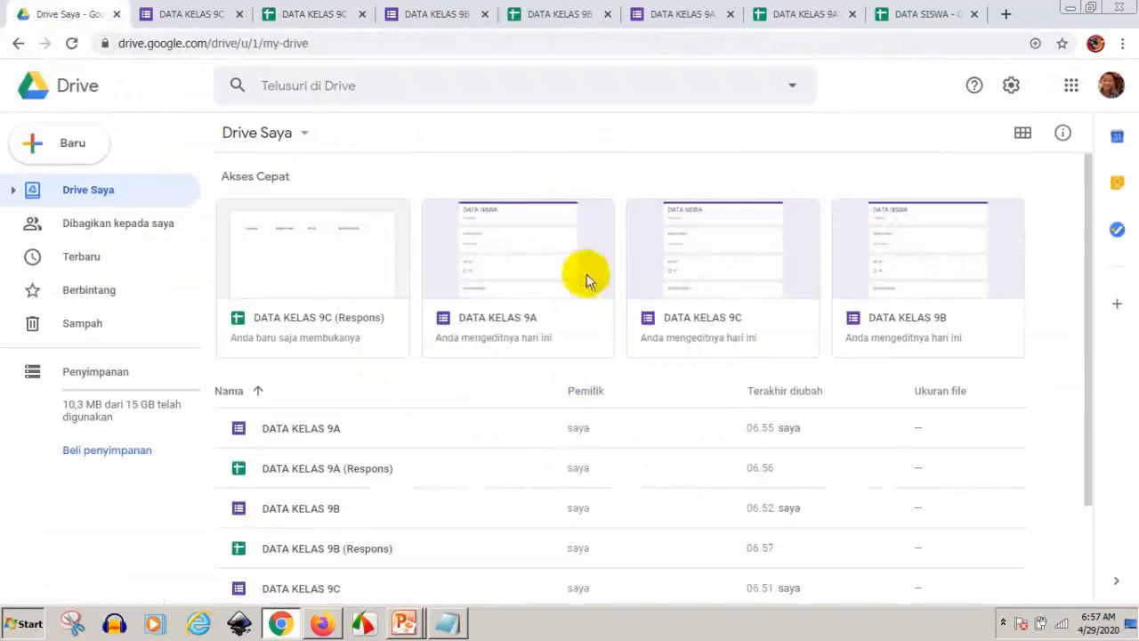
{"action": "scroll", "coordinate": [476, 372], "scroll_direction": "down", "scroll_amount": 2}
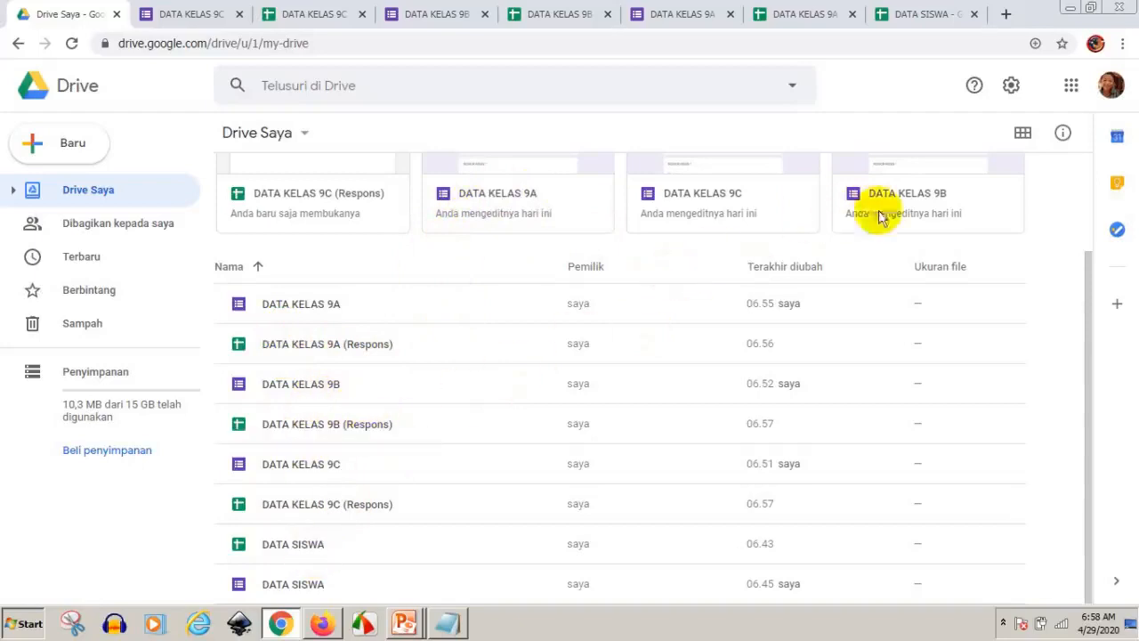
{"action": "left_click", "coordinate": [689, 195]}
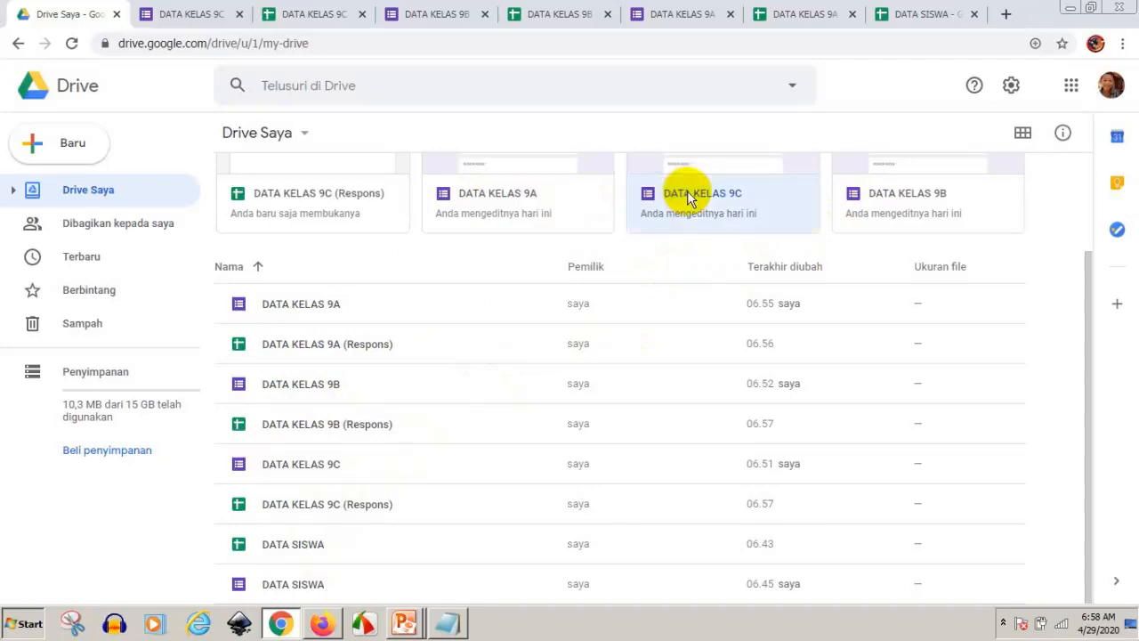
{"action": "left_click", "coordinate": [270, 509]}
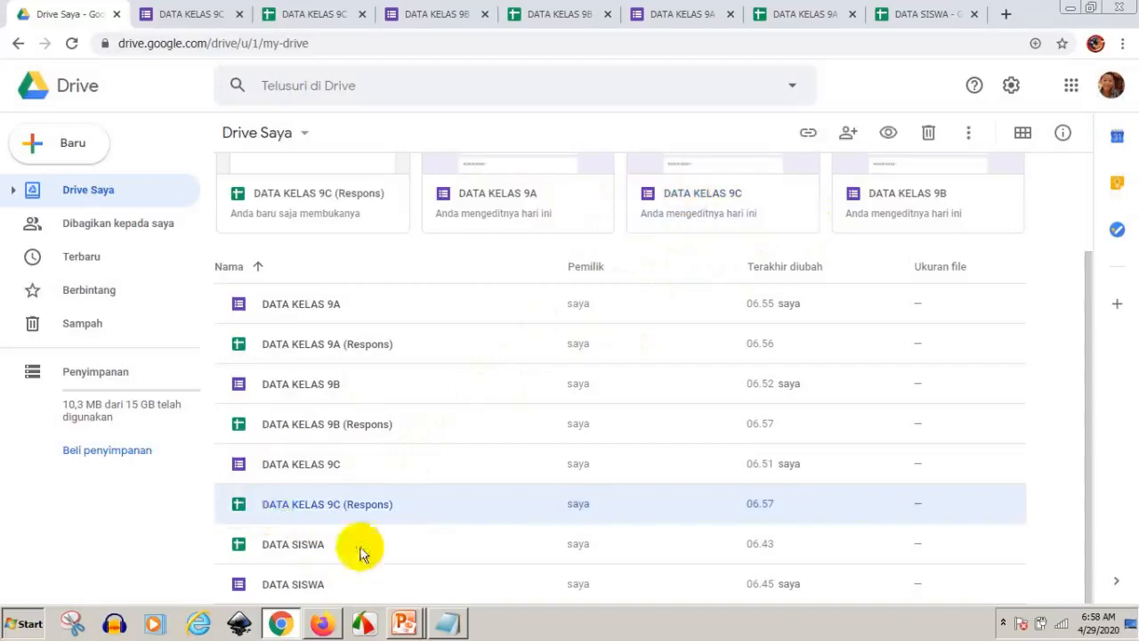
- Switch to the PowerPoint slideshow and examine the diagram of three class forms feeding Sheet 1, Sheet 2 and Sheet 3 of one spreadsheet
{"action": "left_click", "coordinate": [389, 594]}
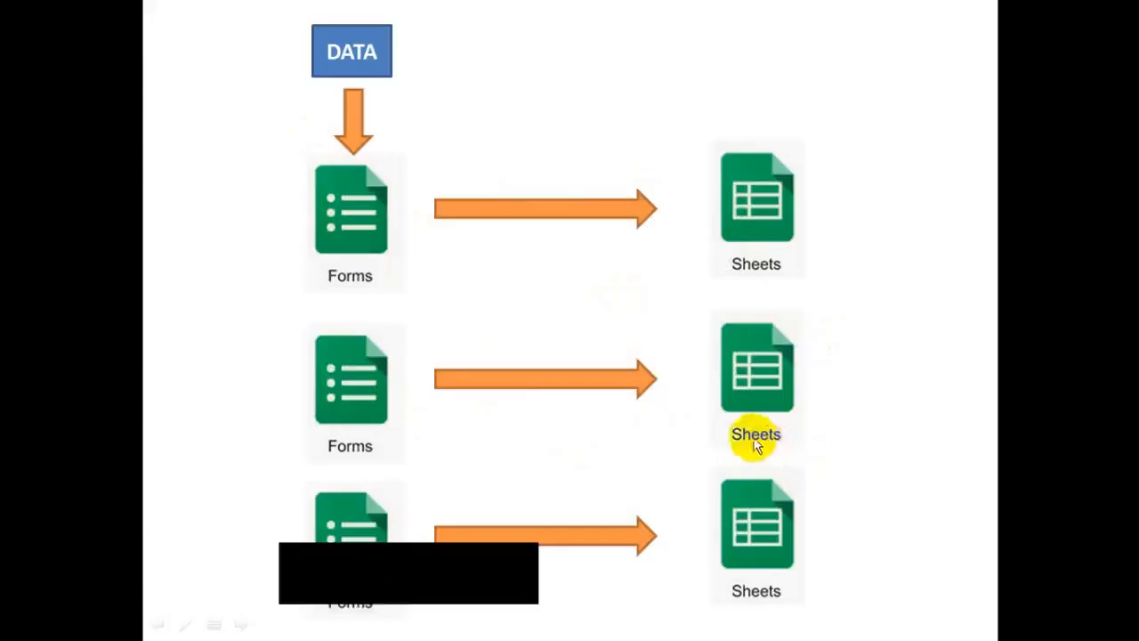
{"action": "left_click", "coordinate": [596, 300]}
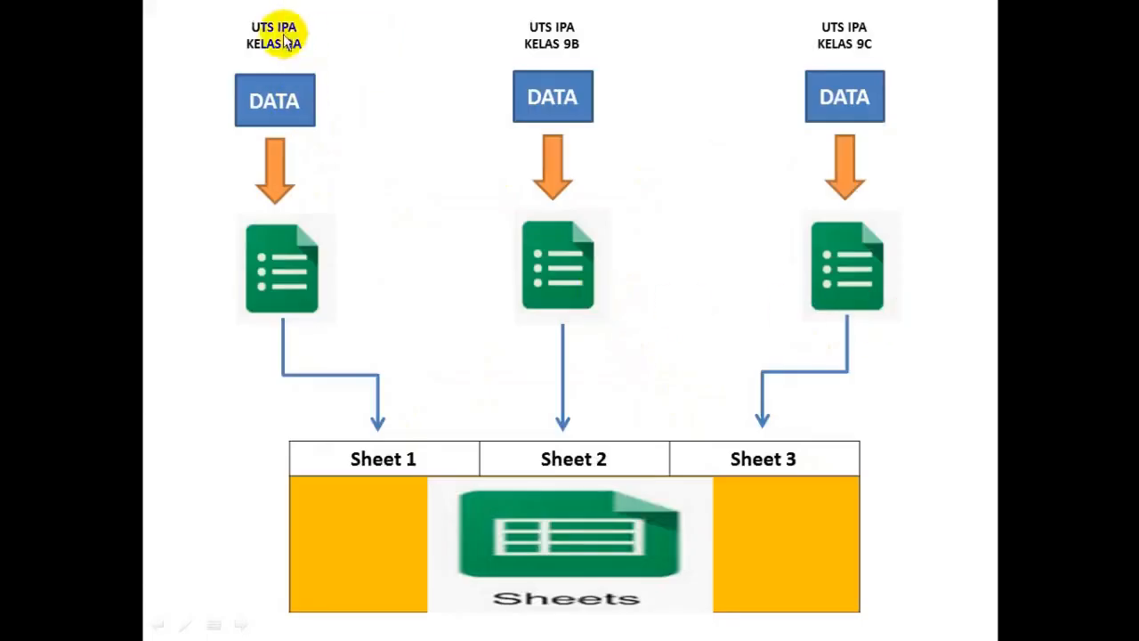
{"action": "left_click_drag", "start_coordinate": [275, 141], "coordinate": [272, 174]}
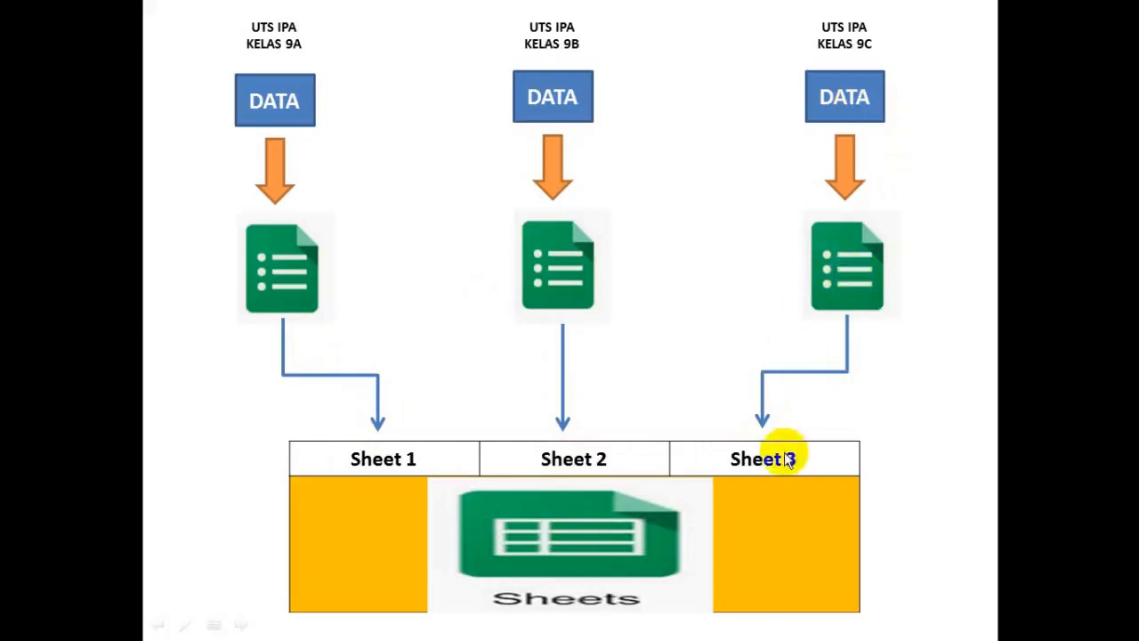
{"action": "key", "text": "super"}
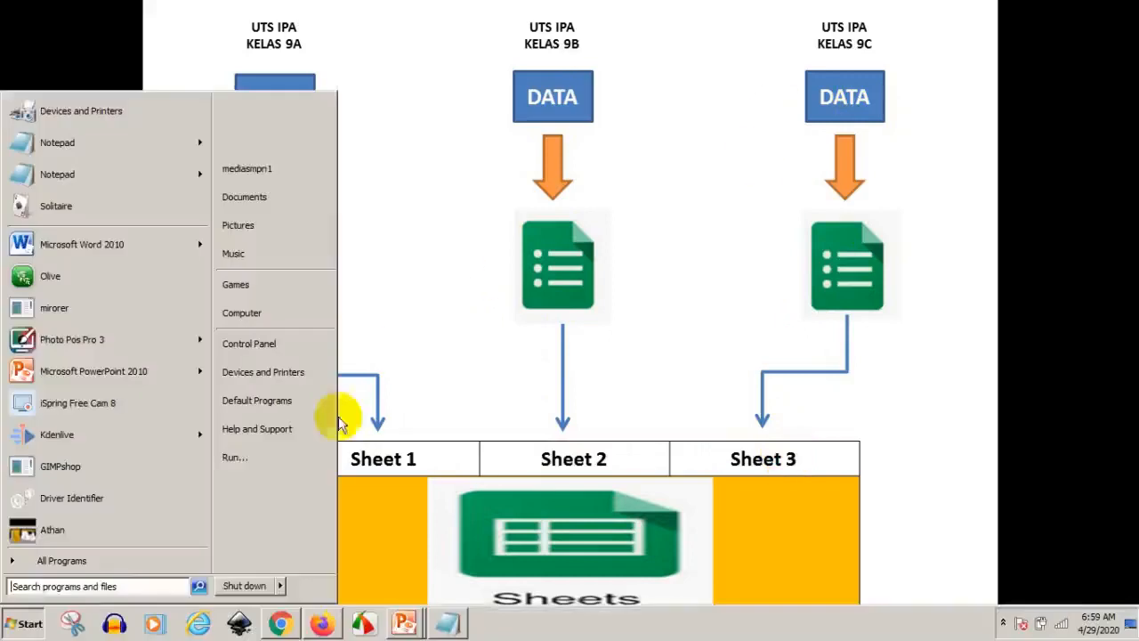
- Switch back to Chrome and delete the DATA KELAS 9A, 9B and 9C (Respons) spreadsheets from Drive Saya
{"action": "left_click", "coordinate": [280, 624]}
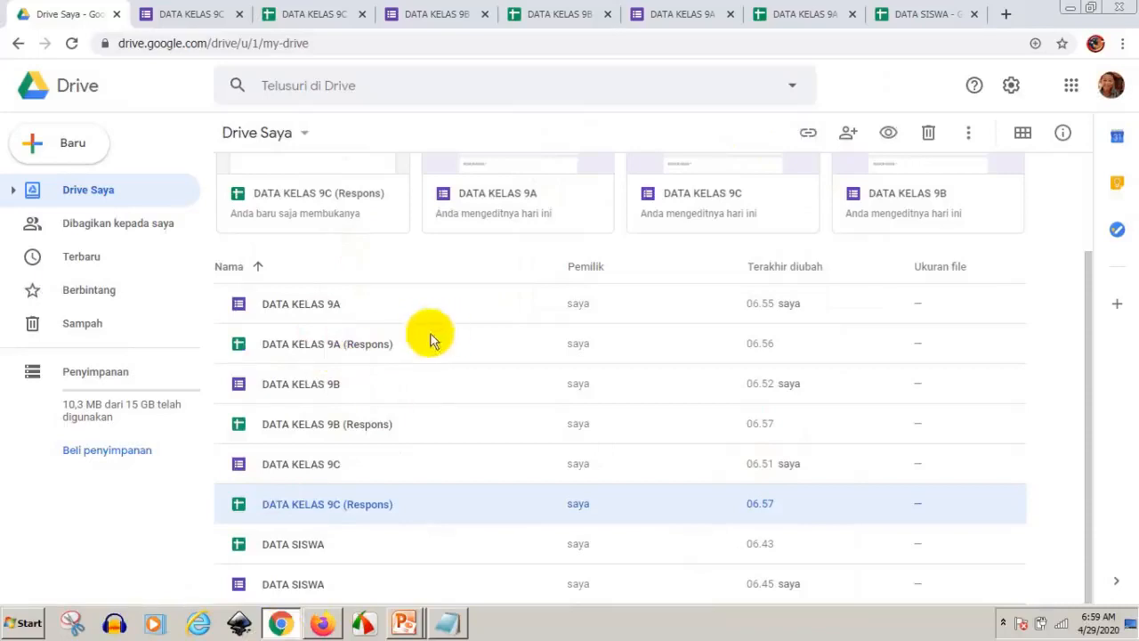
{"action": "right_click", "coordinate": [296, 346]}
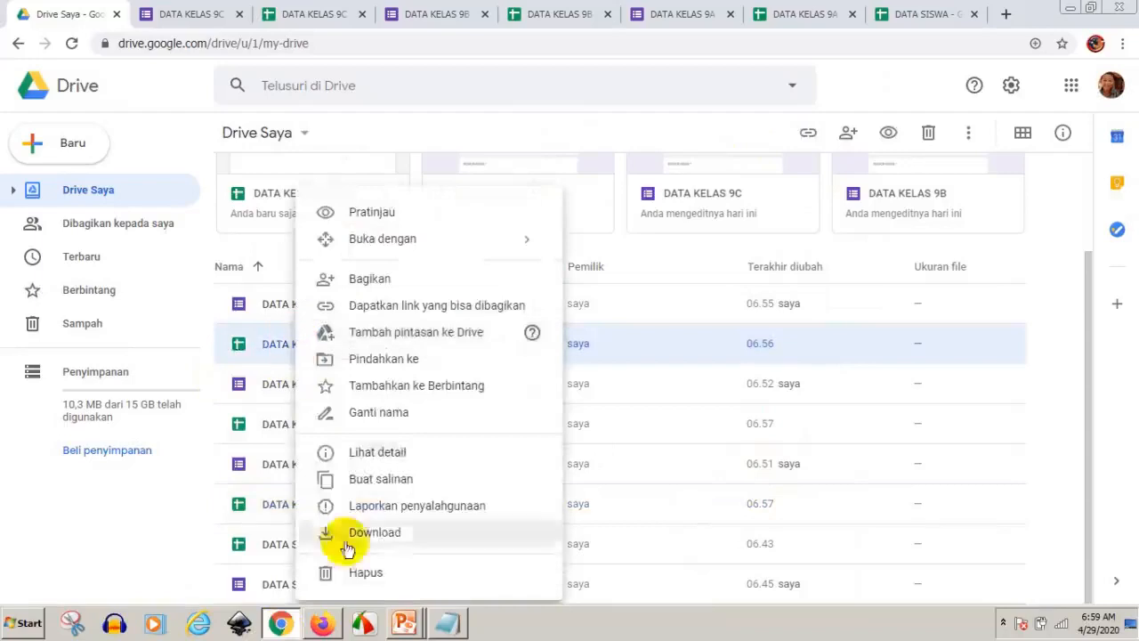
{"action": "left_click", "coordinate": [360, 575]}
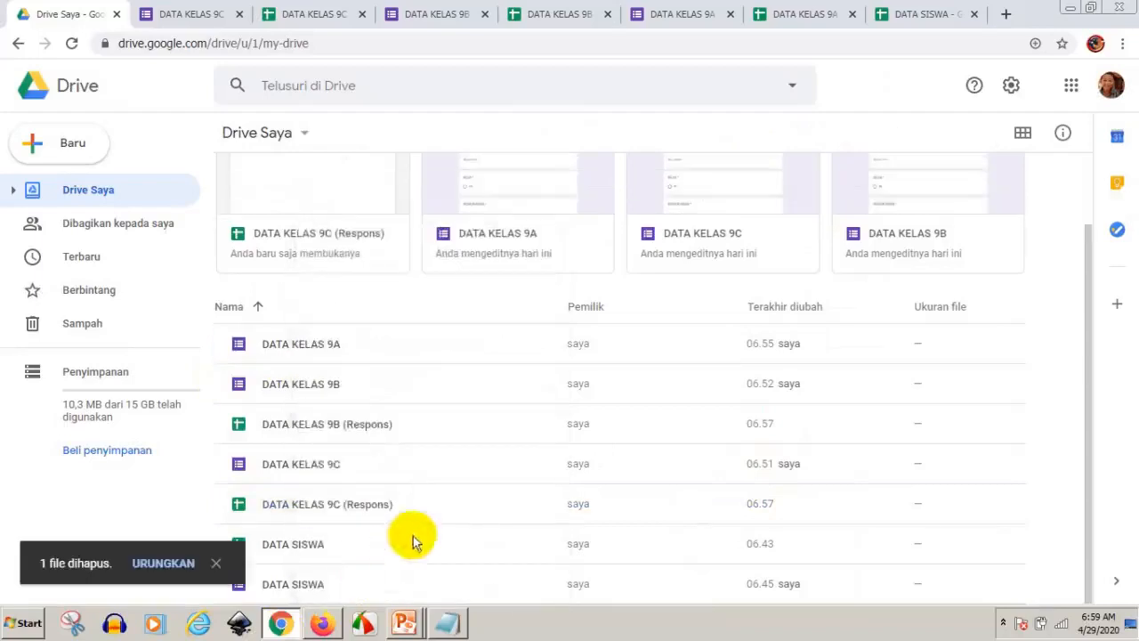
{"action": "right_click", "coordinate": [311, 431]}
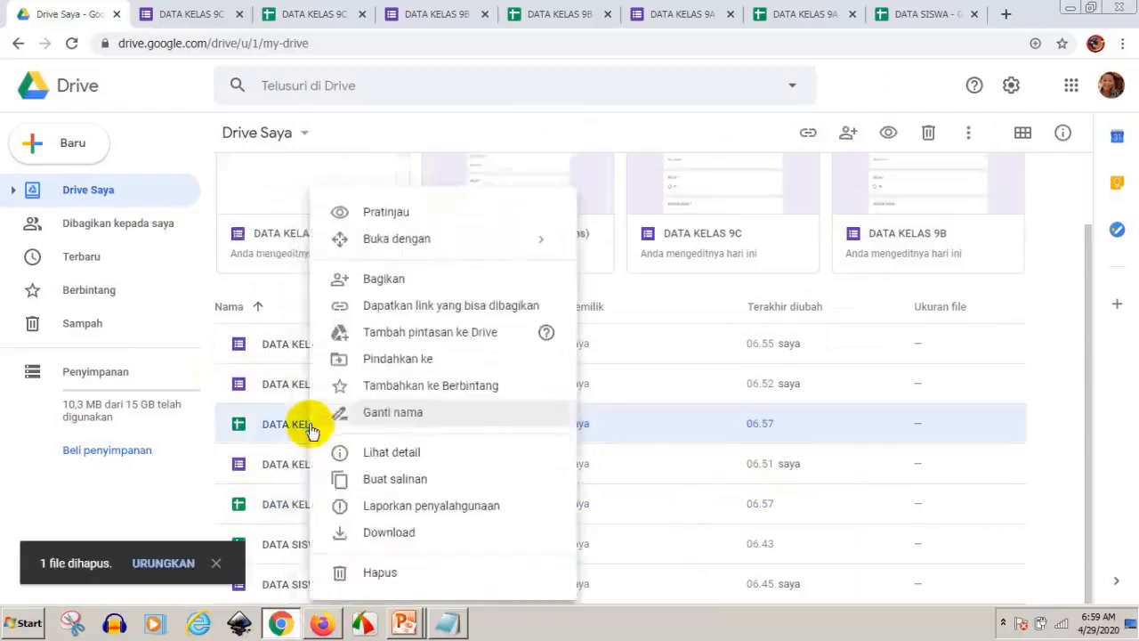
{"action": "left_click", "coordinate": [378, 569]}
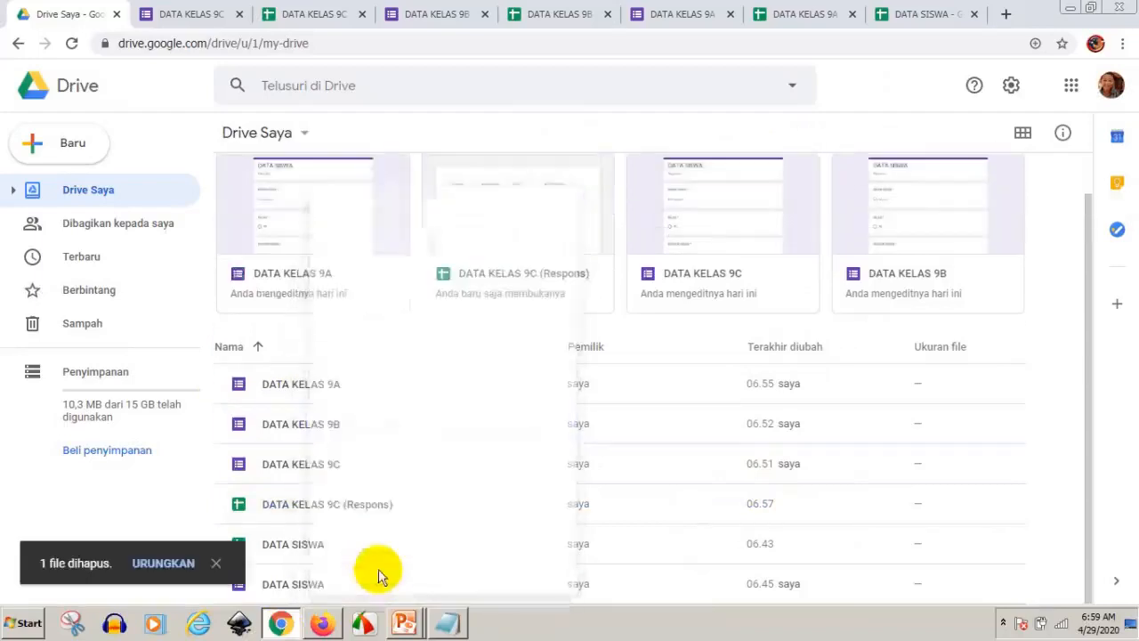
{"action": "right_click", "coordinate": [319, 507]}
{"action": "left_click", "coordinate": [381, 466]}
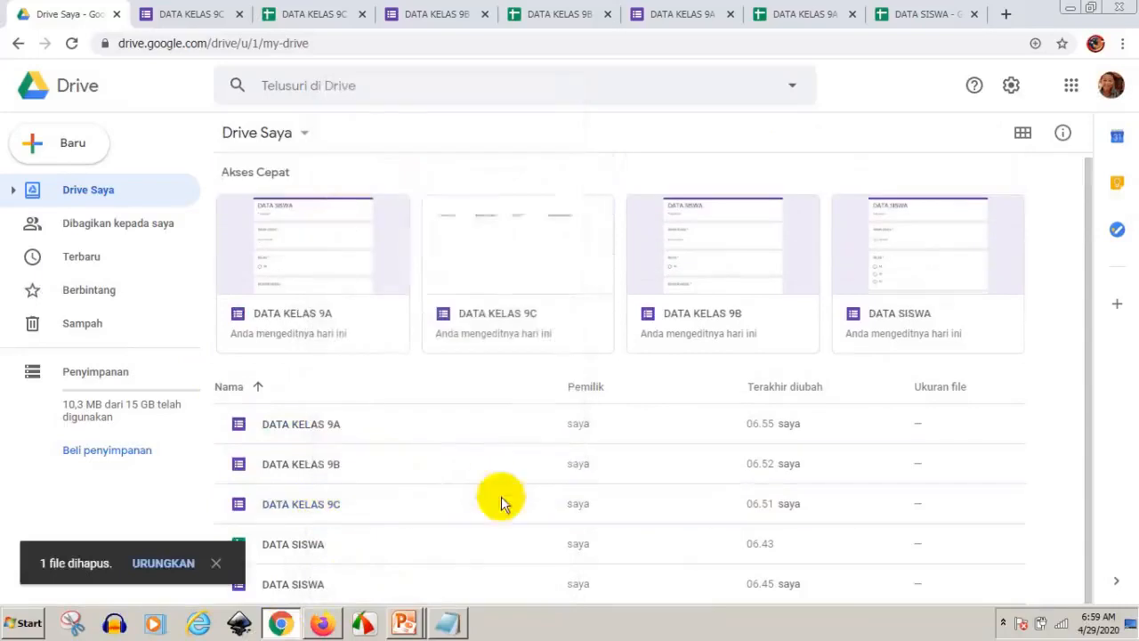
- Delete both the DATA SISWA spreadsheet and the DATA SISWA form from Drive Saya
{"action": "right_click", "coordinate": [305, 550]}
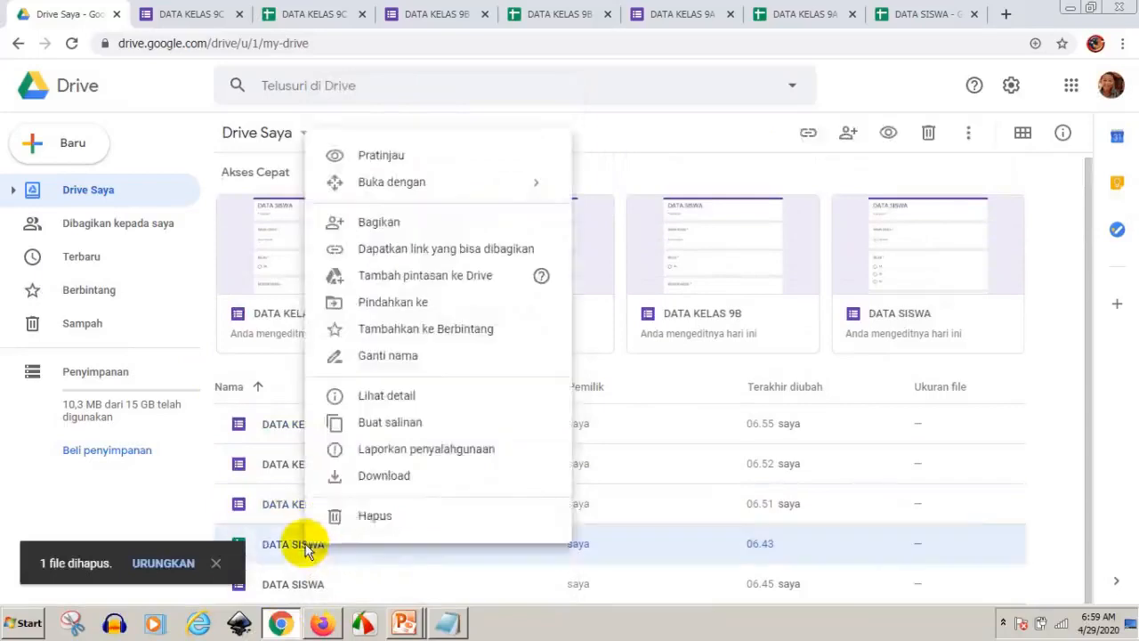
{"action": "left_click", "coordinate": [375, 513]}
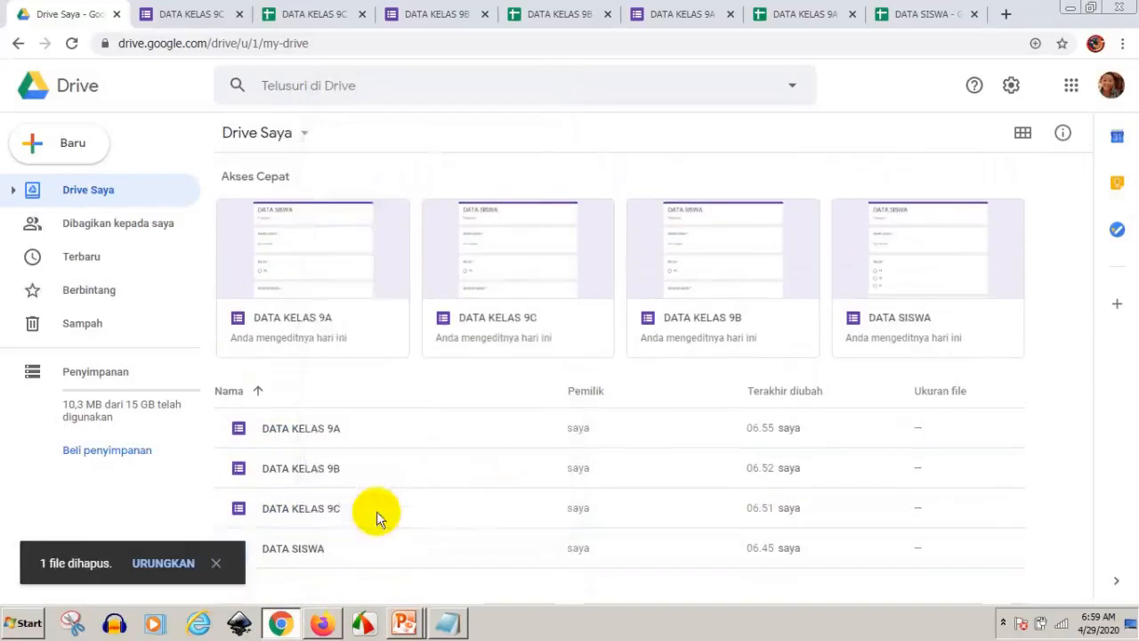
{"action": "right_click", "coordinate": [289, 551]}
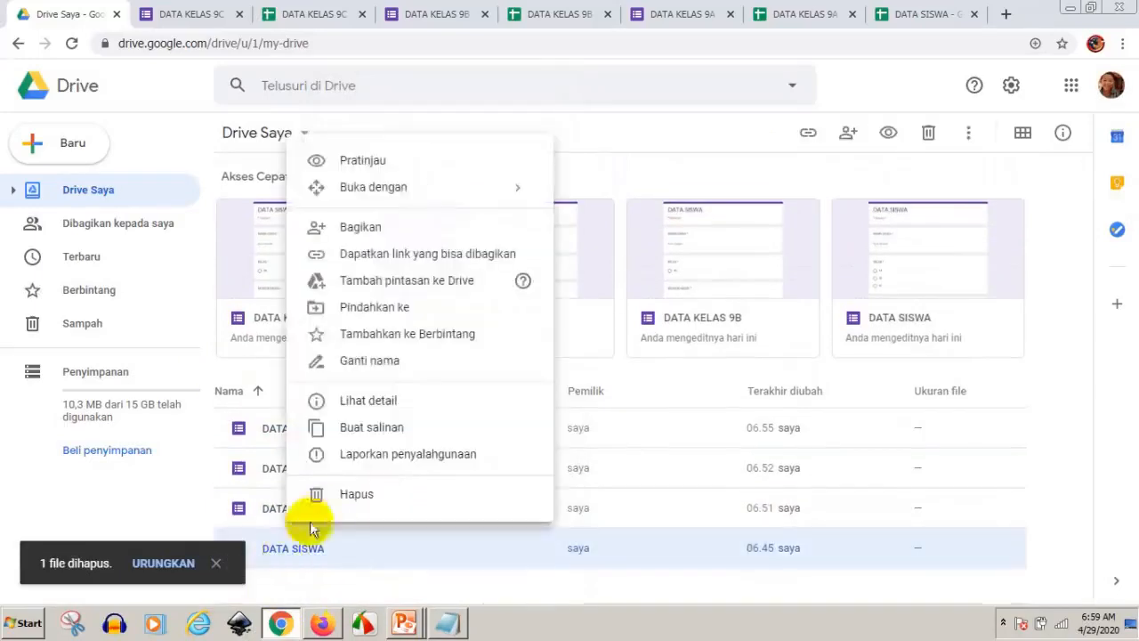
{"action": "left_click", "coordinate": [356, 495]}
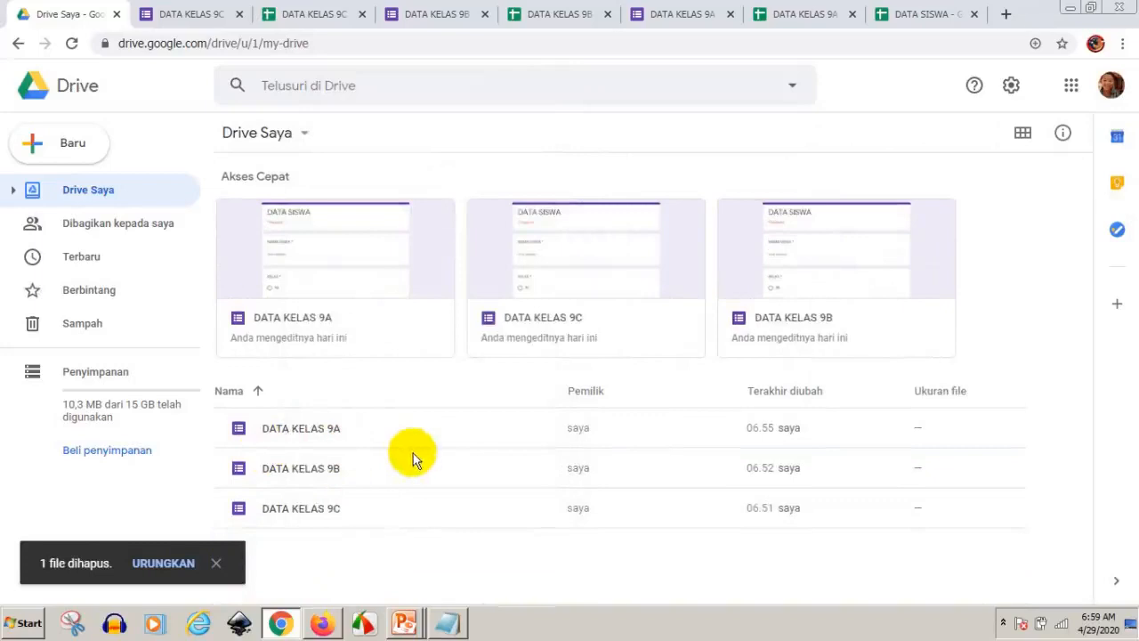
- Close the browser tabs of the deleted DATA KELAS 9A, 9B, 9C and DATA SISWA spreadsheets
{"action": "left_click", "coordinate": [608, 15]}
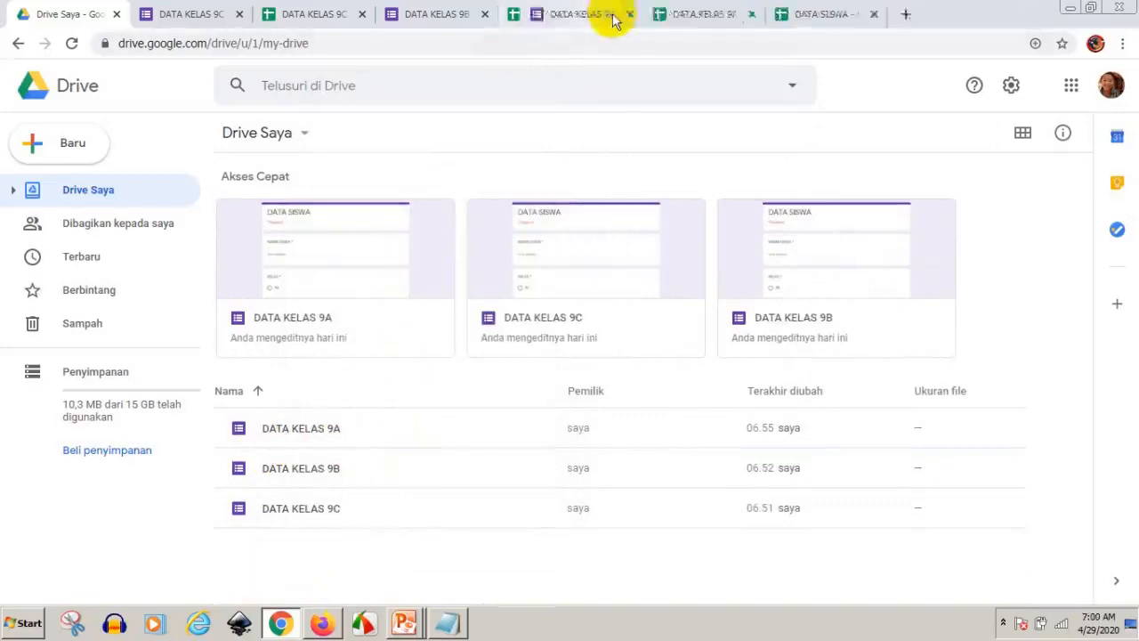
{"action": "left_click", "coordinate": [362, 14]}
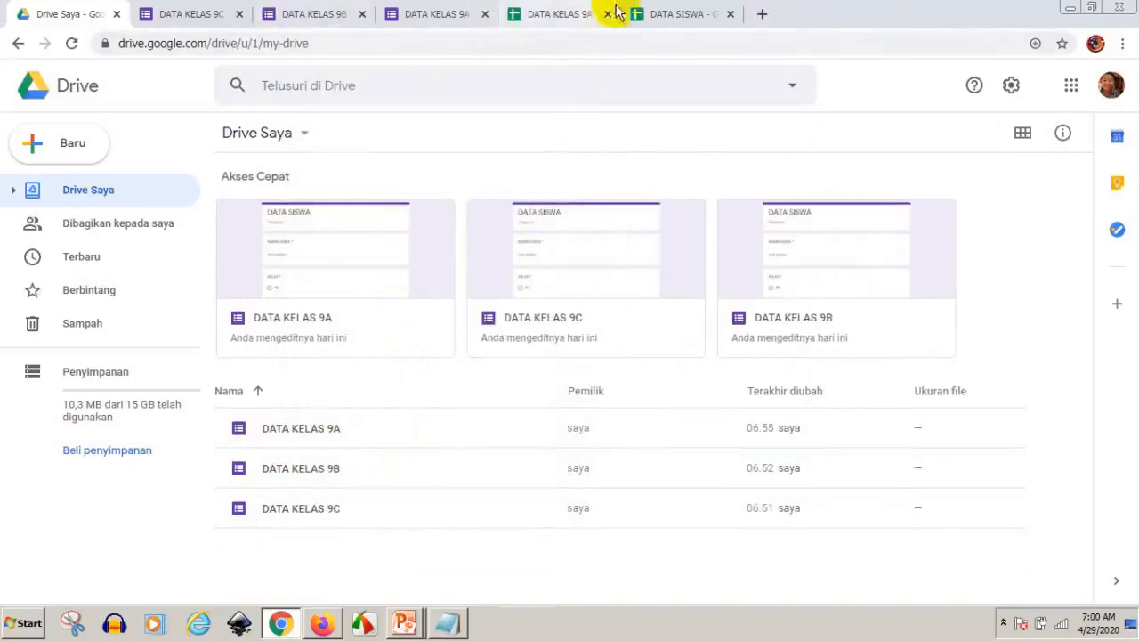
{"action": "left_click", "coordinate": [609, 14]}
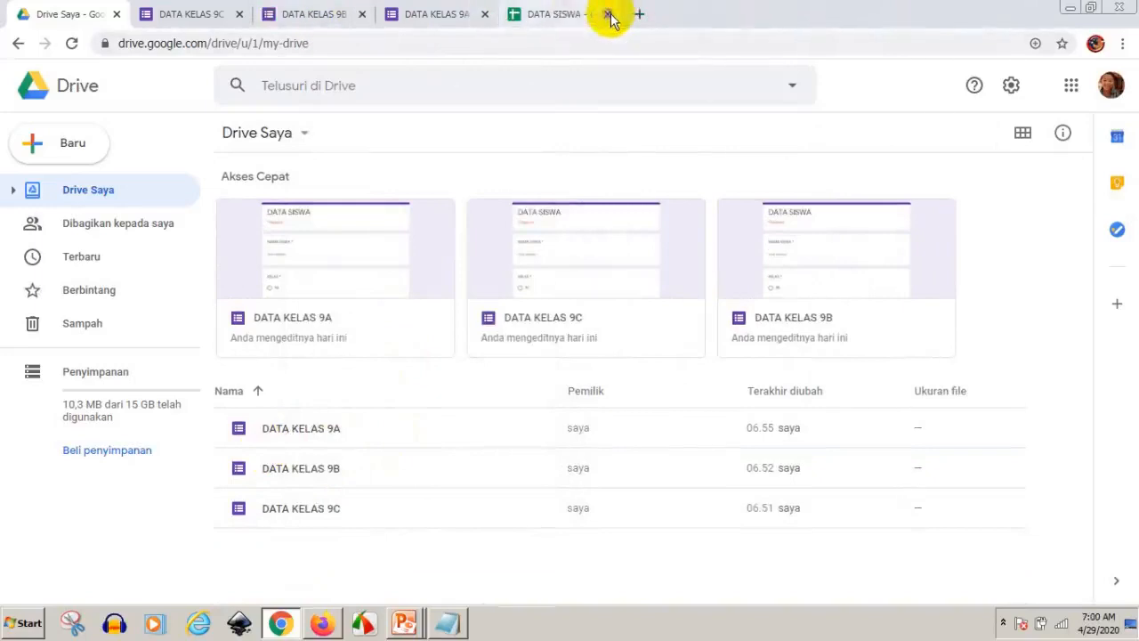
{"action": "left_click", "coordinate": [609, 14]}
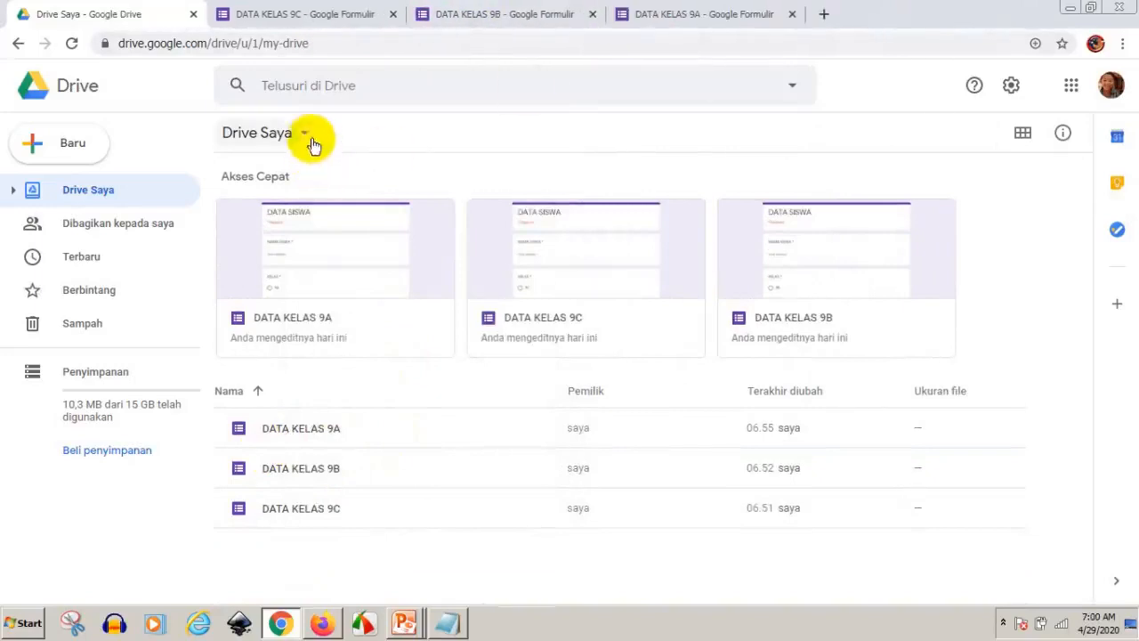
- Open the response destination options of the DATA KELAS 9C form and check Drive Saya and Google Spreadsheet for existing spreadsheets
{"action": "left_click", "coordinate": [680, 16]}
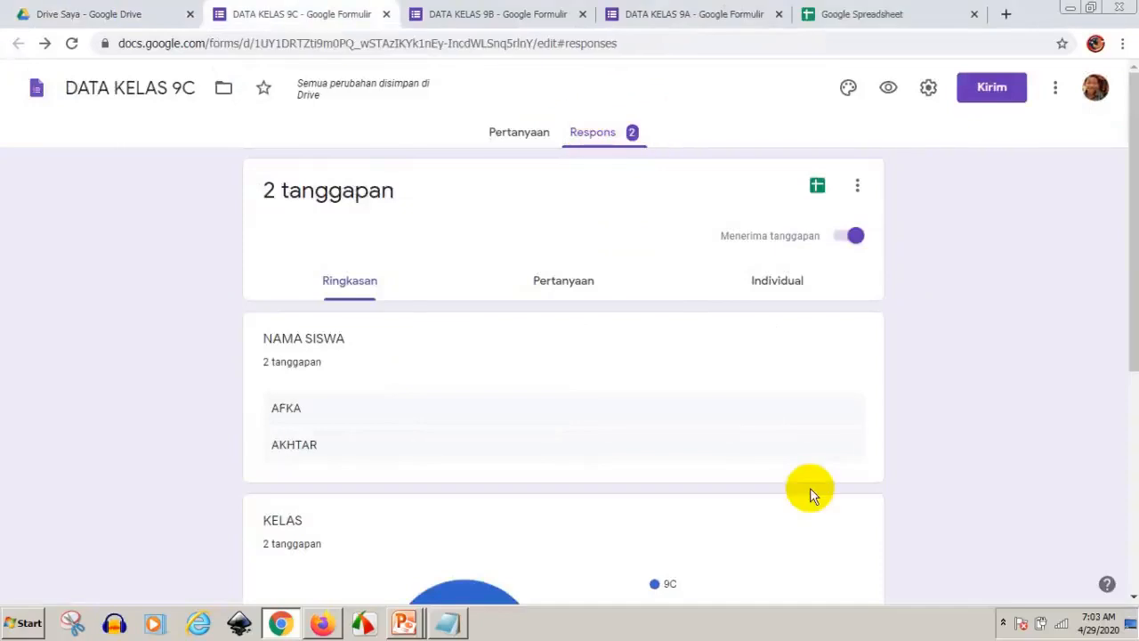
{"action": "left_click", "coordinate": [820, 188]}
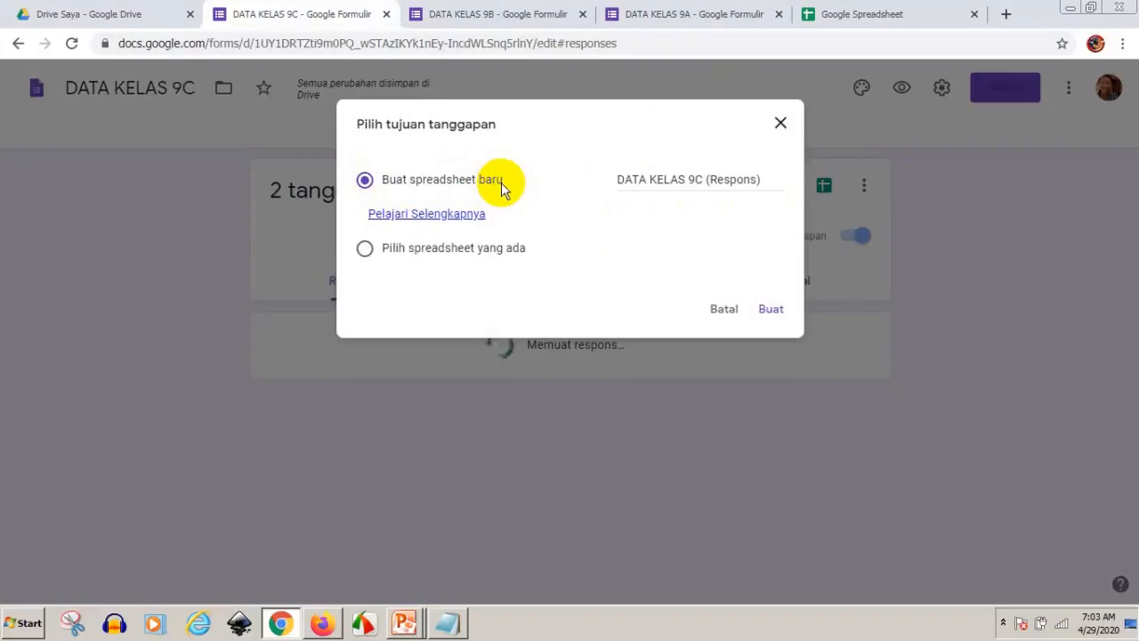
{"action": "left_click", "coordinate": [141, 20]}
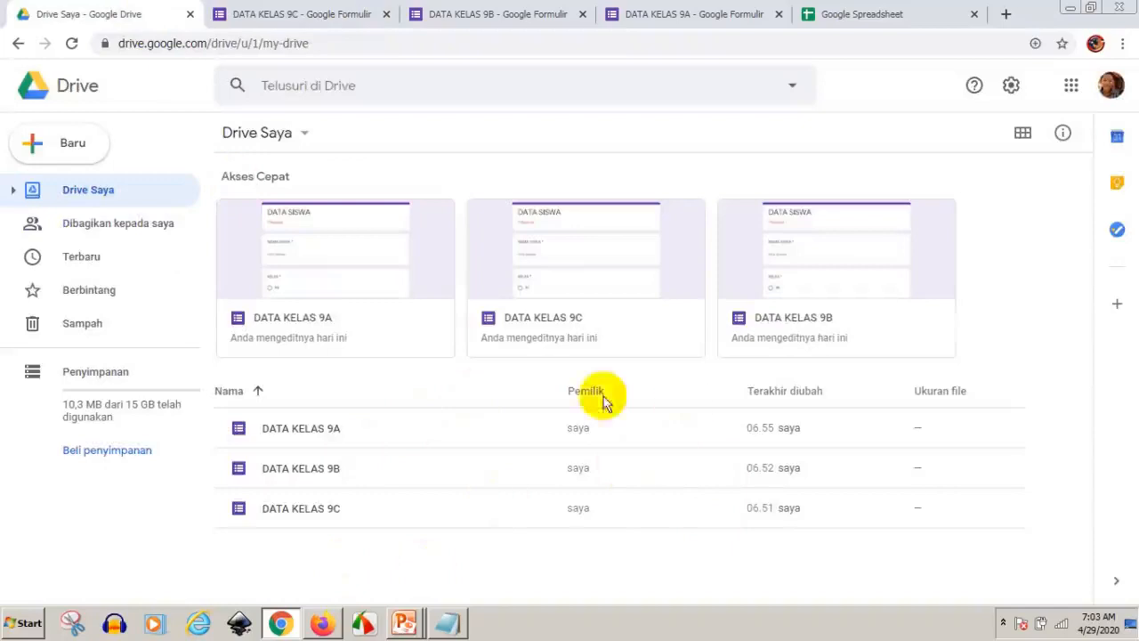
{"action": "key", "text": "ctrl+shift+Tab"}
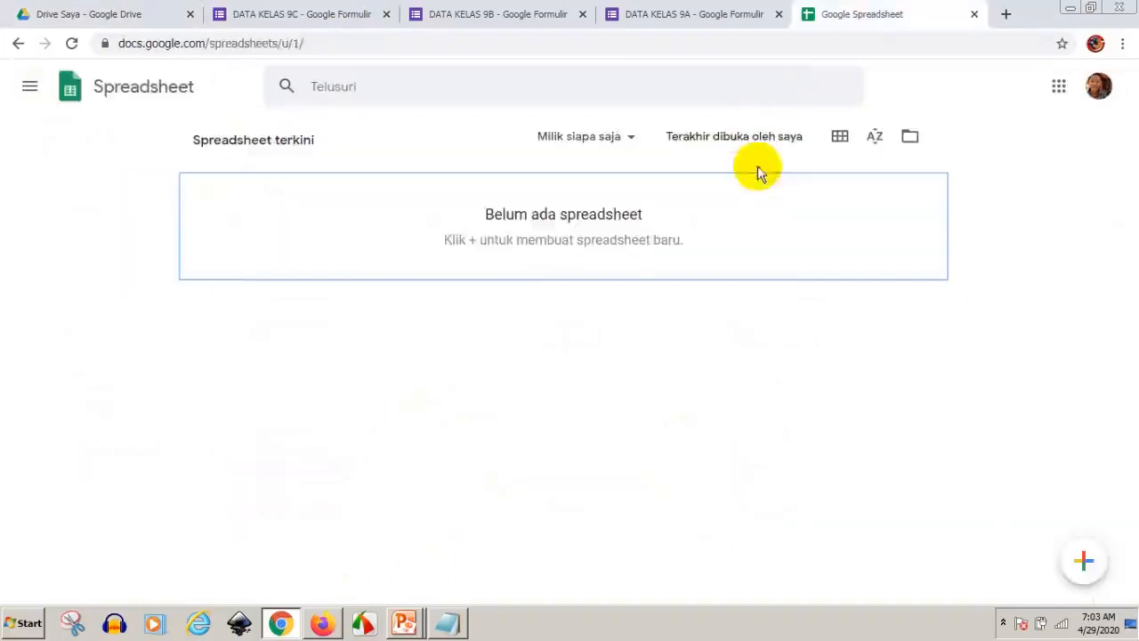
- Create a new response spreadsheet named DATA KELAS 9 (Respons) from the DATA KELAS 9A form and refresh the Drive Saya file list
{"action": "left_click", "coordinate": [707, 14]}
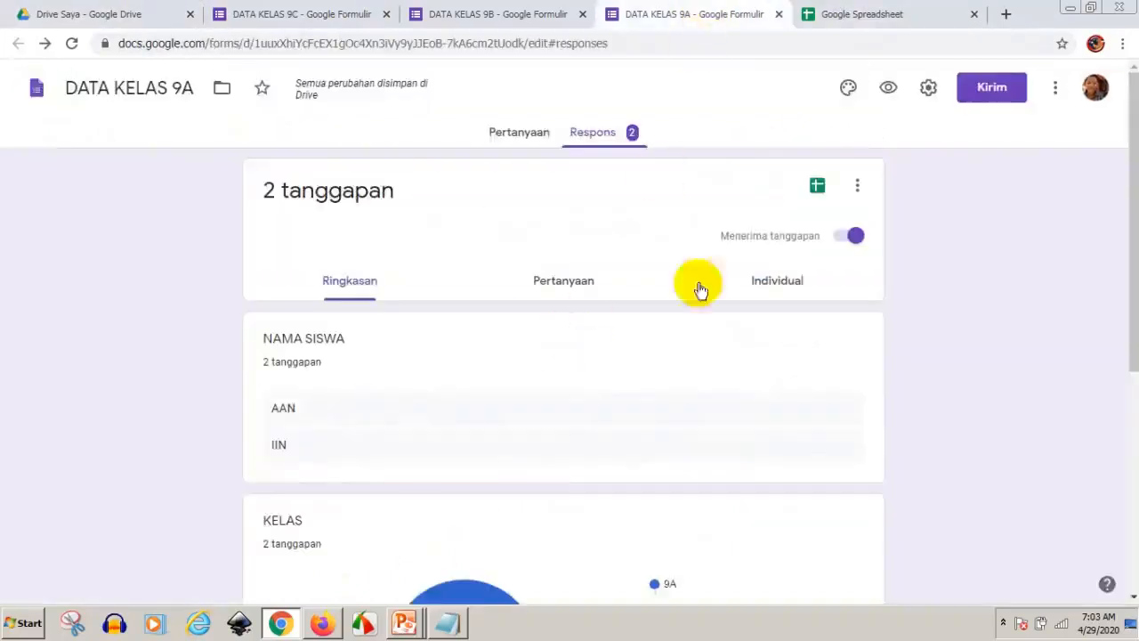
{"action": "left_click", "coordinate": [817, 185]}
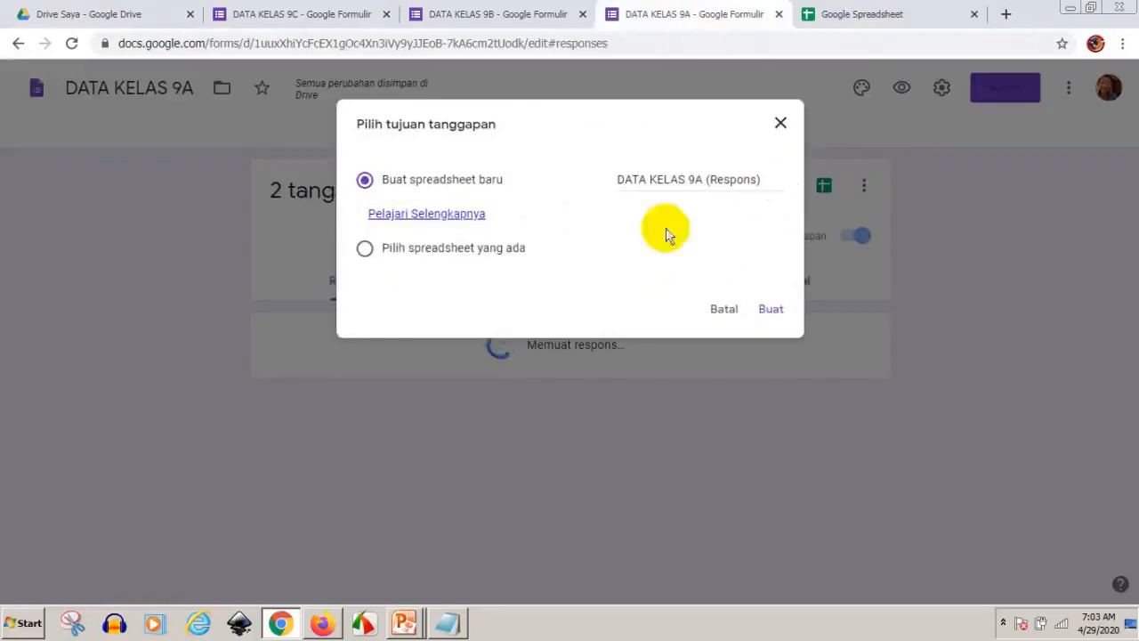
{"action": "left_click", "coordinate": [682, 183]}
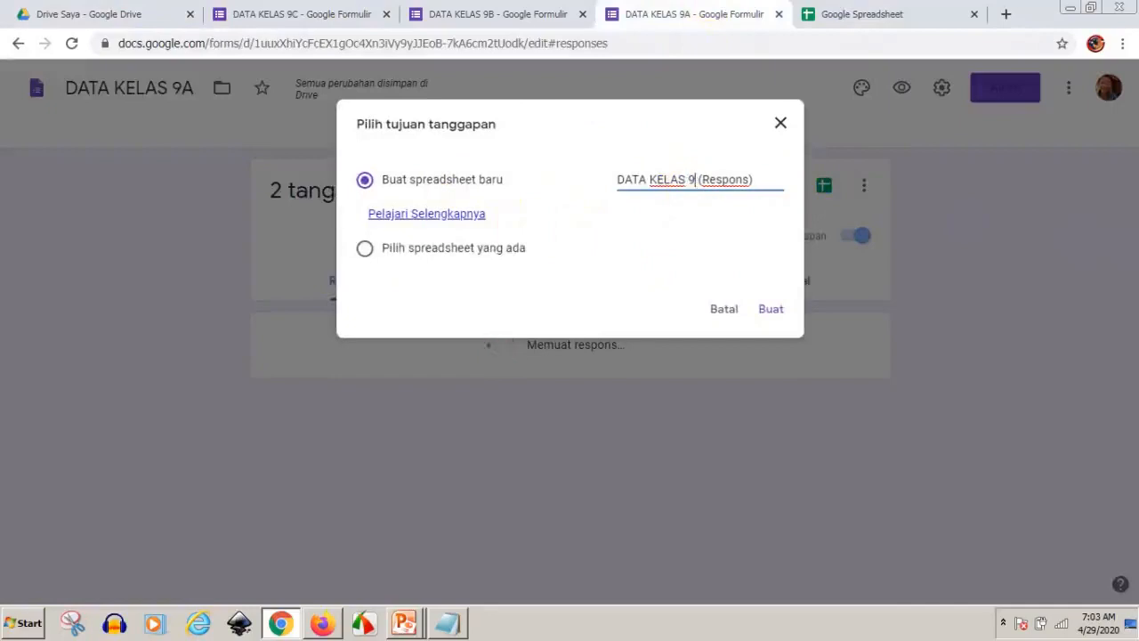
{"action": "left_click", "coordinate": [773, 311]}
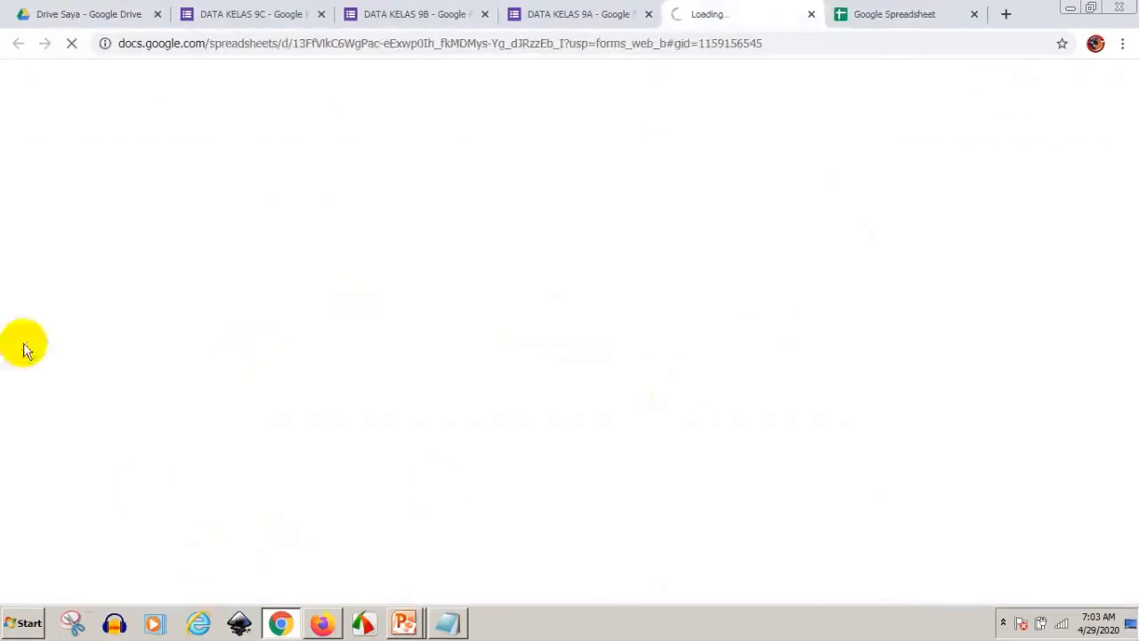
{"action": "left_click", "coordinate": [80, 12]}
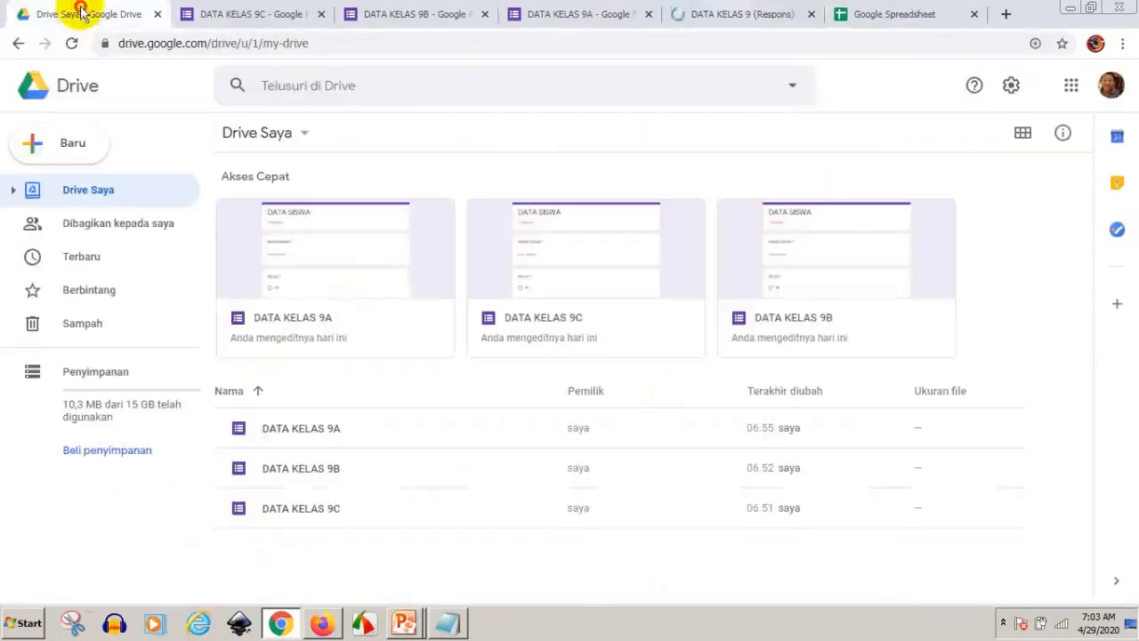
{"action": "left_click", "coordinate": [68, 40]}
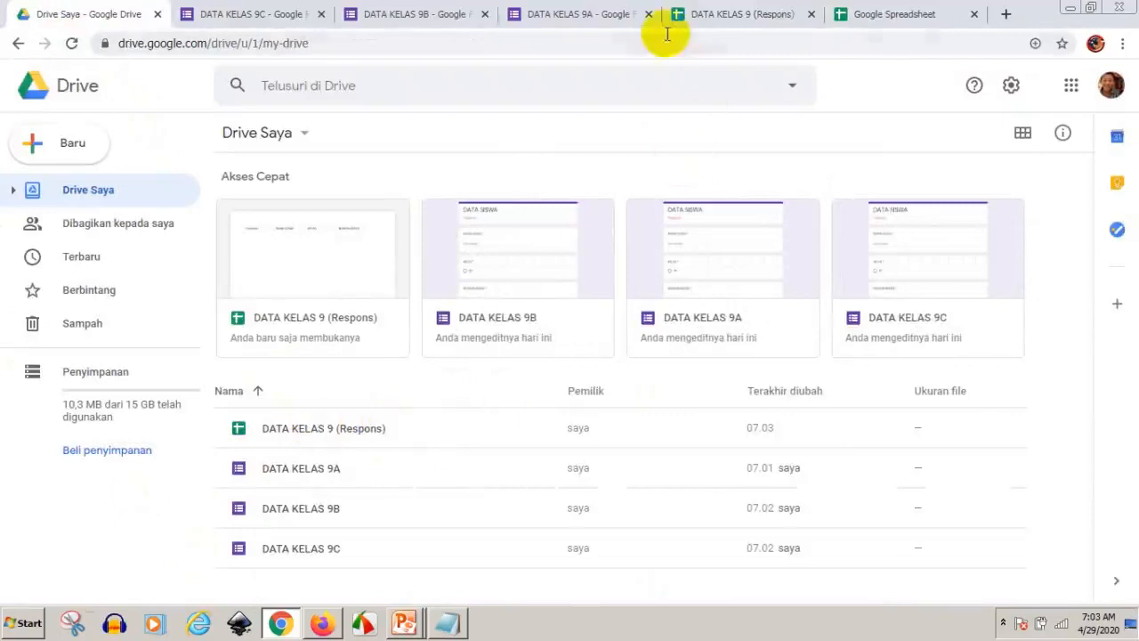
- Open the response destination options of the DATA KELAS 9B form and choose to use an existing spreadsheet
{"action": "left_click", "coordinate": [610, 21]}
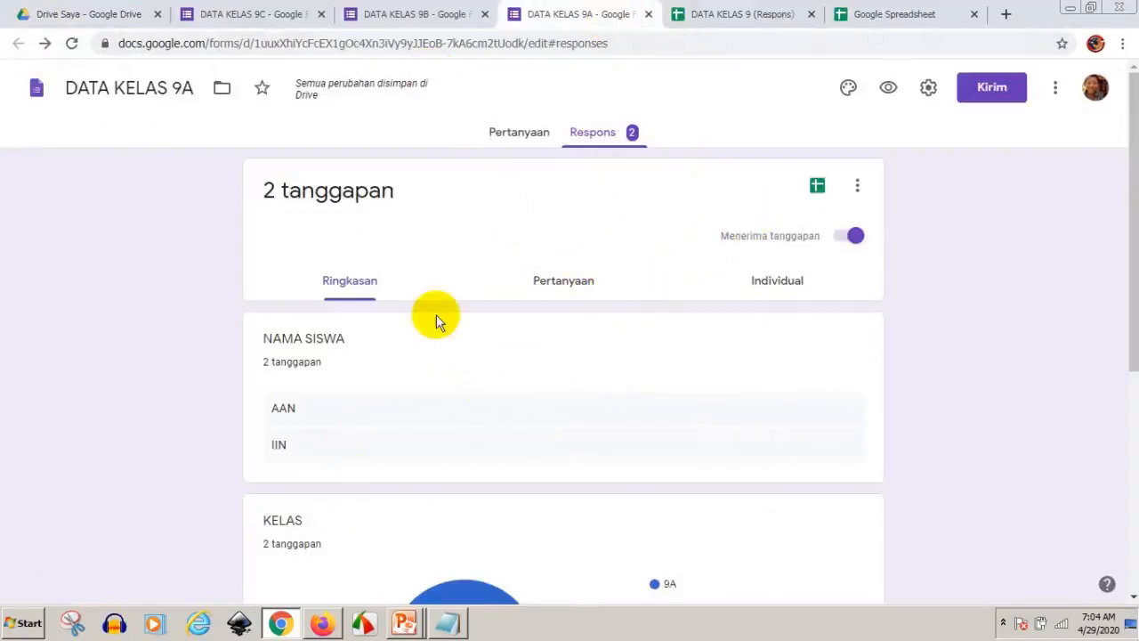
{"action": "left_click", "coordinate": [408, 18]}
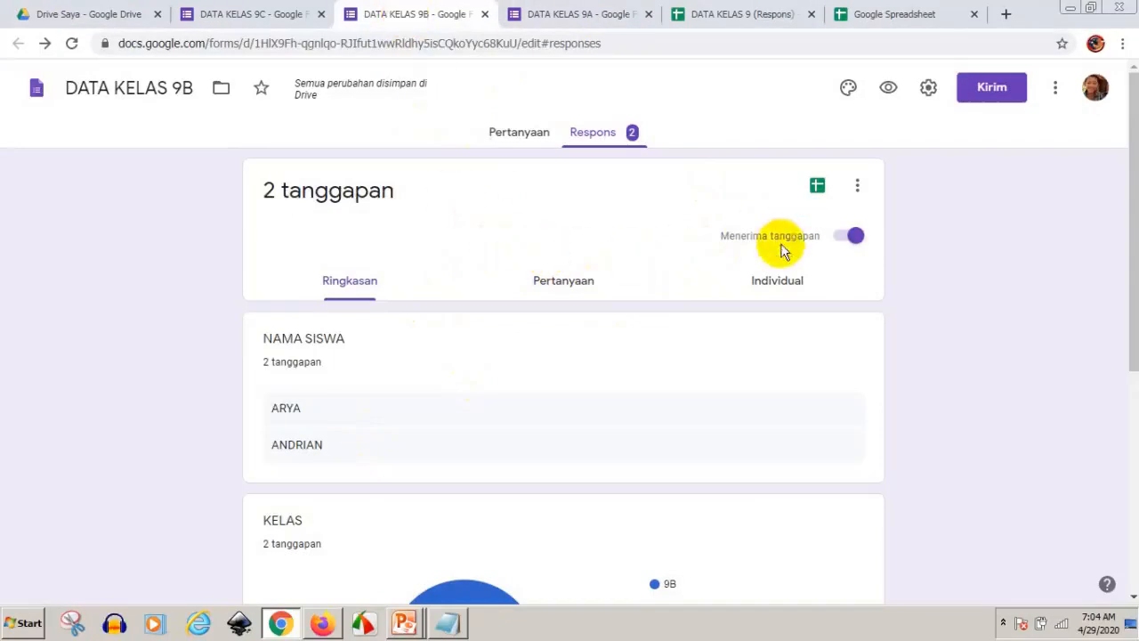
{"action": "left_click", "coordinate": [598, 15]}
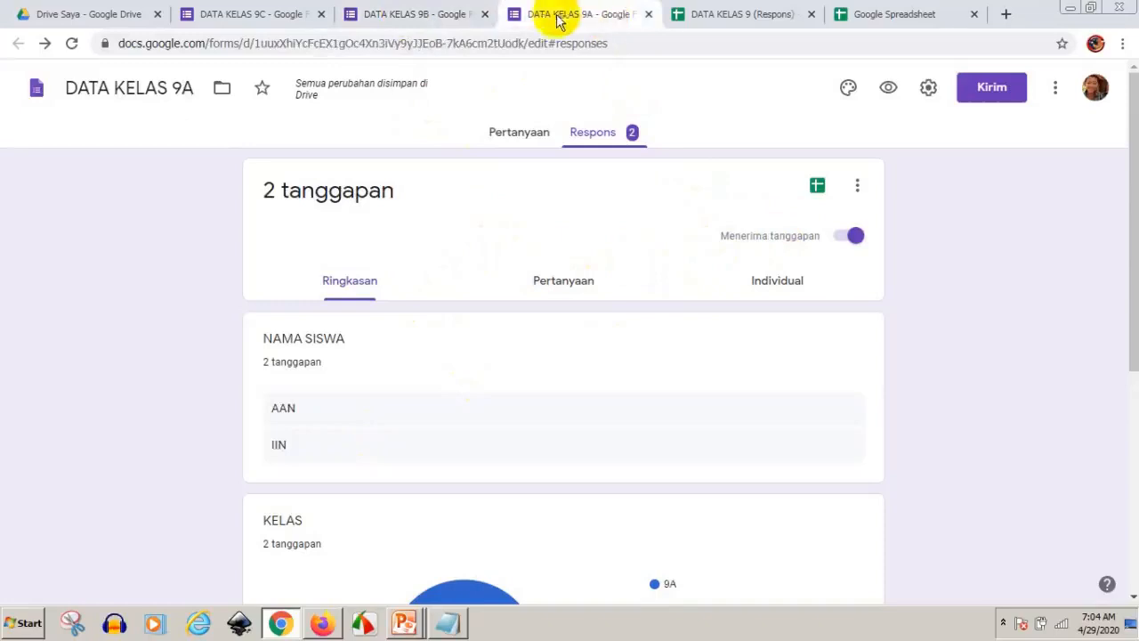
{"action": "left_click", "coordinate": [433, 16]}
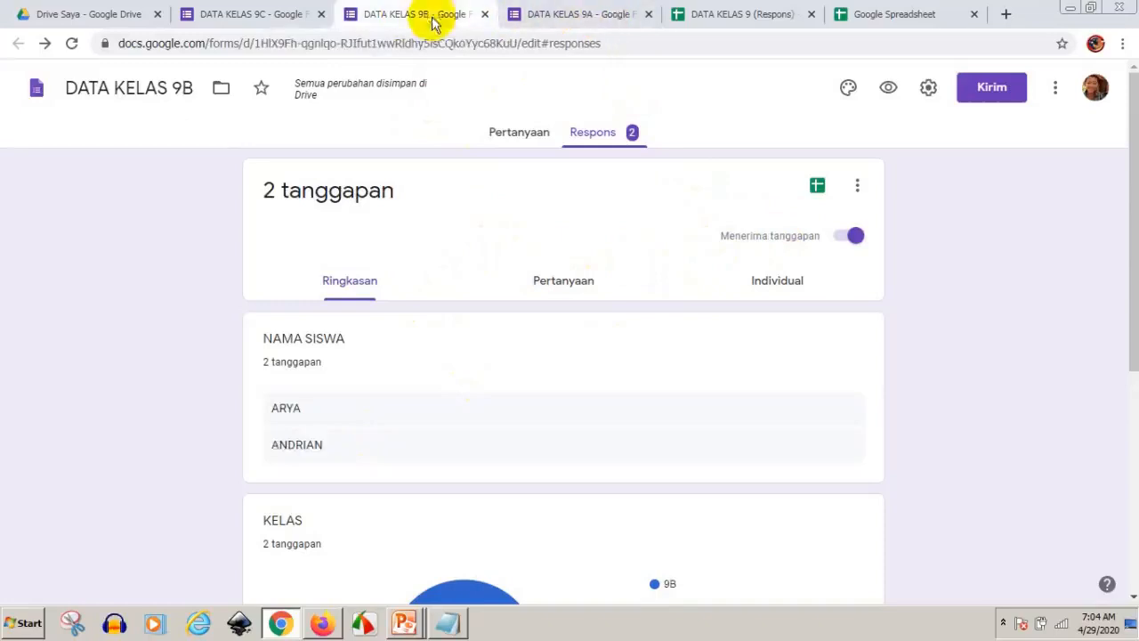
{"action": "left_click", "coordinate": [857, 191]}
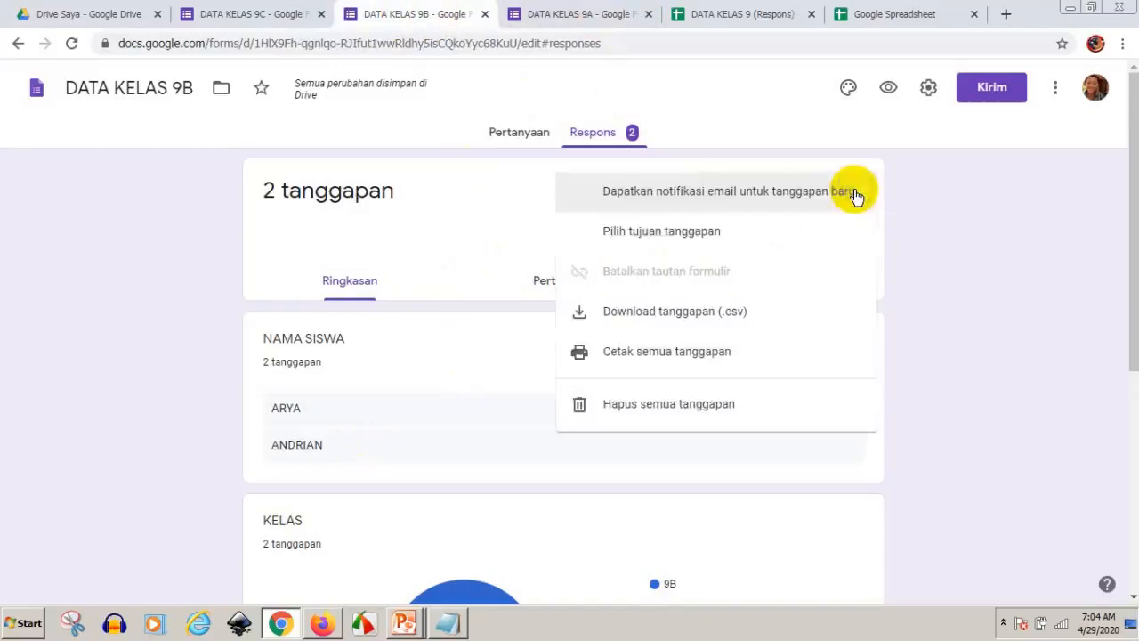
{"action": "left_click", "coordinate": [673, 243]}
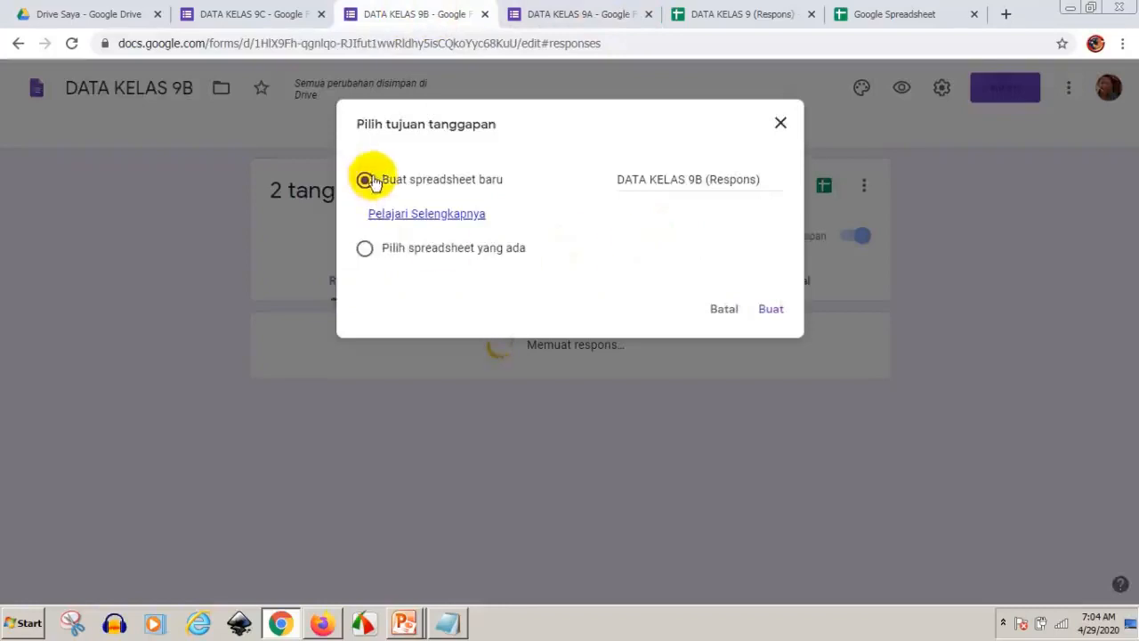
{"action": "left_click", "coordinate": [365, 250]}
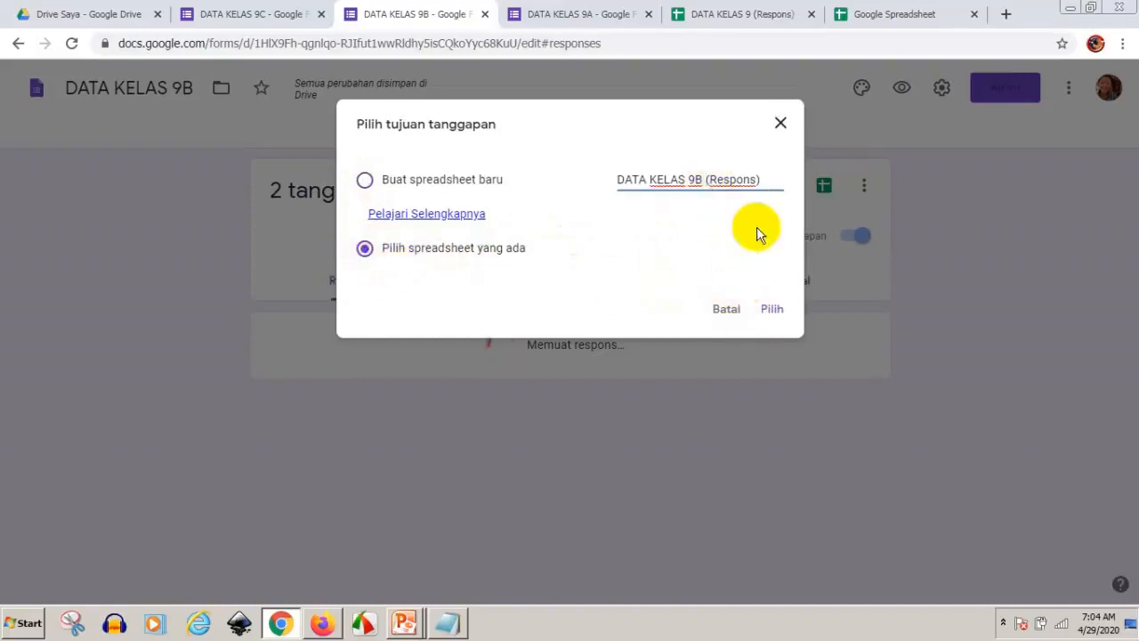
- Clear the suggested new spreadsheet name in the DATA KELAS 9B response destination dialog
{"action": "key", "text": "BackSpace"}
{"action": "key", "text": "BackSpace"}
{"action": "key", "text": "BackSpace"}
{"action": "key", "text": "BackSpace"}
{"action": "key", "text": "BackSpace"}
{"action": "key", "text": "BackSpace"}
{"action": "key", "text": "BackSpace"}
{"action": "key", "text": "BackSpace"}
{"action": "key", "text": "BackSpace"}
{"action": "key", "text": "BackSpace"}
{"action": "key", "text": "BackSpace"}
{"action": "key", "text": "BackSpace"}
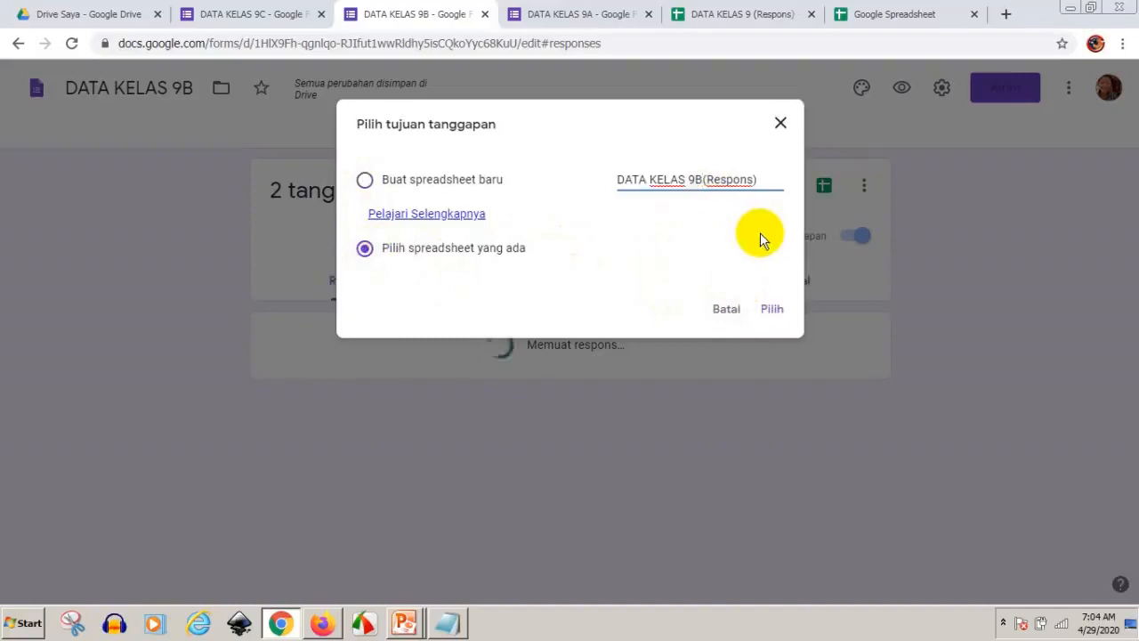
{"action": "key", "text": "BackSpace"}
{"action": "key", "text": "BackSpace"}
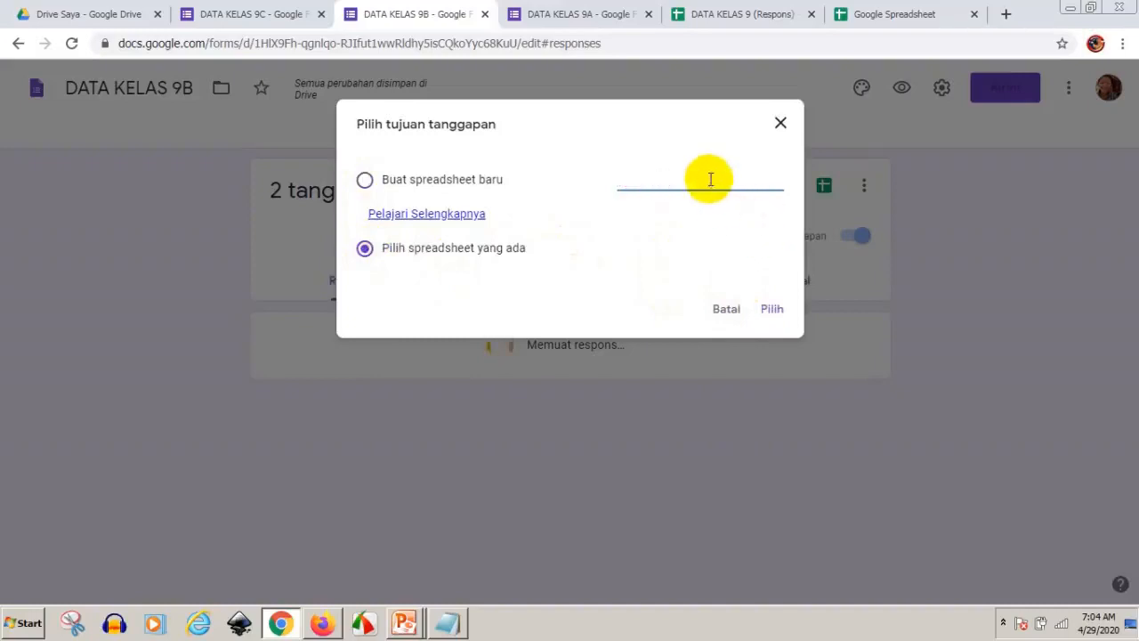
- Link the DATA KELAS 9B form's responses to the existing DATA KELAS 9 (Respons) spreadsheet
{"action": "left_click", "coordinate": [768, 310]}
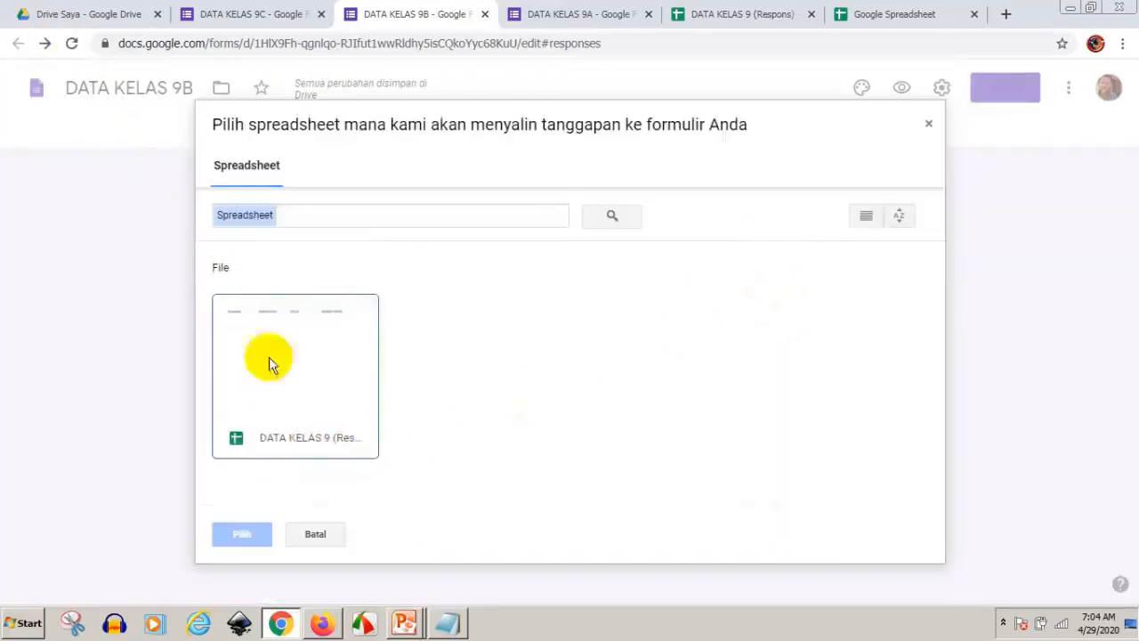
{"action": "left_click", "coordinate": [308, 403]}
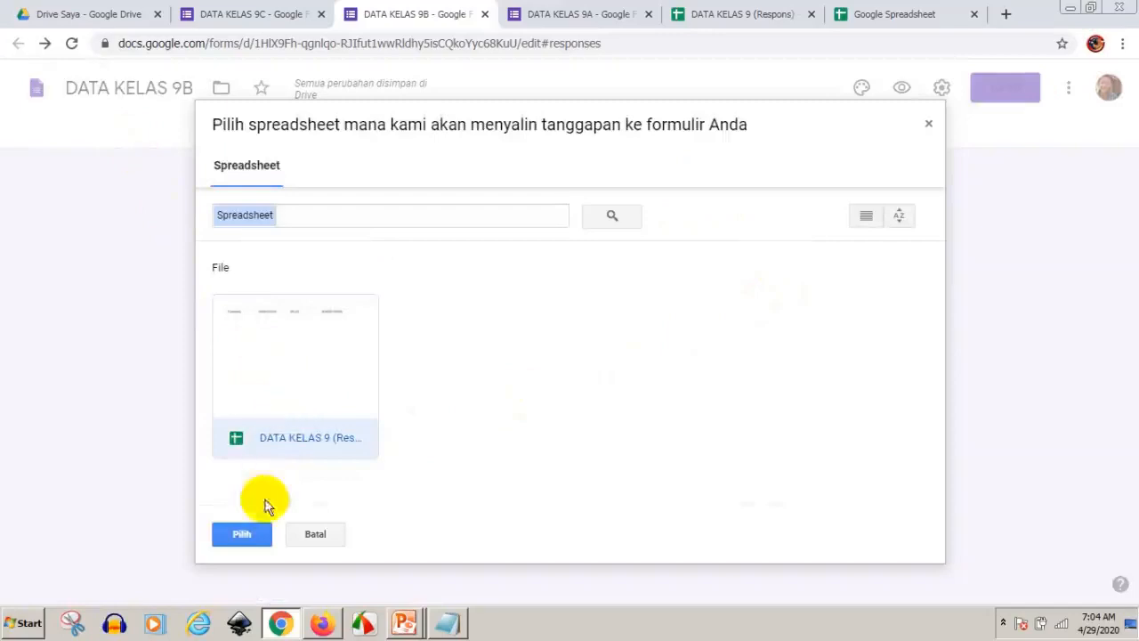
{"action": "left_click", "coordinate": [244, 534]}
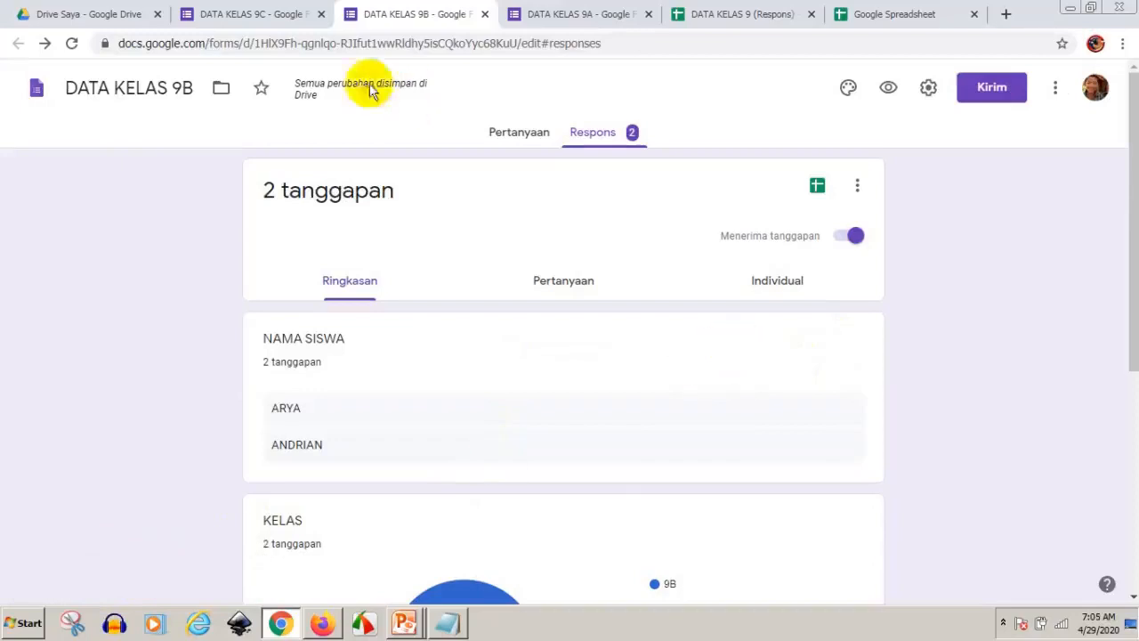
- Dismiss the open response destination dialog on the DATA KELAS 9C form and review its response summary
{"action": "left_click", "coordinate": [246, 15]}
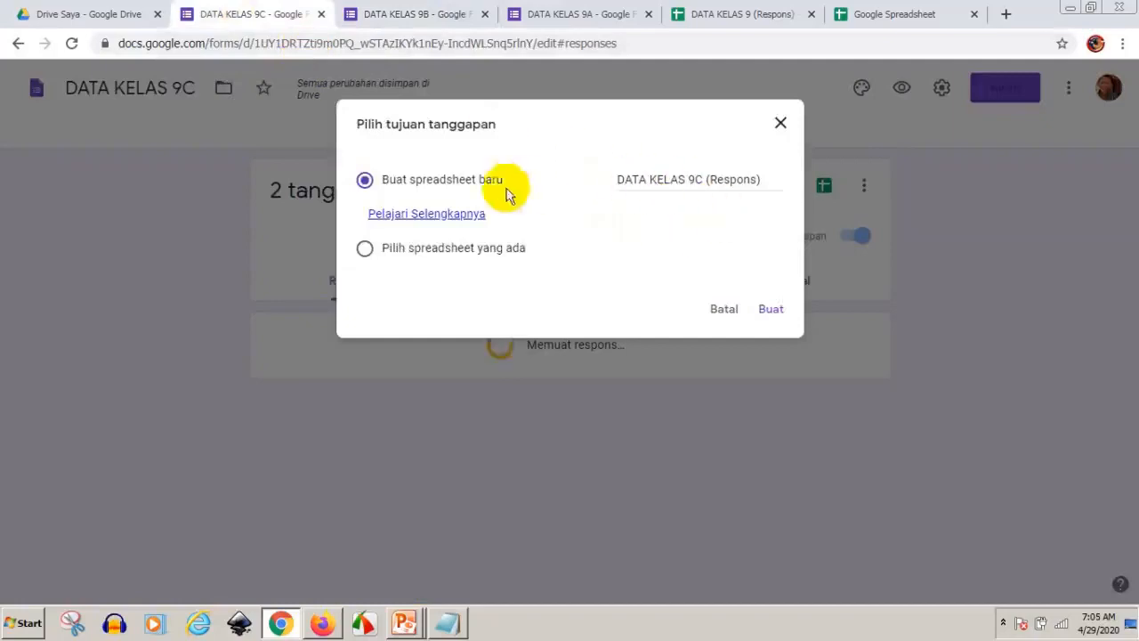
{"action": "left_click", "coordinate": [780, 125]}
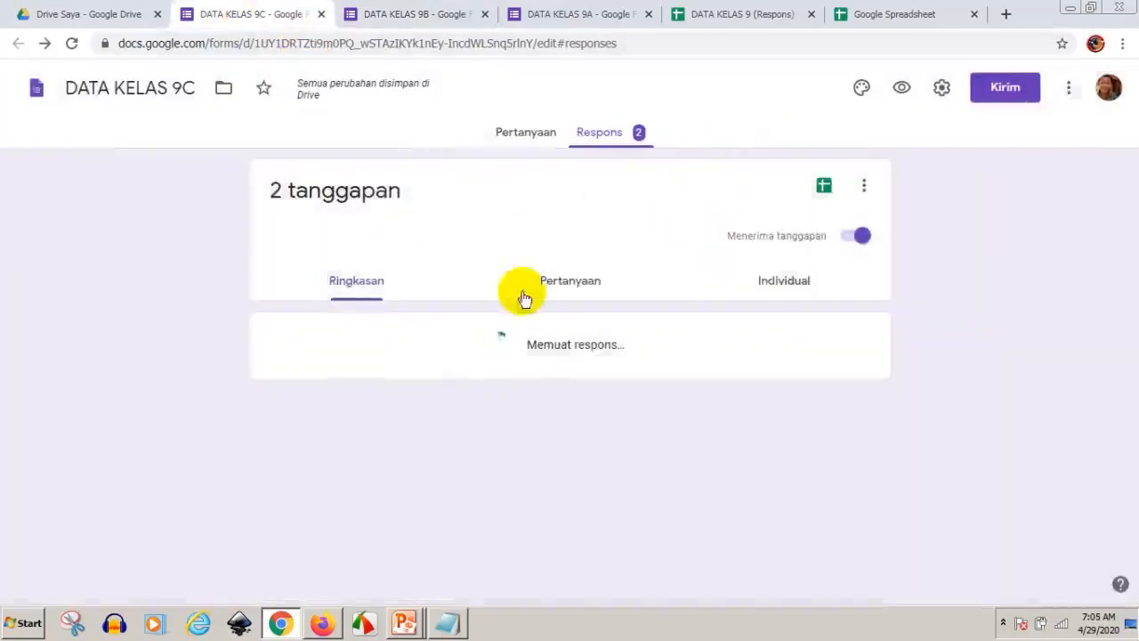
{"action": "scroll", "coordinate": [451, 366], "scroll_direction": "down", "scroll_amount": 1}
{"action": "scroll", "coordinate": [451, 372], "scroll_direction": "down", "scroll_amount": 2}
{"action": "scroll", "coordinate": [463, 339], "scroll_direction": "up", "scroll_amount": 3}
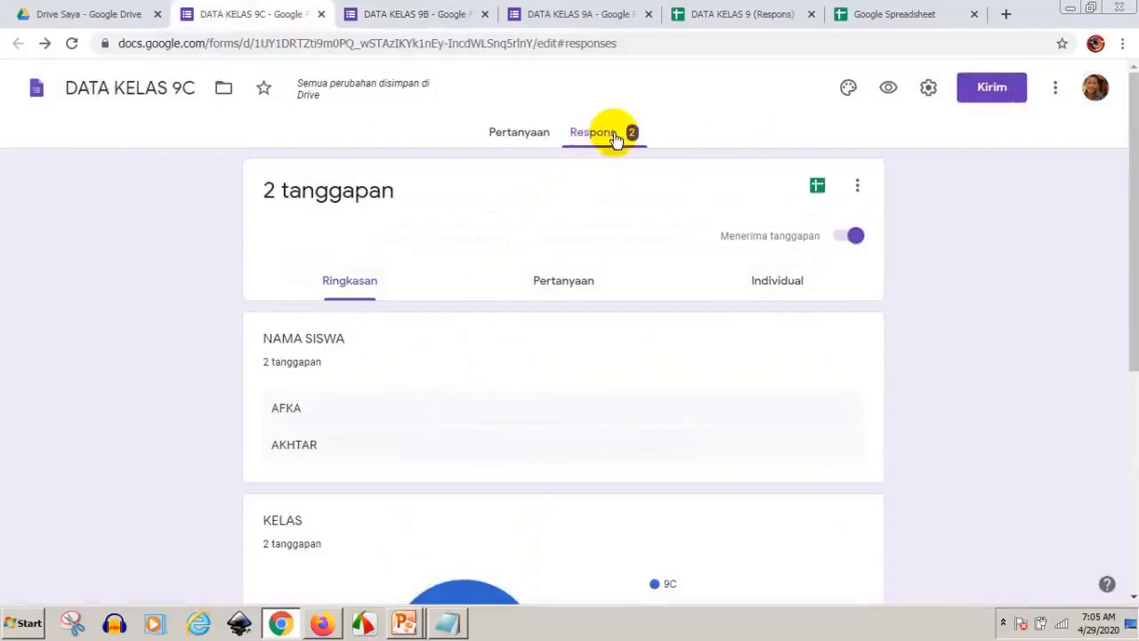
- Open the response destination options of the DATA KELAS 9C form and clear the suggested new spreadsheet name
{"action": "left_click", "coordinate": [859, 190]}
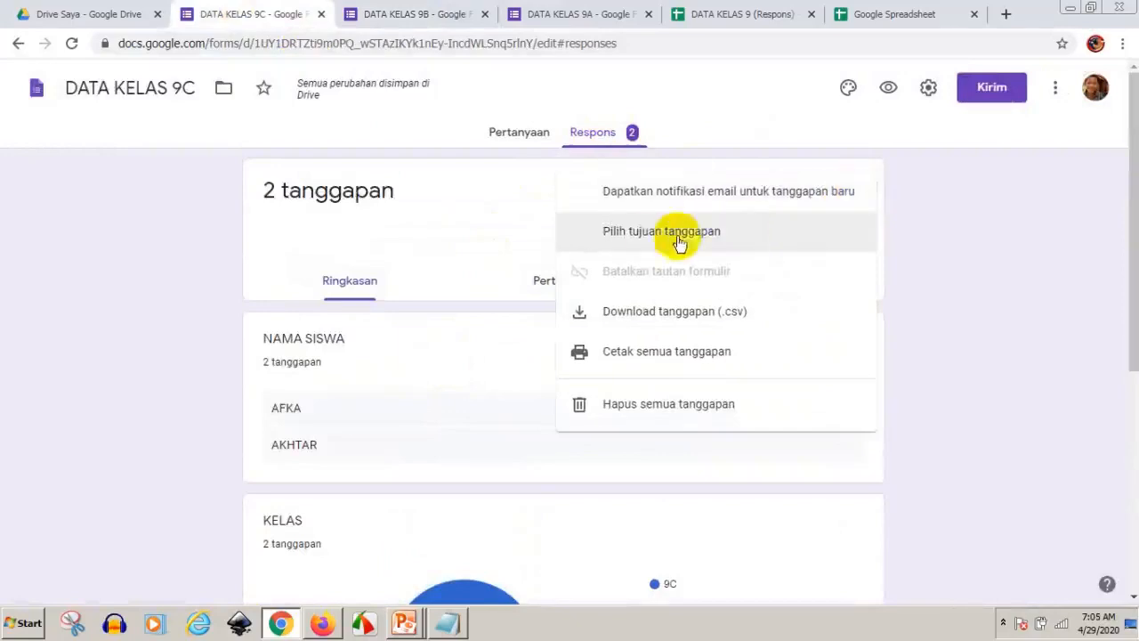
{"action": "left_click", "coordinate": [654, 233]}
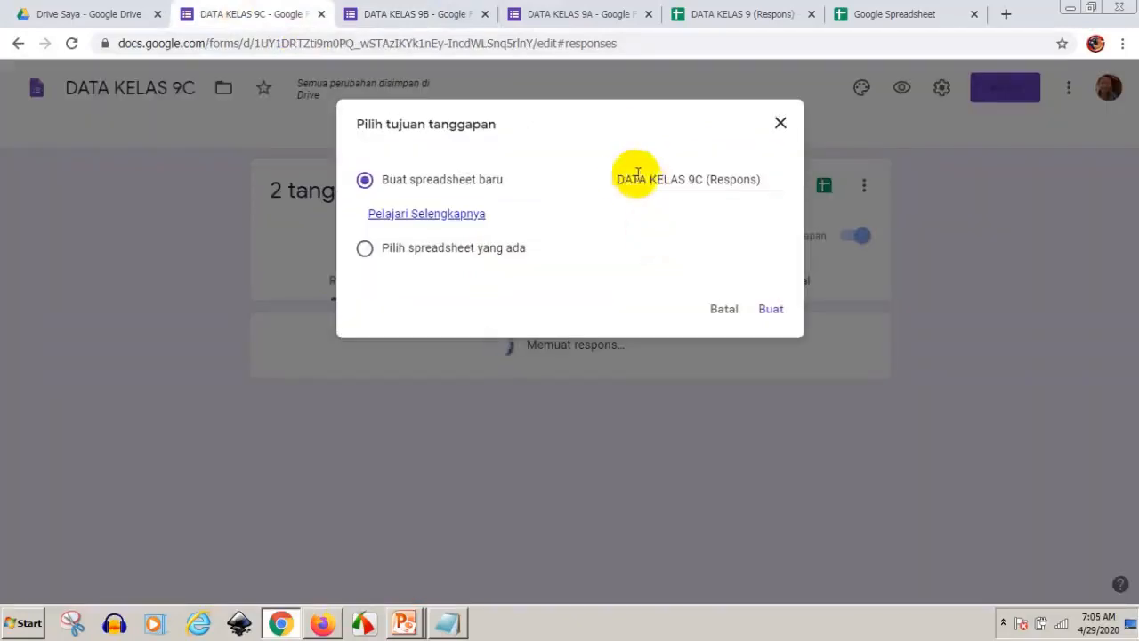
{"action": "double_click", "coordinate": [620, 179]}
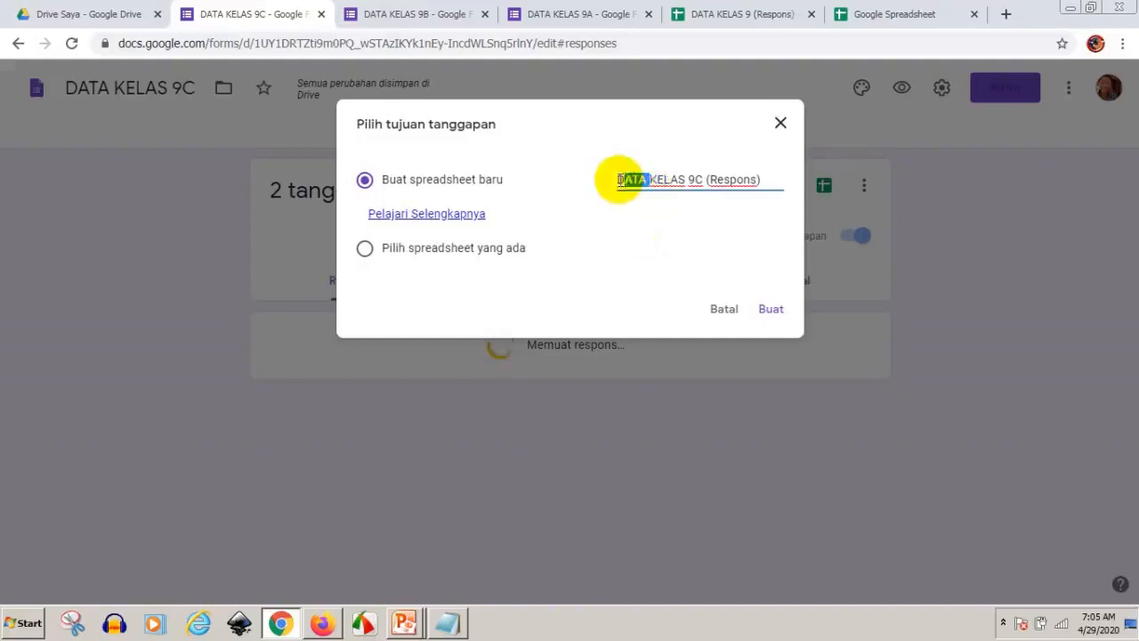
{"action": "left_click_drag", "start_coordinate": [620, 180], "coordinate": [782, 205]}
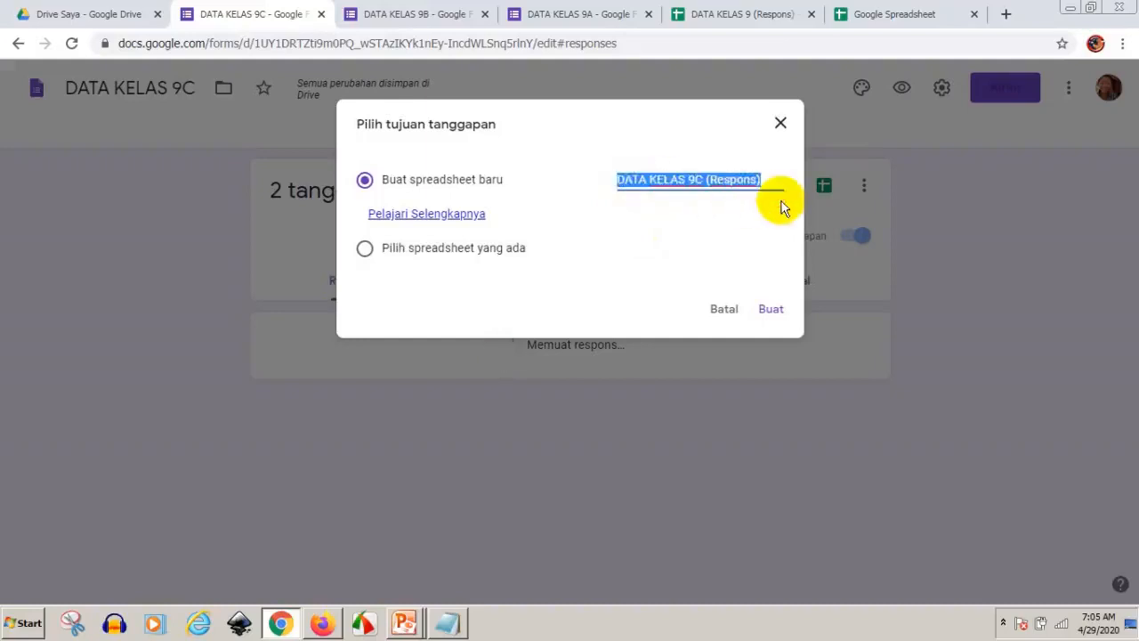
{"action": "key", "text": "BackSpace"}
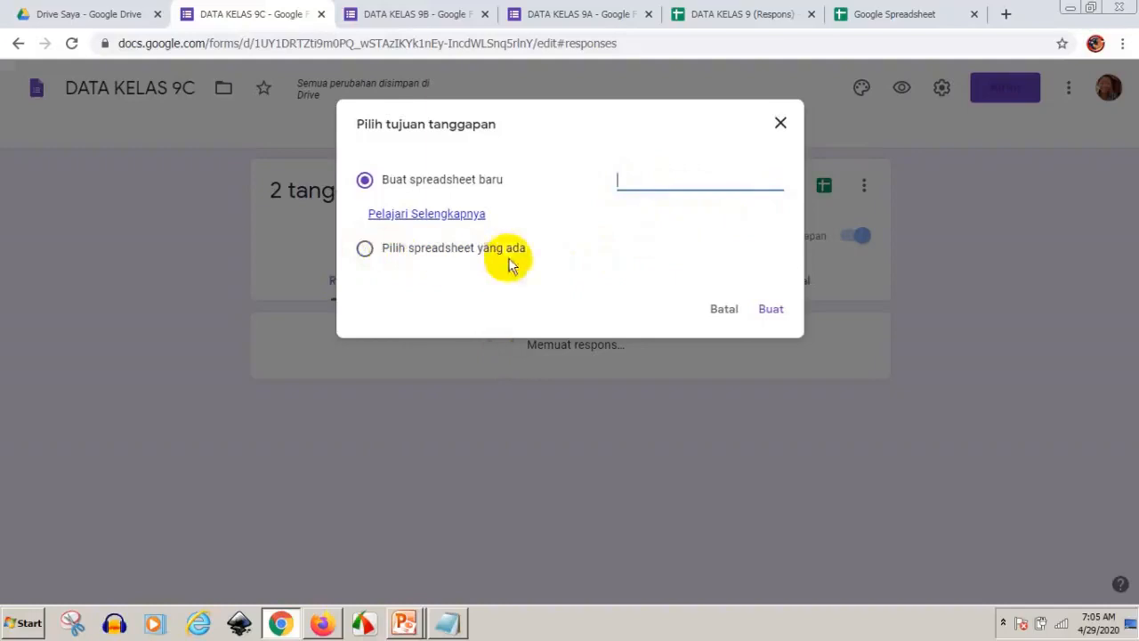
- Choose to use an existing spreadsheet and link the DATA KELAS 9C form's responses to DATA KELAS 9 (Respons)
{"action": "left_click", "coordinate": [364, 253]}
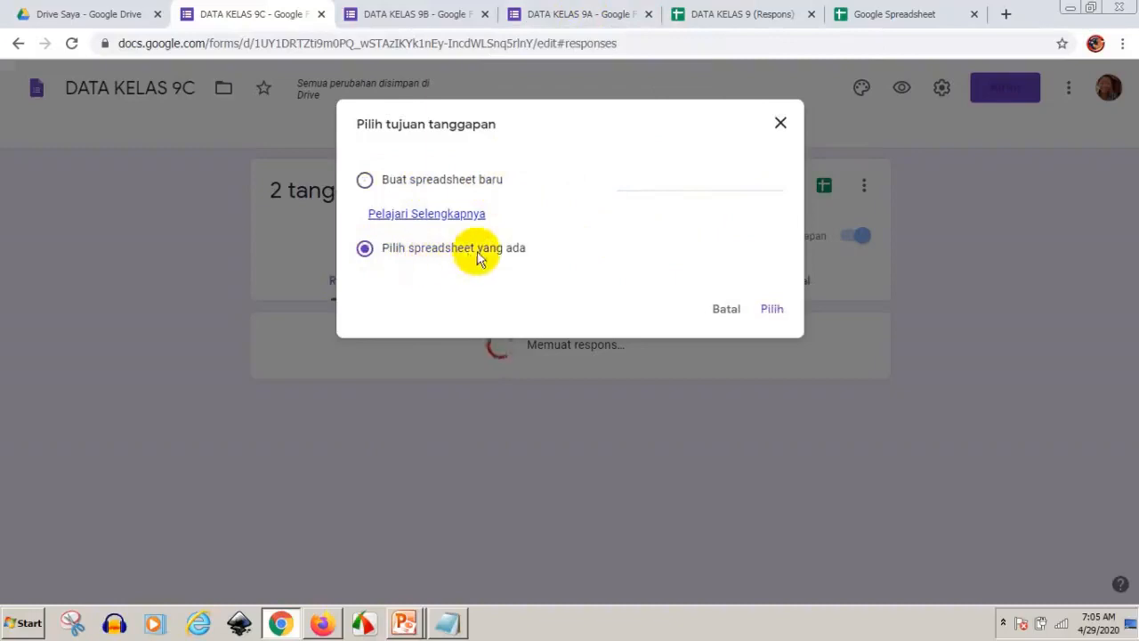
{"action": "left_click", "coordinate": [774, 309]}
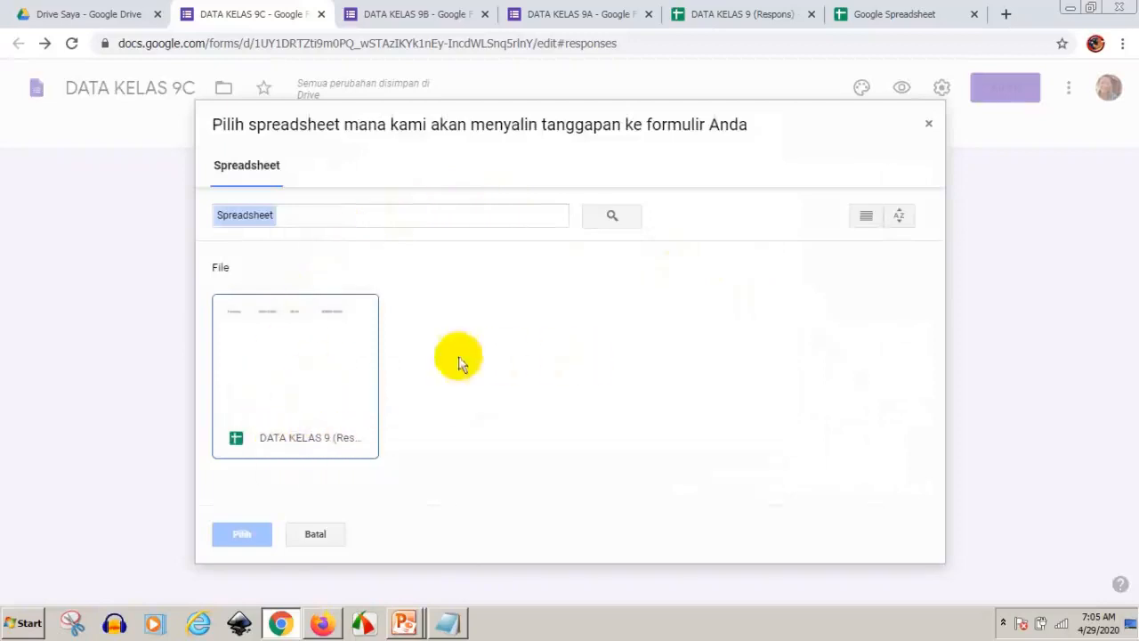
{"action": "left_click", "coordinate": [301, 374]}
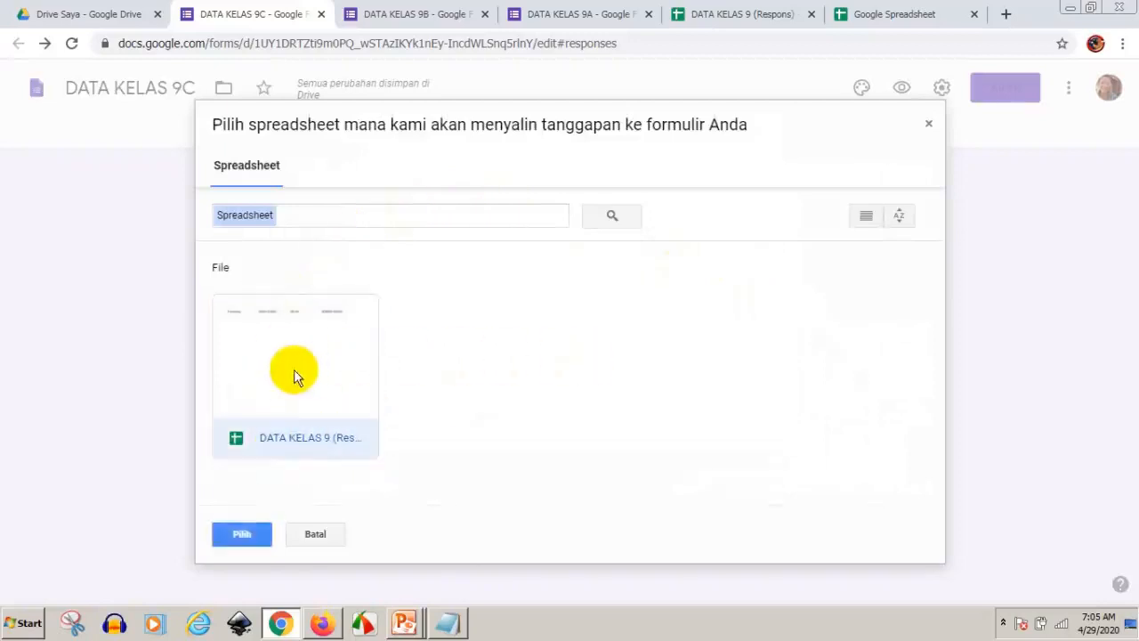
{"action": "left_click", "coordinate": [238, 538]}
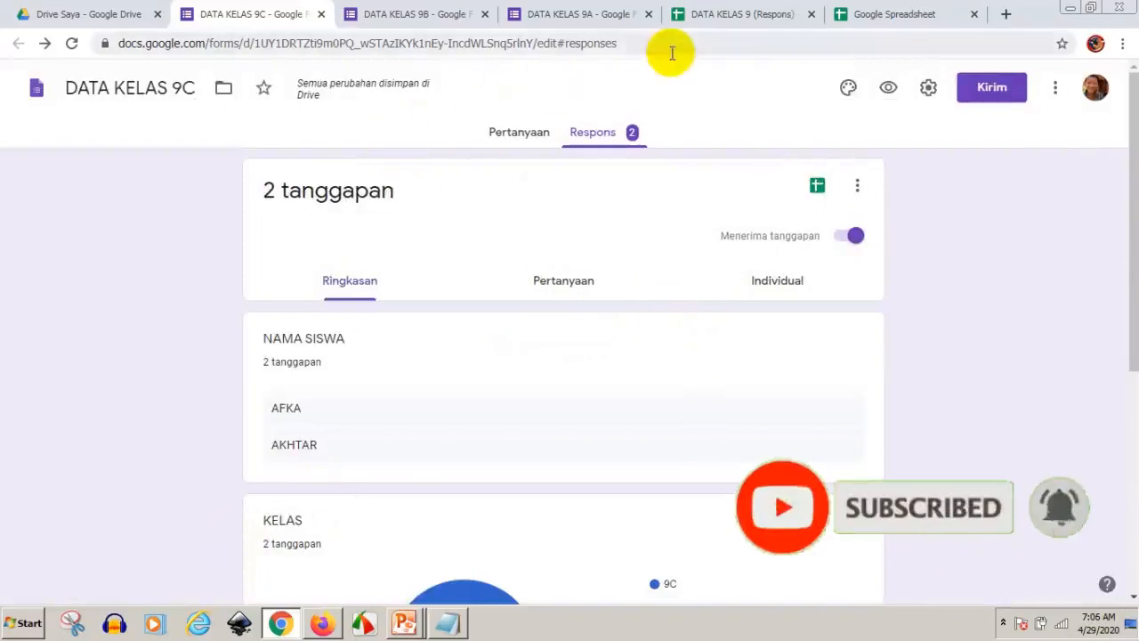
- Close the DATA KELAS 9 (Respons) and Google Spreadsheet pages, and reopen DATA KELAS 9 (Respons) from Drive Saya
{"action": "left_click", "coordinate": [703, 17]}
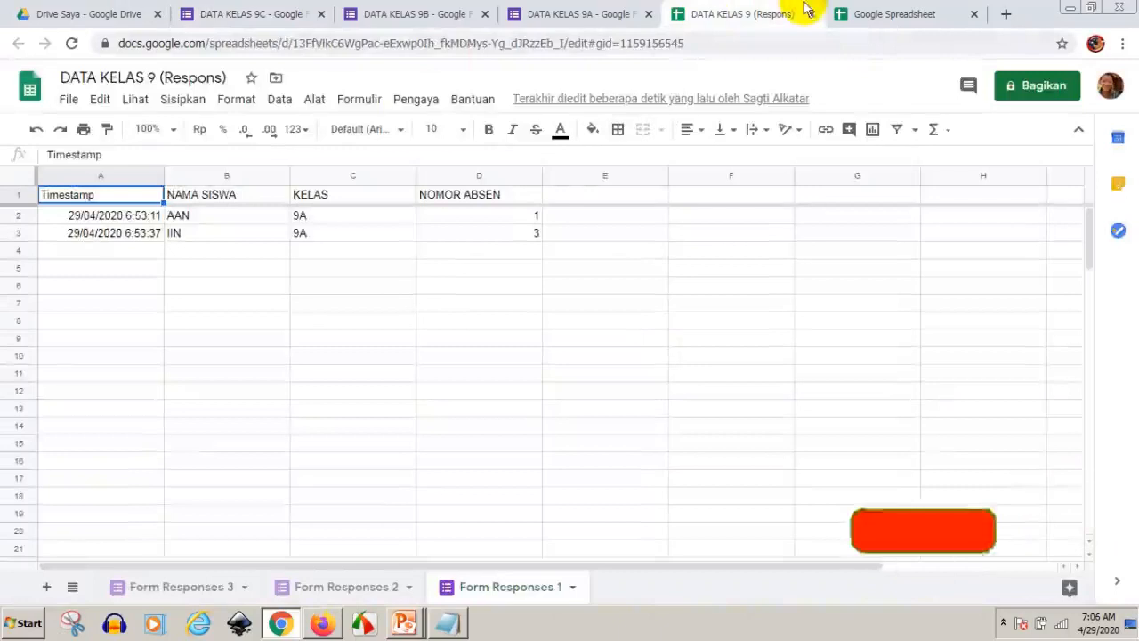
{"action": "left_click", "coordinate": [808, 14]}
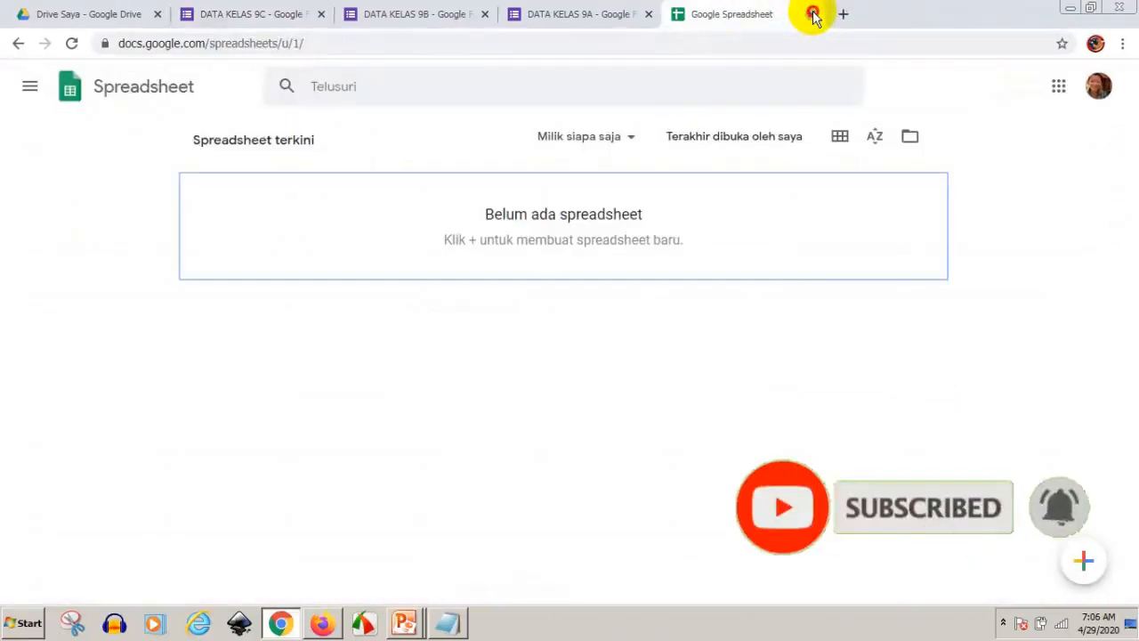
{"action": "left_click", "coordinate": [813, 15]}
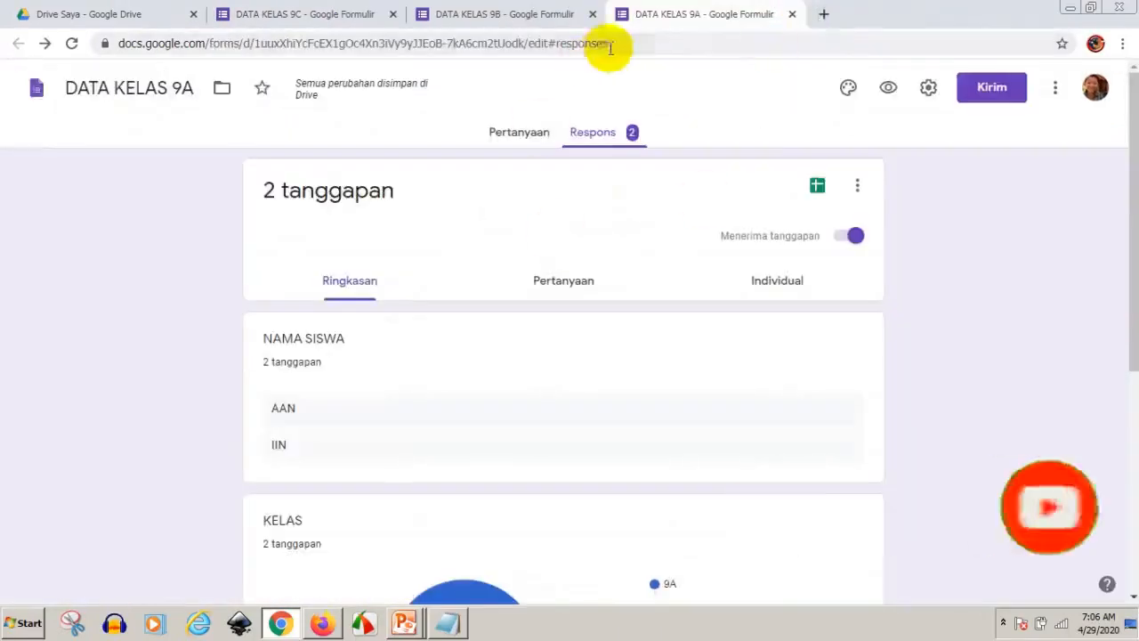
{"action": "left_click", "coordinate": [71, 18]}
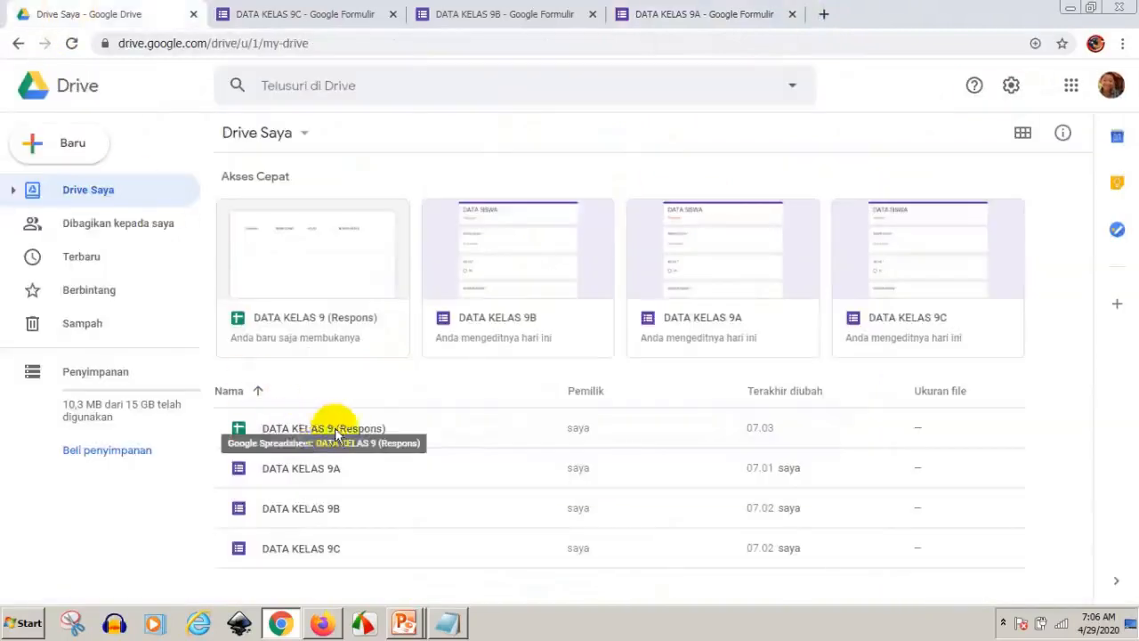
{"action": "double_click", "coordinate": [290, 430]}
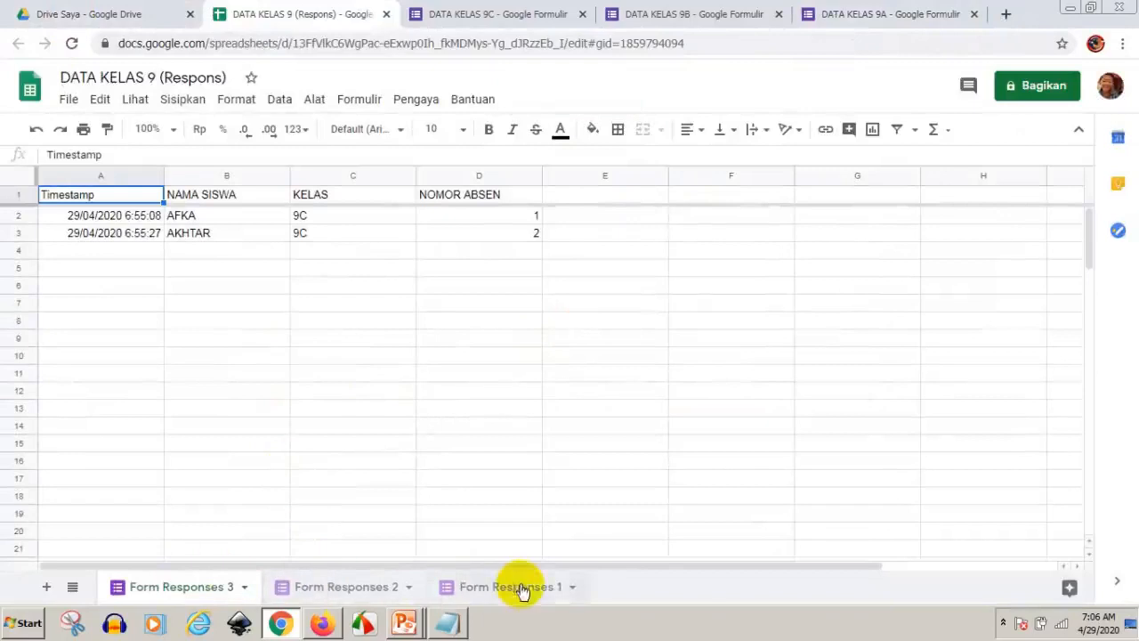
- Review the class responses in the Form Responses 1, 2 and 3 sheets, and switch to the PowerPoint diagram of the forms and sheets
{"action": "left_click", "coordinate": [523, 591]}
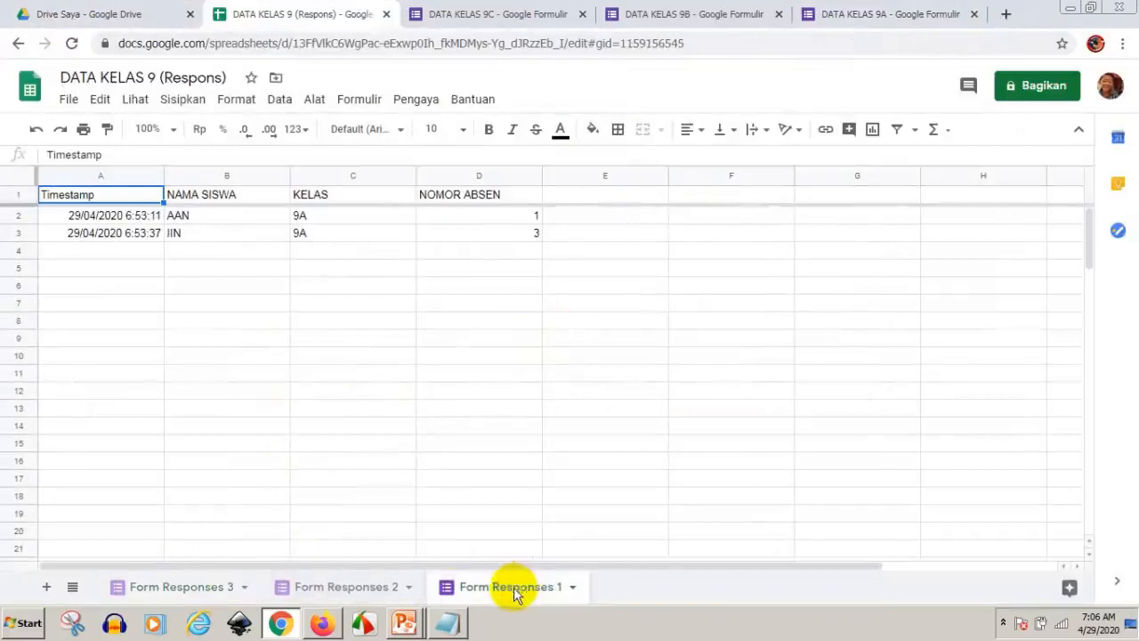
{"action": "left_click", "coordinate": [350, 592]}
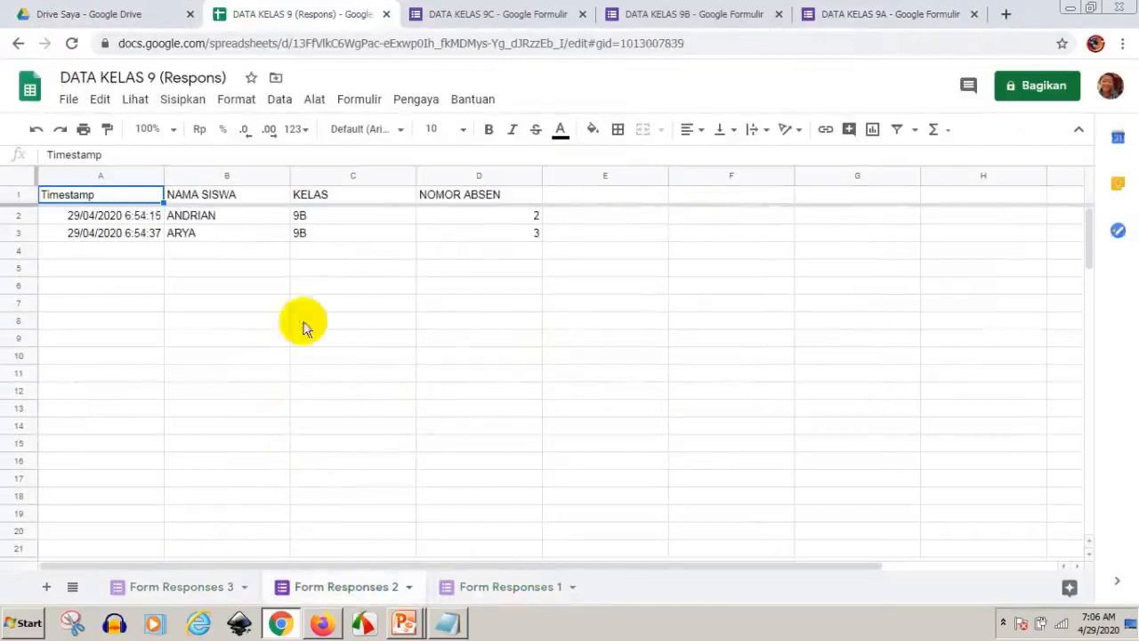
{"action": "left_click", "coordinate": [198, 591]}
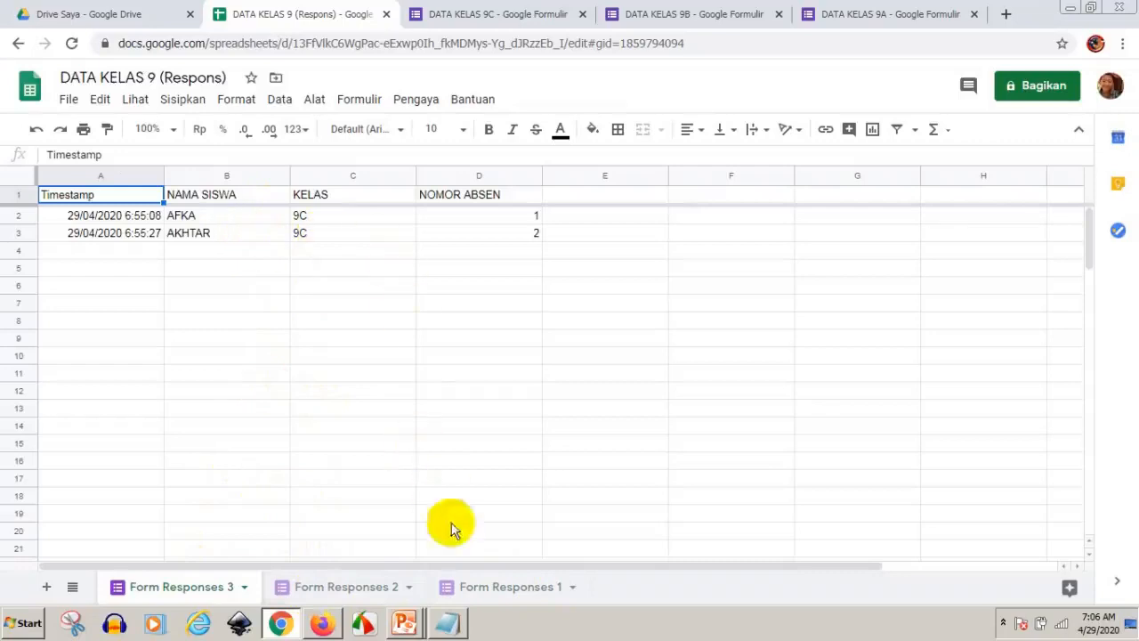
{"action": "left_click", "coordinate": [507, 590]}
{"action": "left_click", "coordinate": [375, 591]}
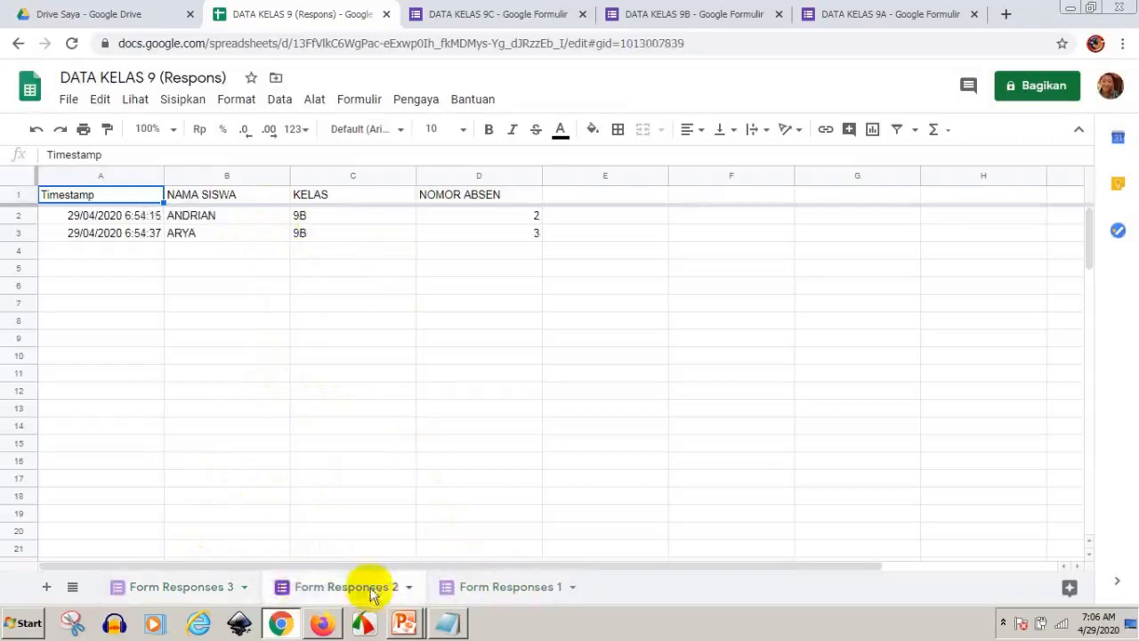
{"action": "left_click", "coordinate": [204, 586]}
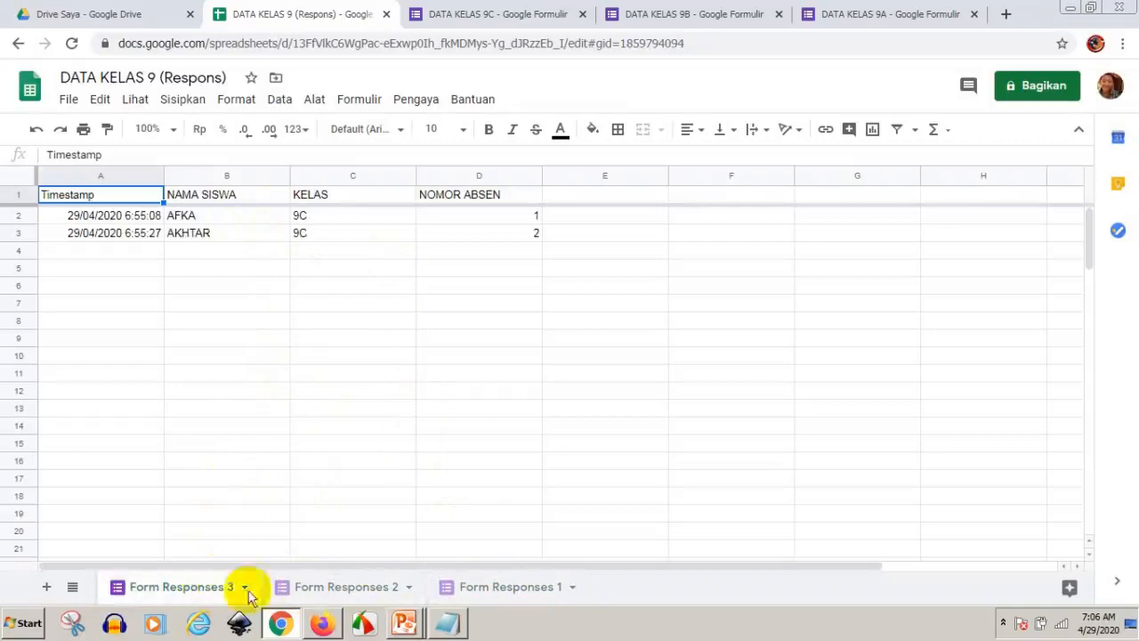
{"action": "left_click", "coordinate": [402, 626]}
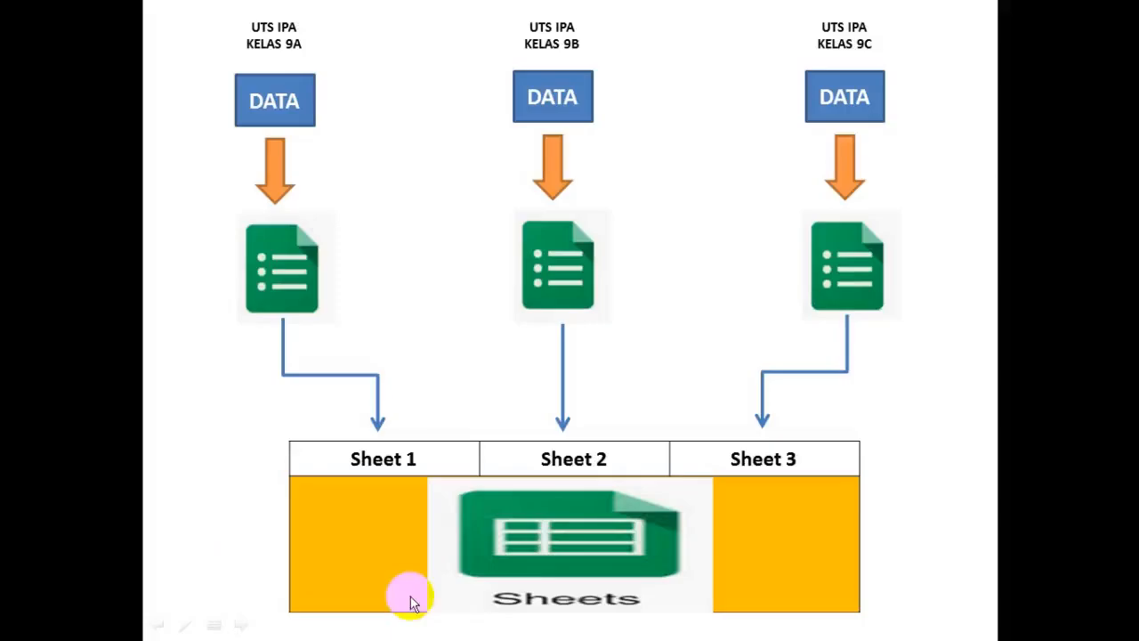